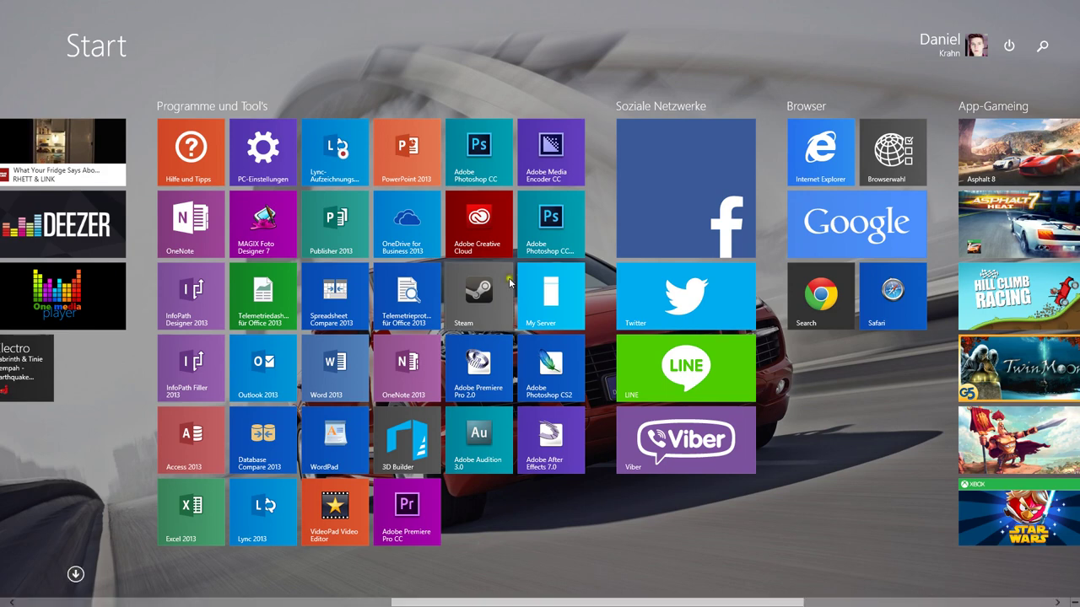
Launch Adobe Photoshop CS2 from the Programme und Tool's group on the Windows 8 Start screen
{"action": "left_click", "coordinate": [13, 596]}
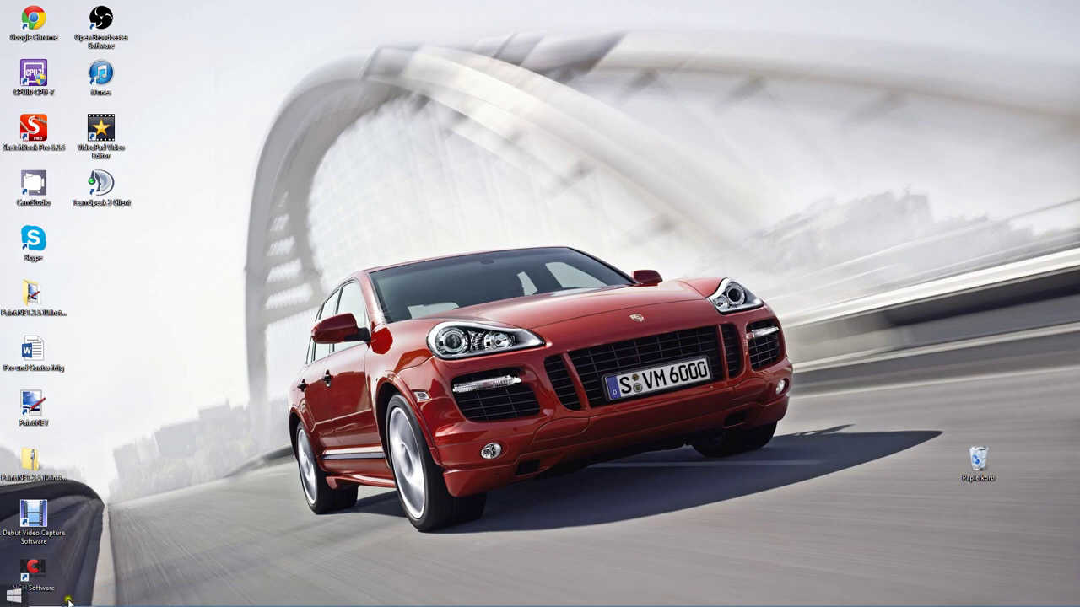
{"action": "left_click", "coordinate": [13, 596]}
{"action": "mouse_move", "coordinate": [414, 561]}
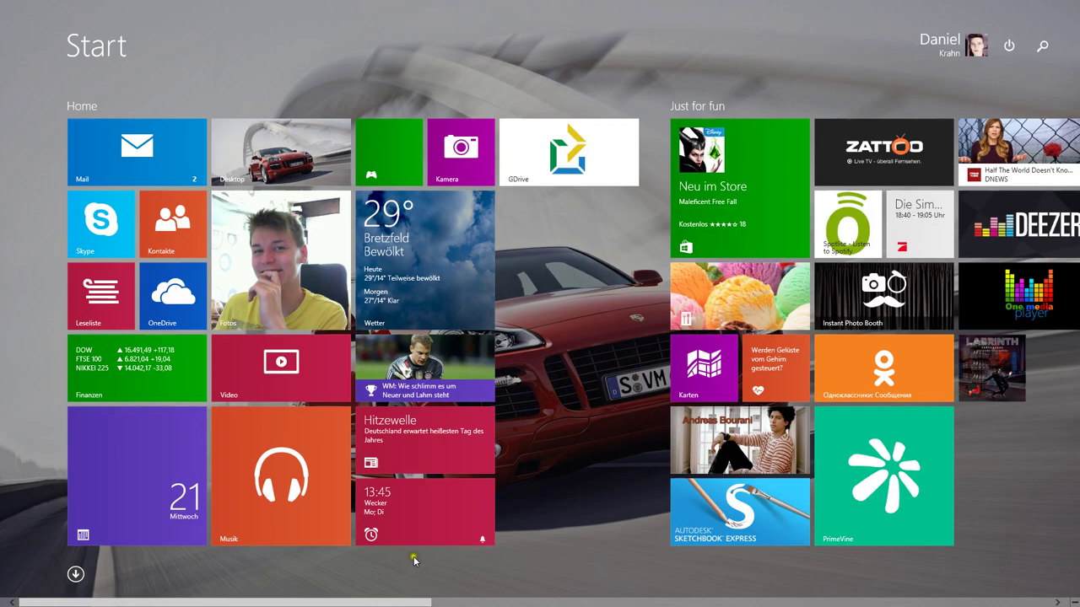
{"action": "left_click_drag", "start_coordinate": [354, 603], "coordinate": [692, 594]}
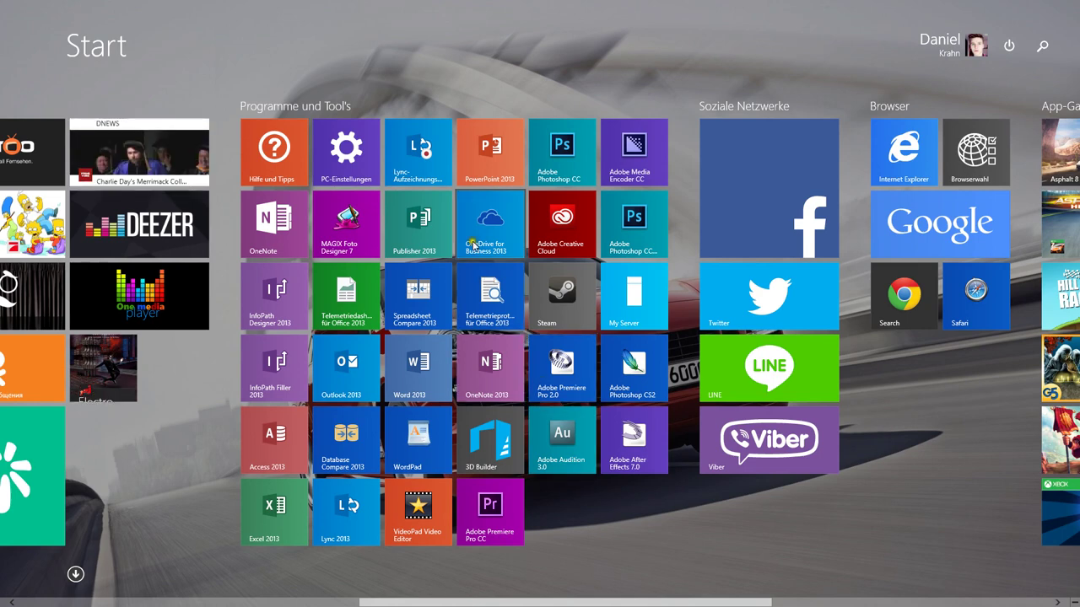
{"action": "left_click", "coordinate": [588, 356]}
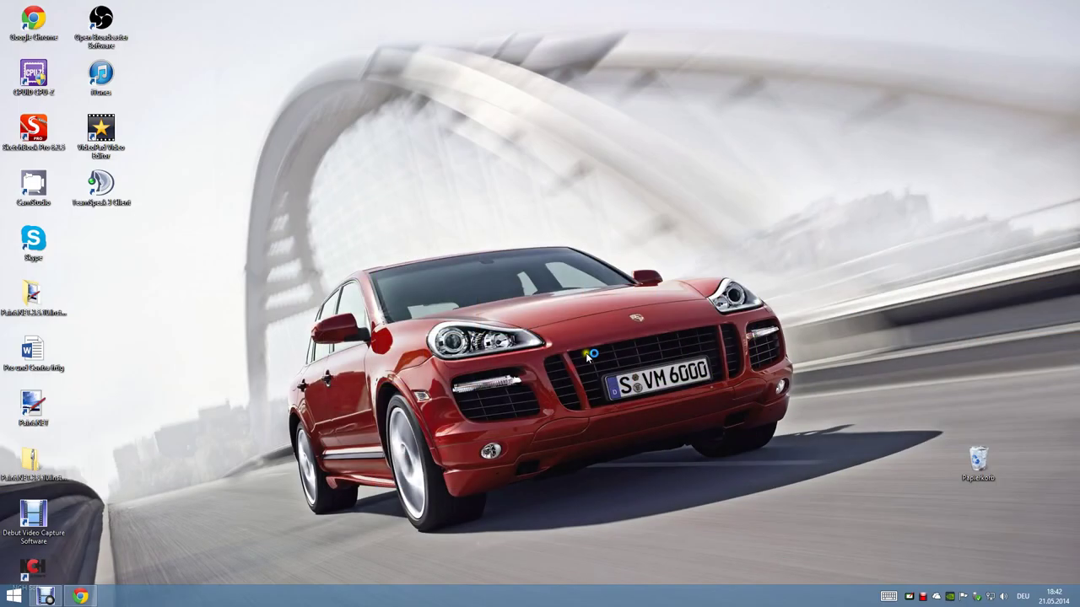
{"action": "left_click", "coordinate": [13, 597]}
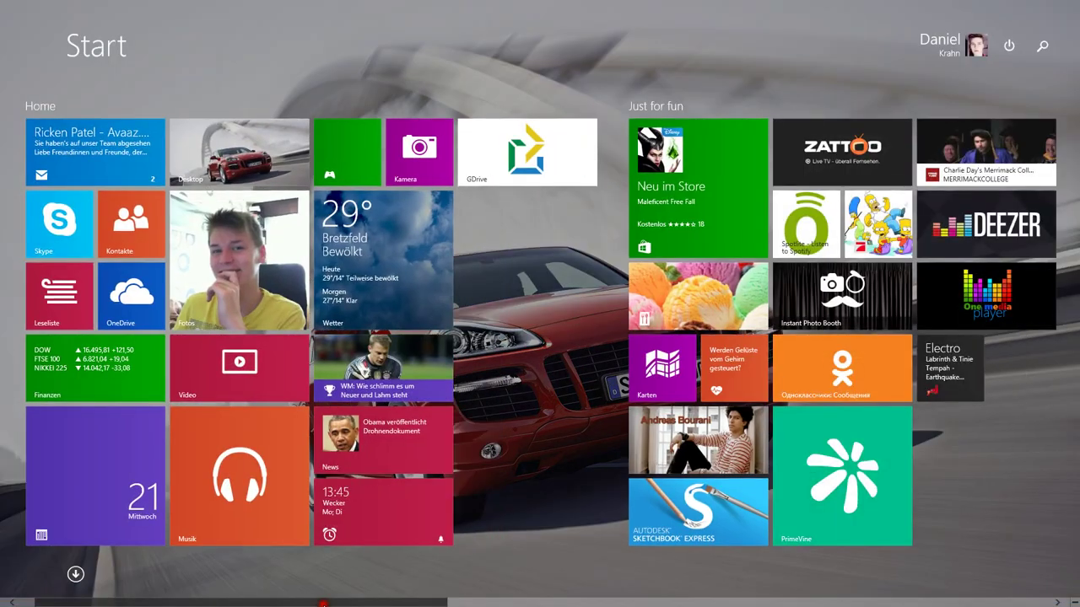
{"action": "left_click_drag", "start_coordinate": [313, 604], "coordinate": [646, 569]}
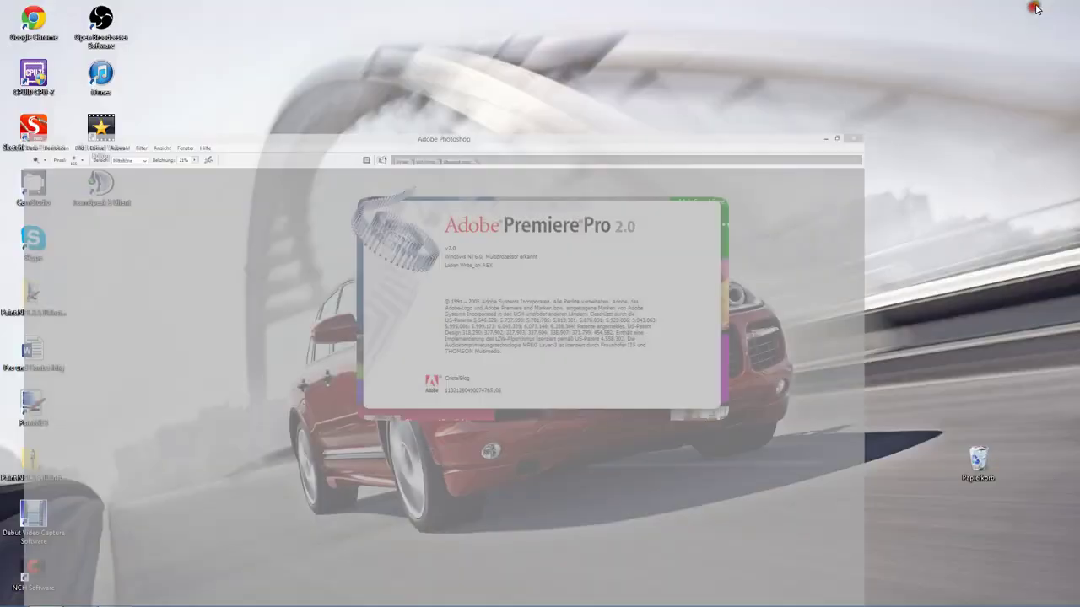
Close the stray Premiere Pro window, then open PA120142-E-M1-1-125-Sek.-bei-f-18-ISO-1600.jpg maximized at 66.7%
{"action": "left_click", "coordinate": [1030, 7]}
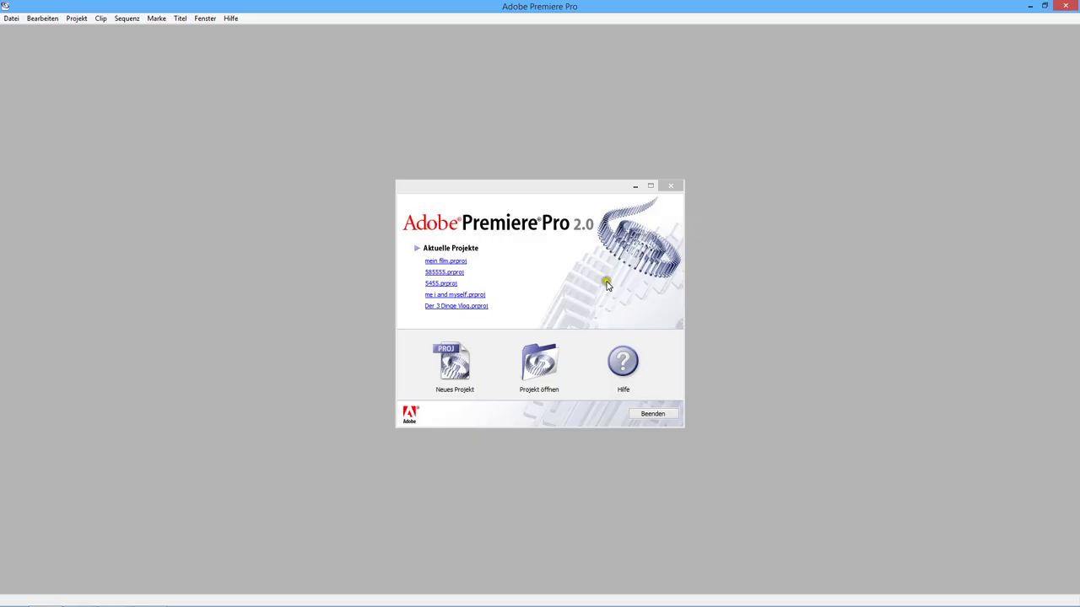
{"action": "left_click", "coordinate": [656, 413]}
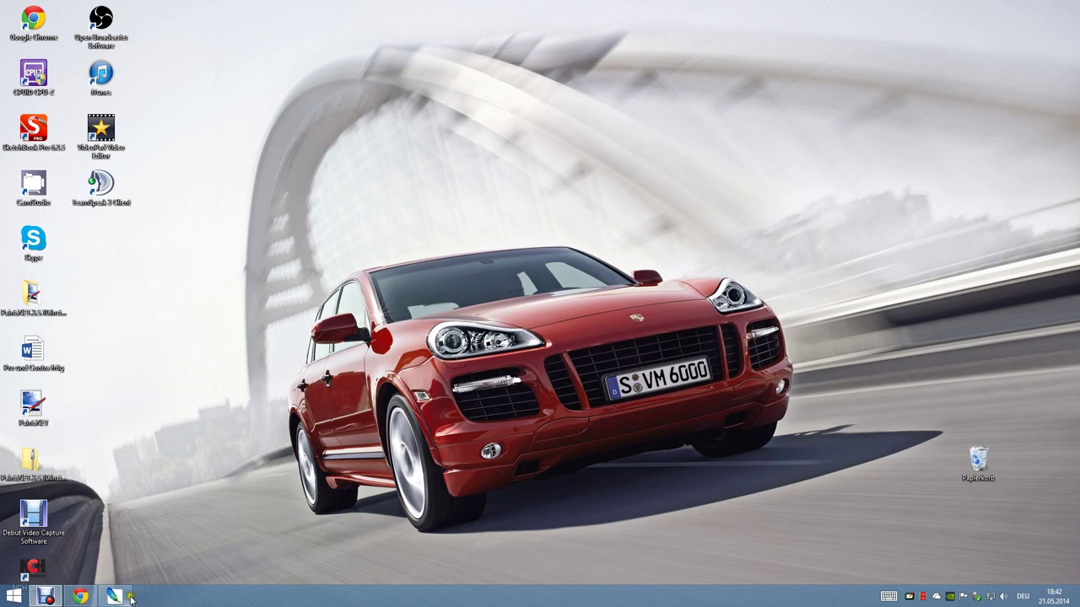
{"action": "left_click", "coordinate": [127, 597]}
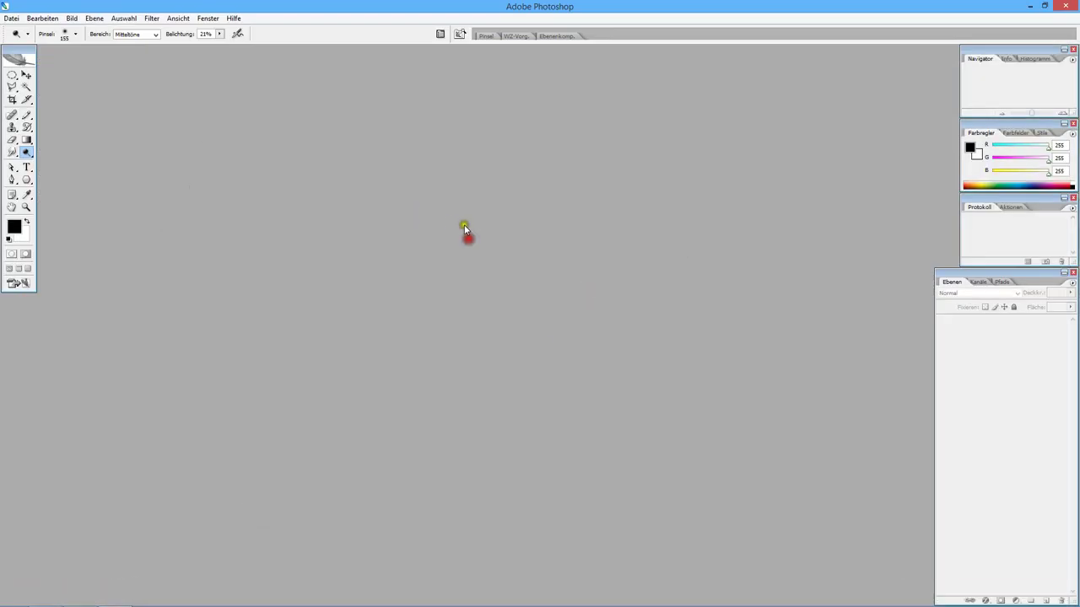
{"action": "double_click", "coordinate": [472, 226]}
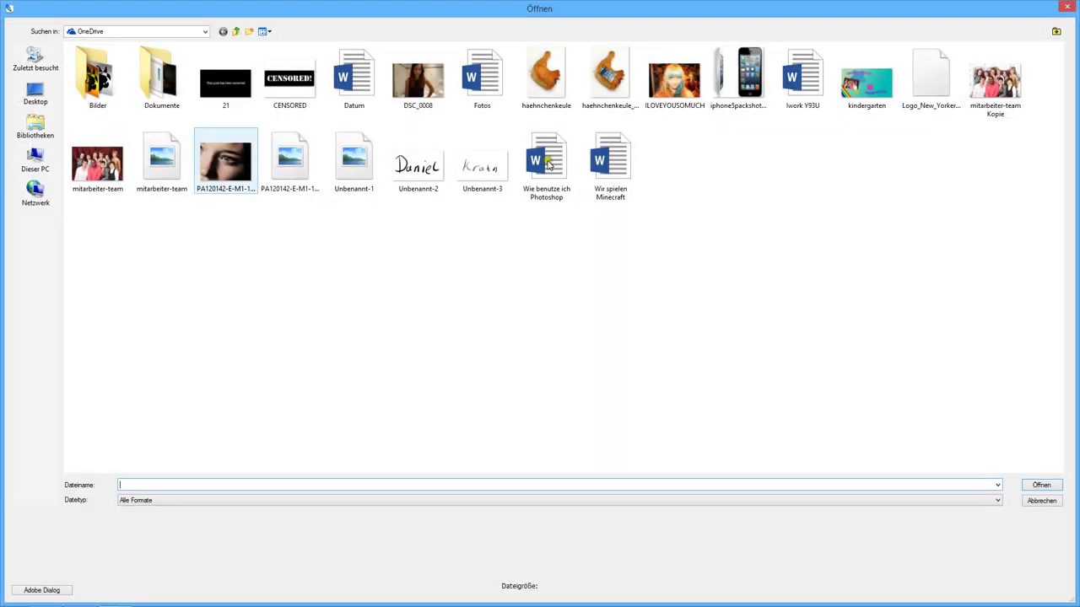
{"action": "left_click", "coordinate": [1041, 485]}
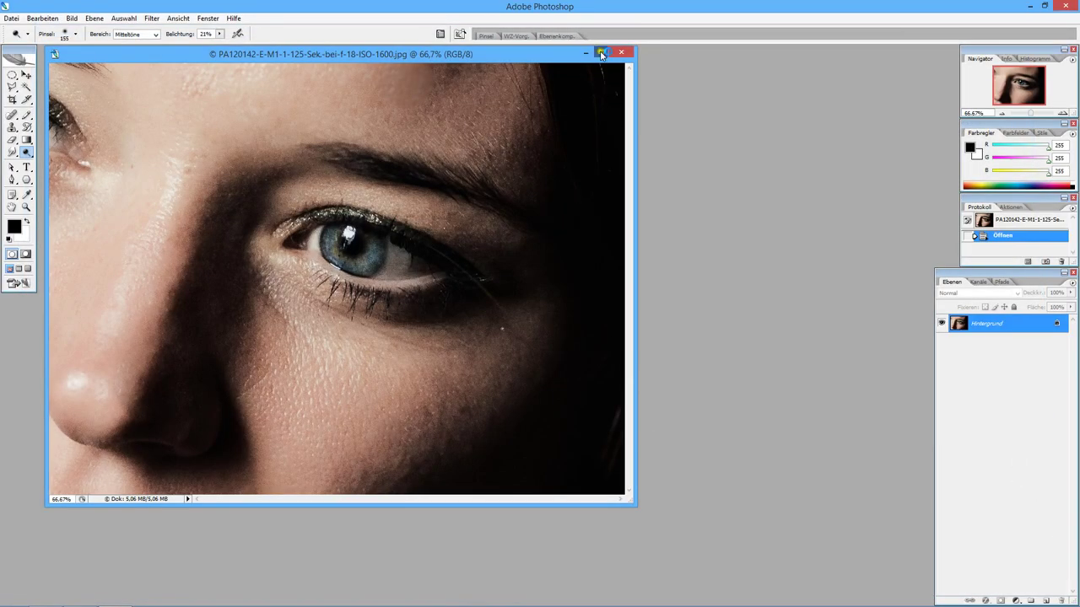
{"action": "left_click", "coordinate": [600, 52]}
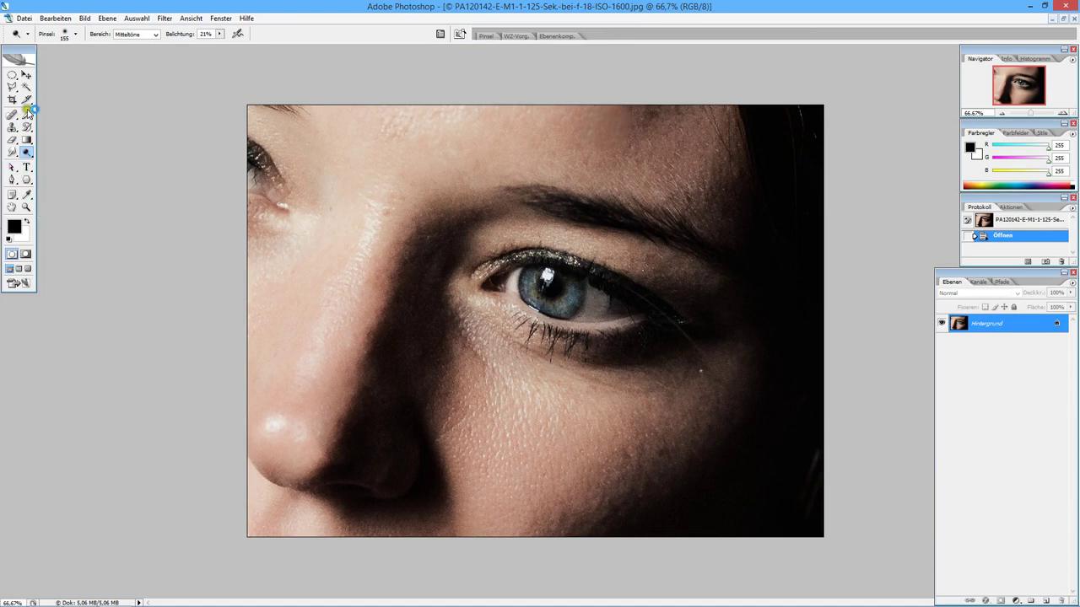
Select the Brush tool (Pinsel-Werkzeug) and lower its Deckkr. opacity to 56%
{"action": "left_click_drag", "start_coordinate": [32, 116], "coordinate": [84, 114]}
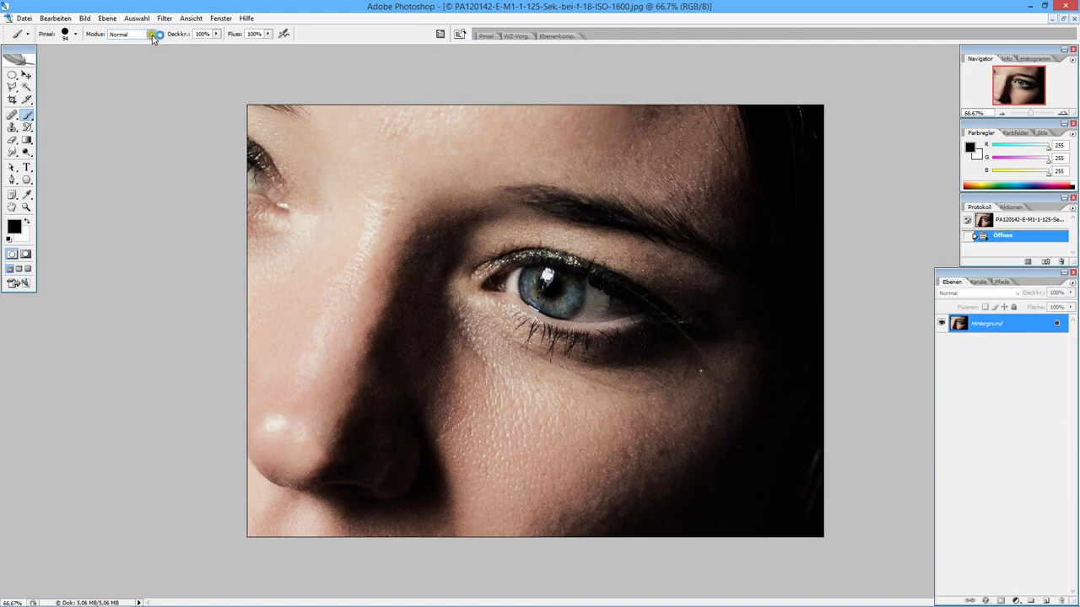
{"action": "left_click_drag", "start_coordinate": [217, 33], "coordinate": [192, 47]}
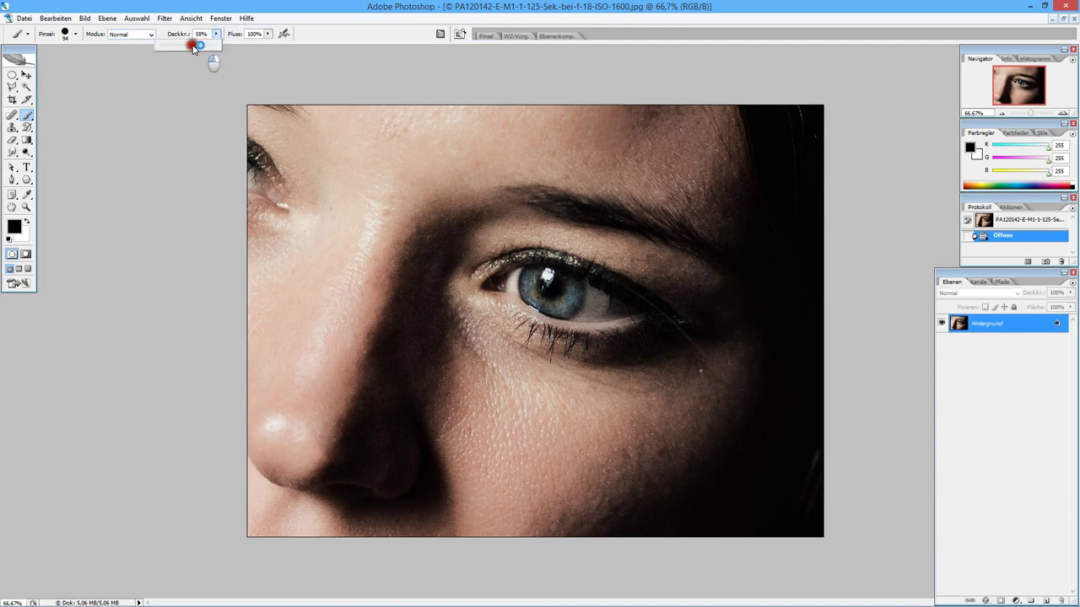
{"action": "left_click", "coordinate": [279, 39]}
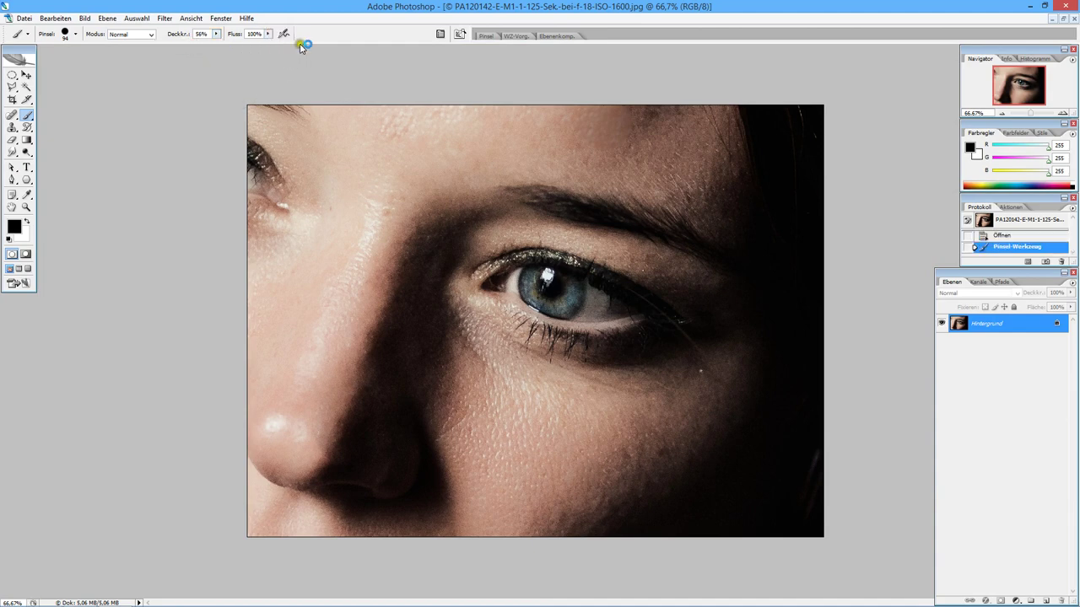
Duplicate Hintergrund with Ebene duplizieren… to create the active Hintergrund Kopie layer
{"action": "right_click", "coordinate": [1001, 326]}
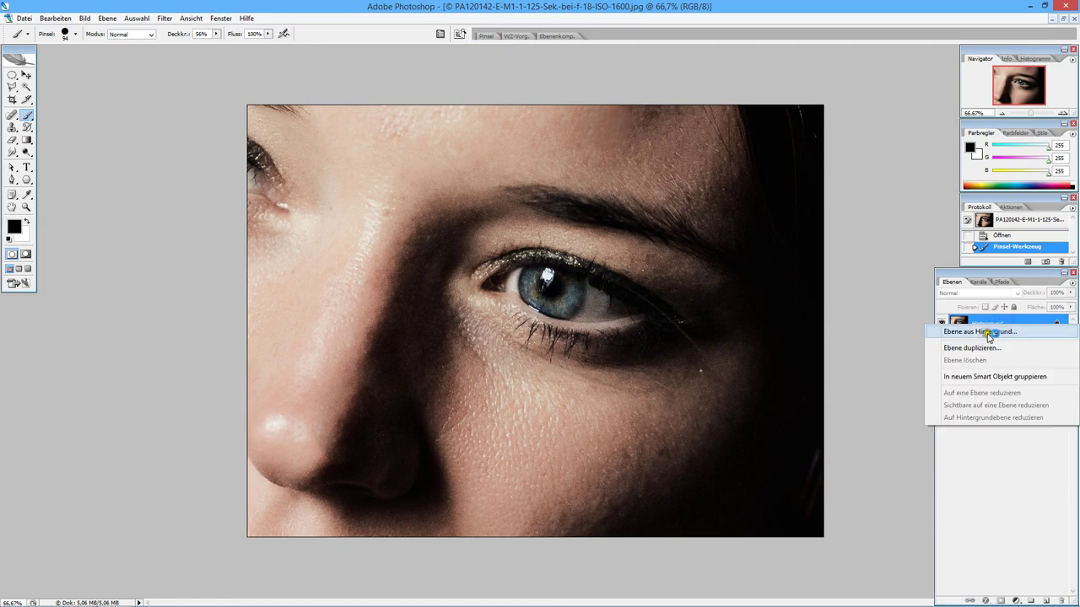
{"action": "left_click", "coordinate": [972, 348]}
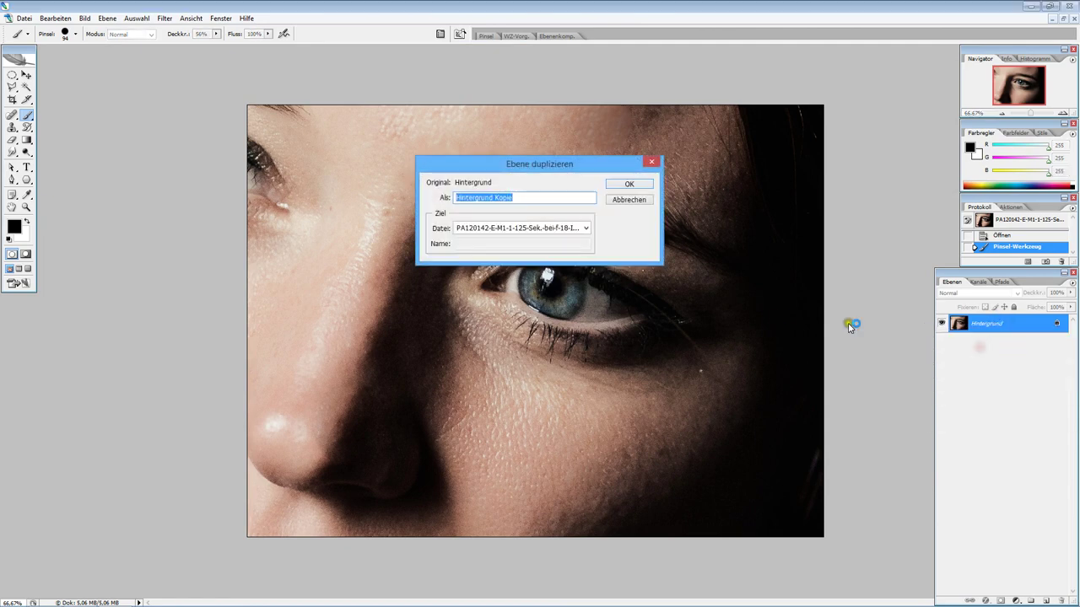
{"action": "left_click", "coordinate": [637, 185]}
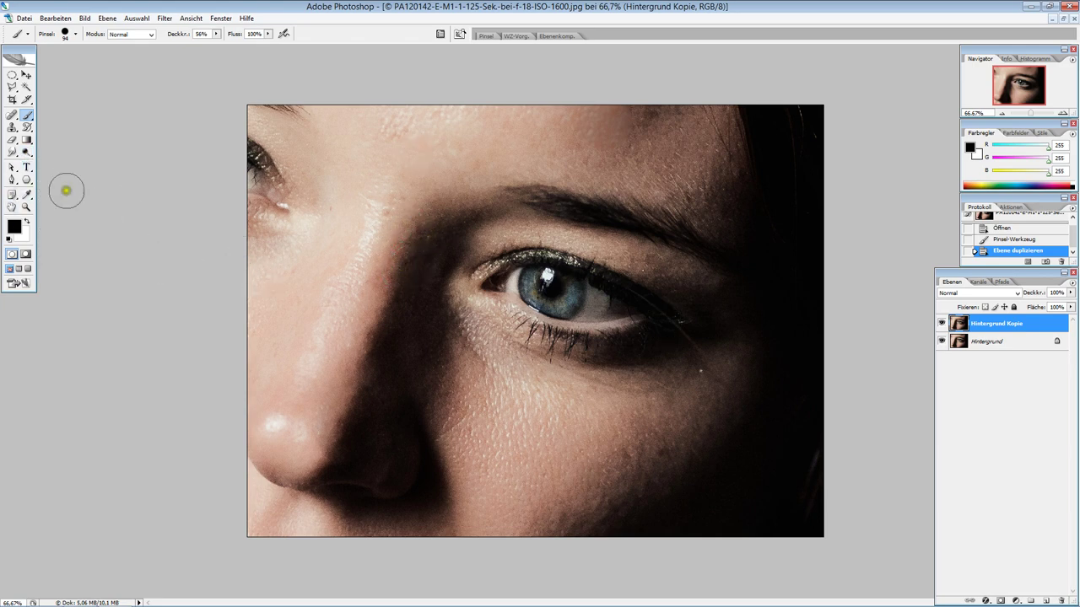
Make white the foreground colour, set opacity to 31%, and zoom the eye to 200%
{"action": "left_click", "coordinate": [27, 220]}
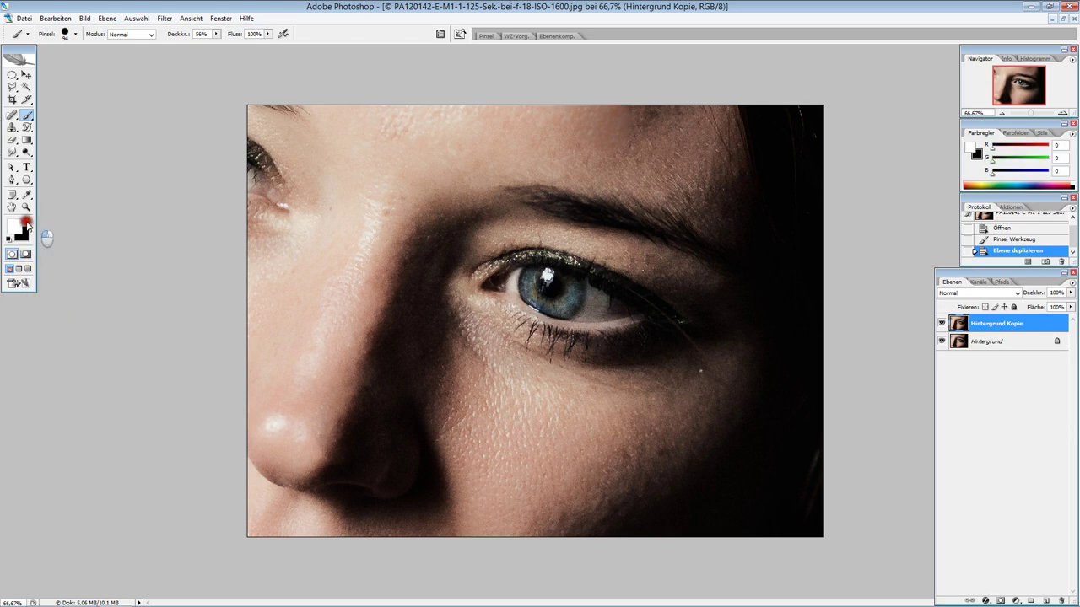
{"action": "left_click", "coordinate": [14, 226]}
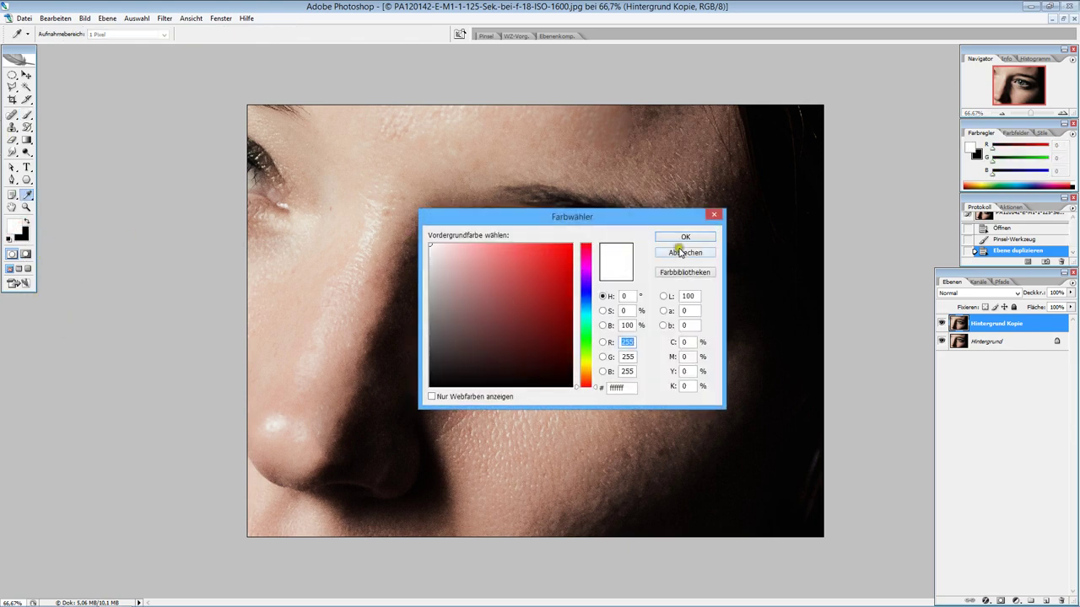
{"action": "left_click", "coordinate": [685, 237]}
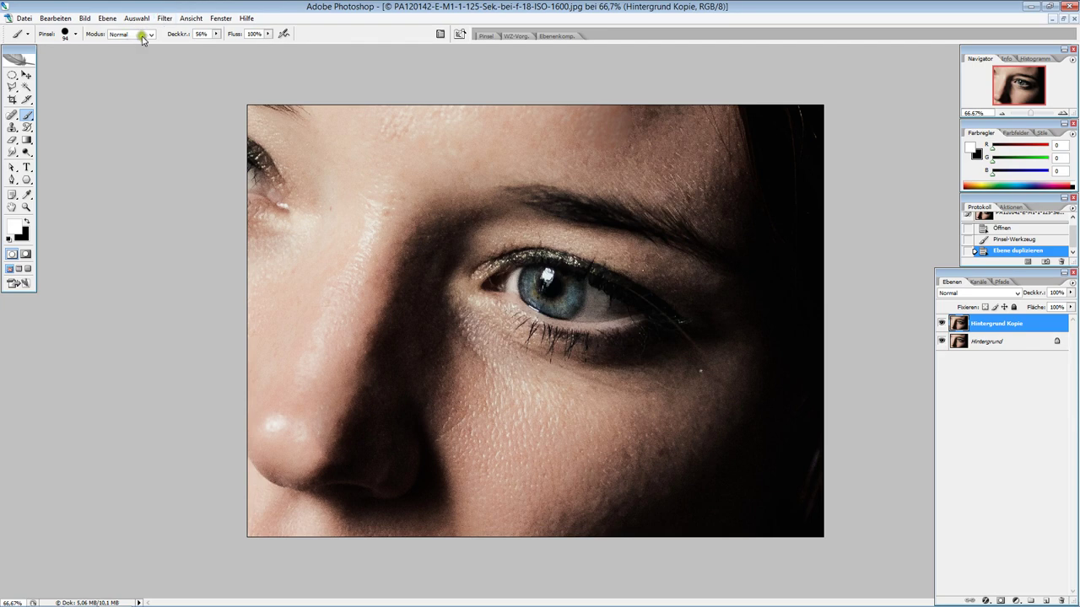
{"action": "left_click_drag", "start_coordinate": [218, 35], "coordinate": [202, 46]}
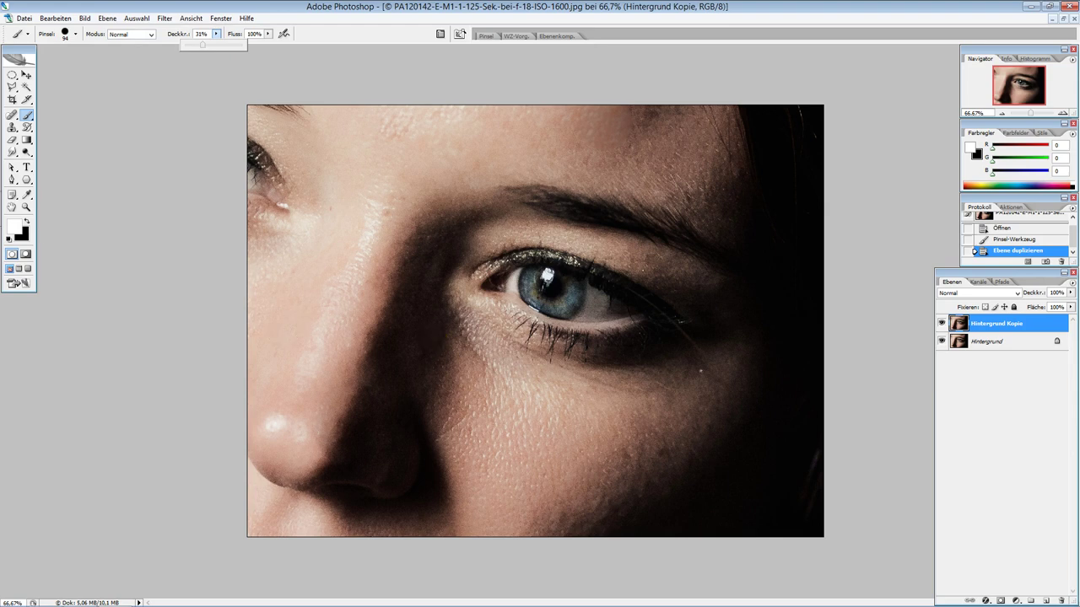
{"action": "left_click", "coordinate": [26, 207]}
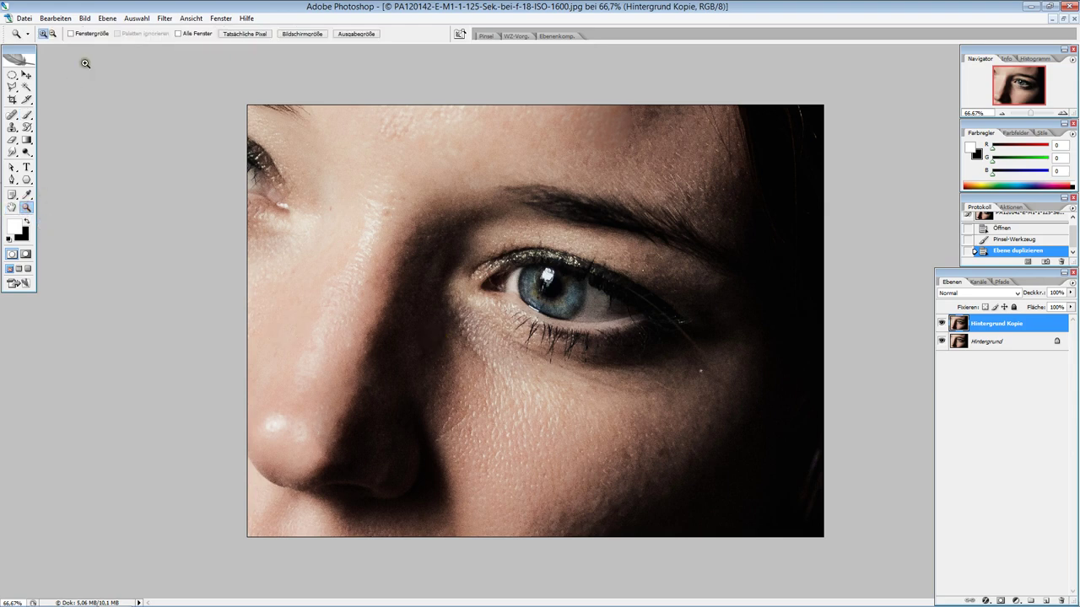
{"action": "left_click", "coordinate": [582, 279]}
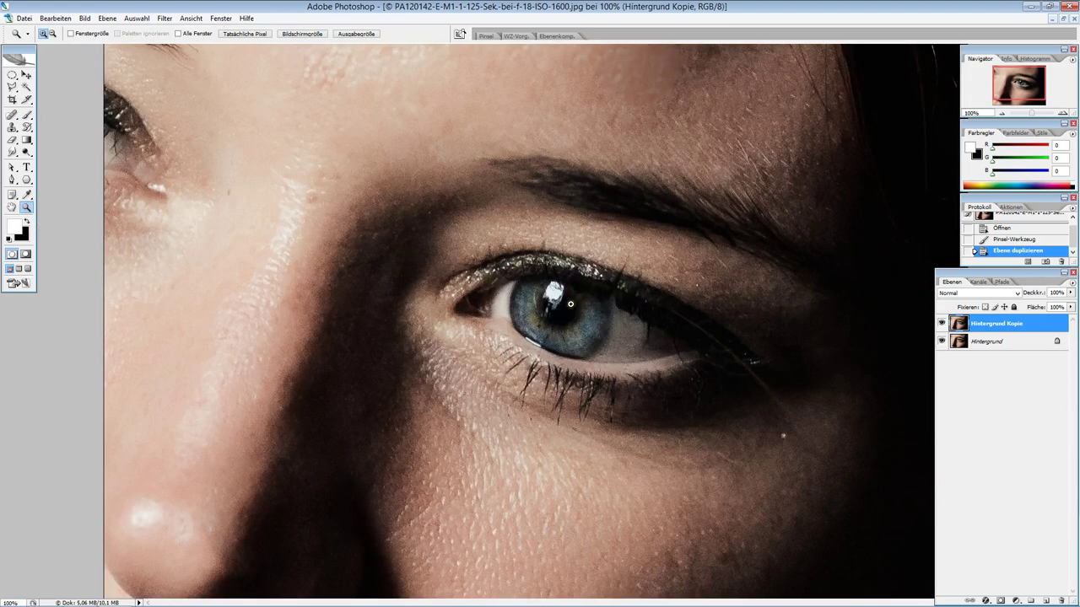
{"action": "left_click", "coordinate": [570, 304]}
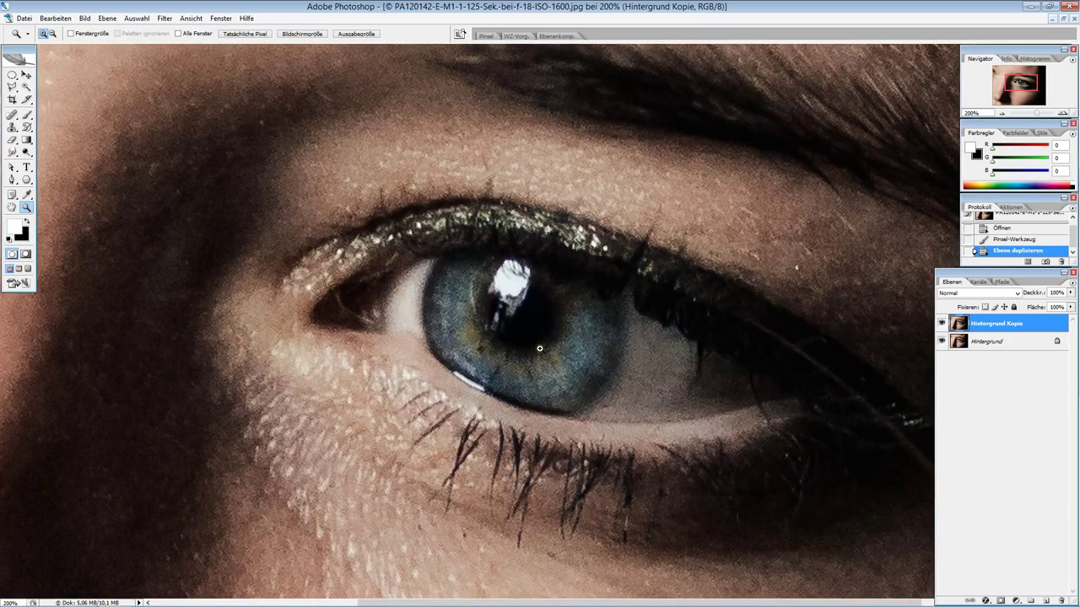
Set the paintbrush to 53 px, test a white stroke over the eye-white veins, then undo it
{"action": "left_click_drag", "start_coordinate": [26, 115], "coordinate": [64, 116]}
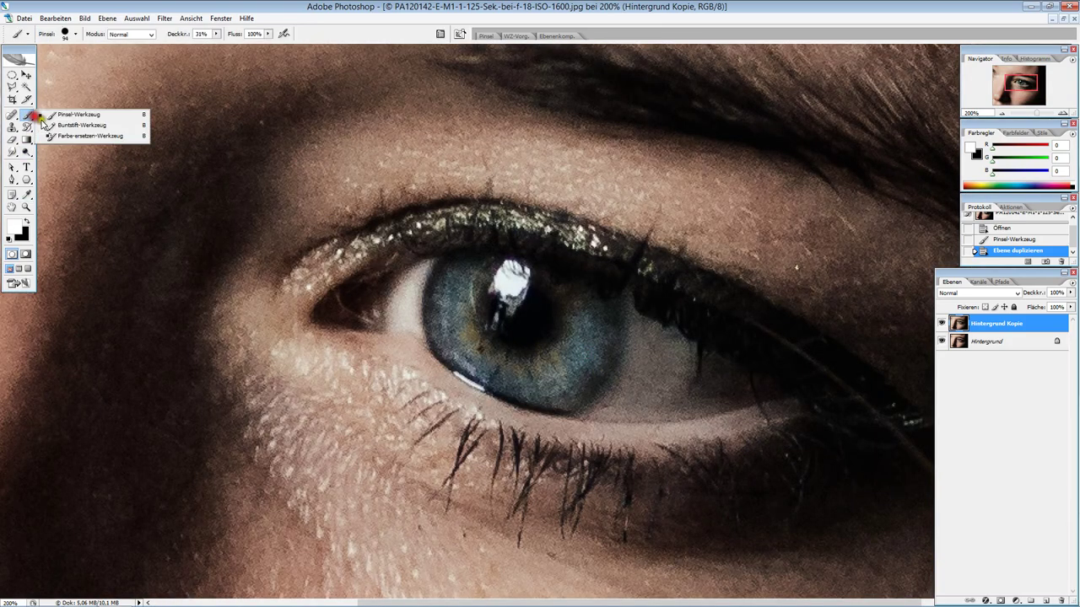
{"action": "left_click", "coordinate": [64, 117]}
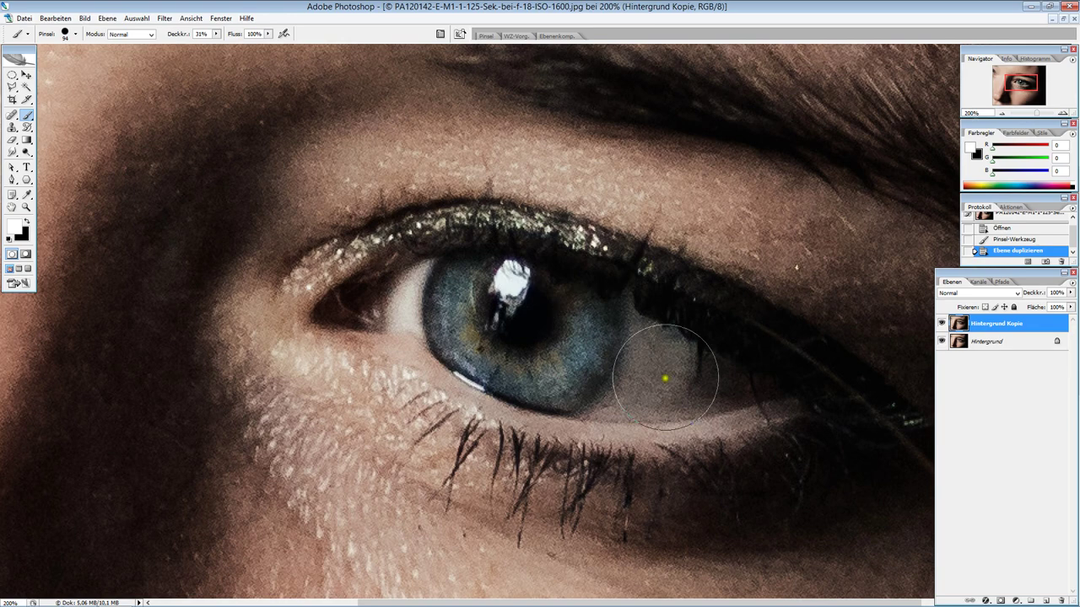
{"action": "left_click", "coordinate": [77, 35]}
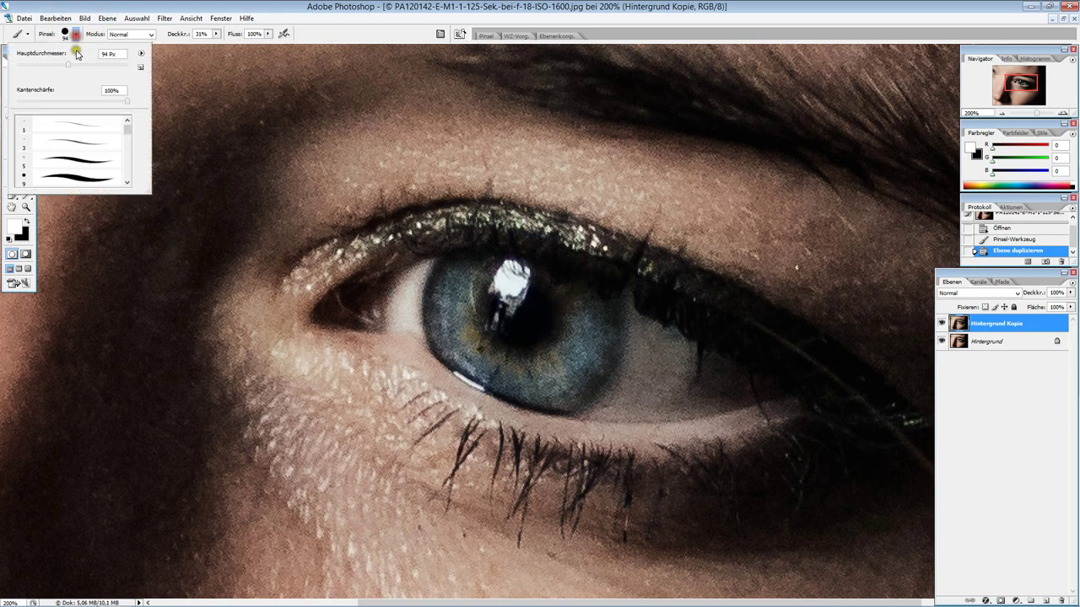
{"action": "left_click_drag", "start_coordinate": [68, 63], "coordinate": [46, 62]}
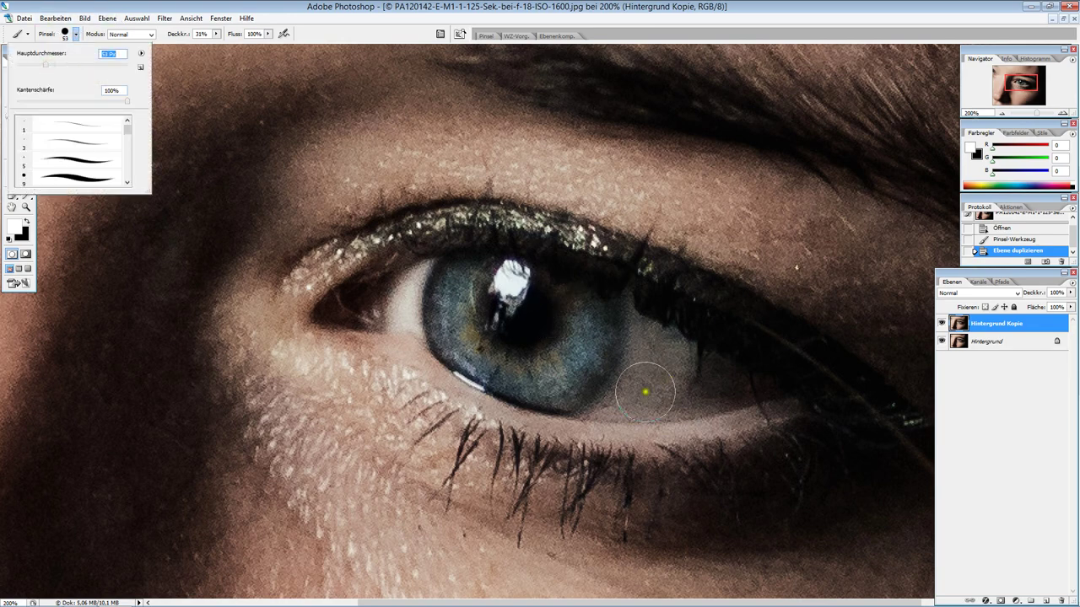
{"action": "left_click", "coordinate": [618, 408]}
{"action": "mouse_move", "coordinate": [619, 408]}
{"action": "left_mouse_down"}
{"action": "mouse_move", "coordinate": [587, 410]}
{"action": "mouse_move", "coordinate": [609, 408]}
{"action": "mouse_move", "coordinate": [628, 305]}
{"action": "mouse_move", "coordinate": [630, 318]}
{"action": "left_mouse_up"}
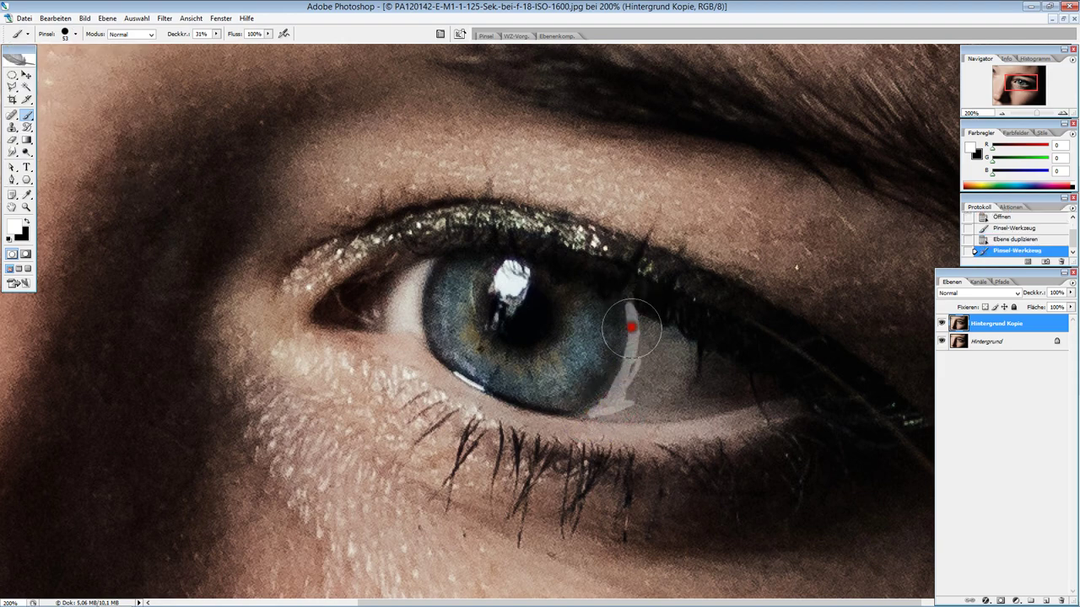
{"action": "key", "text": "ctrl+z"}
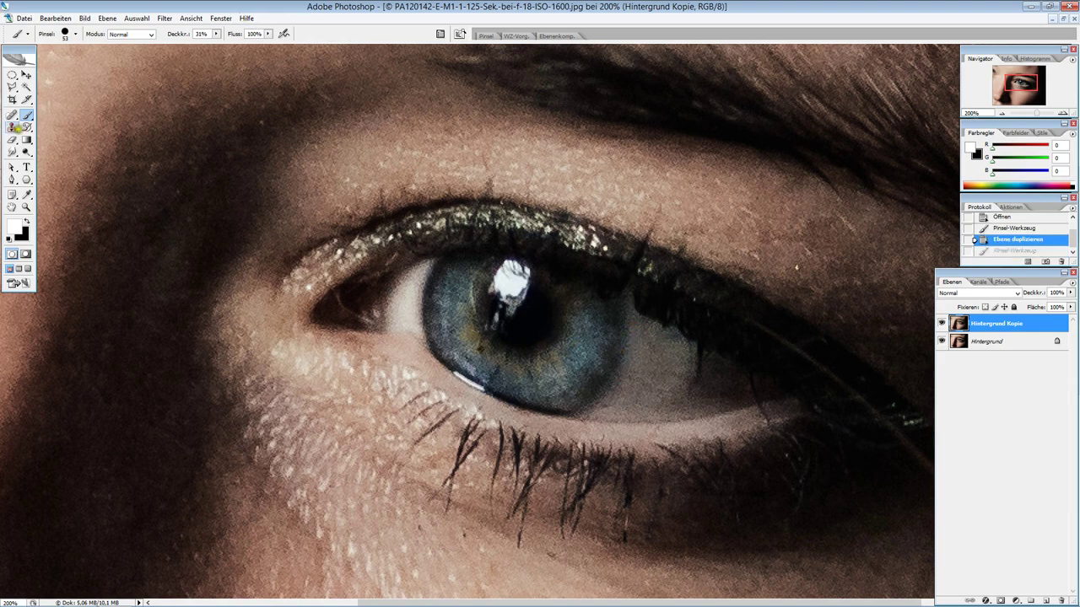
Dodge the lower eye white with a 55 px brush limited to the Tiefen (shadows) range
{"action": "left_click", "coordinate": [26, 152]}
{"action": "left_click", "coordinate": [71, 151]}
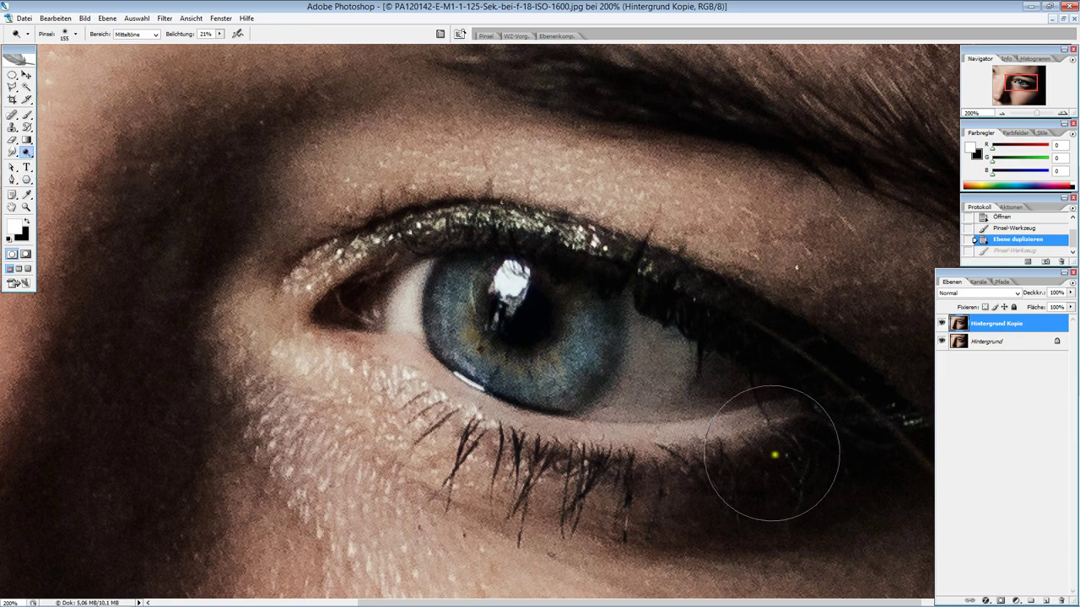
{"action": "left_click", "coordinate": [75, 33]}
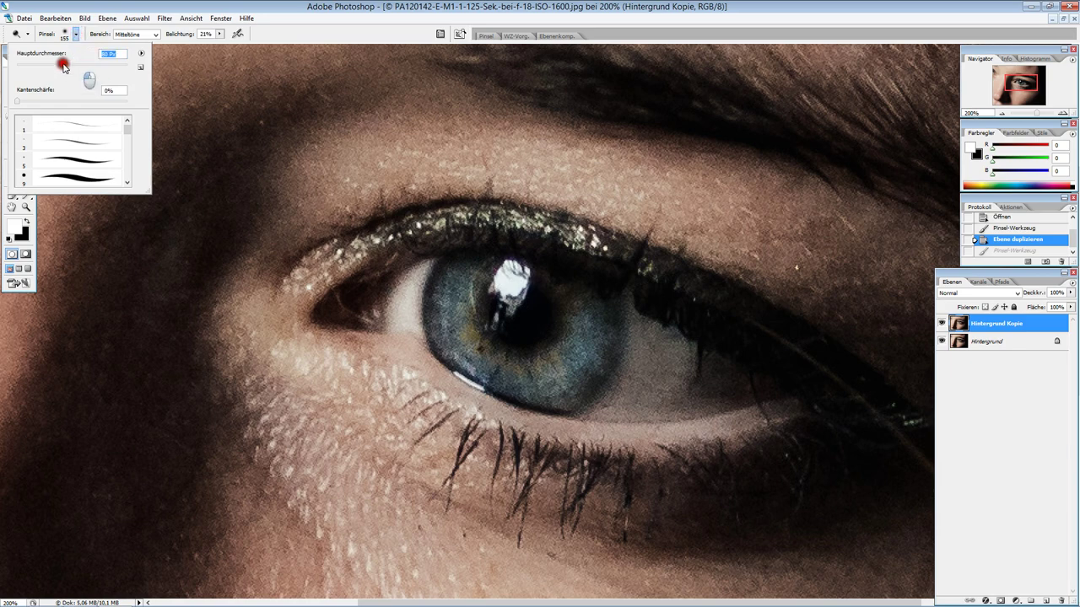
{"action": "left_click_drag", "start_coordinate": [68, 65], "coordinate": [46, 65]}
{"action": "left_click", "coordinate": [156, 33]}
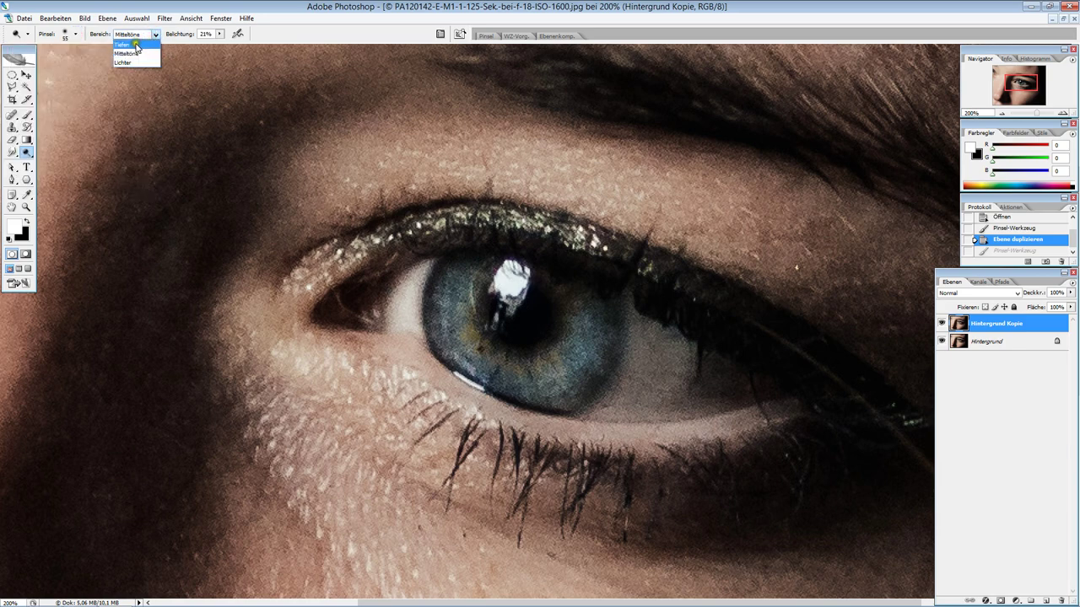
{"action": "left_click", "coordinate": [131, 44]}
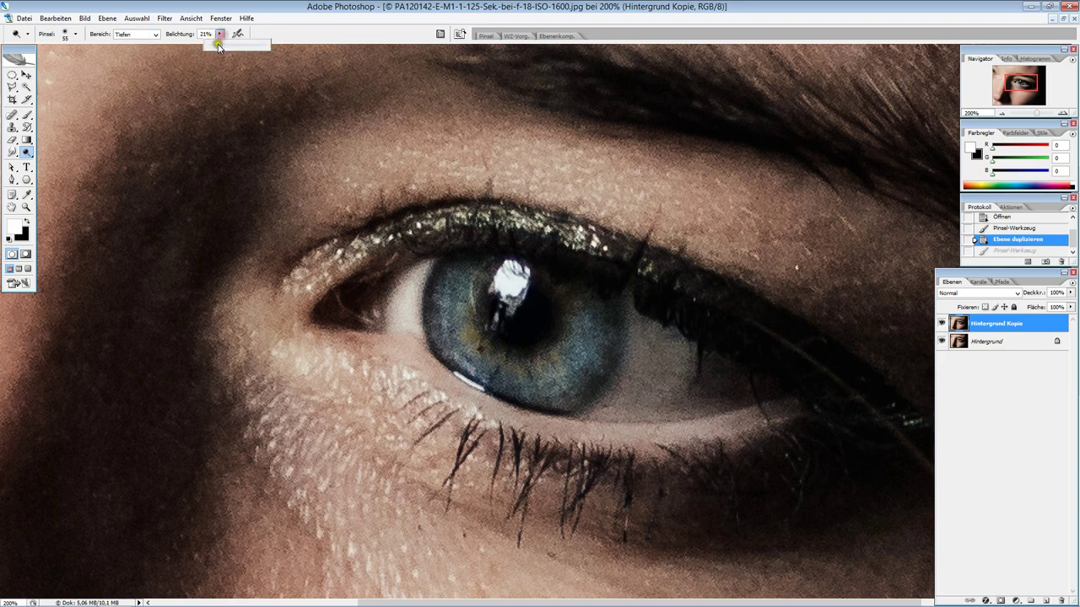
{"action": "mouse_move", "coordinate": [598, 408]}
{"action": "left_mouse_down"}
{"action": "mouse_move", "coordinate": [735, 391]}
{"action": "mouse_move", "coordinate": [645, 397]}
{"action": "mouse_move", "coordinate": [697, 369]}
{"action": "mouse_move", "coordinate": [680, 349]}
{"action": "mouse_move", "coordinate": [628, 371]}
{"action": "mouse_move", "coordinate": [646, 379]}
{"action": "mouse_move", "coordinate": [647, 398]}
{"action": "mouse_move", "coordinate": [708, 401]}
{"action": "left_mouse_up"}
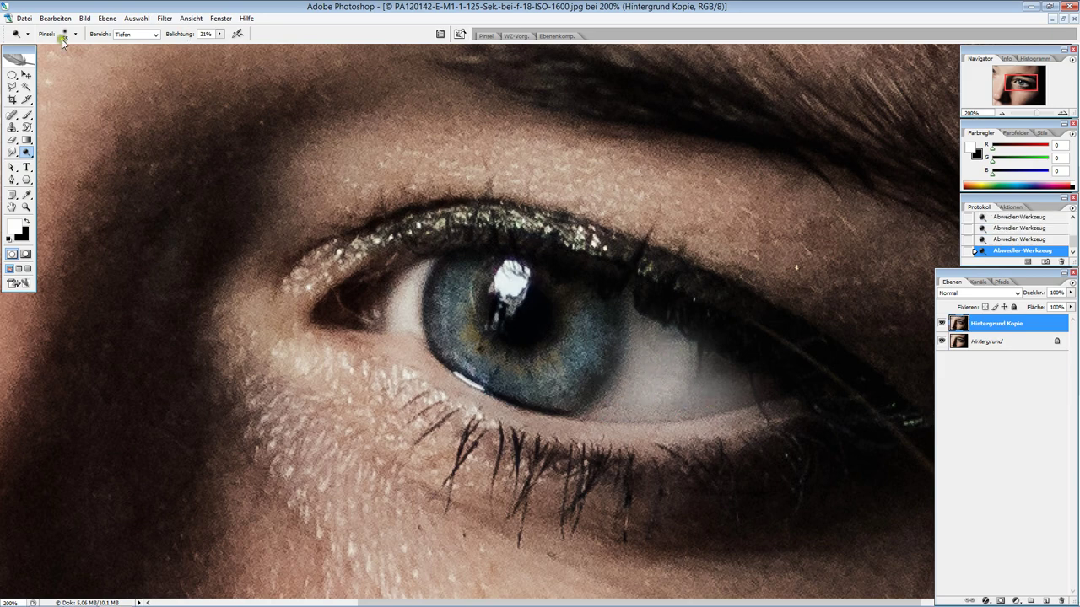
With a 19 px brush at 59% exposure, dodge the inner corner and eye white beside the iris
{"action": "left_click", "coordinate": [75, 34]}
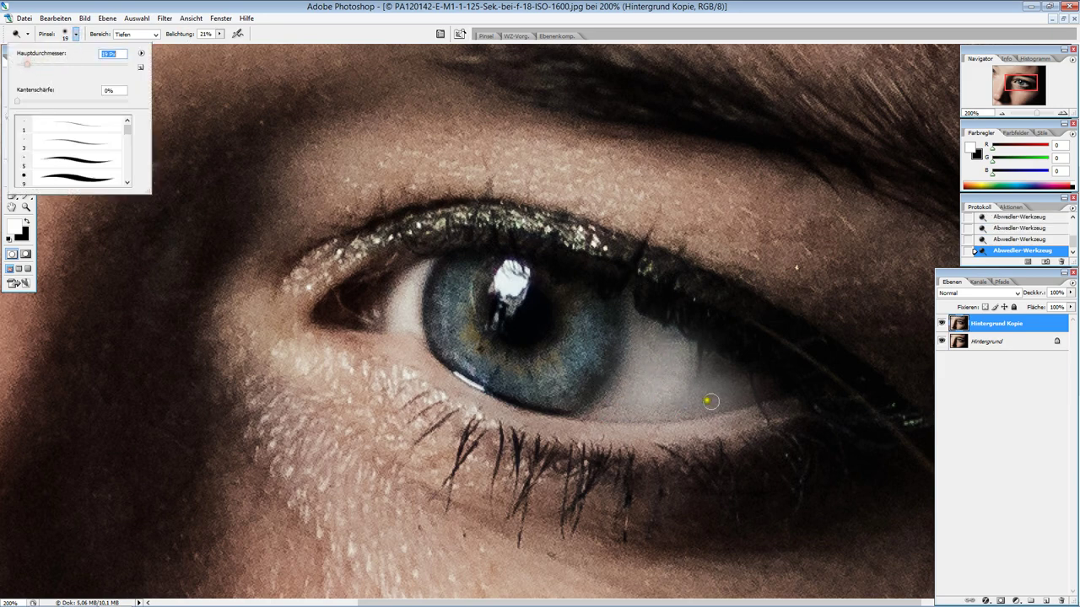
{"action": "left_click", "coordinate": [760, 388]}
{"action": "left_click_drag", "start_coordinate": [725, 393], "coordinate": [784, 398]}
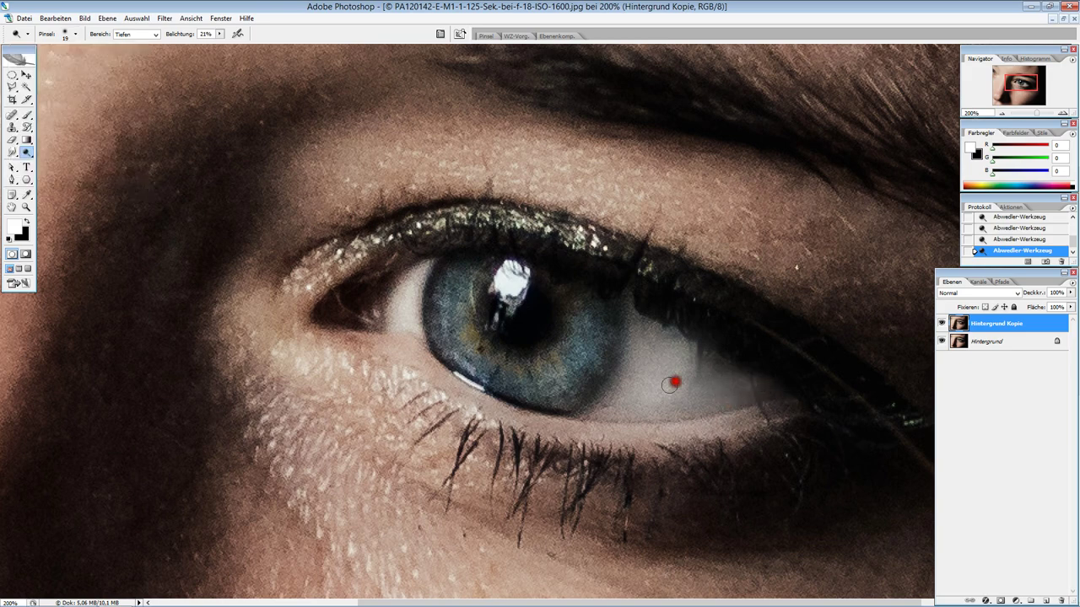
{"action": "left_click_drag", "start_coordinate": [706, 373], "coordinate": [657, 383]}
{"action": "mouse_move", "coordinate": [395, 304]}
{"action": "left_mouse_down"}
{"action": "mouse_move", "coordinate": [405, 316]}
{"action": "mouse_move", "coordinate": [419, 278]}
{"action": "left_mouse_up"}
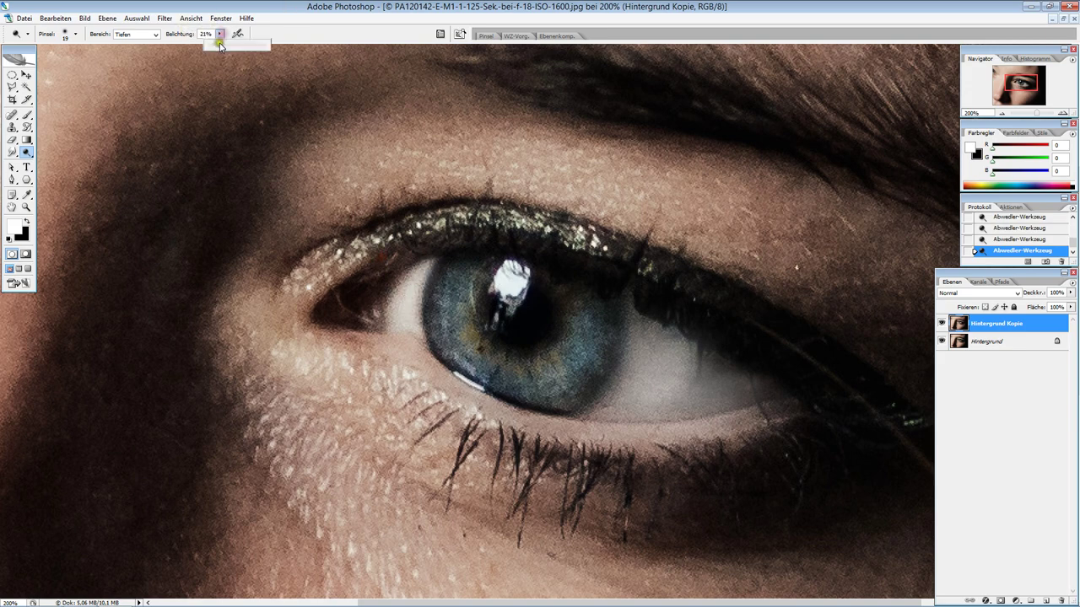
{"action": "left_click_drag", "start_coordinate": [221, 37], "coordinate": [239, 49]}
{"action": "mouse_move", "coordinate": [629, 372]}
{"action": "left_mouse_down"}
{"action": "mouse_move", "coordinate": [713, 393]}
{"action": "mouse_move", "coordinate": [663, 380]}
{"action": "mouse_move", "coordinate": [632, 402]}
{"action": "mouse_move", "coordinate": [660, 339]}
{"action": "mouse_move", "coordinate": [646, 313]}
{"action": "mouse_move", "coordinate": [632, 321]}
{"action": "mouse_move", "coordinate": [651, 397]}
{"action": "mouse_move", "coordinate": [728, 379]}
{"action": "mouse_move", "coordinate": [680, 340]}
{"action": "mouse_move", "coordinate": [585, 404]}
{"action": "mouse_move", "coordinate": [629, 372]}
{"action": "mouse_move", "coordinate": [621, 336]}
{"action": "left_mouse_up"}
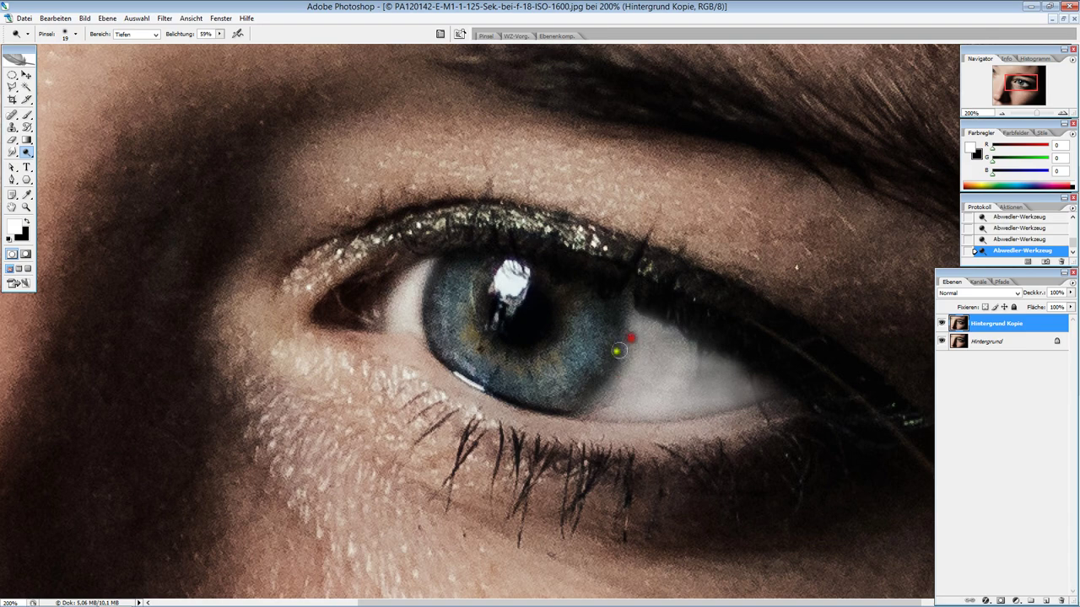
{"action": "mouse_move", "coordinate": [408, 309]}
{"action": "left_mouse_down"}
{"action": "mouse_move", "coordinate": [383, 322]}
{"action": "mouse_move", "coordinate": [431, 266]}
{"action": "mouse_move", "coordinate": [403, 299]}
{"action": "mouse_move", "coordinate": [421, 258]}
{"action": "mouse_move", "coordinate": [429, 267]}
{"action": "left_mouse_up"}
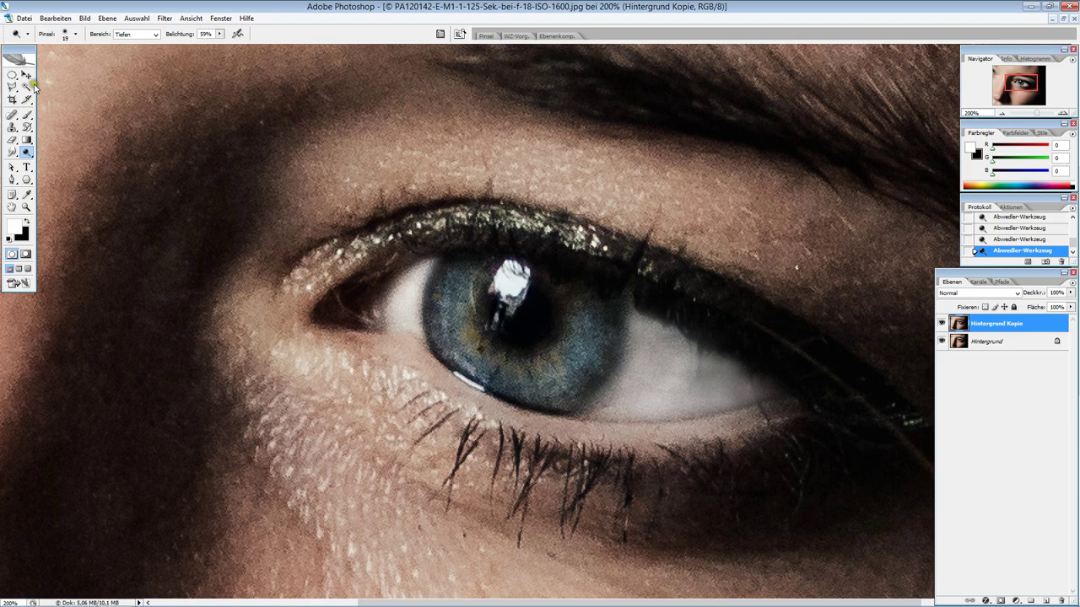
{"action": "left_click", "coordinate": [27, 206]}
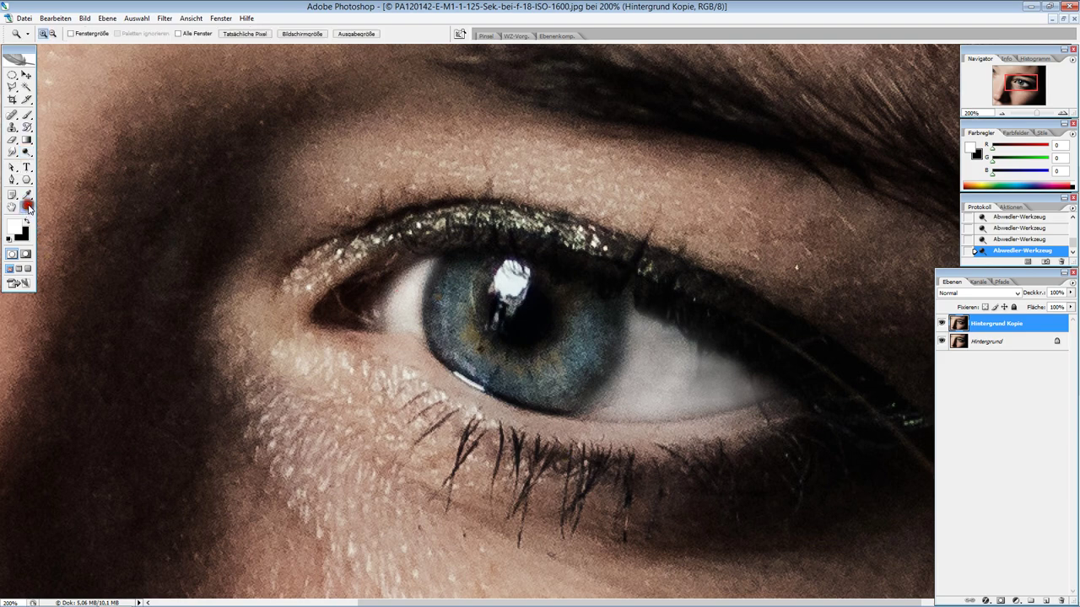
Zoom out to 66.7%, toggle Hintergrund Kopie off and on to compare, then zoom to 33.3%
{"action": "left_click", "coordinate": [53, 35]}
{"action": "left_click", "coordinate": [238, 226]}
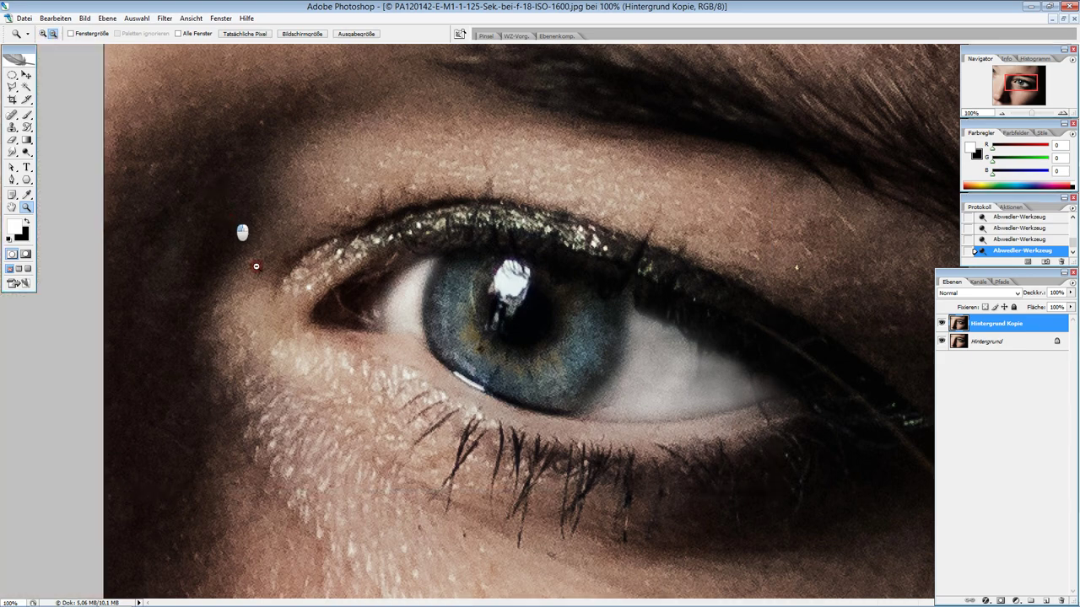
{"action": "left_click", "coordinate": [302, 319]}
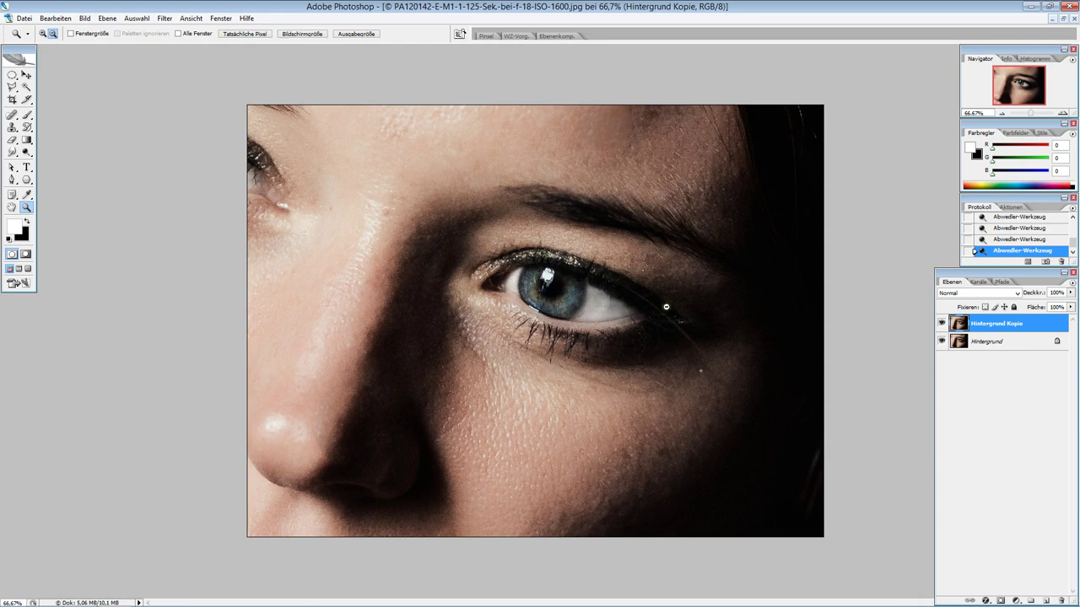
{"action": "left_click", "coordinate": [941, 324]}
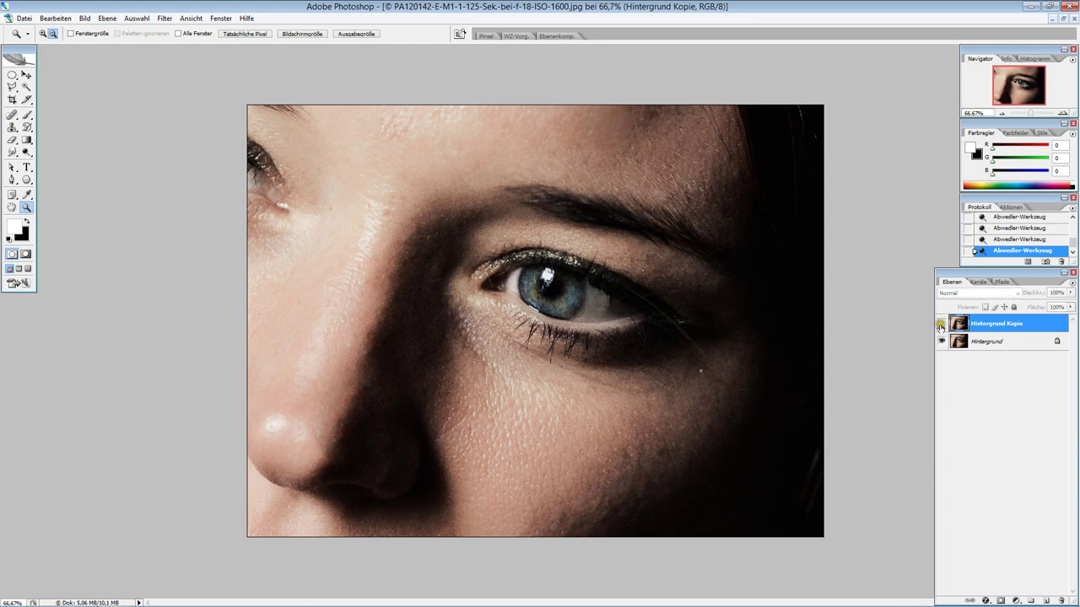
{"action": "left_click", "coordinate": [941, 324]}
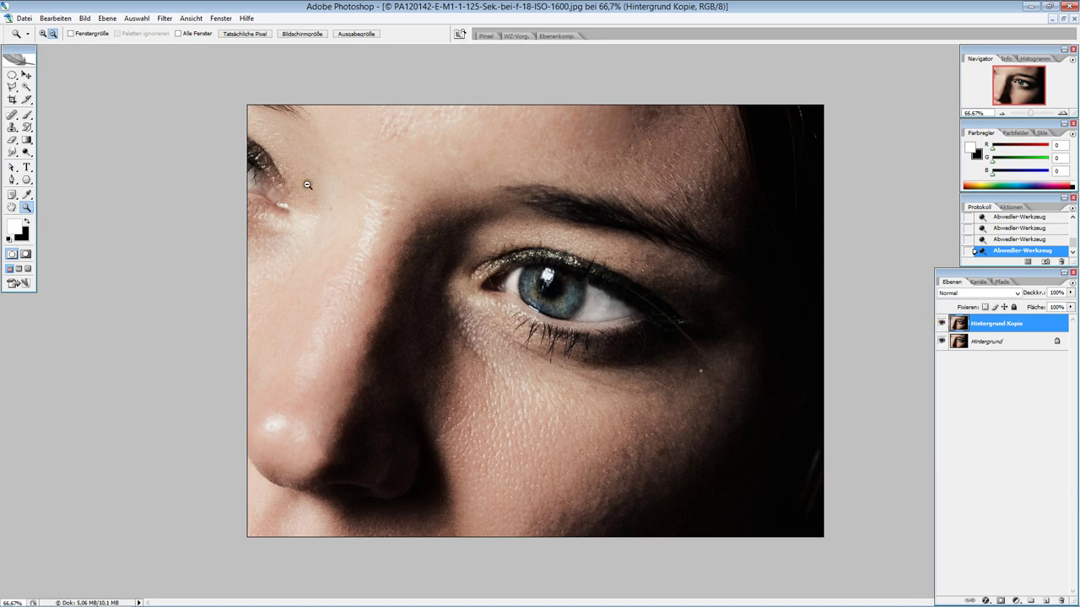
{"action": "left_click", "coordinate": [52, 34]}
{"action": "left_click", "coordinate": [219, 137]}
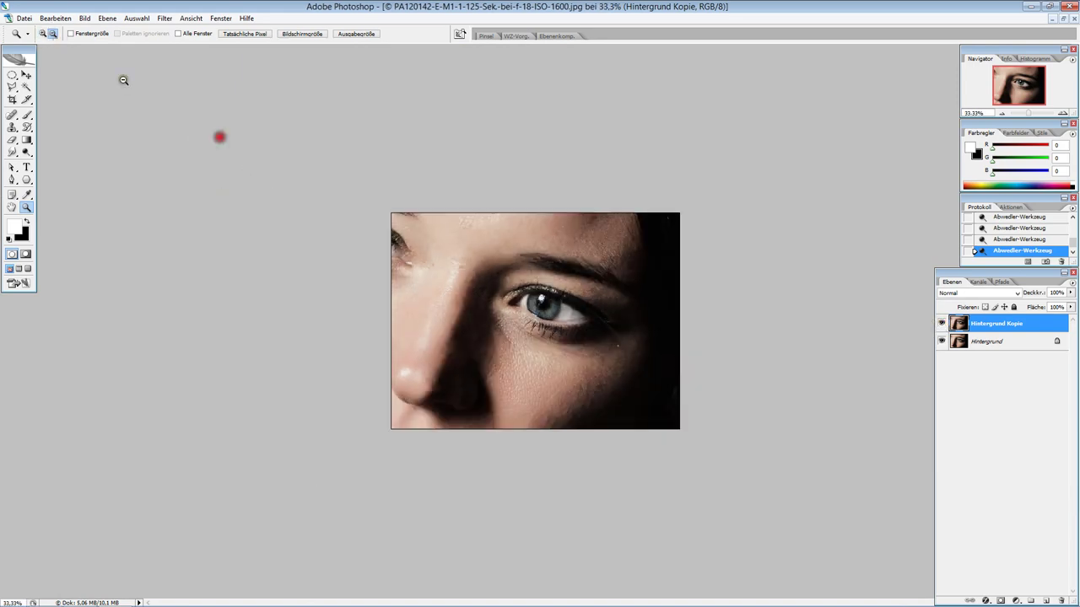
Marquee-zoom into the skin around the eye at 1600%
{"action": "left_click", "coordinate": [44, 33]}
{"action": "left_click_drag", "start_coordinate": [388, 251], "coordinate": [631, 402]}
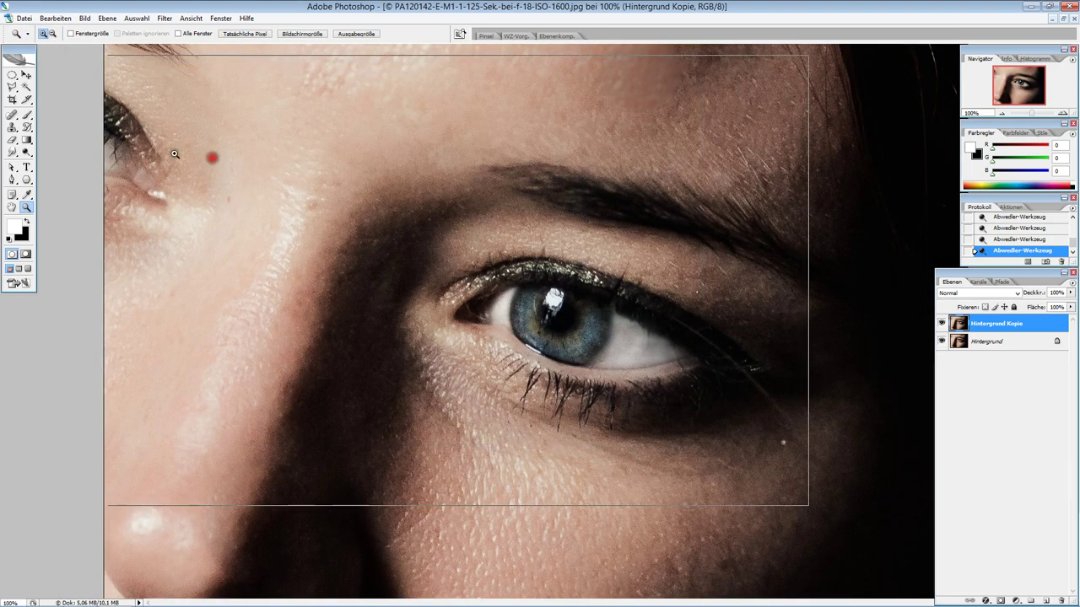
{"action": "left_click_drag", "start_coordinate": [101, 142], "coordinate": [114, 152]}
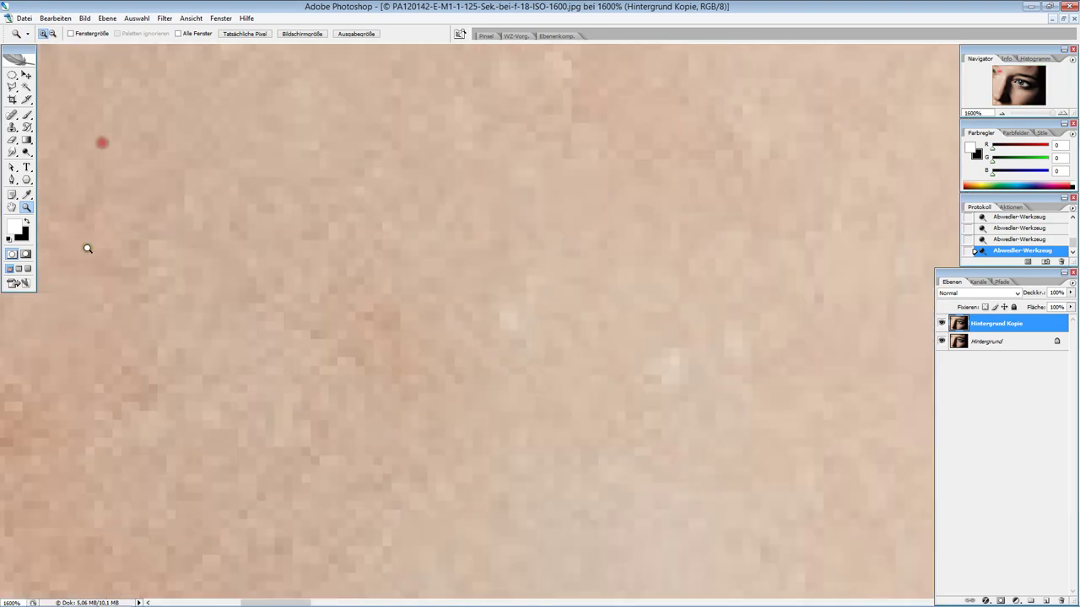
Zoom out step by step to 66.7%, then marquee-zoom back to 1600% on the lower-lid skin
{"action": "left_click", "coordinate": [53, 33]}
{"action": "left_click", "coordinate": [200, 178]}
{"action": "left_click", "coordinate": [205, 251]}
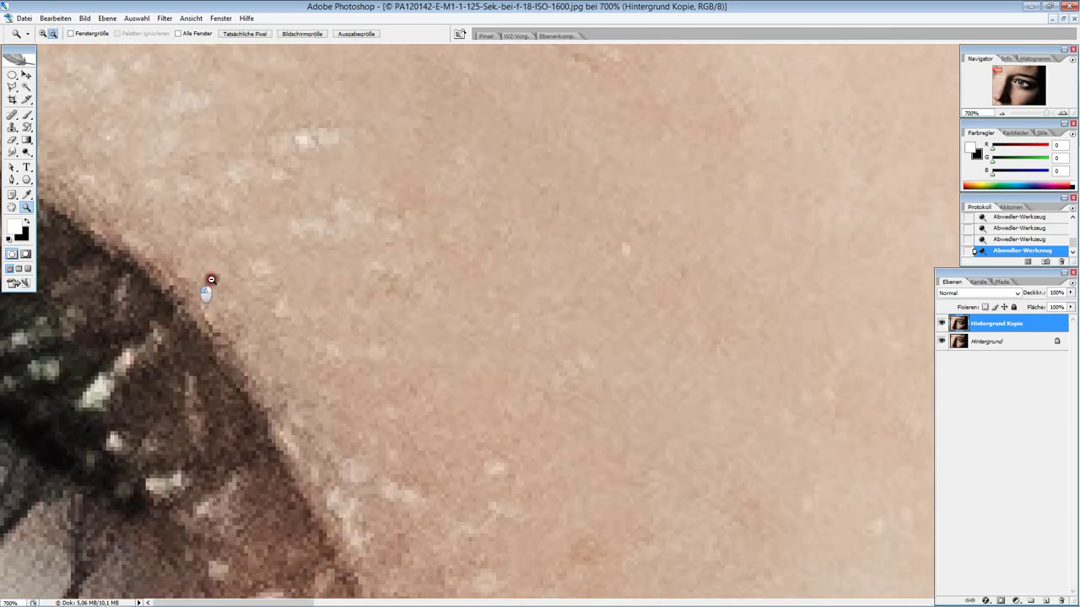
{"action": "left_click", "coordinate": [211, 279]}
{"action": "left_click", "coordinate": [171, 445]}
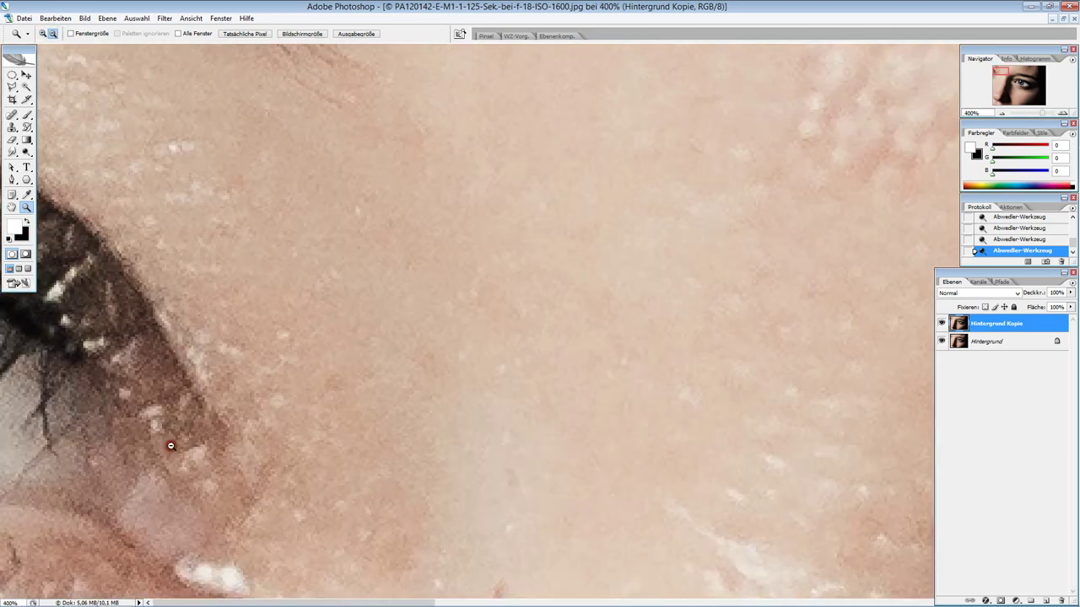
{"action": "left_click", "coordinate": [84, 319]}
{"action": "left_click", "coordinate": [84, 317]}
{"action": "left_click", "coordinate": [132, 198]}
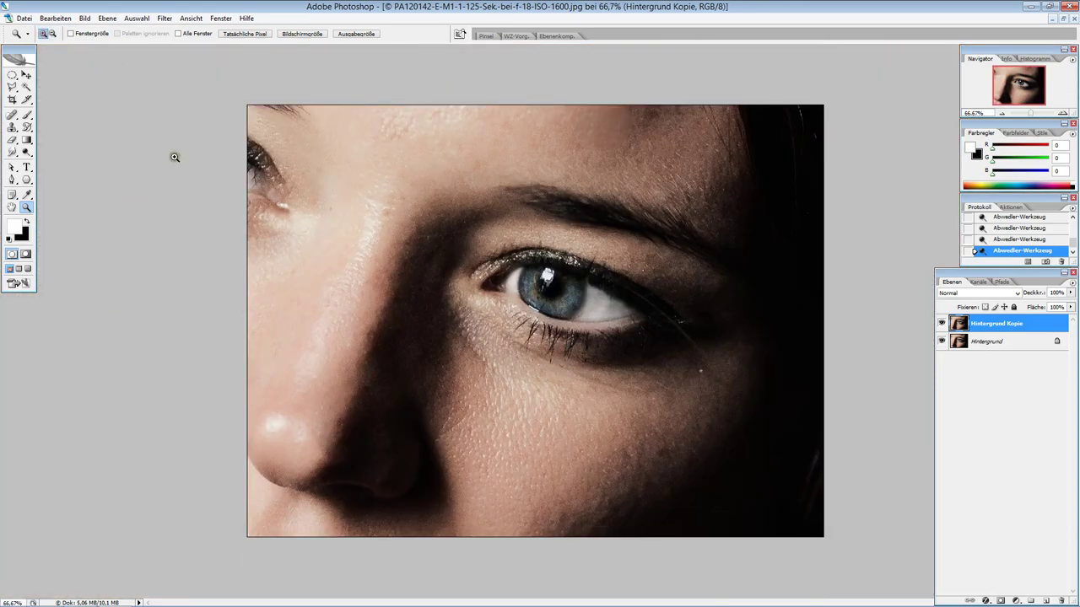
{"action": "left_click", "coordinate": [259, 194]}
{"action": "left_click_drag", "start_coordinate": [173, 193], "coordinate": [115, 227]}
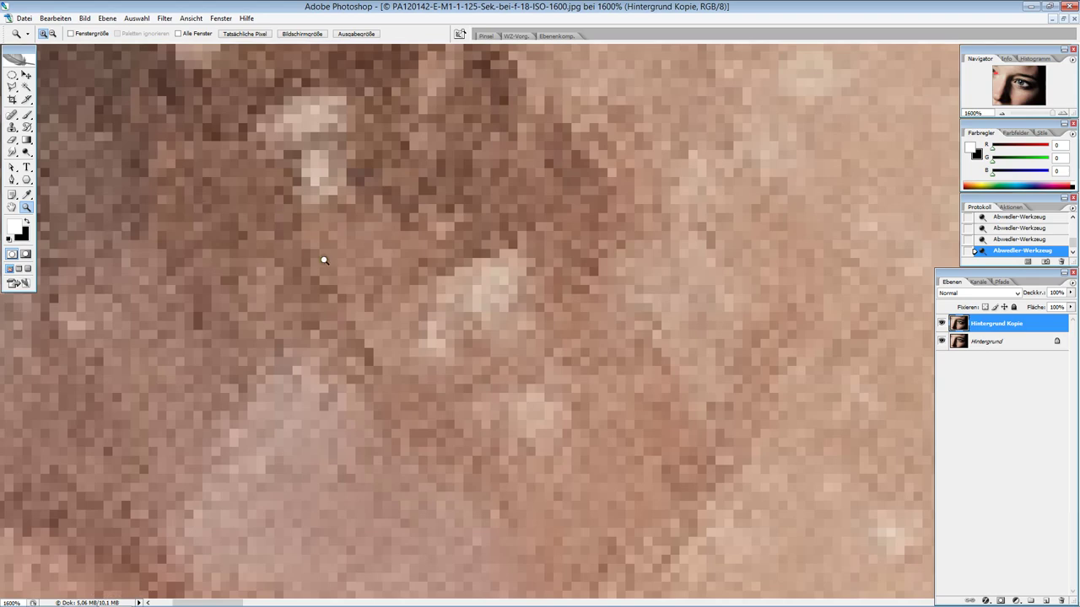
Offset the Hintergrund Kopie layer with the Move tool to compare, then shift it back
{"action": "left_click", "coordinate": [26, 74]}
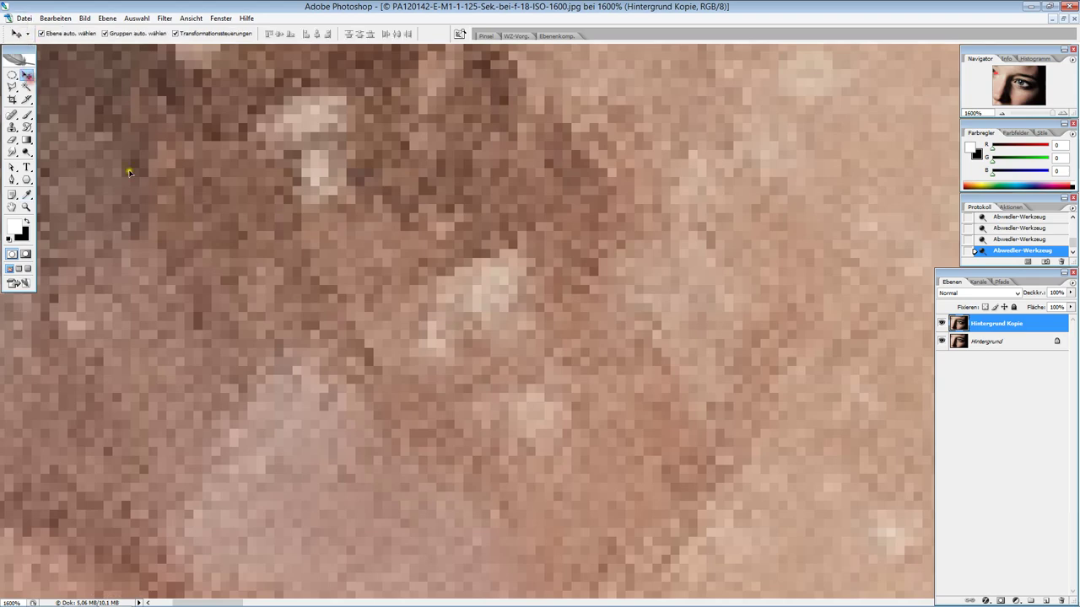
{"action": "left_click_drag", "start_coordinate": [126, 168], "coordinate": [812, 414]}
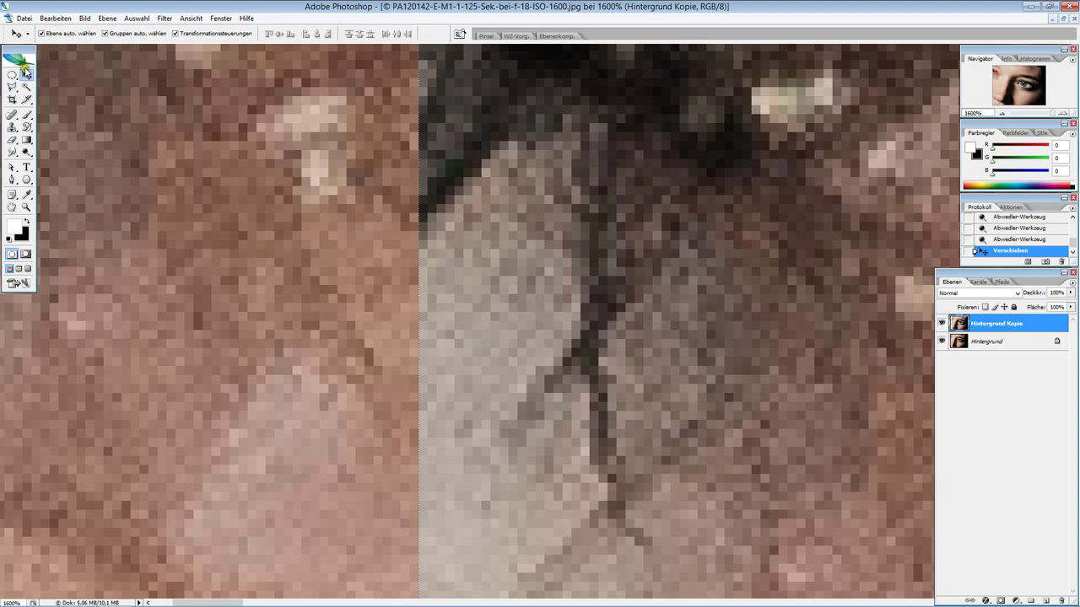
{"action": "left_click_drag", "start_coordinate": [598, 375], "coordinate": [286, 277]}
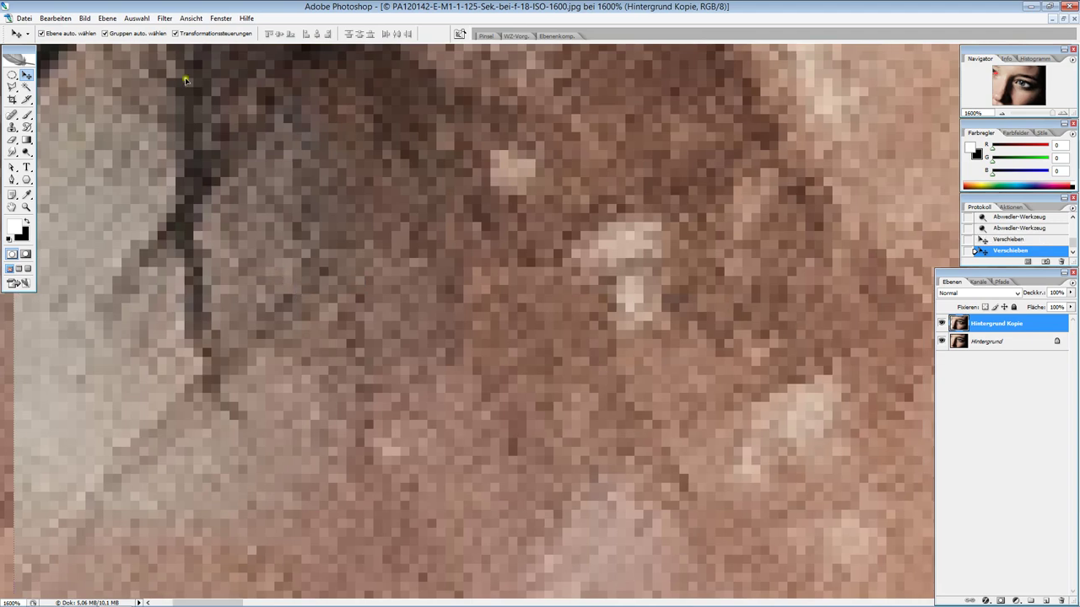
Zoom out to 300% and step back in History to the first Abwedler-Werkzeug dodge step
{"action": "left_click", "coordinate": [26, 195]}
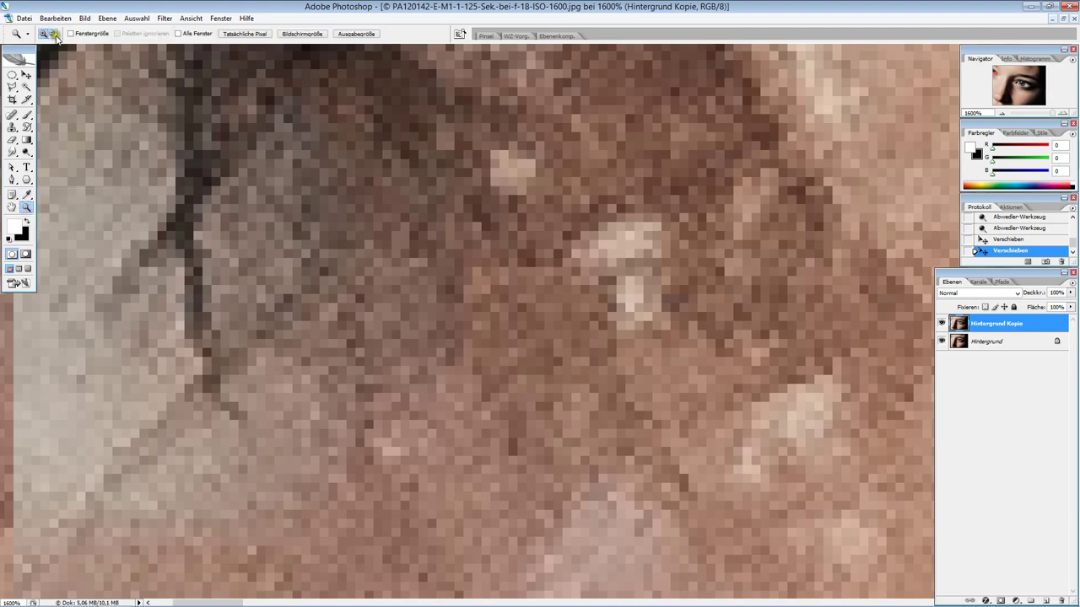
{"action": "left_click", "coordinate": [53, 33]}
{"action": "left_click", "coordinate": [199, 235]}
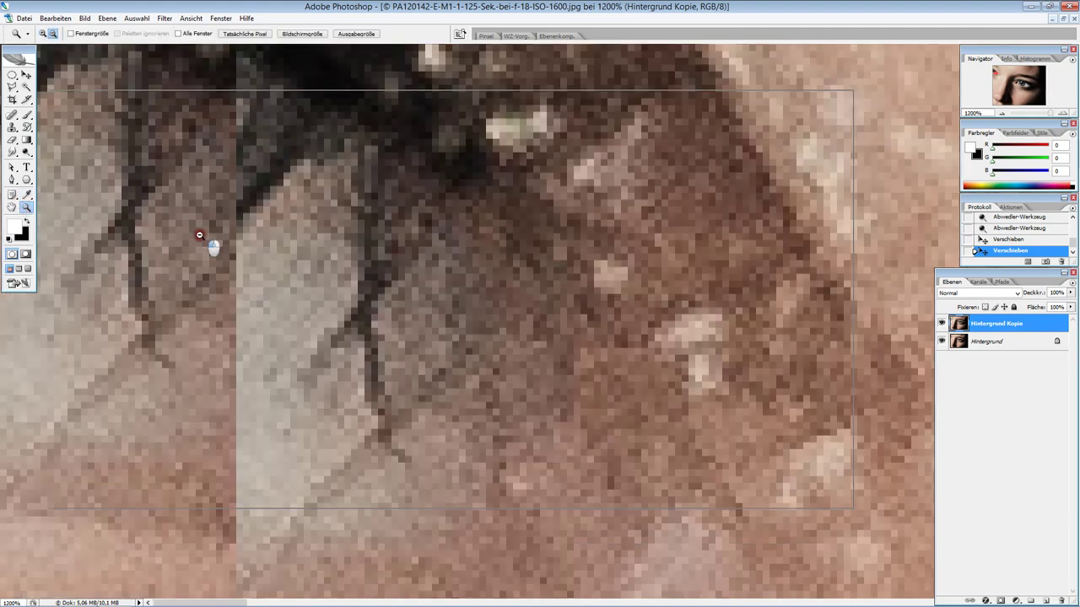
{"action": "left_click", "coordinate": [227, 245]}
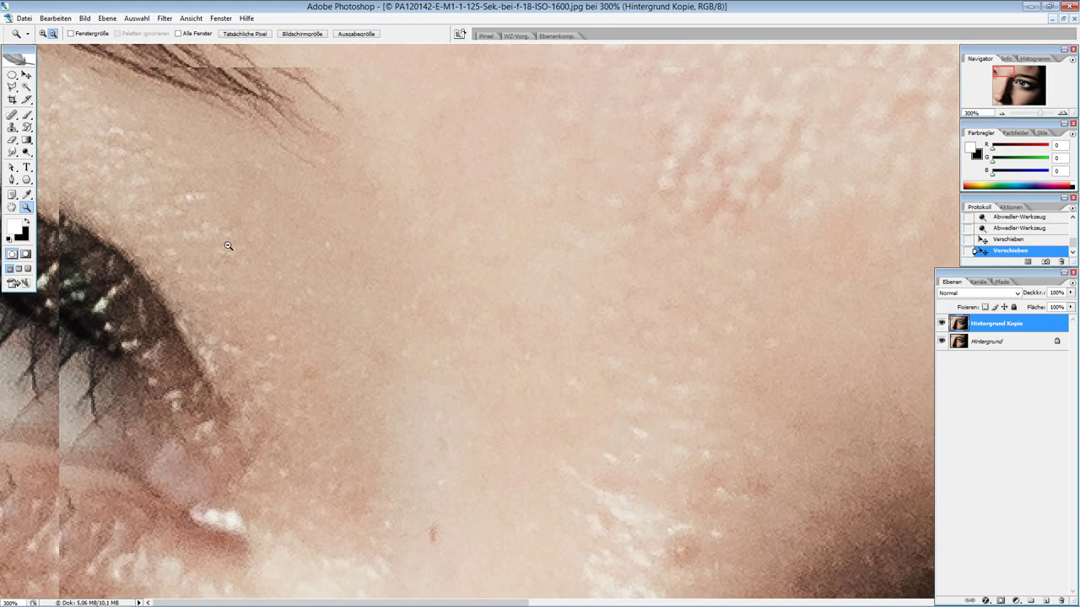
{"action": "key", "text": "ctrl+alt+z"}
{"action": "key", "text": "ctrl+alt+z"}
{"action": "key", "text": "ctrl+alt+z"}
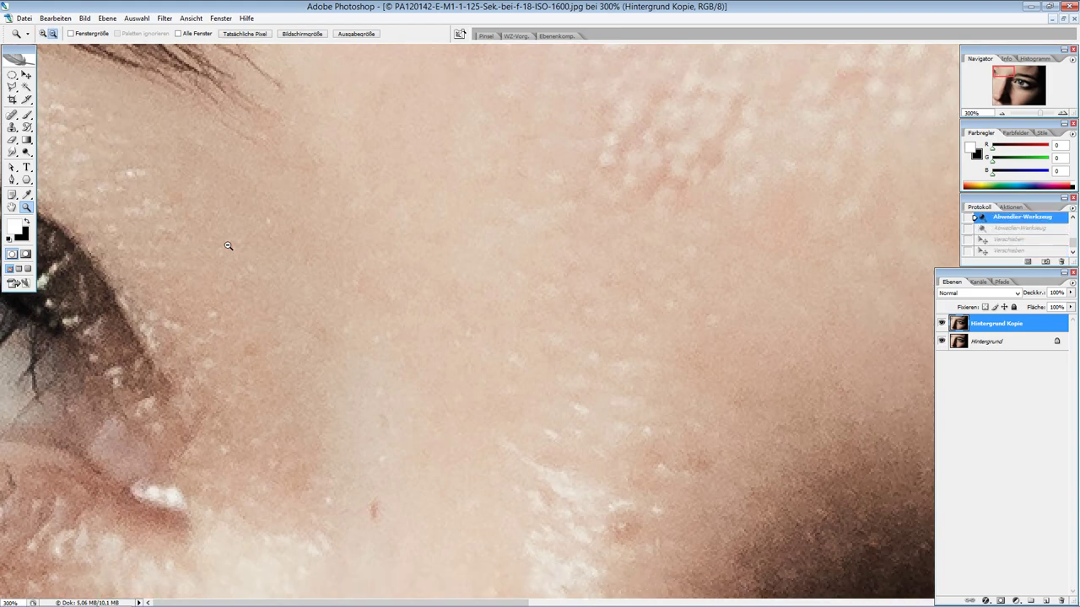
Zoom out to the whole photo, redo the second dodge step, and zoom the eye to 200%
{"action": "left_click", "coordinate": [227, 245]}
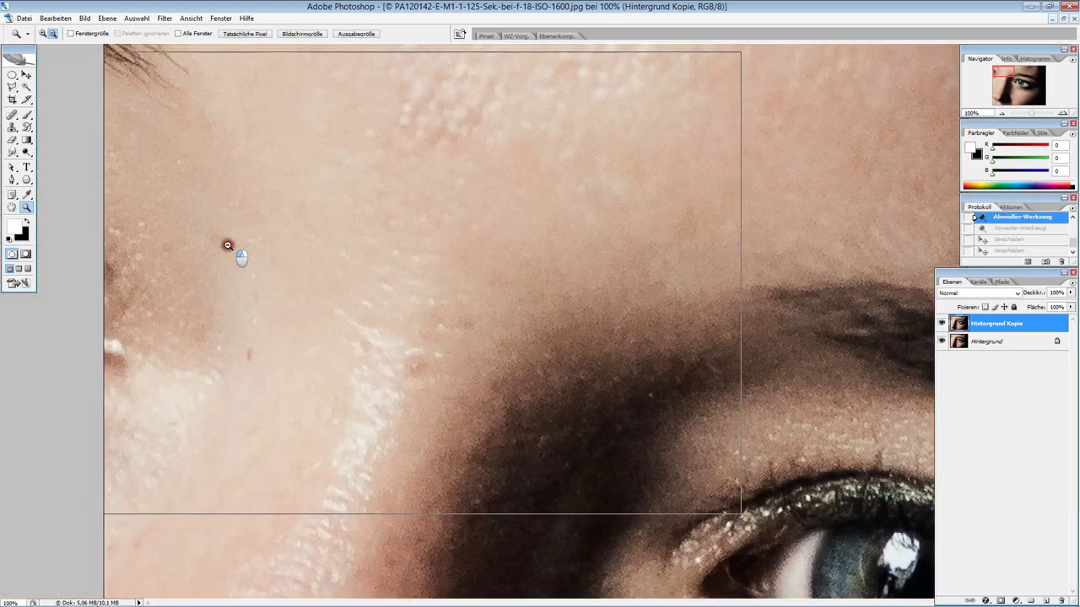
{"action": "left_click", "coordinate": [227, 245]}
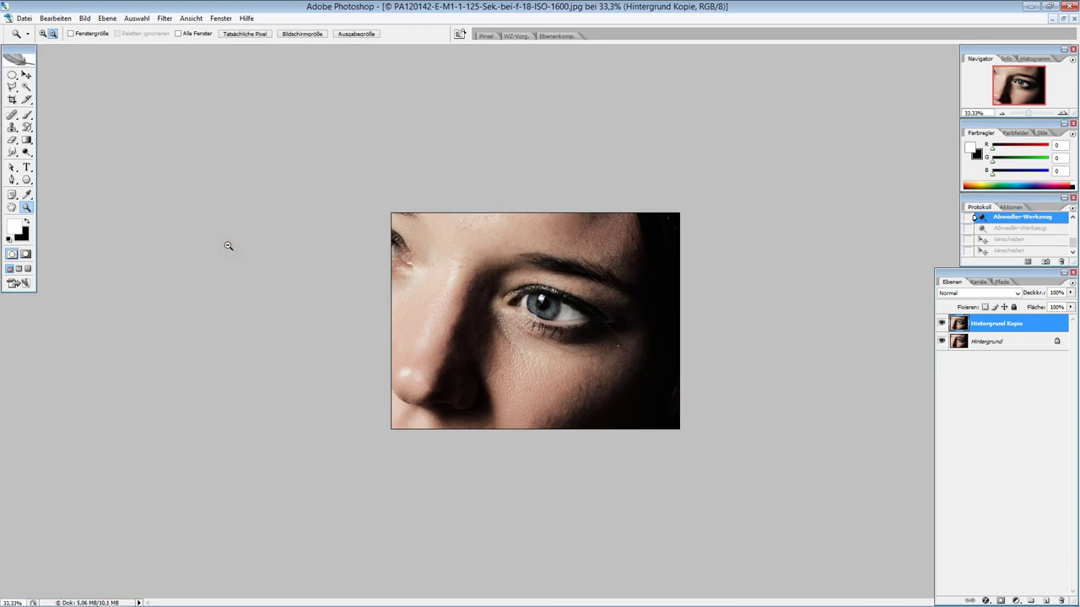
{"action": "key", "text": "ctrl+shift+z"}
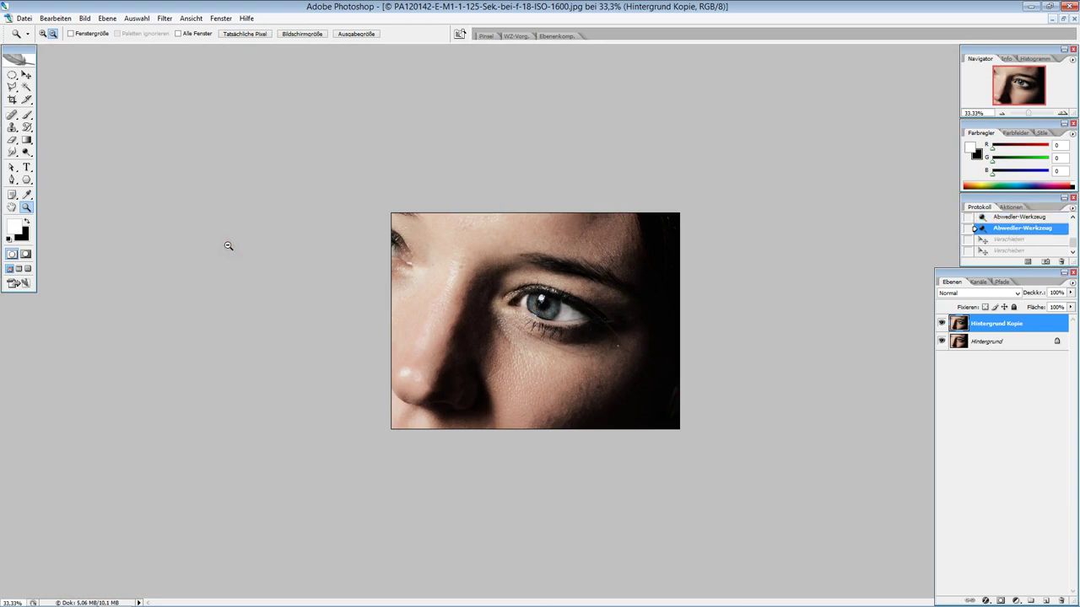
{"action": "left_click", "coordinate": [42, 34]}
{"action": "left_click_drag", "start_coordinate": [646, 227], "coordinate": [414, 328]}
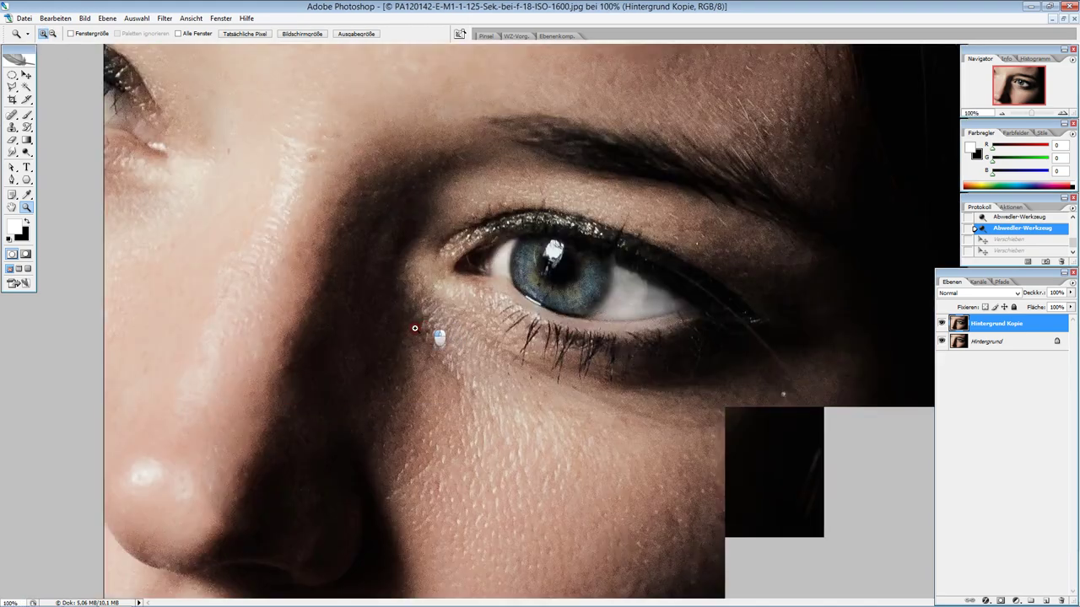
{"action": "left_click", "coordinate": [414, 328]}
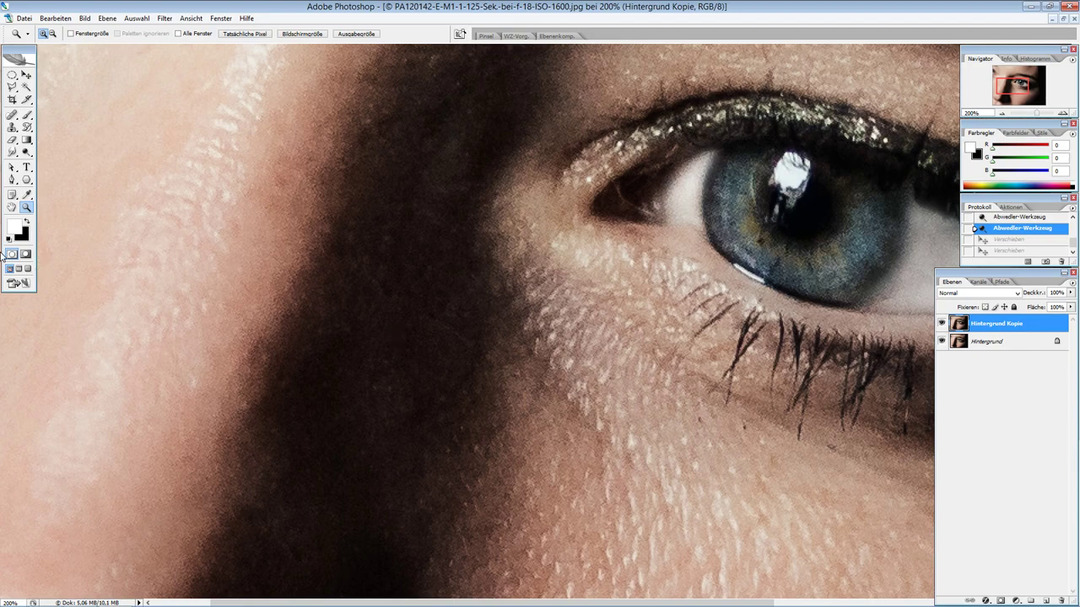
Pan across the skin beside the eye and float the tool palette over the canvas
{"action": "left_click", "coordinate": [11, 209]}
{"action": "mouse_move", "coordinate": [205, 157]}
{"action": "left_mouse_down"}
{"action": "mouse_move", "coordinate": [126, 168]}
{"action": "mouse_move", "coordinate": [131, 334]}
{"action": "left_mouse_up"}
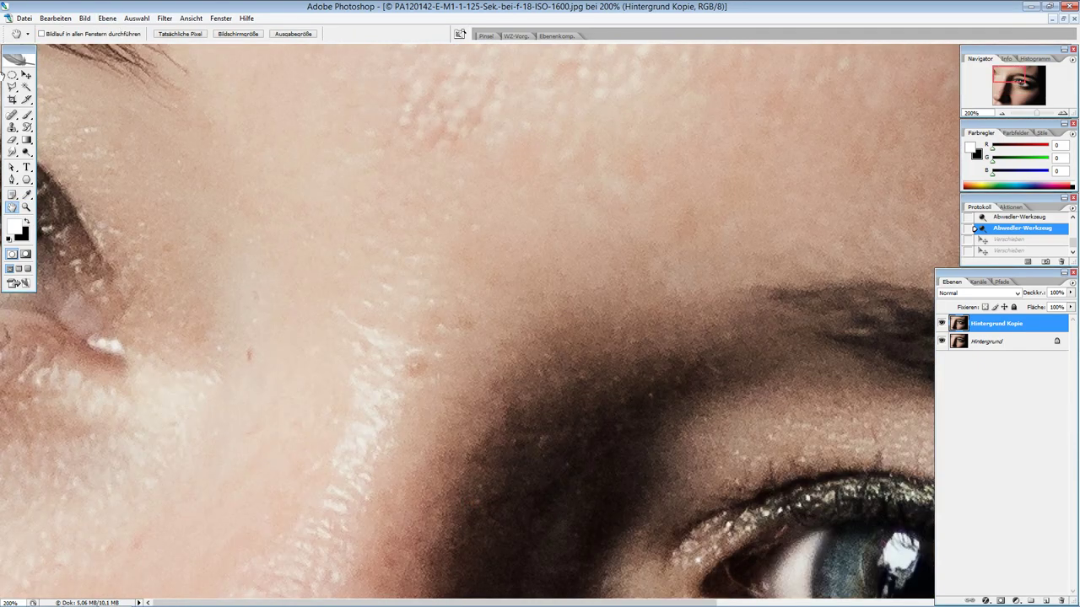
{"action": "left_click_drag", "start_coordinate": [22, 56], "coordinate": [406, 117]}
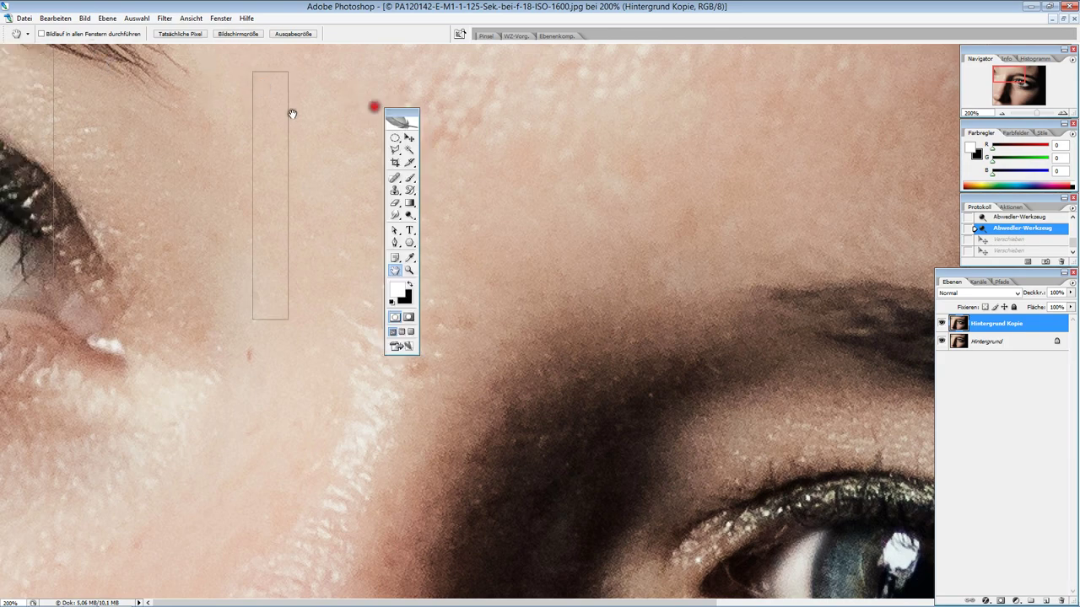
{"action": "left_click_drag", "start_coordinate": [79, 280], "coordinate": [86, 161]}
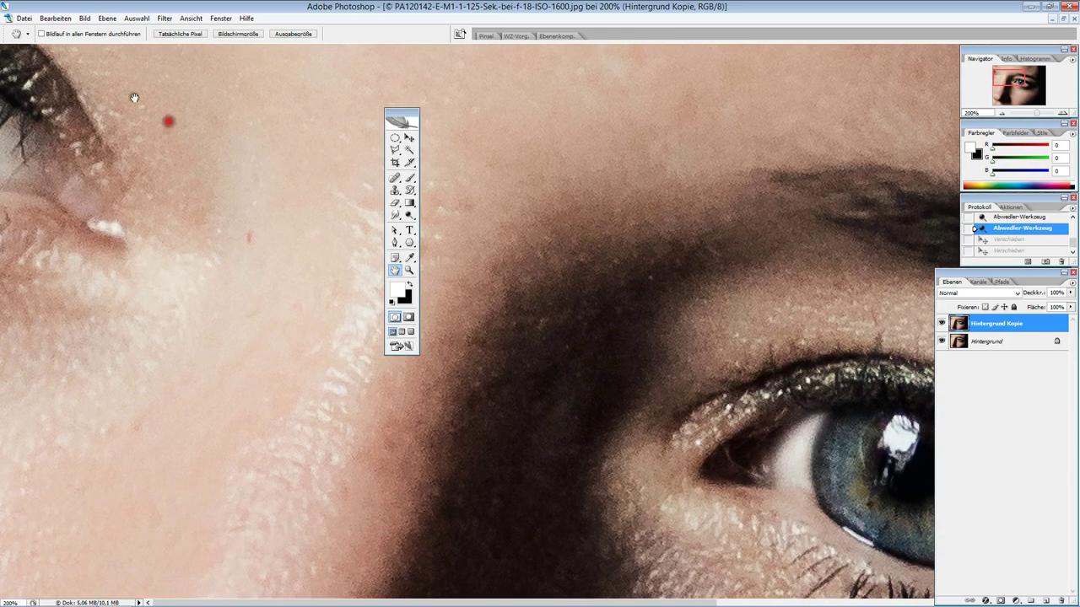
{"action": "left_click_drag", "start_coordinate": [34, 189], "coordinate": [114, 216]}
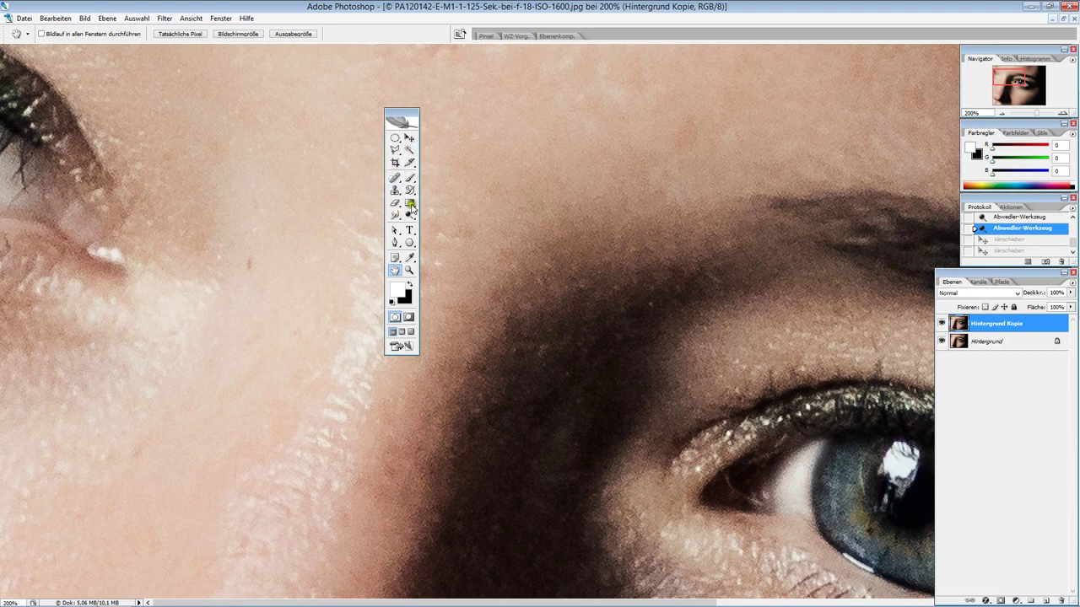
{"action": "left_click_drag", "start_coordinate": [173, 220], "coordinate": [179, 307]}
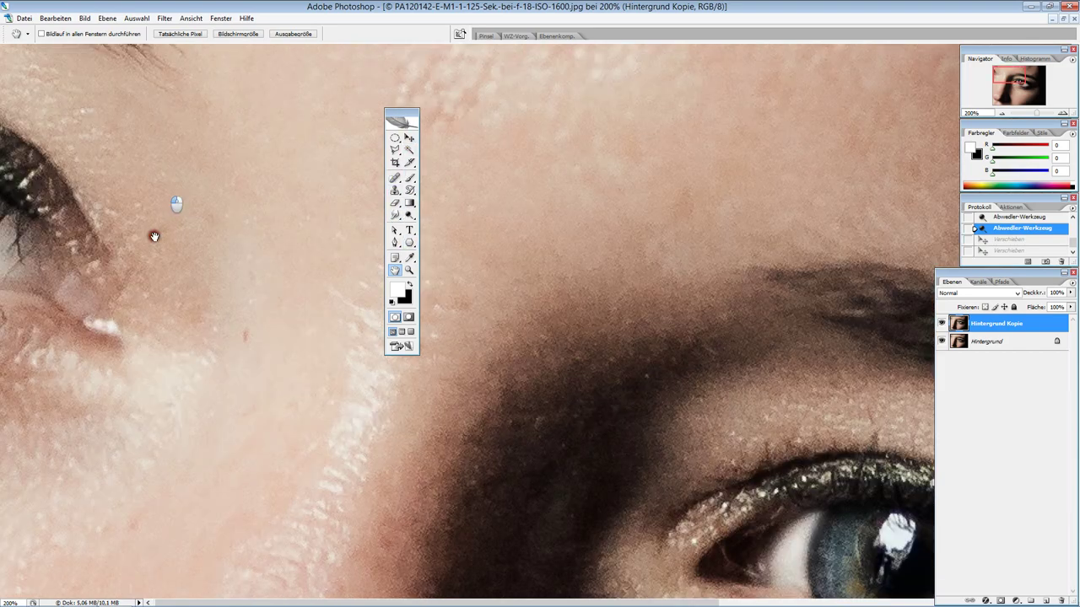
{"action": "left_click_drag", "start_coordinate": [259, 283], "coordinate": [272, 272]}
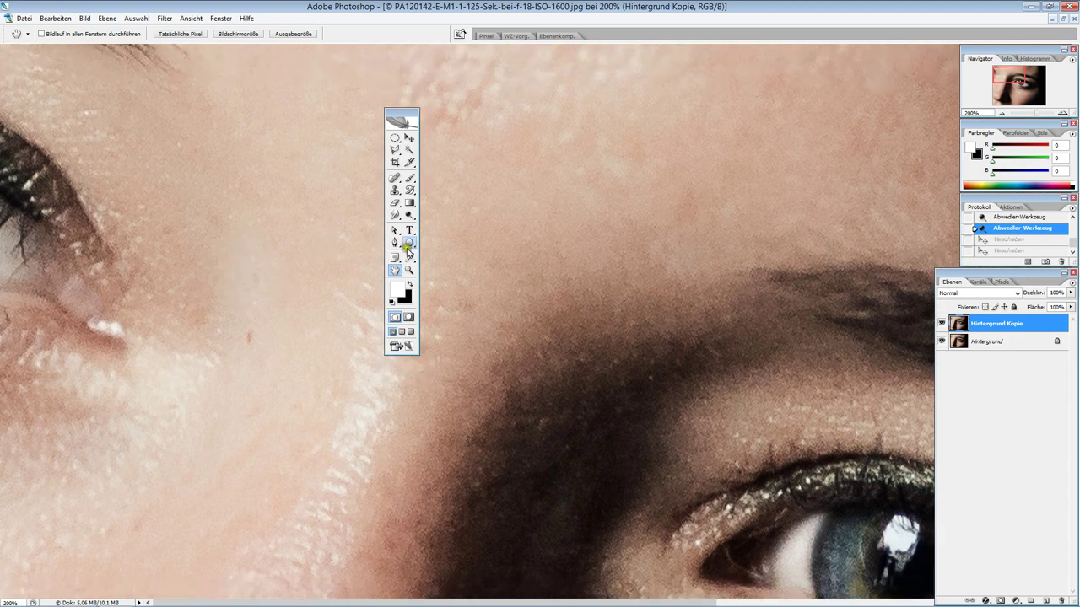
Lighten the skin at the left eye corner with the Dodge tool (Tiefen, 59%)
{"action": "left_click", "coordinate": [409, 215]}
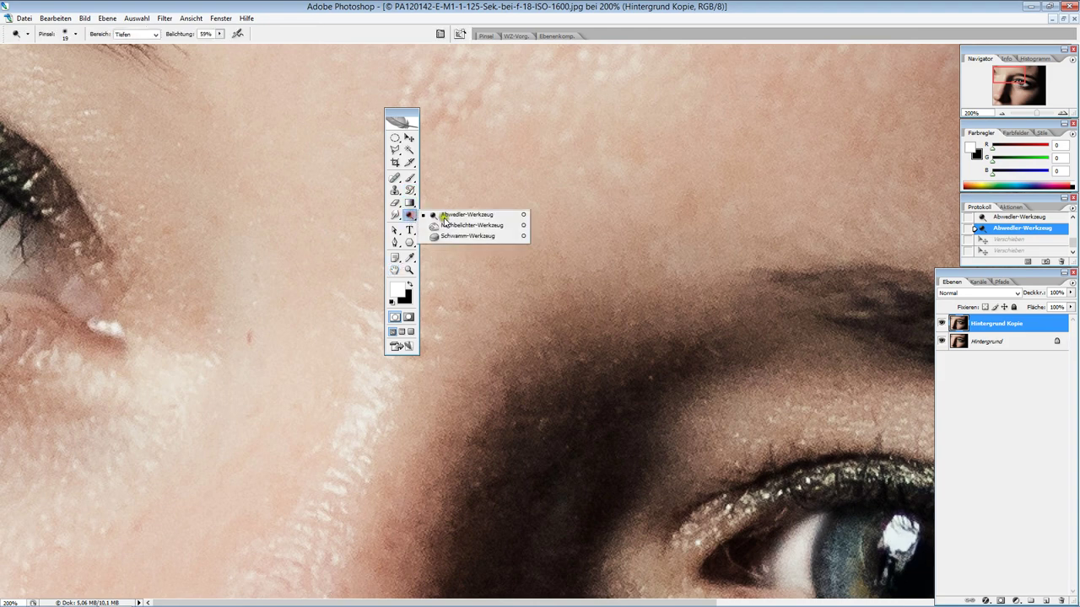
{"action": "left_click", "coordinate": [445, 216]}
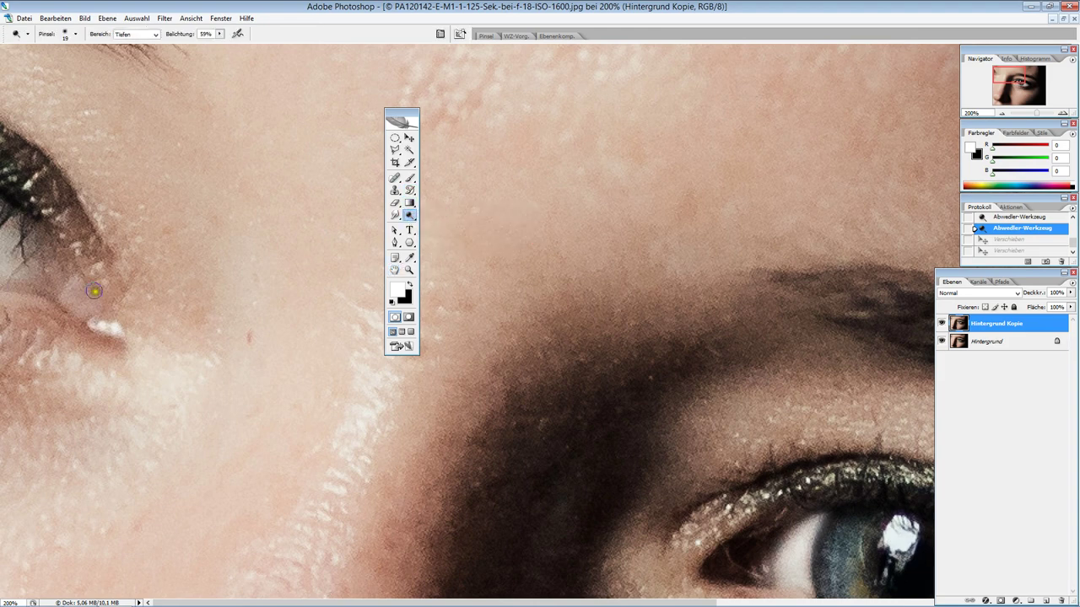
{"action": "left_click_drag", "start_coordinate": [12, 260], "coordinate": [5, 247]}
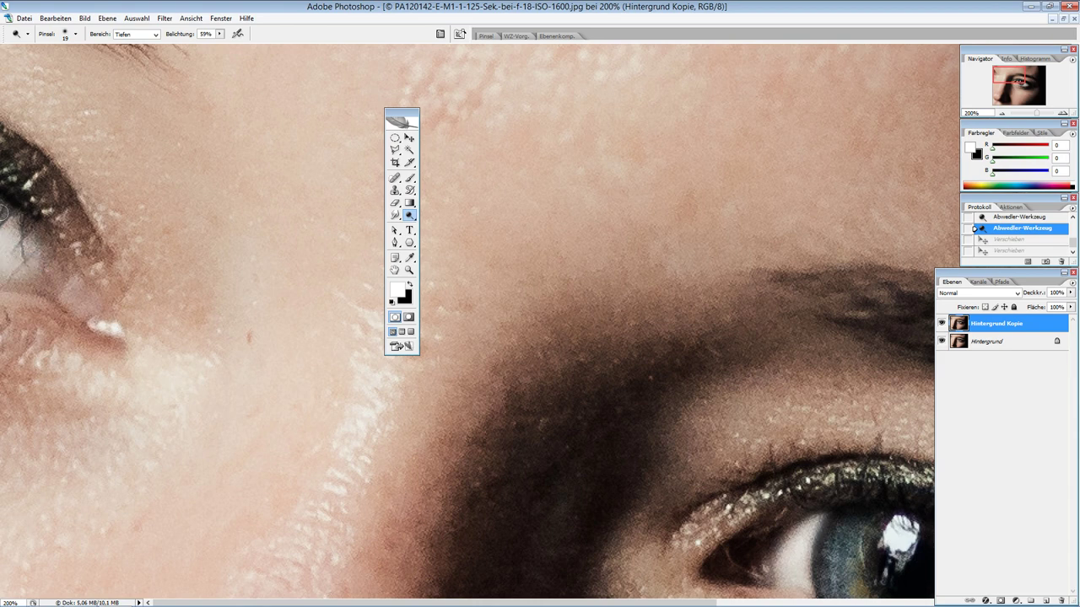
{"action": "mouse_move", "coordinate": [14, 262]}
{"action": "left_mouse_down"}
{"action": "mouse_move", "coordinate": [4, 221]}
{"action": "mouse_move", "coordinate": [36, 270]}
{"action": "mouse_move", "coordinate": [3, 278]}
{"action": "mouse_move", "coordinate": [19, 239]}
{"action": "mouse_move", "coordinate": [51, 278]}
{"action": "mouse_move", "coordinate": [22, 270]}
{"action": "mouse_move", "coordinate": [40, 245]}
{"action": "left_mouse_up"}
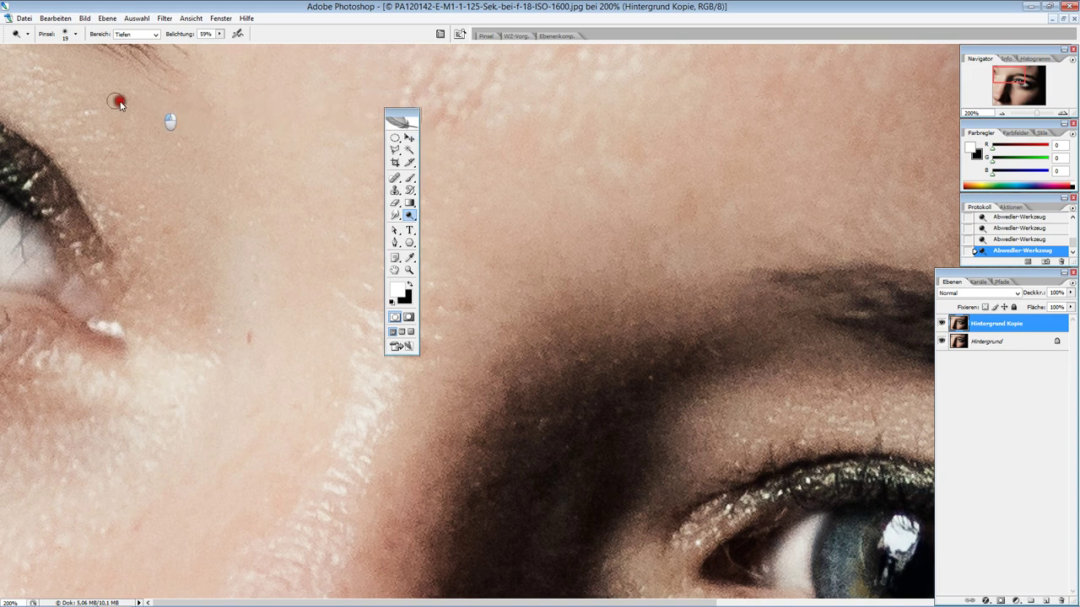
Re-dock the toolbox at the left edge and zoom out to 66.7% to show the whole photo
{"action": "mouse_move", "coordinate": [402, 115]}
{"action": "left_mouse_down"}
{"action": "mouse_move", "coordinate": [85, 94]}
{"action": "mouse_move", "coordinate": [7, 52]}
{"action": "left_mouse_up"}
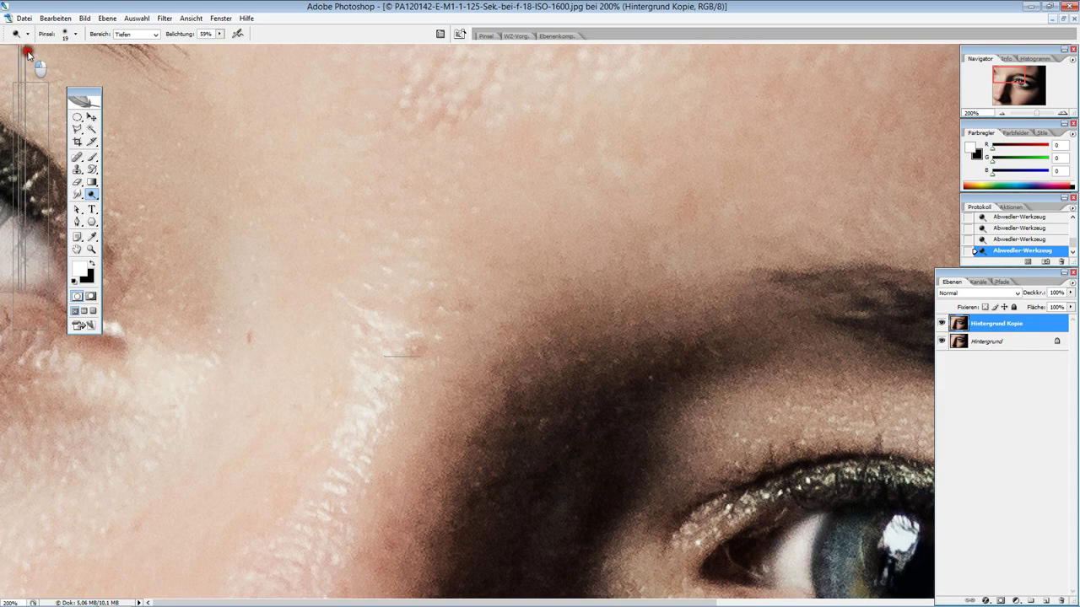
{"action": "left_click_drag", "start_coordinate": [7, 51], "coordinate": [38, 56]}
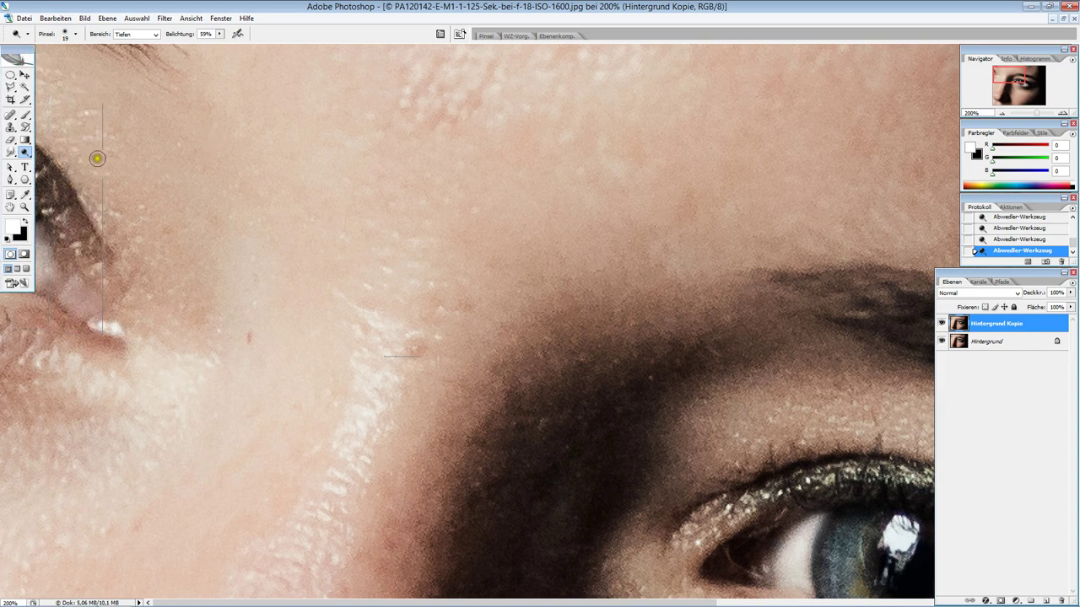
{"action": "left_click", "coordinate": [23, 207]}
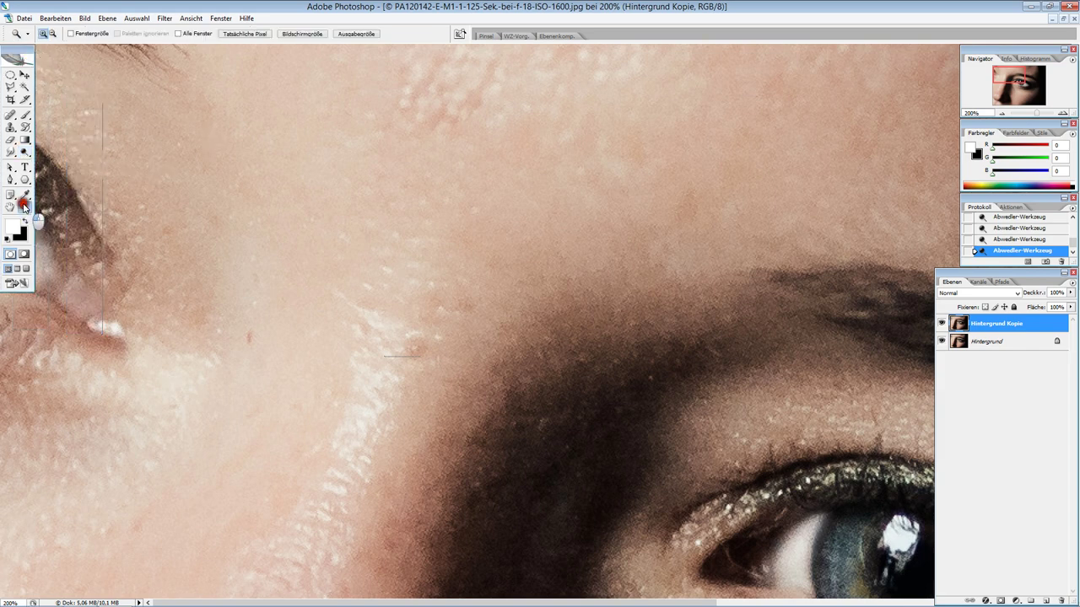
{"action": "left_click", "coordinate": [53, 34]}
{"action": "left_click", "coordinate": [239, 156]}
{"action": "left_click", "coordinate": [335, 245]}
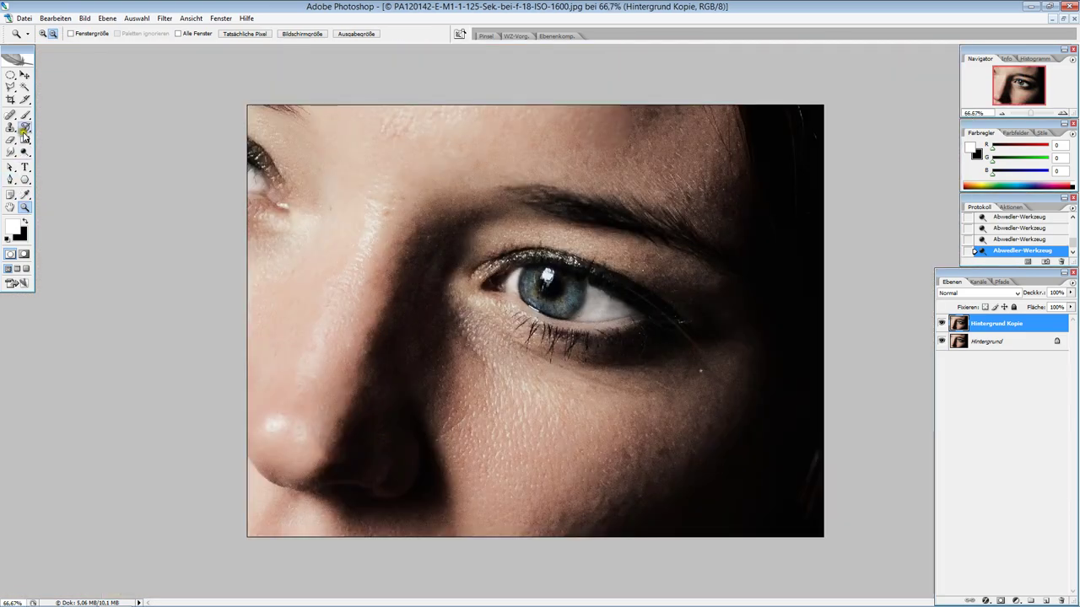
Burn (Mitteltöne, 50%) the nose shadow, upper lash line, upper eyelid and eye corners
{"action": "left_click_drag", "start_coordinate": [25, 151], "coordinate": [67, 165]}
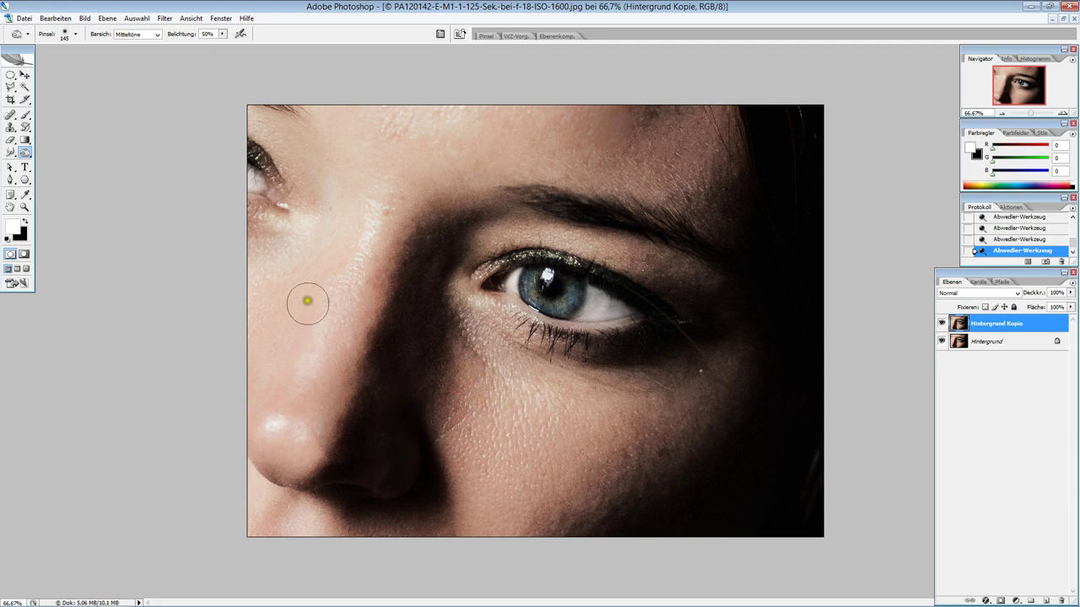
{"action": "mouse_move", "coordinate": [376, 372]}
{"action": "left_mouse_down"}
{"action": "mouse_move", "coordinate": [364, 420]}
{"action": "mouse_move", "coordinate": [386, 413]}
{"action": "left_mouse_up"}
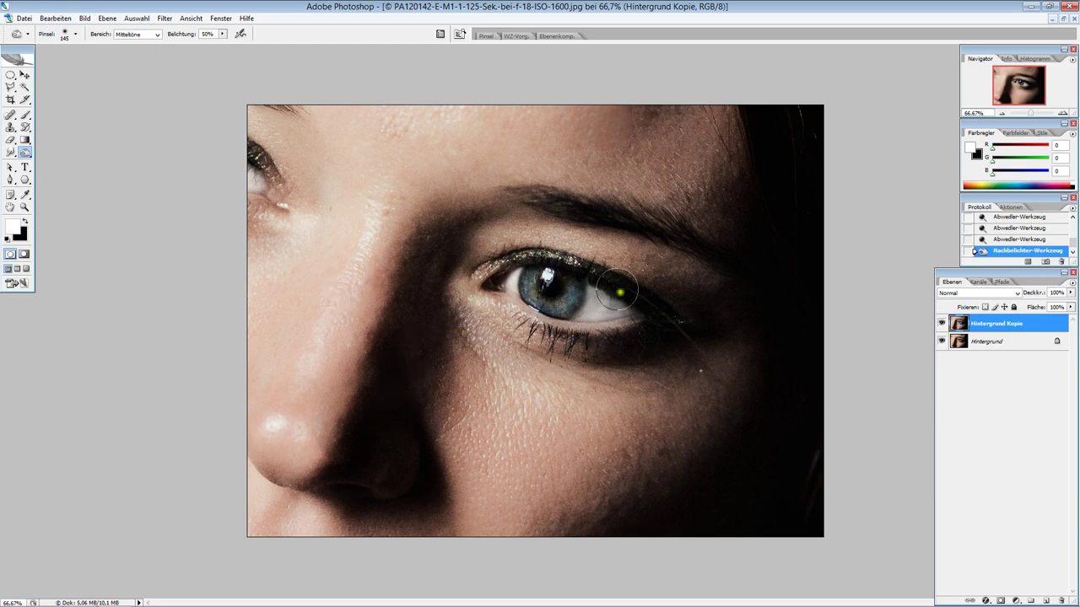
{"action": "mouse_move", "coordinate": [533, 255]}
{"action": "left_mouse_down"}
{"action": "mouse_move", "coordinate": [516, 260]}
{"action": "mouse_move", "coordinate": [699, 312]}
{"action": "left_mouse_up"}
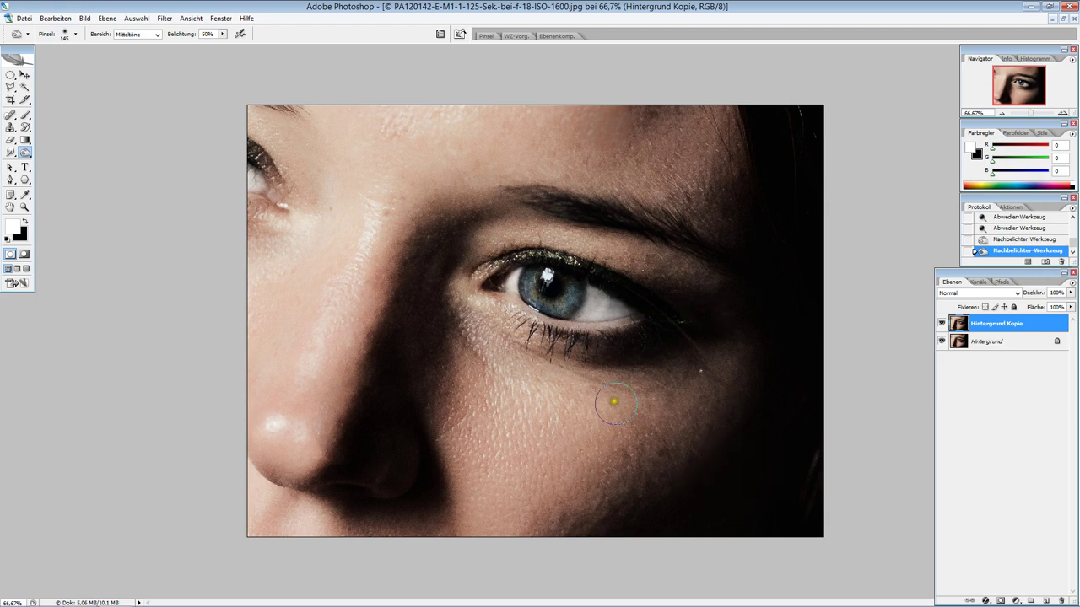
{"action": "left_click_drag", "start_coordinate": [682, 310], "coordinate": [505, 268]}
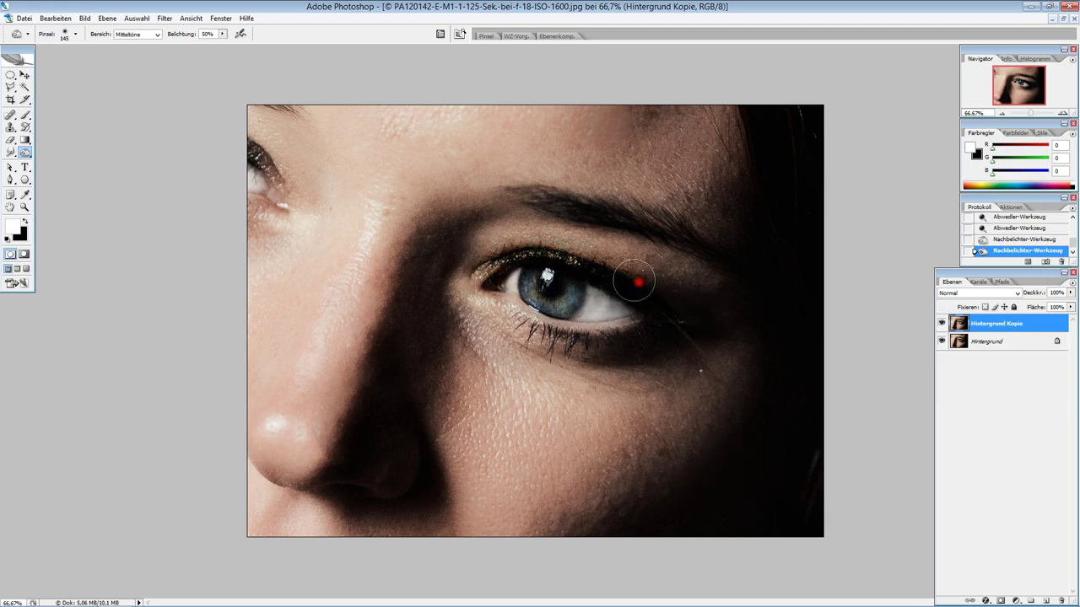
{"action": "left_click_drag", "start_coordinate": [506, 268], "coordinate": [664, 295]}
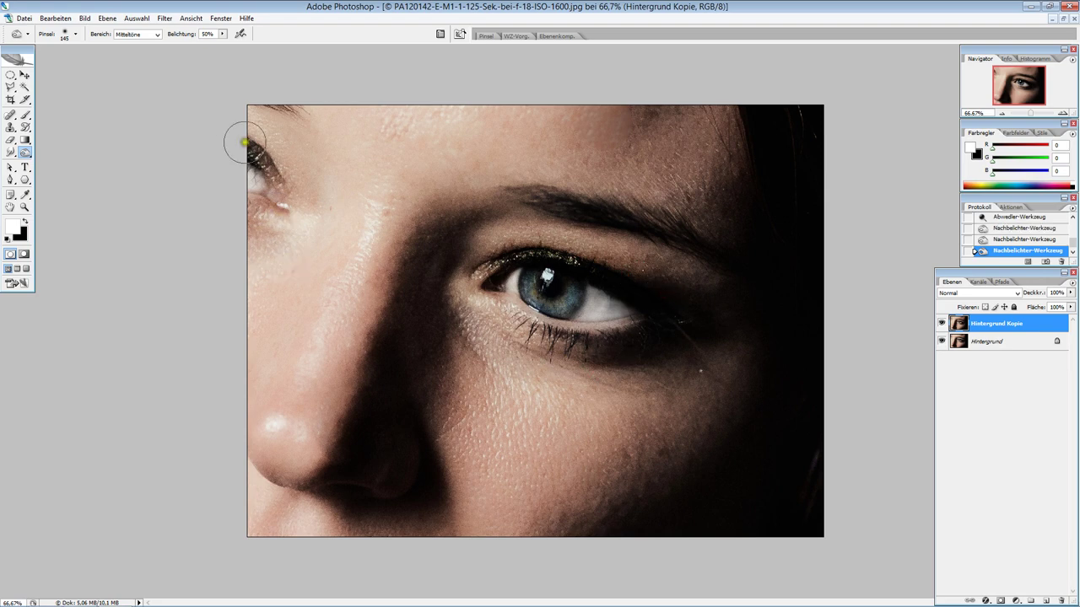
{"action": "mouse_move", "coordinate": [241, 148]}
{"action": "left_mouse_down"}
{"action": "mouse_move", "coordinate": [262, 159]}
{"action": "mouse_move", "coordinate": [236, 152]}
{"action": "mouse_move", "coordinate": [258, 174]}
{"action": "mouse_move", "coordinate": [236, 144]}
{"action": "mouse_move", "coordinate": [253, 158]}
{"action": "left_mouse_up"}
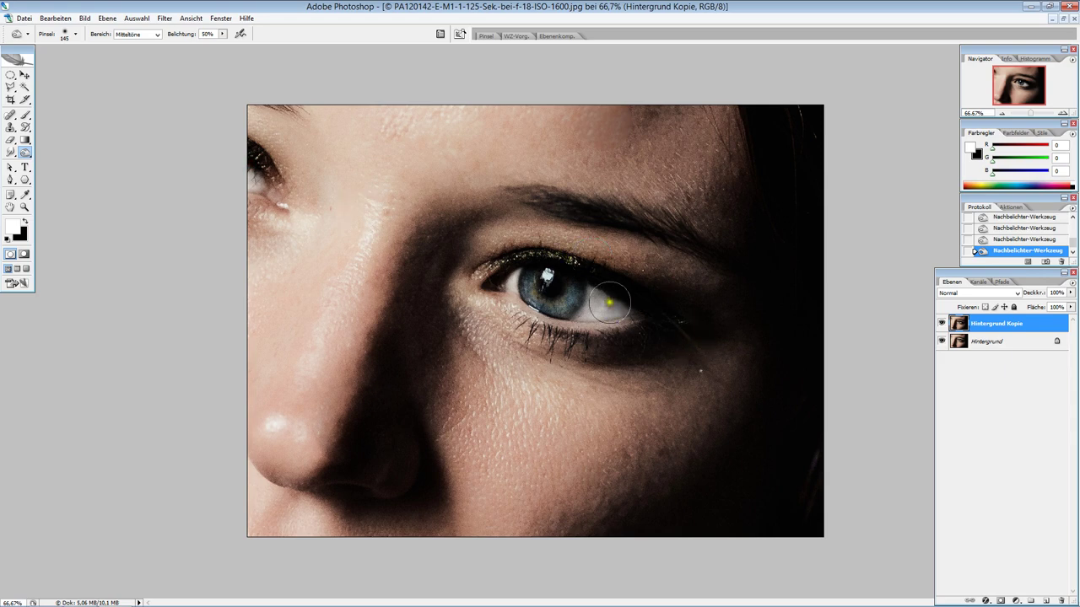
{"action": "mouse_move", "coordinate": [613, 287]}
{"action": "left_mouse_down"}
{"action": "mouse_move", "coordinate": [506, 267]}
{"action": "mouse_move", "coordinate": [520, 258]}
{"action": "left_mouse_up"}
Darken the lower lash line, inner lower lid and a spot near the left eye corner
{"action": "mouse_move", "coordinate": [646, 345]}
{"action": "left_mouse_down"}
{"action": "mouse_move", "coordinate": [527, 337]}
{"action": "mouse_move", "coordinate": [636, 346]}
{"action": "left_mouse_up"}
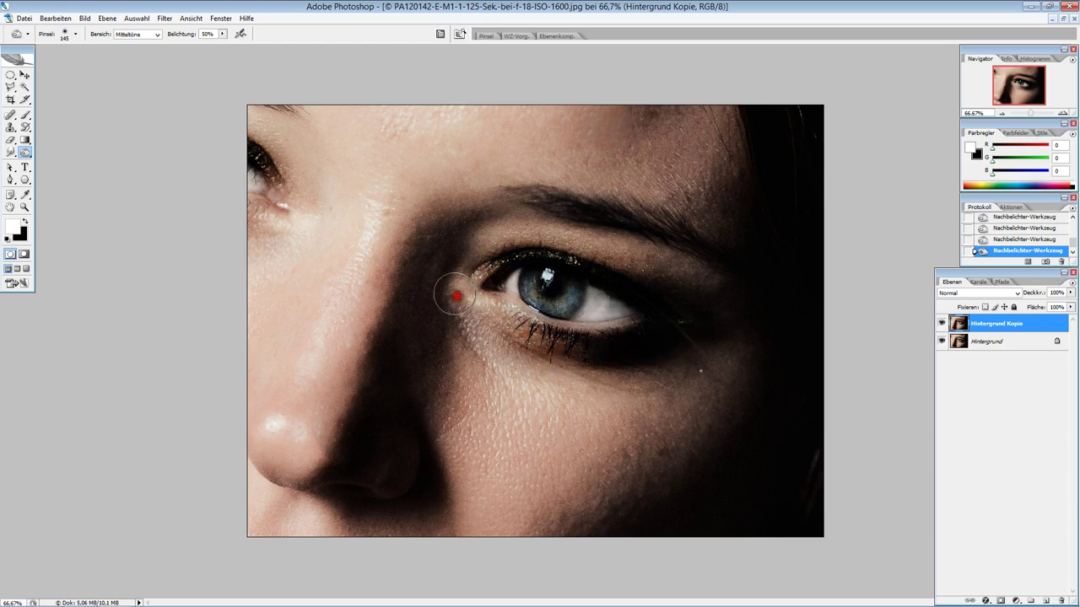
{"action": "left_click_drag", "start_coordinate": [671, 343], "coordinate": [464, 304]}
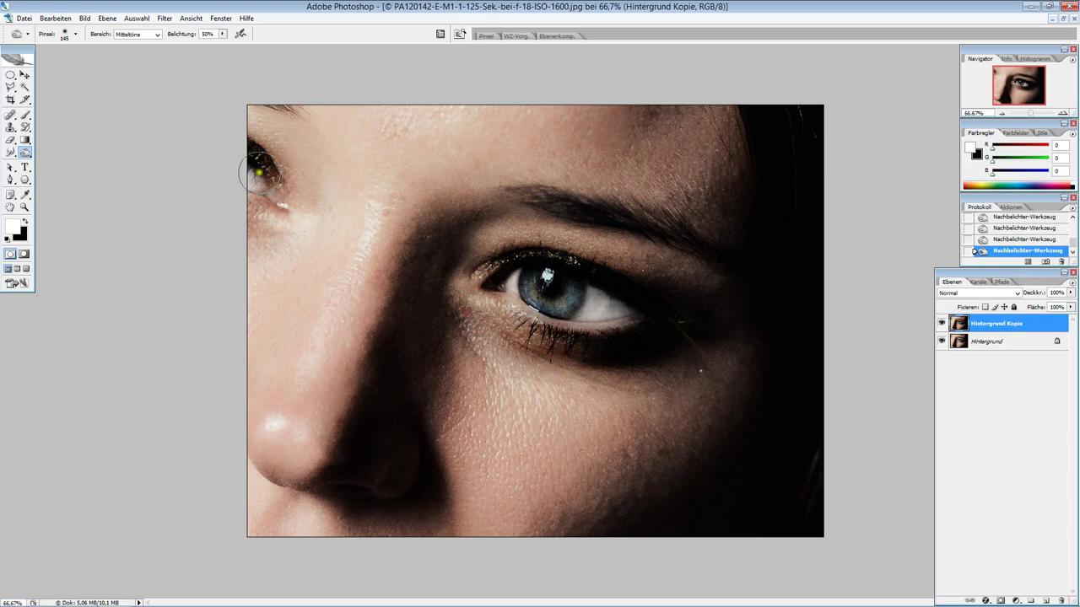
{"action": "left_click_drag", "start_coordinate": [264, 162], "coordinate": [304, 185]}
{"action": "left_click_drag", "start_coordinate": [610, 347], "coordinate": [679, 335]}
{"action": "left_click_drag", "start_coordinate": [475, 320], "coordinate": [521, 361]}
{"action": "left_click", "coordinate": [16, 155]}
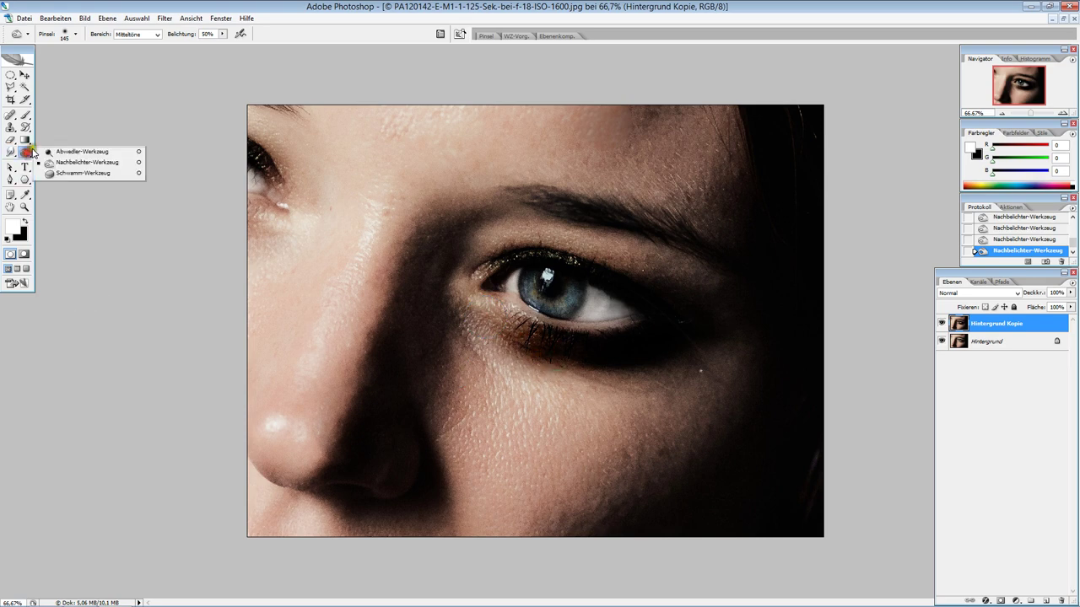
{"action": "left_click", "coordinate": [73, 147]}
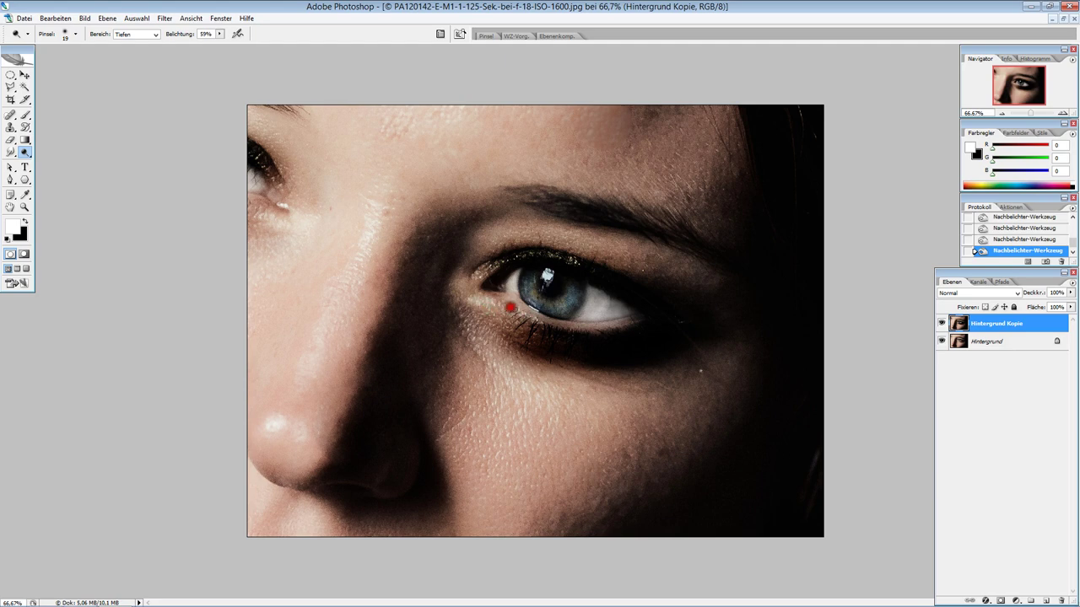
{"action": "left_click_drag", "start_coordinate": [526, 313], "coordinate": [536, 321]}
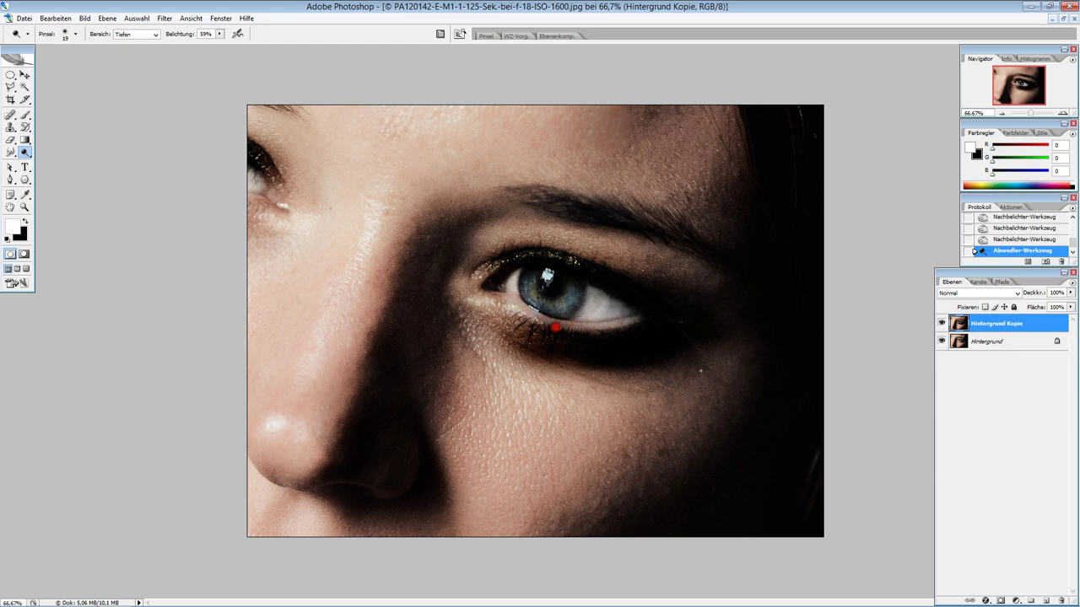
{"action": "left_click_drag", "start_coordinate": [512, 300], "coordinate": [521, 304]}
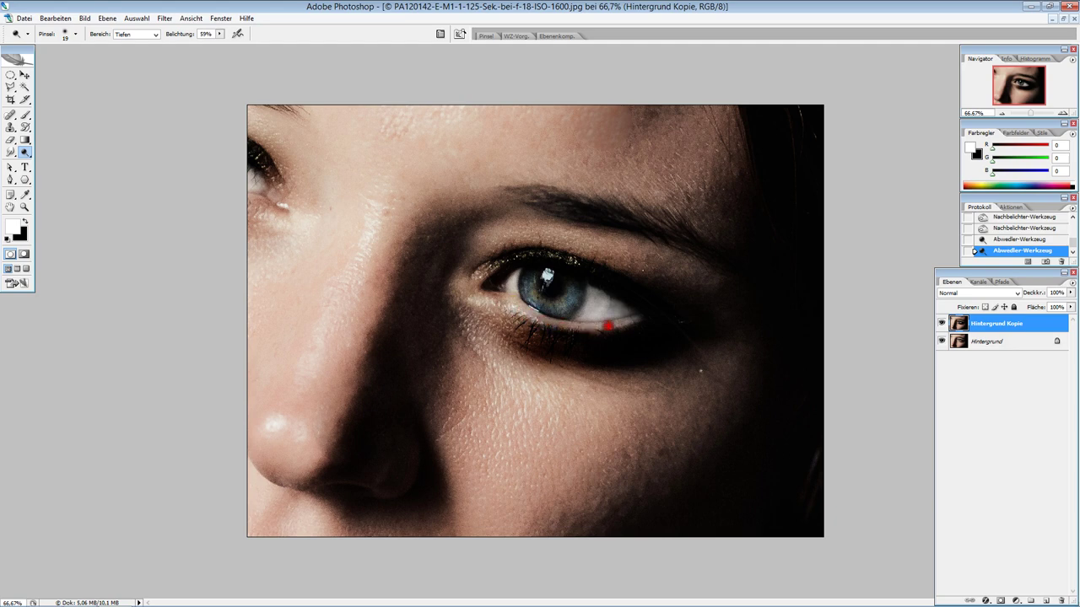
{"action": "left_click_drag", "start_coordinate": [607, 327], "coordinate": [630, 338]}
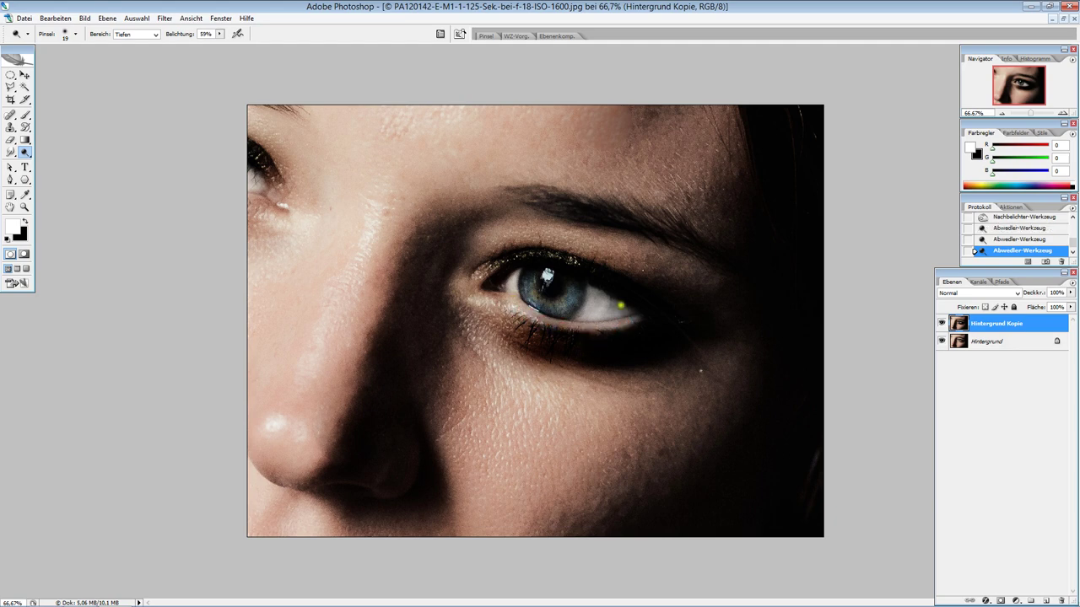
{"action": "left_click", "coordinate": [941, 324]}
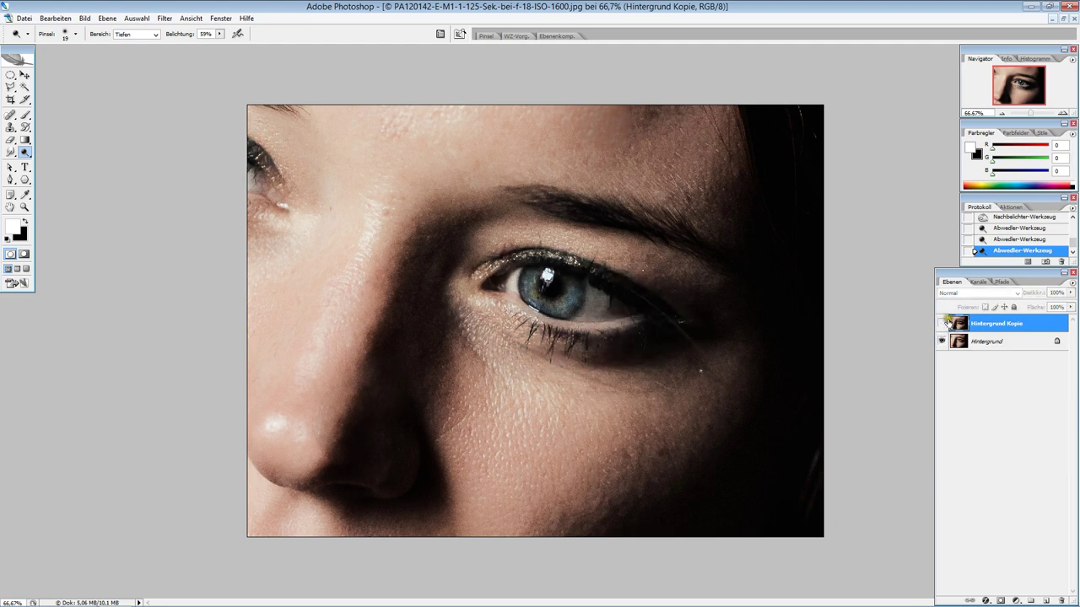
{"action": "left_click", "coordinate": [941, 324]}
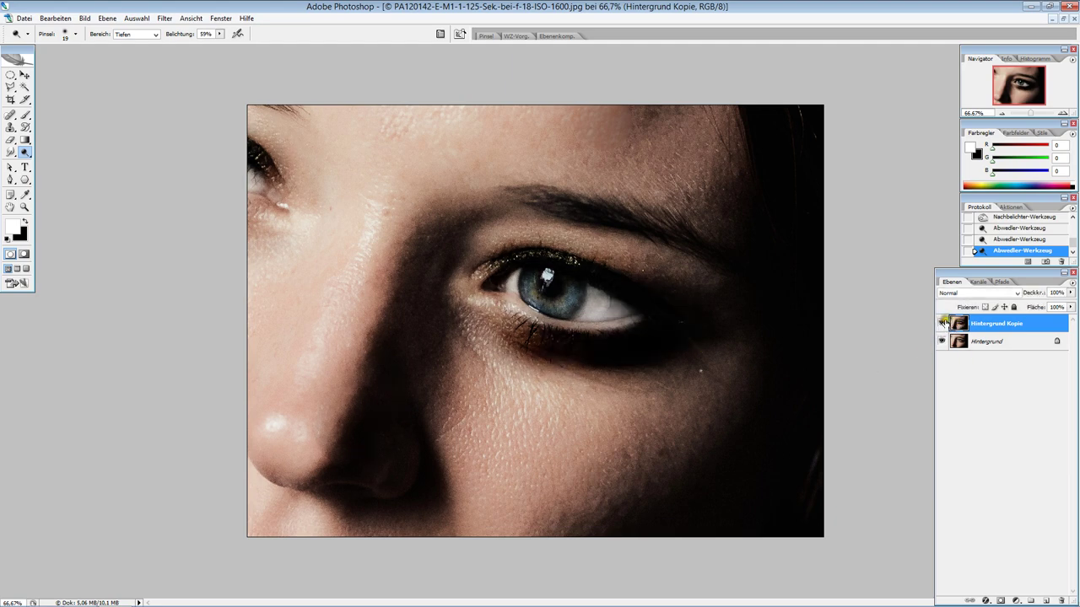
{"action": "left_click", "coordinate": [942, 324]}
Switch to the Brush tool, open the Farbwähler and move it aside, then go to the Windows Start screen
{"action": "left_click", "coordinate": [25, 152]}
{"action": "left_click", "coordinate": [25, 116]}
{"action": "left_click", "coordinate": [64, 110]}
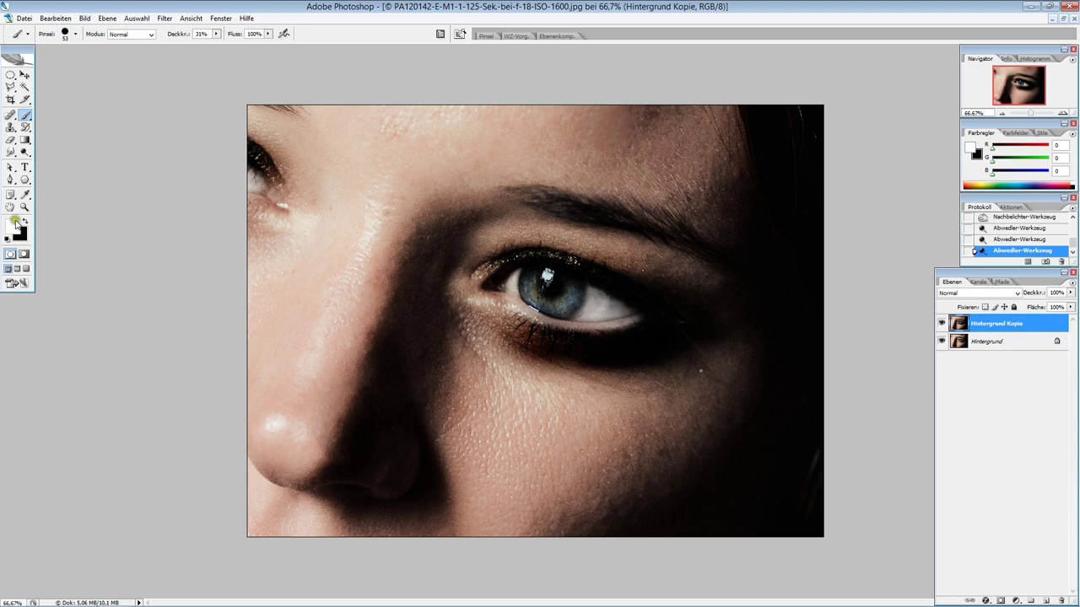
{"action": "left_click", "coordinate": [12, 225]}
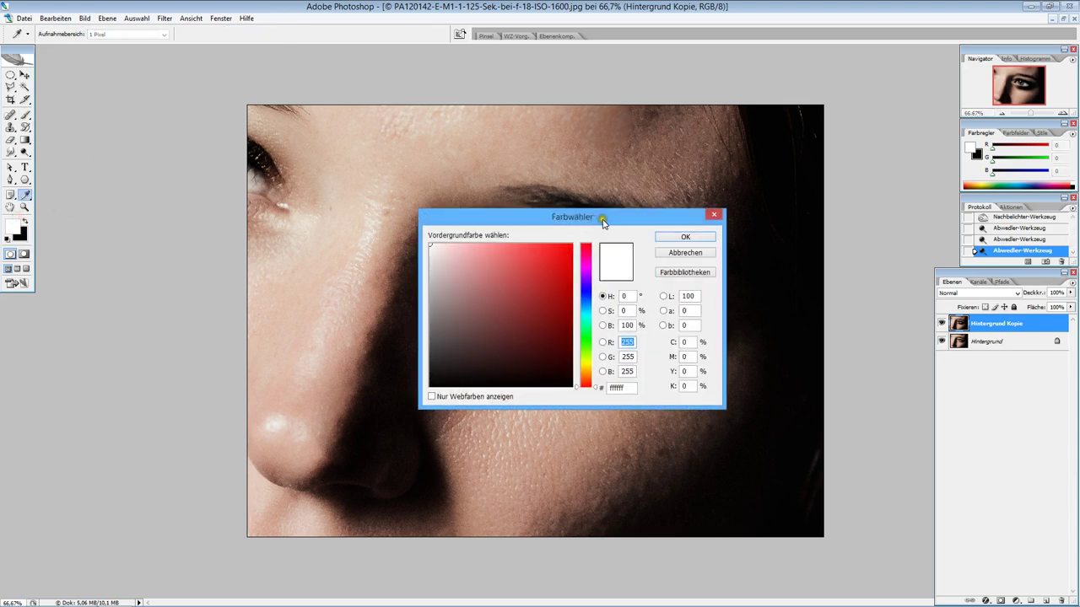
{"action": "left_click_drag", "start_coordinate": [603, 221], "coordinate": [286, 372]}
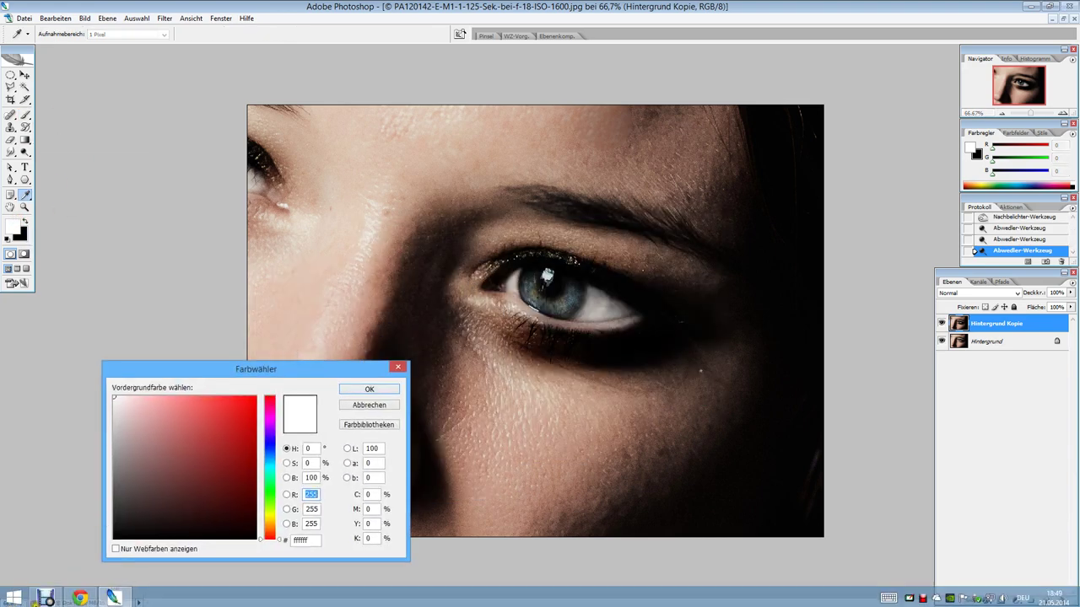
{"action": "left_click", "coordinate": [14, 597]}
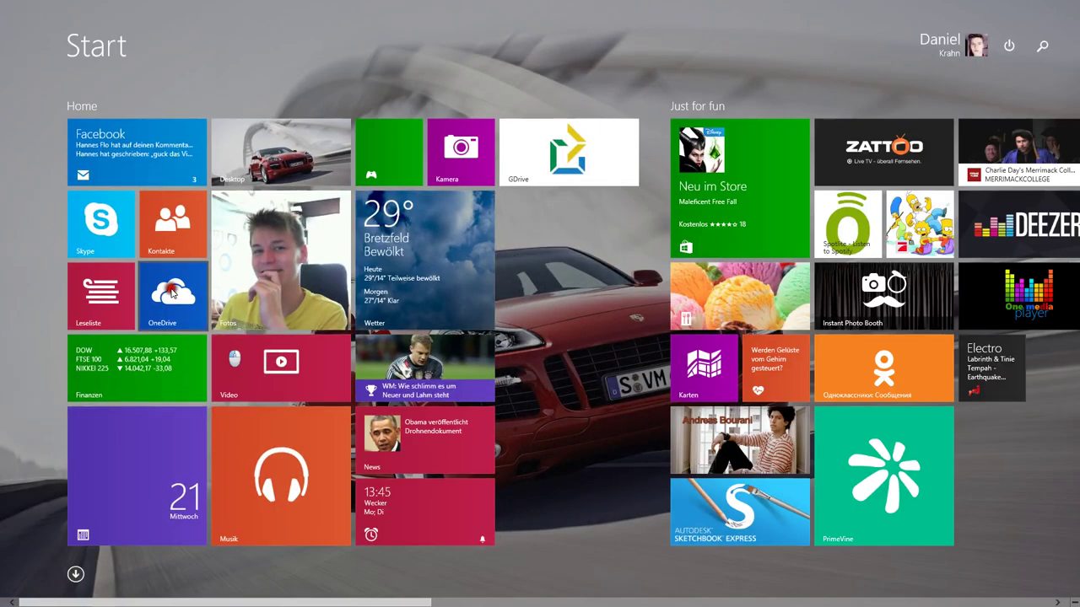
Launch the OneDrive tile to view the red face-painting photo
{"action": "left_click", "coordinate": [179, 284]}
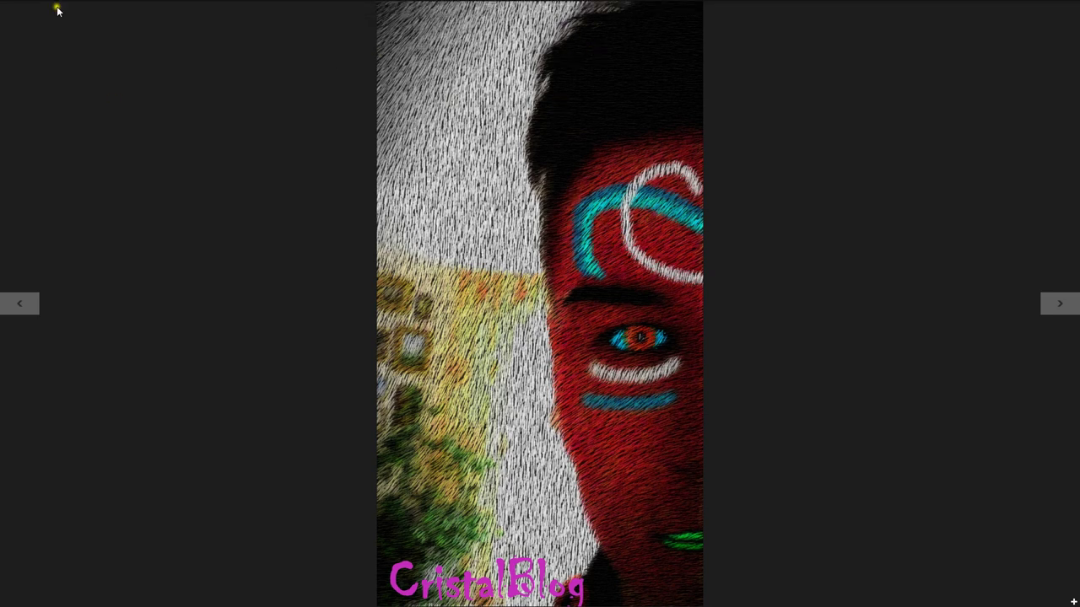
{"action": "mouse_move", "coordinate": [3, 4]}
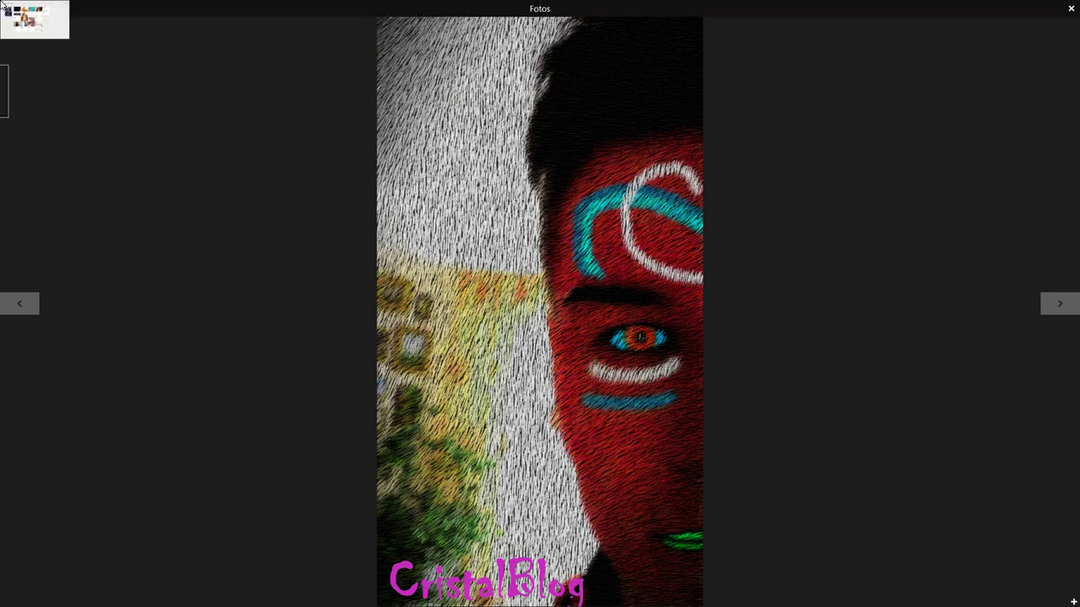
{"action": "mouse_move", "coordinate": [3, 91]}
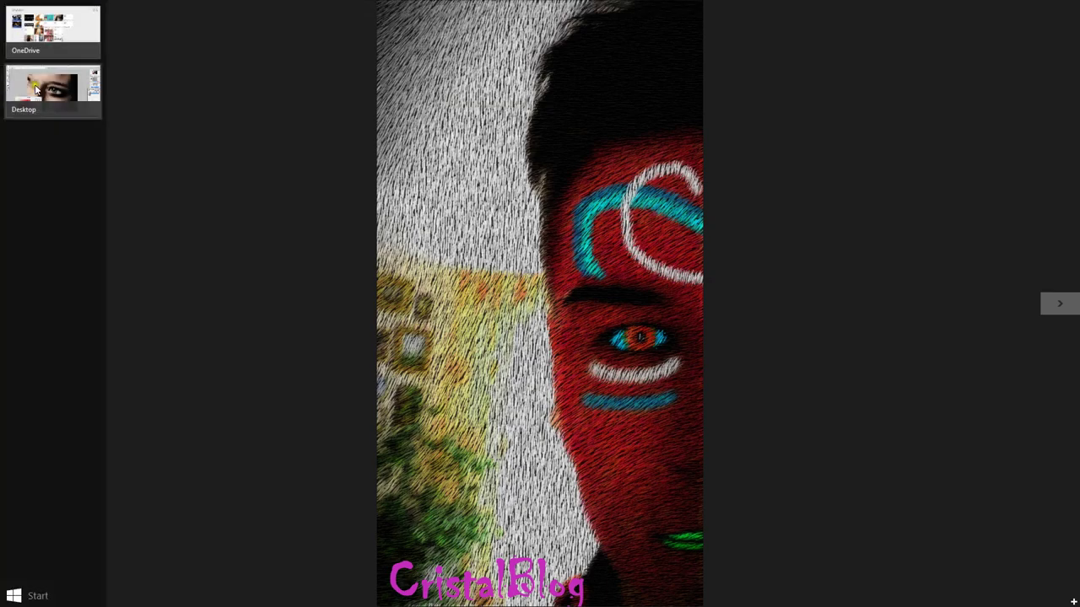
Back on the Desktop, set the Farbwähler foreground colour to teal 28b4af
{"action": "left_click", "coordinate": [37, 88]}
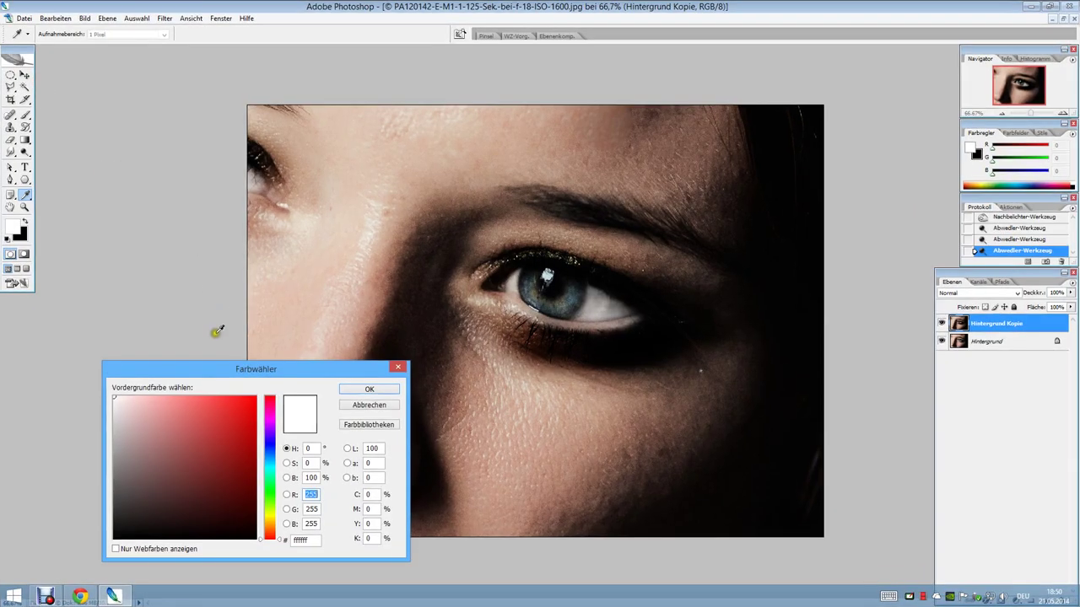
{"action": "mouse_move", "coordinate": [329, 372]}
{"action": "left_mouse_down"}
{"action": "mouse_move", "coordinate": [762, 212]}
{"action": "mouse_move", "coordinate": [812, 337]}
{"action": "mouse_move", "coordinate": [636, 448]}
{"action": "mouse_move", "coordinate": [309, 166]}
{"action": "left_mouse_up"}
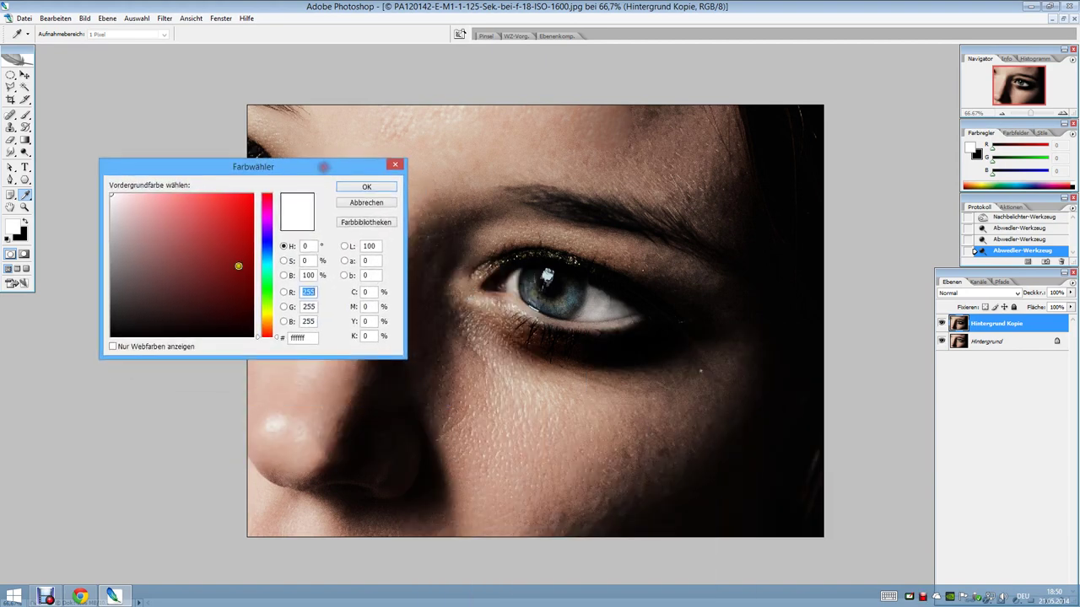
{"action": "left_click", "coordinate": [226, 231]}
{"action": "left_click_drag", "start_coordinate": [221, 237], "coordinate": [226, 270]}
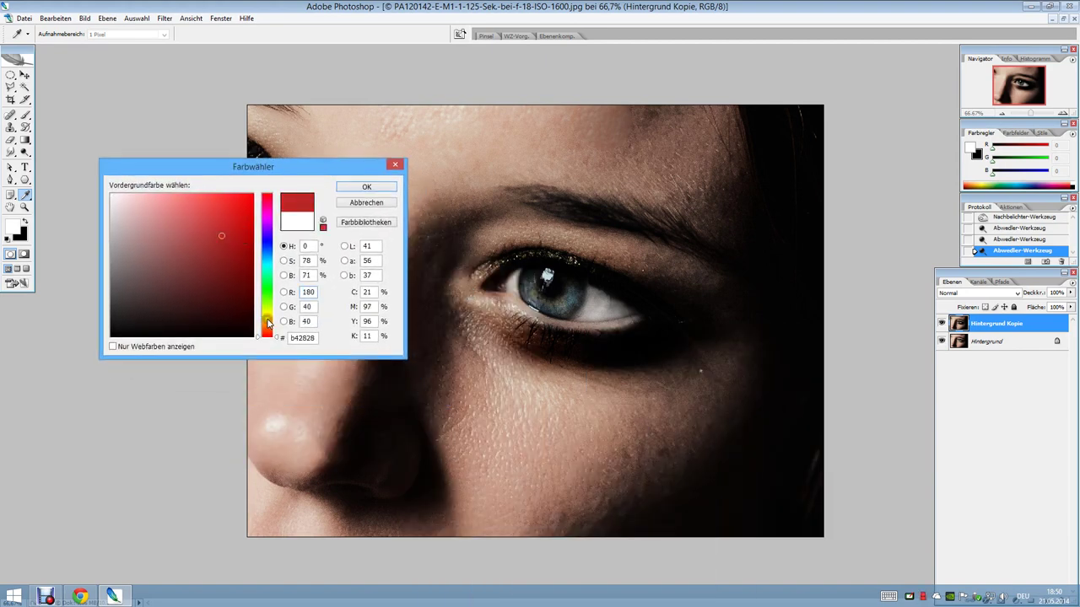
{"action": "left_click_drag", "start_coordinate": [268, 323], "coordinate": [250, 262]}
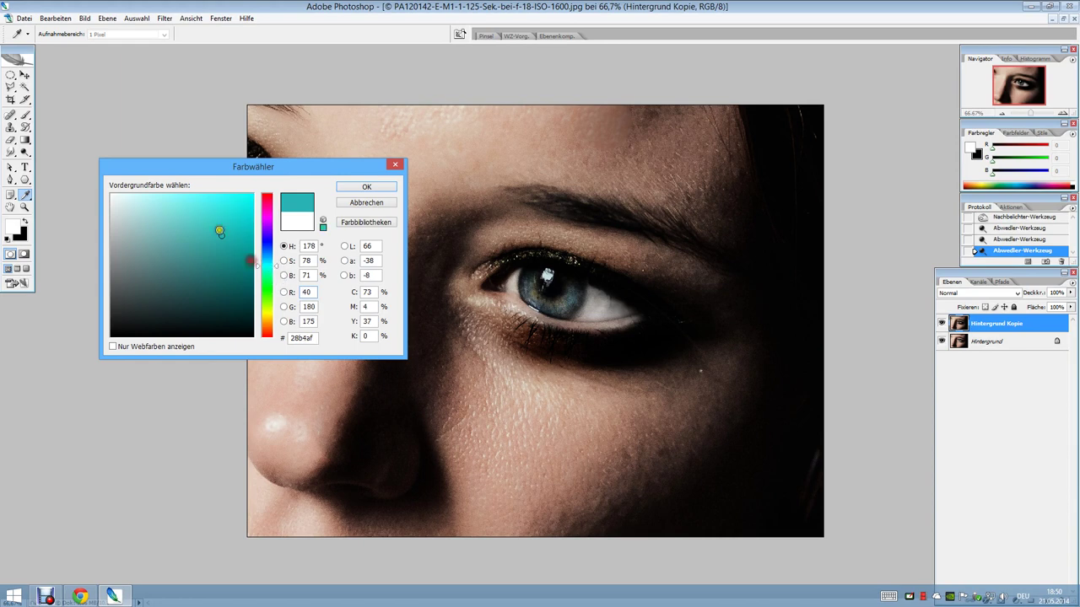
{"action": "left_click", "coordinate": [364, 186]}
{"action": "key", "text": "b"}
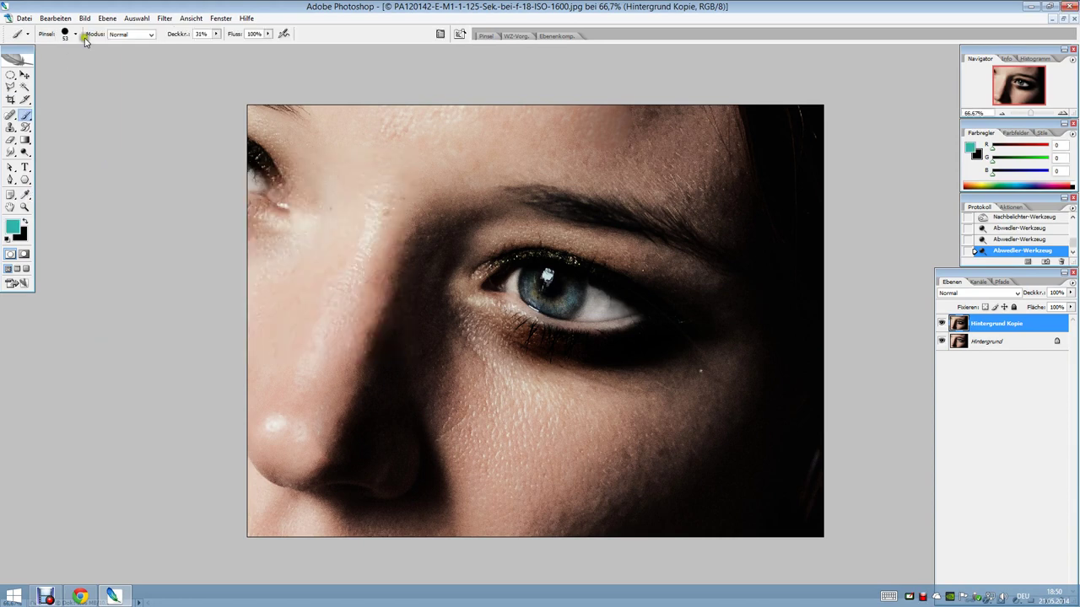
{"action": "left_click", "coordinate": [75, 34]}
Enlarge the brush to 192 px in Multiplizieren mode and paint a test stroke beside the eyebrow
{"action": "left_click_drag", "start_coordinate": [40, 64], "coordinate": [98, 65]}
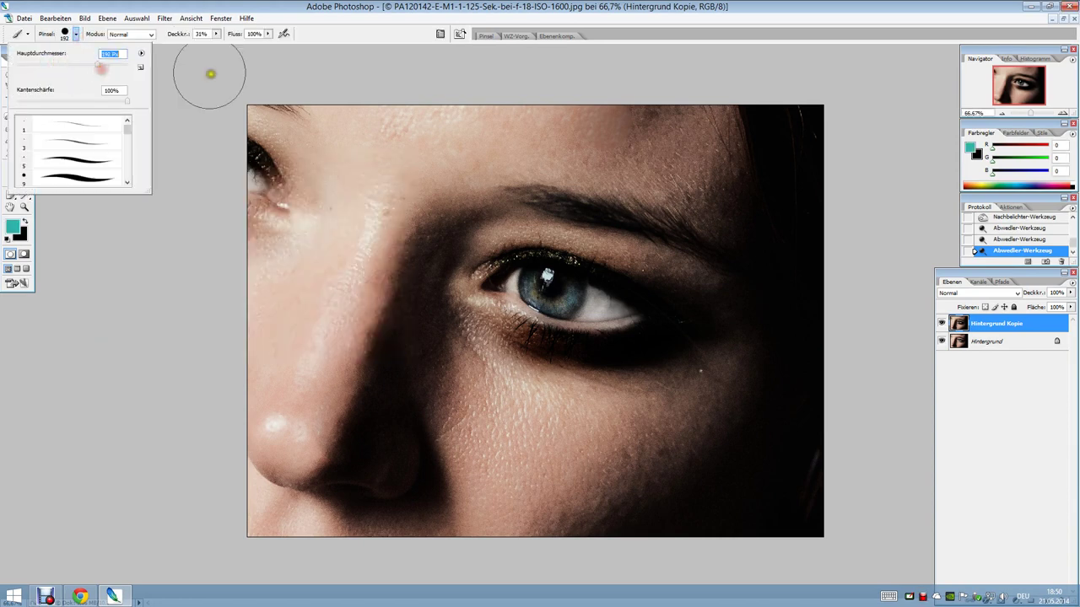
{"action": "left_click", "coordinate": [151, 35]}
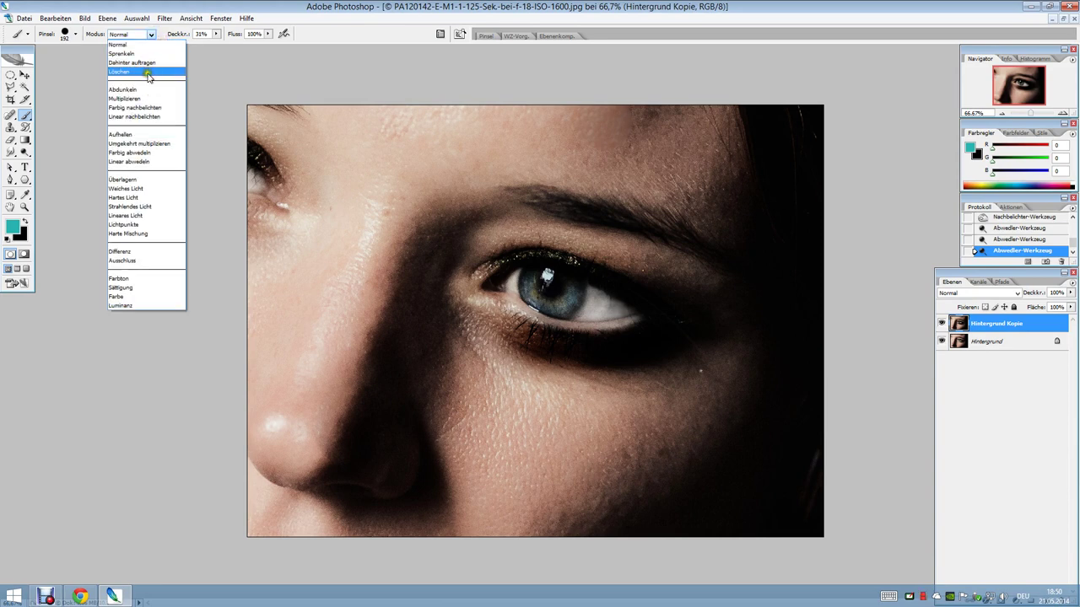
{"action": "left_click", "coordinate": [148, 98]}
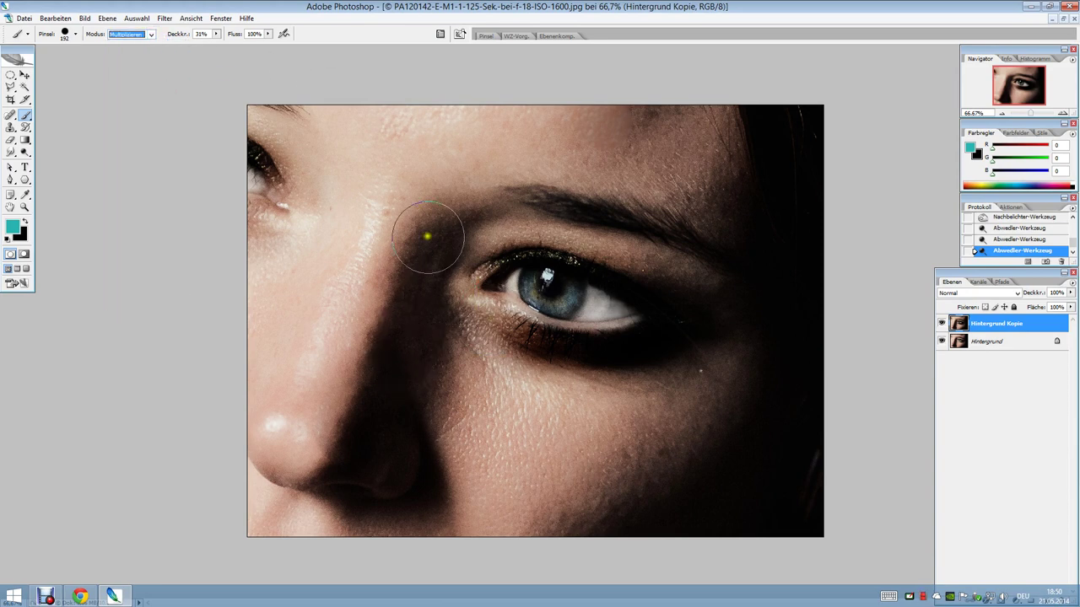
{"action": "left_click_drag", "start_coordinate": [427, 236], "coordinate": [406, 325]}
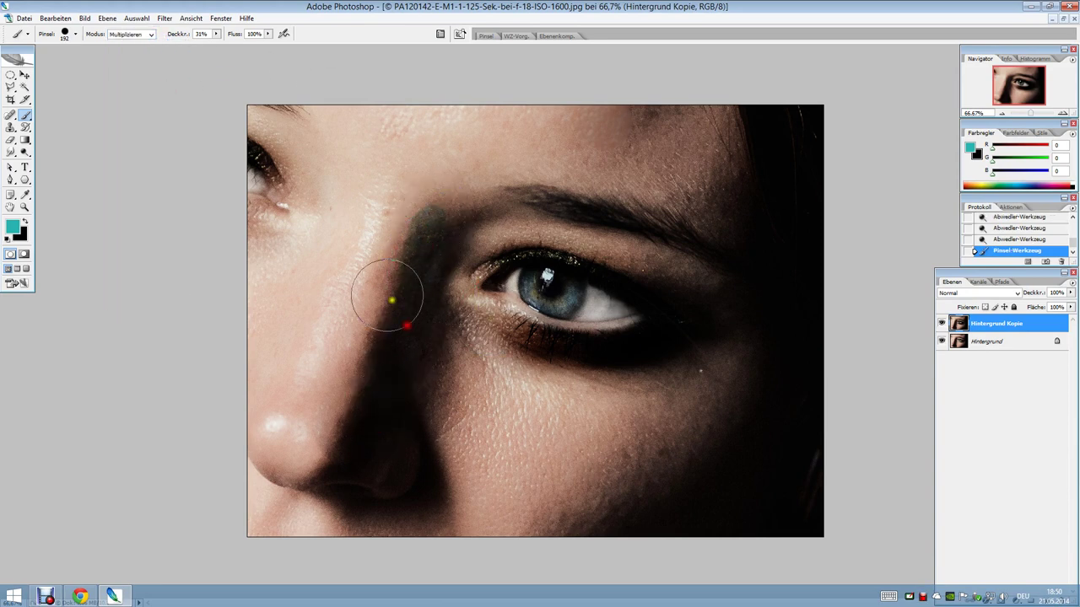
Raise brush opacity to 87%, paint teal test strokes on nose and cheek, then undo two strokes
{"action": "mouse_move", "coordinate": [216, 33]}
{"action": "left_mouse_down"}
{"action": "mouse_move", "coordinate": [217, 47]}
{"action": "mouse_move", "coordinate": [253, 46]}
{"action": "left_mouse_up"}
{"action": "mouse_move", "coordinate": [388, 473]}
{"action": "left_mouse_down"}
{"action": "mouse_move", "coordinate": [417, 259]}
{"action": "mouse_move", "coordinate": [385, 325]}
{"action": "mouse_move", "coordinate": [430, 181]}
{"action": "mouse_move", "coordinate": [290, 429]}
{"action": "mouse_move", "coordinate": [352, 287]}
{"action": "mouse_move", "coordinate": [352, 433]}
{"action": "mouse_move", "coordinate": [472, 357]}
{"action": "left_mouse_up"}
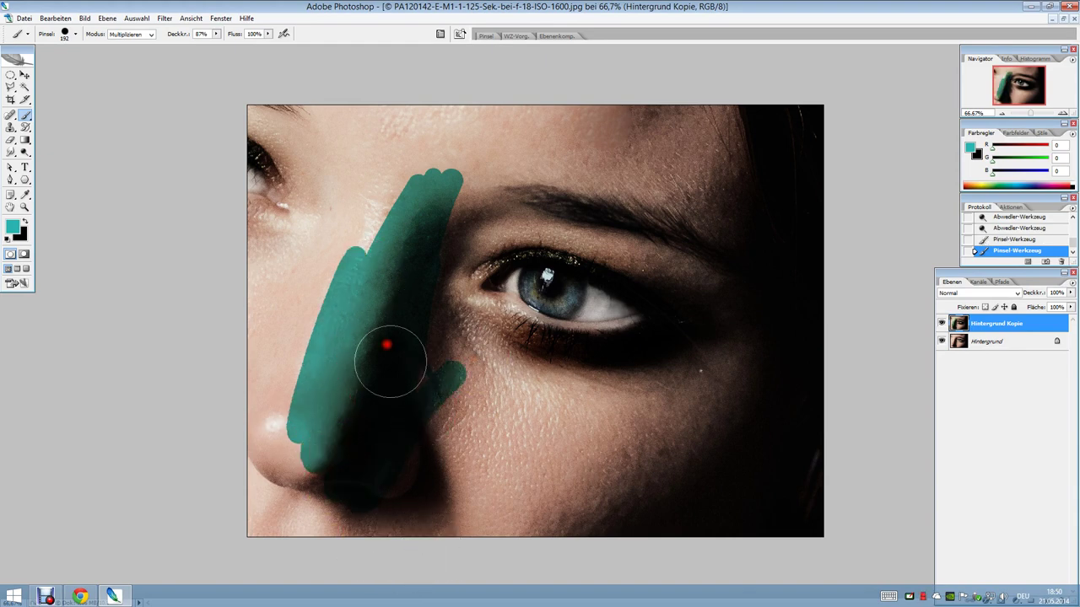
{"action": "mouse_move", "coordinate": [386, 344]}
{"action": "left_mouse_down"}
{"action": "mouse_move", "coordinate": [525, 511]}
{"action": "mouse_move", "coordinate": [458, 506]}
{"action": "mouse_move", "coordinate": [604, 397]}
{"action": "left_mouse_up"}
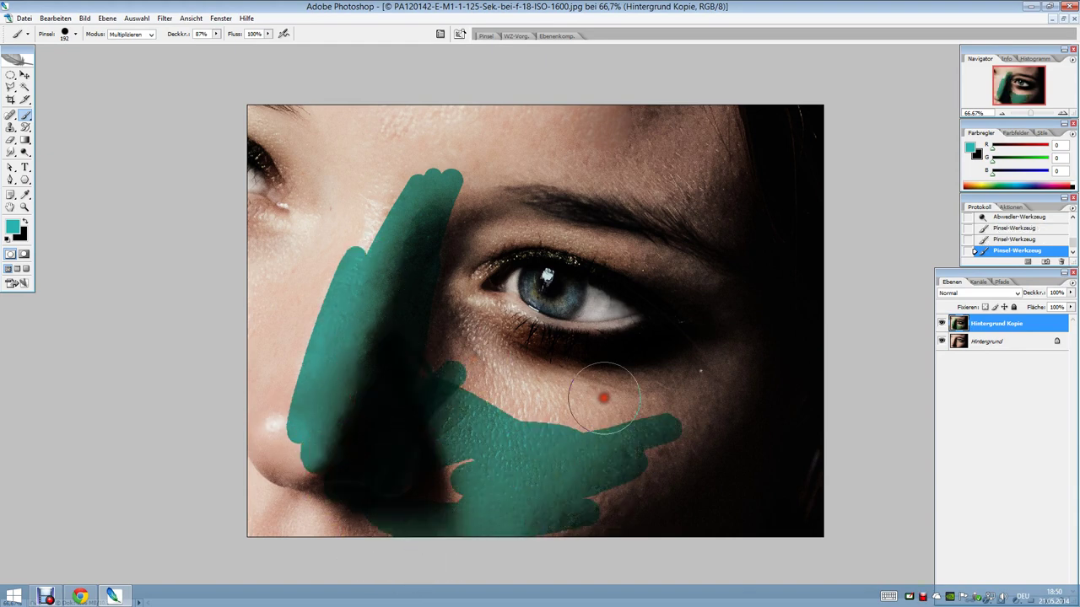
{"action": "key", "text": "ctrl+alt+z"}
{"action": "key", "text": "ctrl+alt+z"}
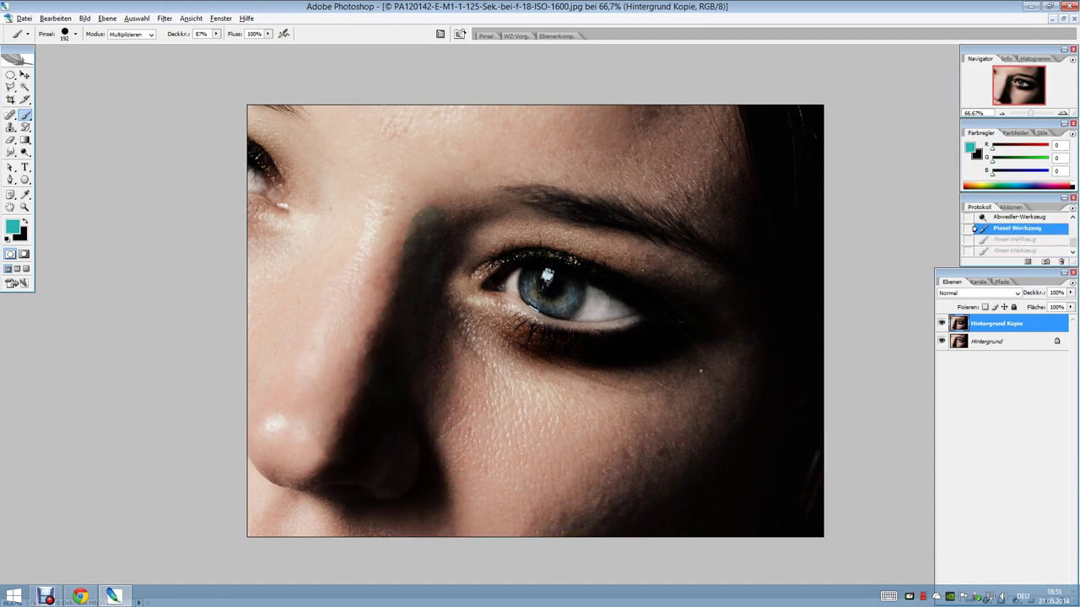
{"action": "key", "text": "ctrl+alt+z"}
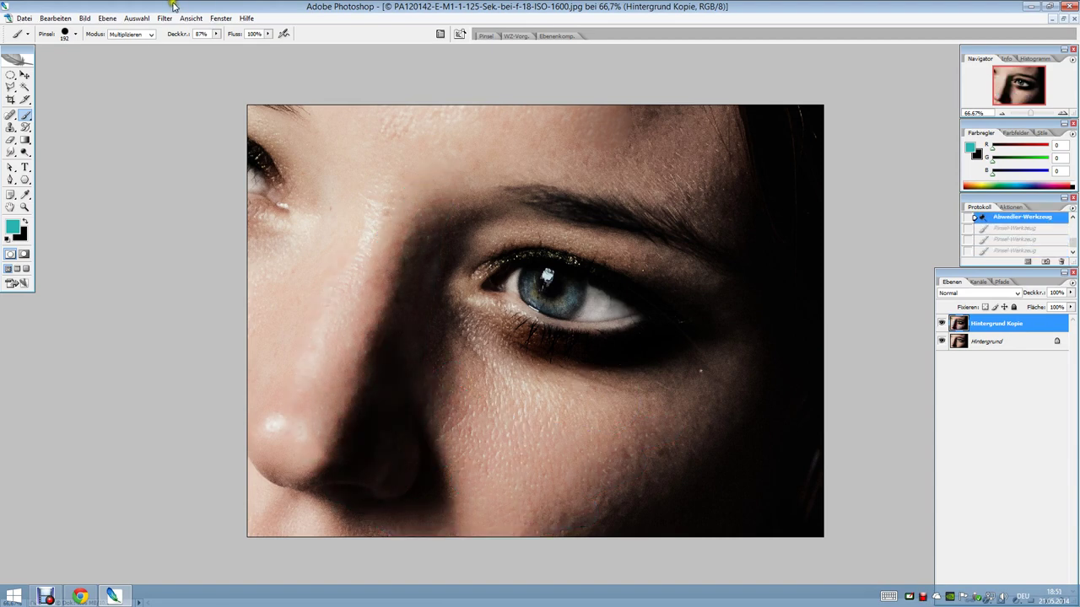
Try a Normal-mode teal stroke on the eyebrow and undo it
{"action": "left_click", "coordinate": [155, 36]}
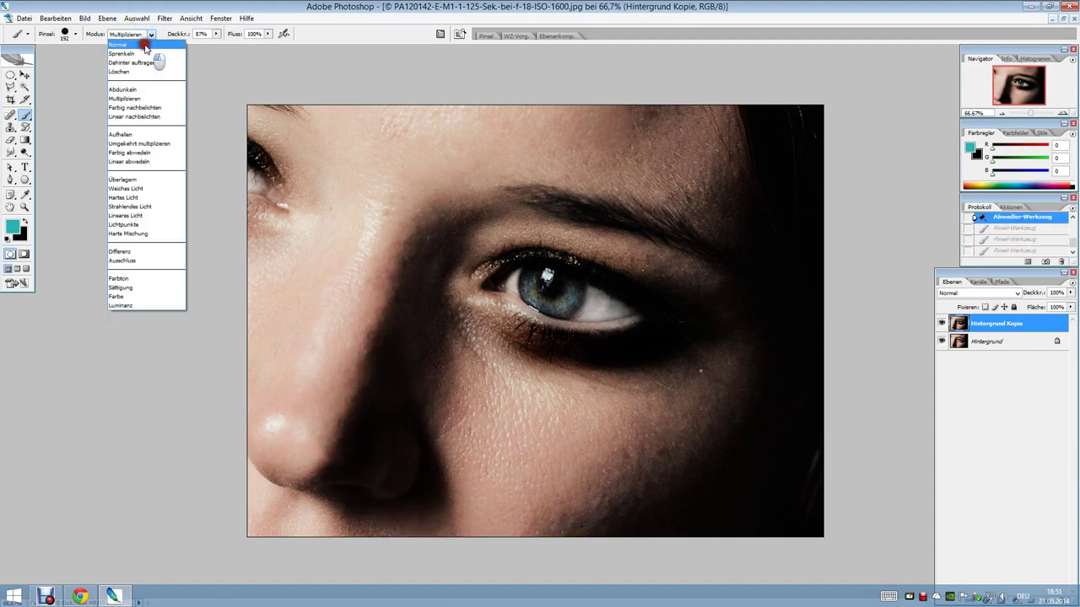
{"action": "left_click", "coordinate": [148, 42]}
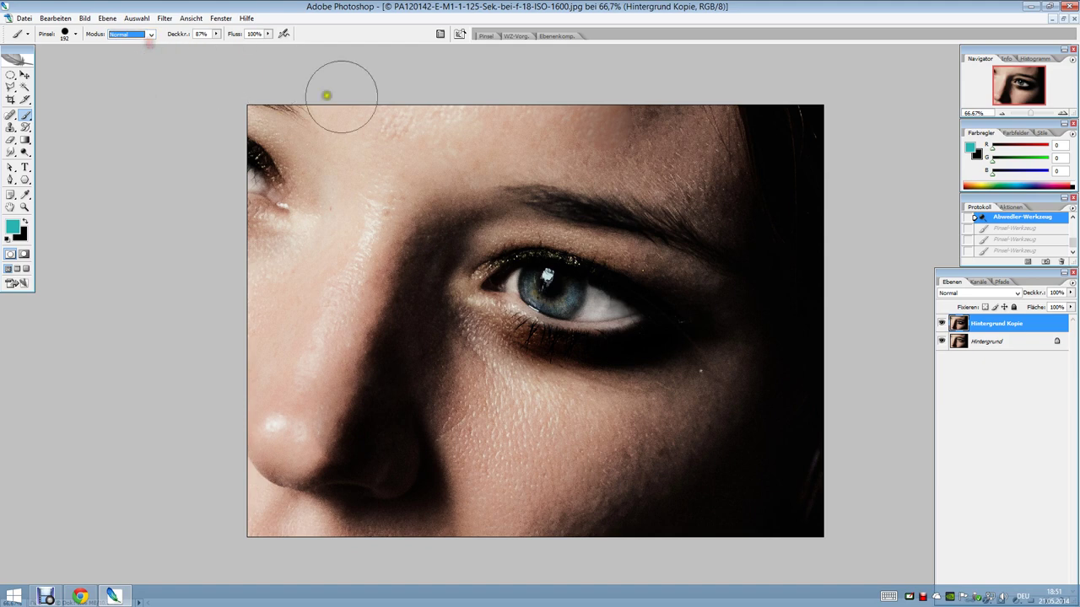
{"action": "left_click", "coordinate": [542, 198]}
{"action": "left_click_drag", "start_coordinate": [542, 198], "coordinate": [582, 212]}
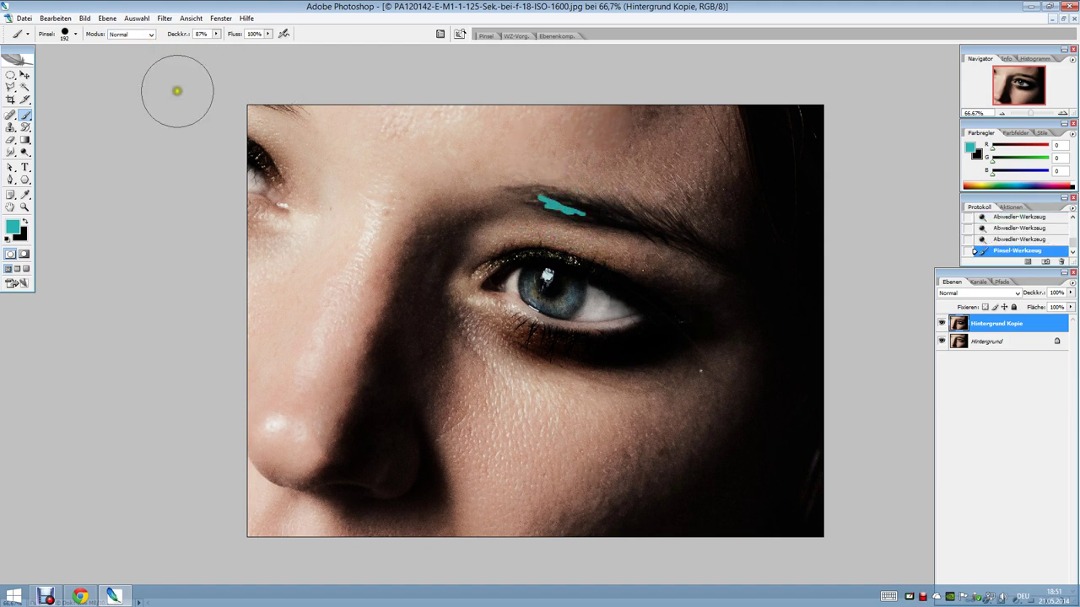
{"action": "key", "text": "ctrl+z"}
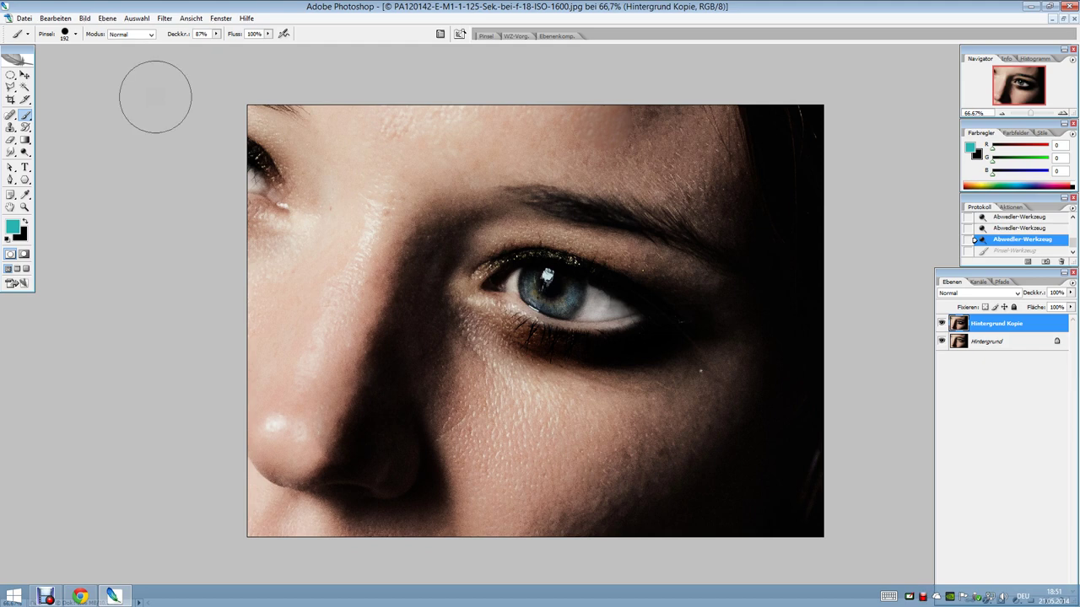
Set the brush to Multiplizieren mode and shrink it to 66 px
{"action": "left_click", "coordinate": [131, 34]}
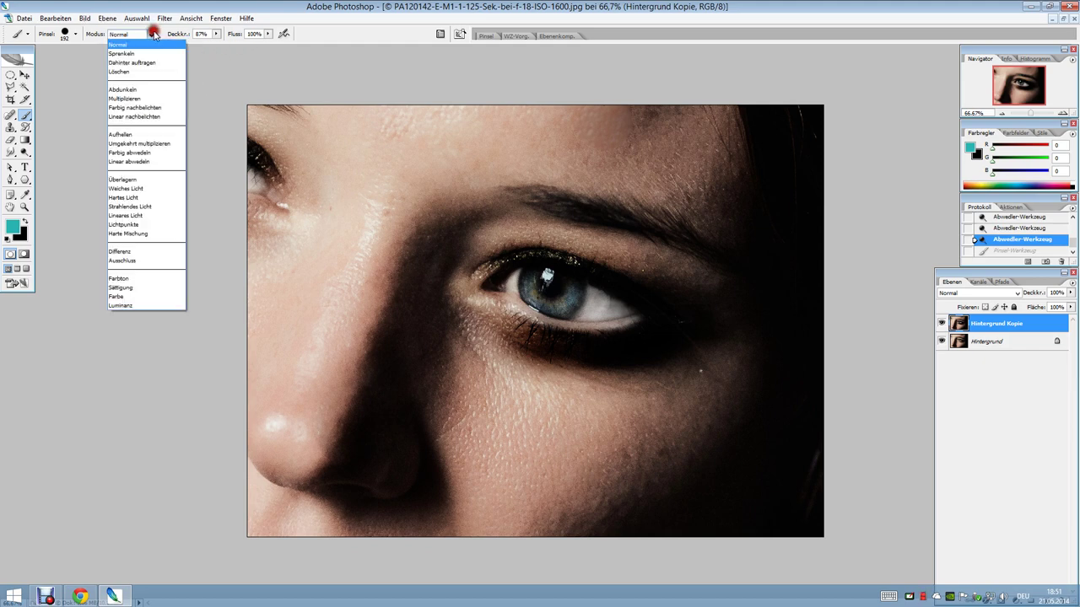
{"action": "left_click", "coordinate": [150, 93]}
{"action": "left_click", "coordinate": [76, 34]}
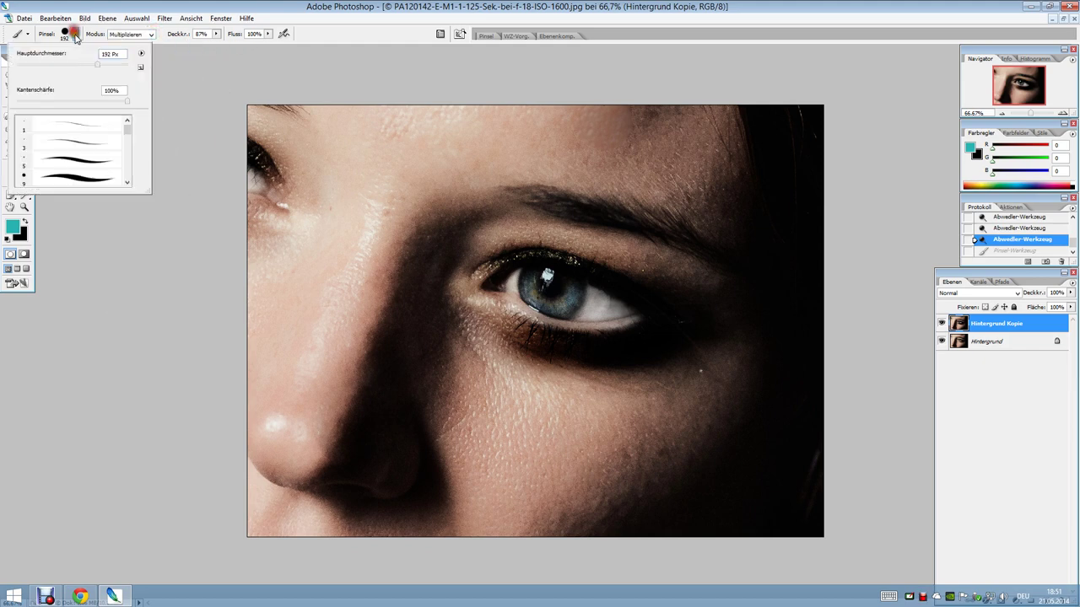
{"action": "left_click_drag", "start_coordinate": [87, 66], "coordinate": [53, 66]}
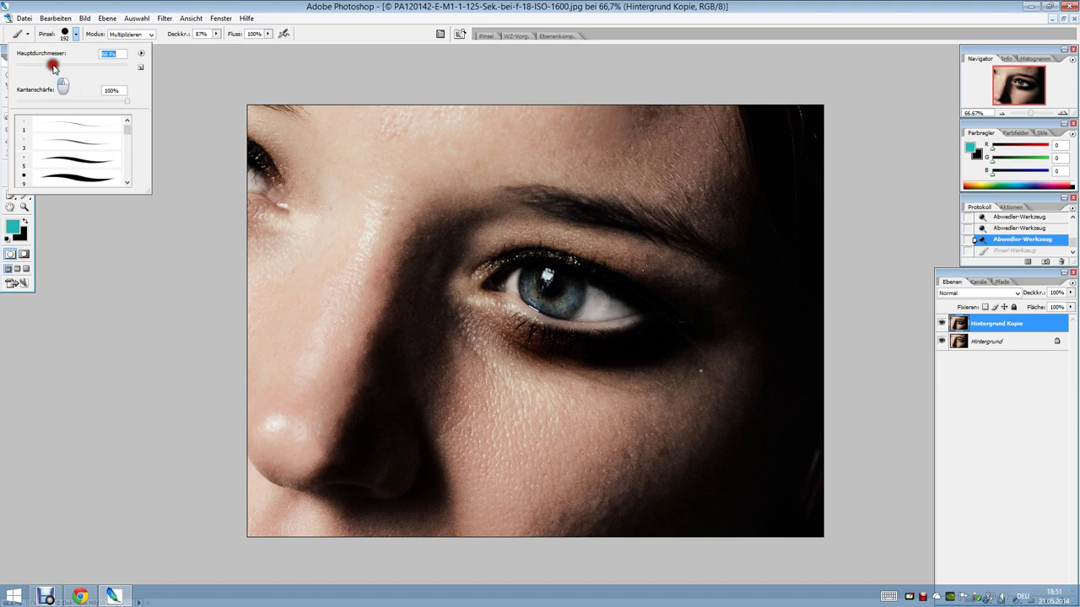
{"action": "left_click", "coordinate": [562, 212]}
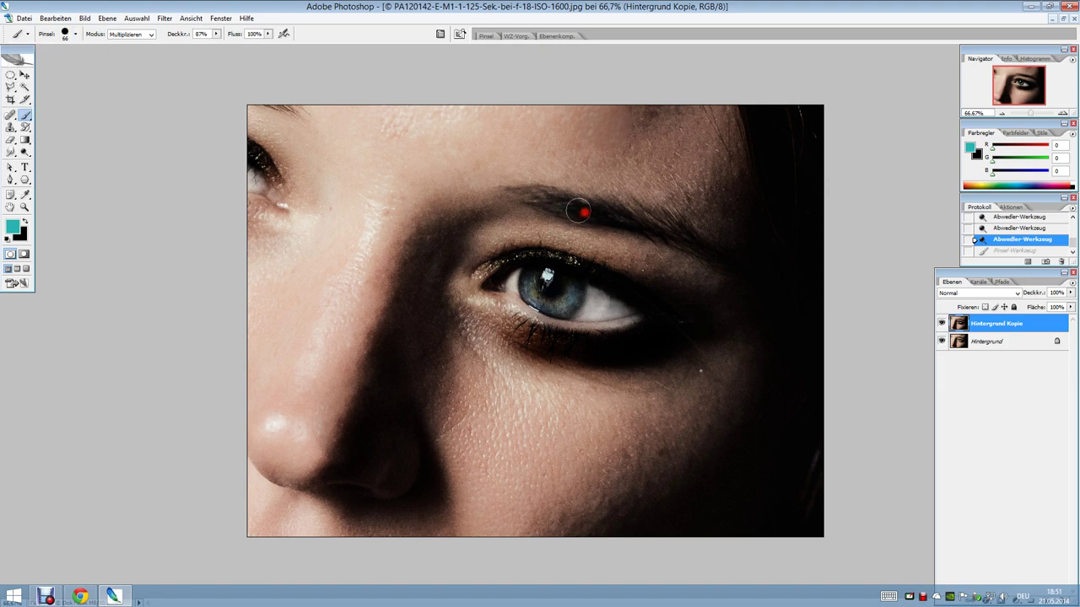
Paint teal along the eyebrow from its inner end out to the outer tip
{"action": "left_click_drag", "start_coordinate": [561, 208], "coordinate": [663, 233]}
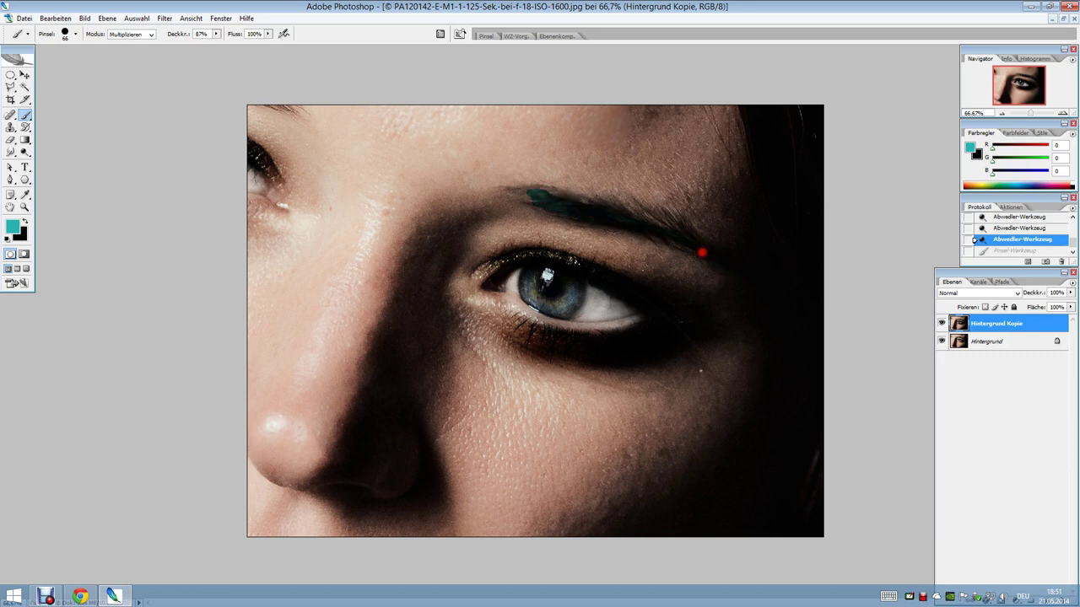
{"action": "left_click_drag", "start_coordinate": [692, 240], "coordinate": [612, 215]}
{"action": "mouse_move", "coordinate": [574, 201]}
{"action": "left_mouse_down"}
{"action": "mouse_move", "coordinate": [667, 227]}
{"action": "mouse_move", "coordinate": [687, 244]}
{"action": "left_mouse_up"}
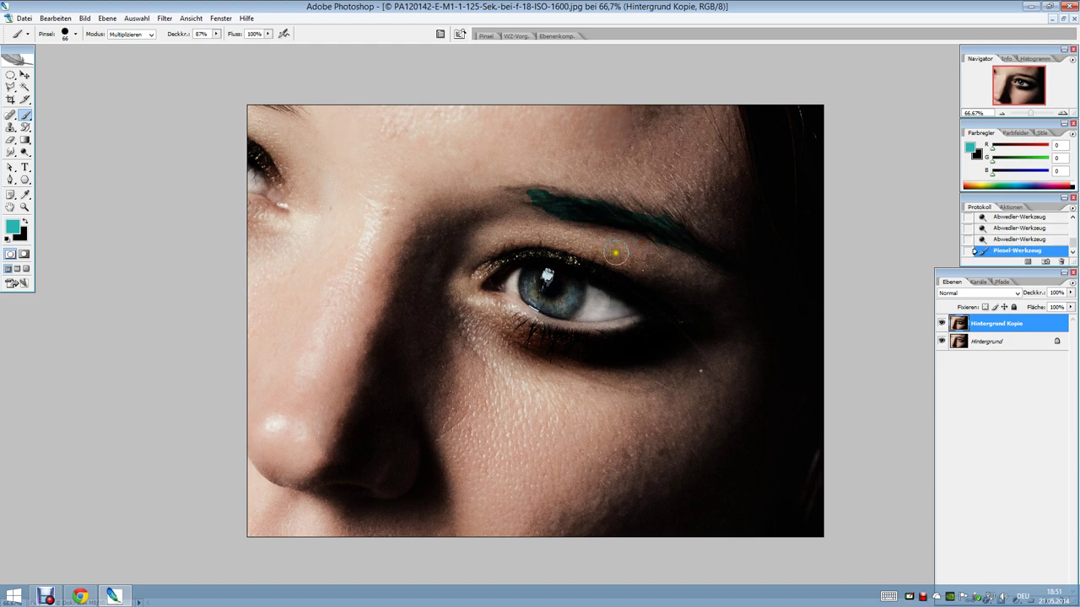
{"action": "left_click_drag", "start_coordinate": [632, 211], "coordinate": [628, 219]}
{"action": "mouse_move", "coordinate": [627, 219]}
{"action": "left_mouse_down"}
{"action": "mouse_move", "coordinate": [716, 251]}
{"action": "mouse_move", "coordinate": [706, 258]}
{"action": "left_mouse_up"}
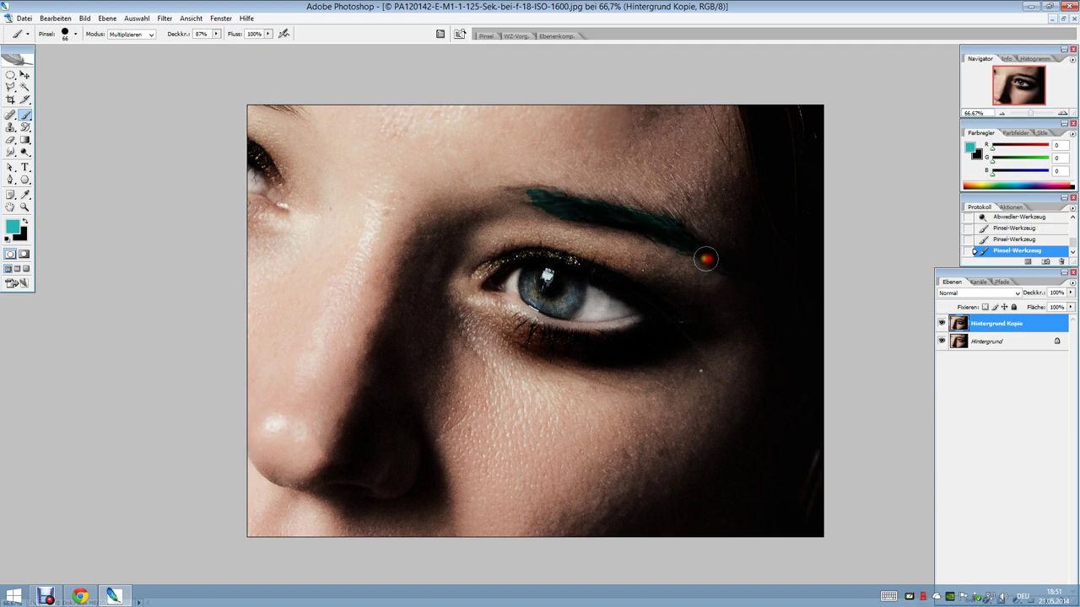
Switch to the dodge/burn tools and stroke both ends of the teal eyebrow
{"action": "left_click", "coordinate": [25, 151]}
{"action": "left_click", "coordinate": [101, 150]}
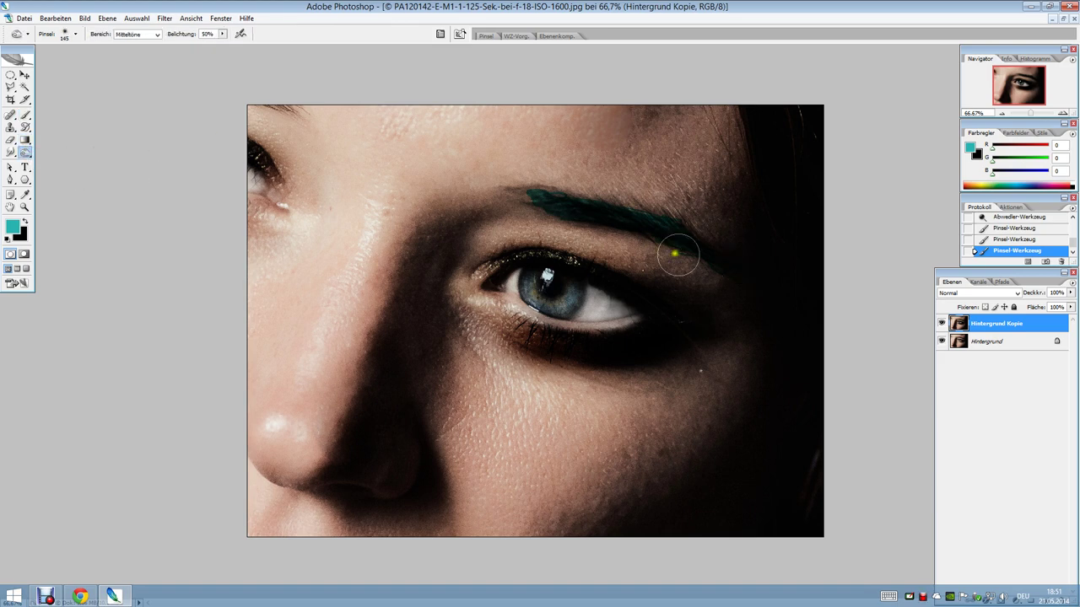
{"action": "mouse_move", "coordinate": [744, 258]}
{"action": "left_mouse_down"}
{"action": "mouse_move", "coordinate": [513, 194]}
{"action": "mouse_move", "coordinate": [526, 224]}
{"action": "mouse_move", "coordinate": [711, 231]}
{"action": "left_mouse_up"}
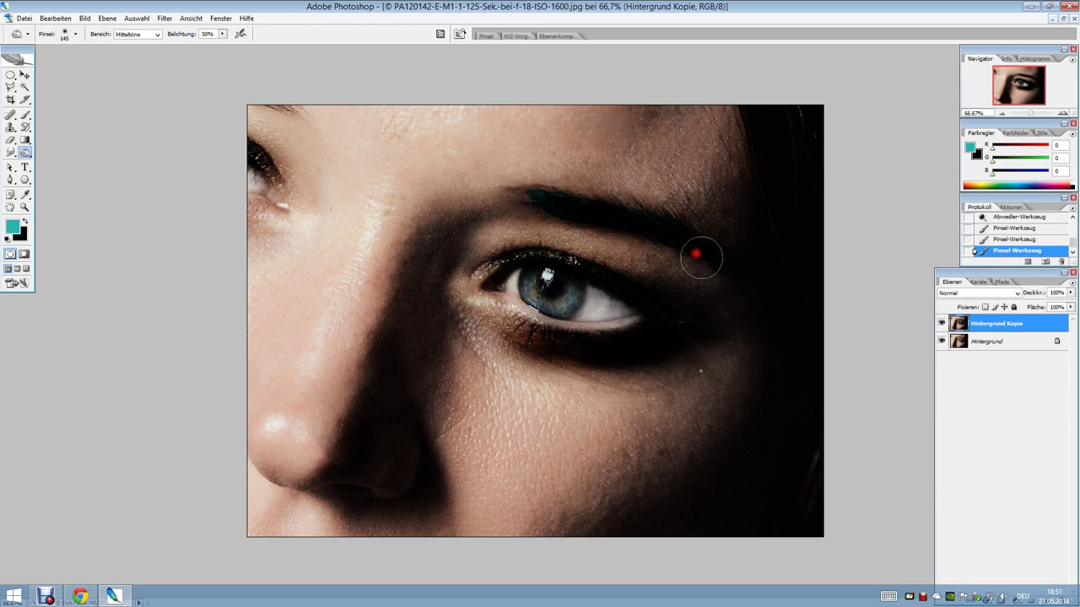
{"action": "left_click_drag", "start_coordinate": [545, 197], "coordinate": [506, 195]}
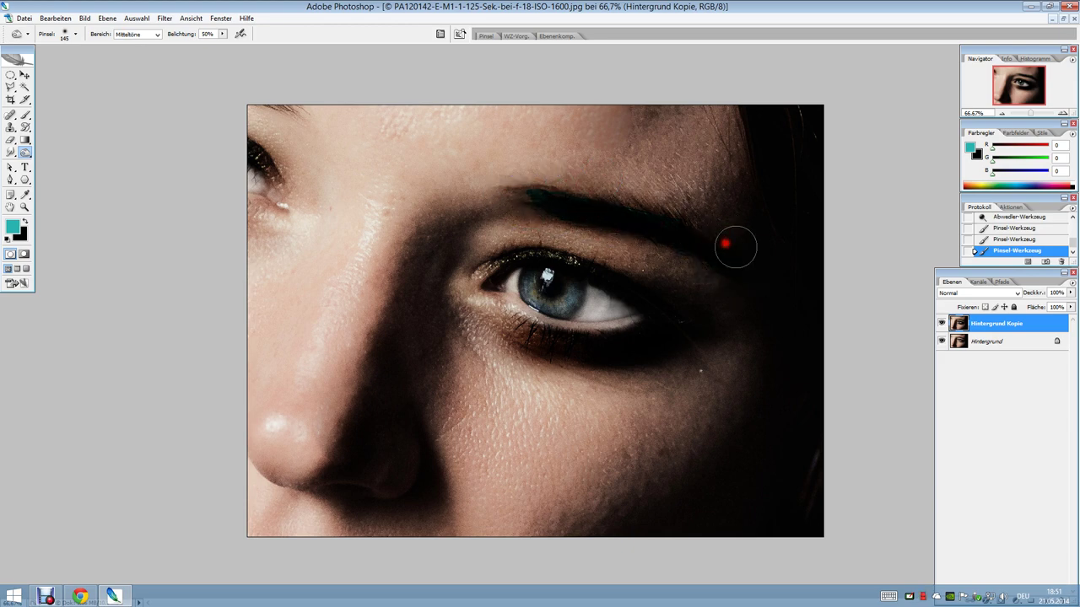
{"action": "left_click_drag", "start_coordinate": [736, 247], "coordinate": [741, 287]}
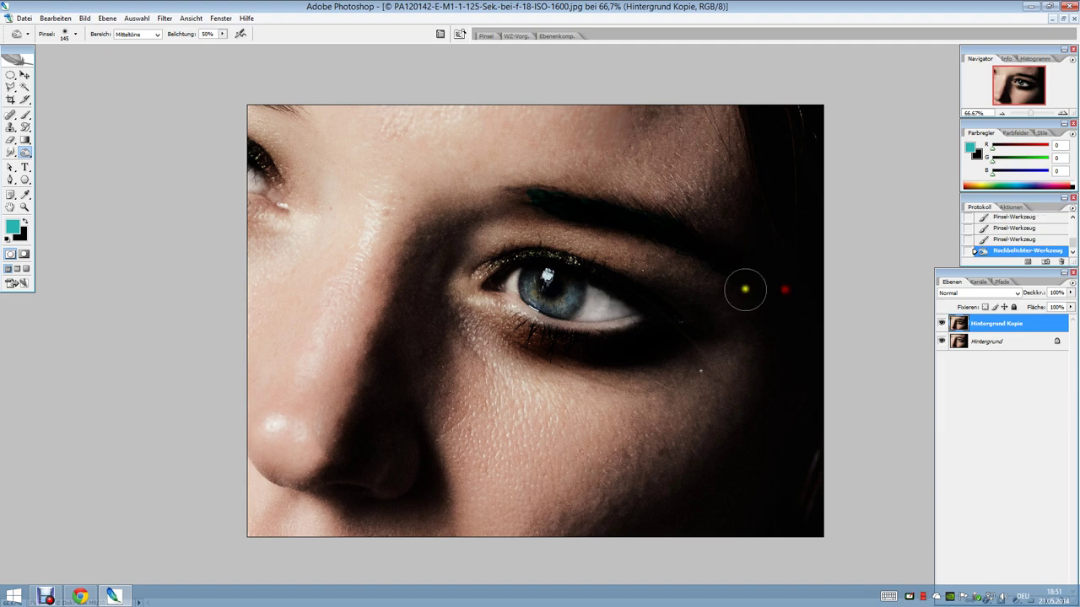
Toggle Hintergrund Kopie to compare with the original, then burn the eyebrow darker
{"action": "left_click", "coordinate": [942, 323]}
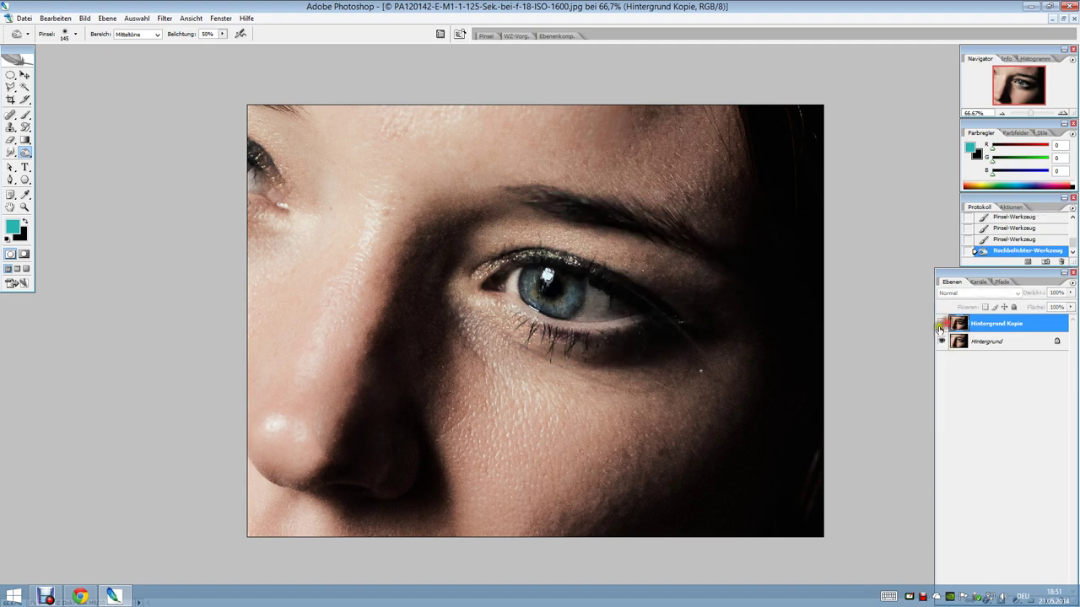
{"action": "left_click", "coordinate": [940, 324]}
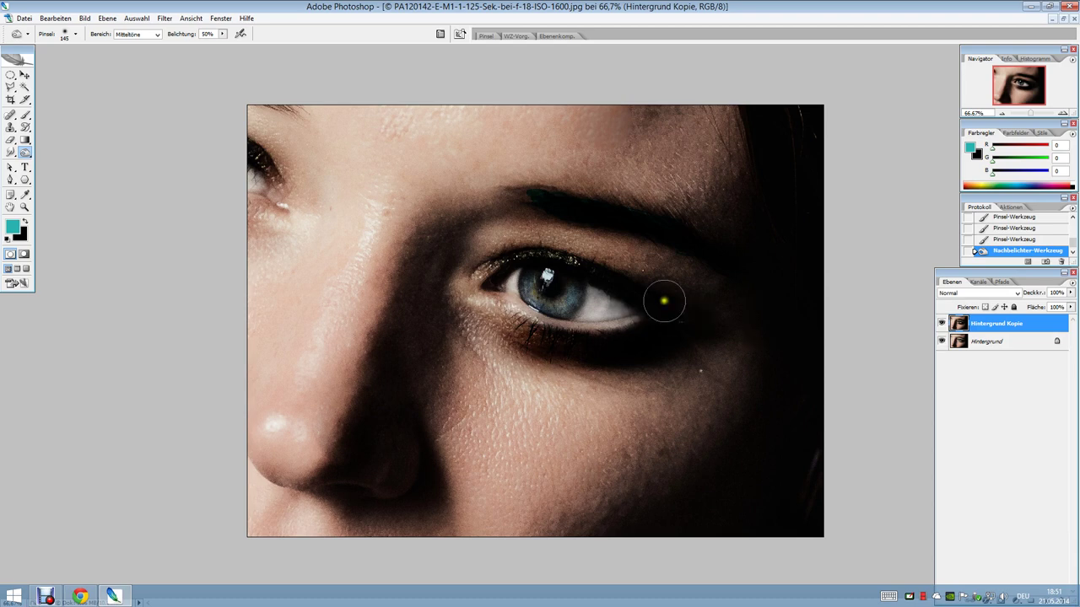
{"action": "left_click_drag", "start_coordinate": [538, 198], "coordinate": [527, 199]}
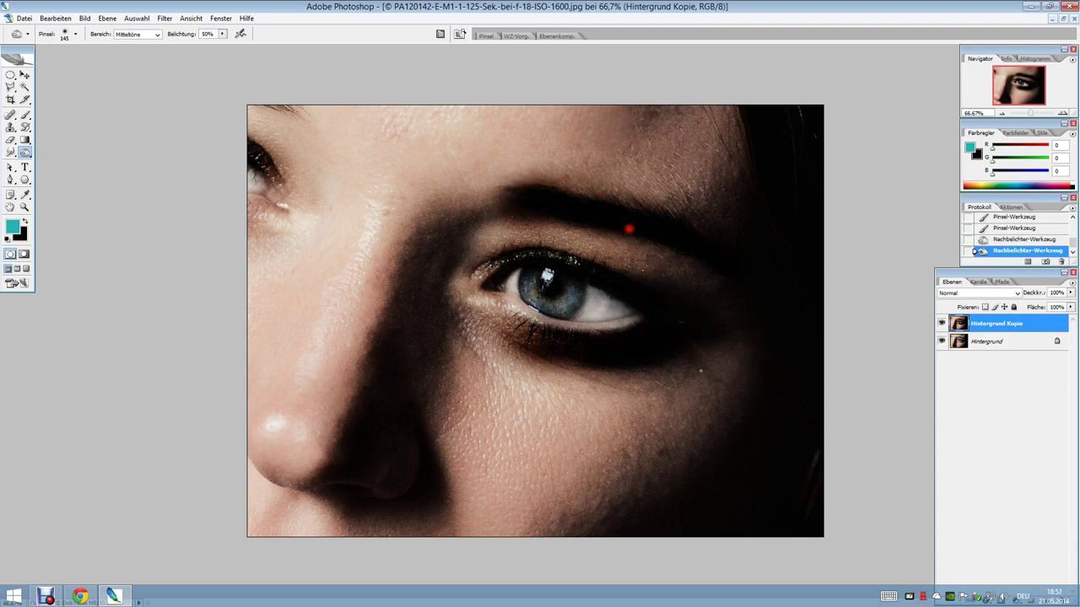
{"action": "left_click", "coordinate": [628, 229]}
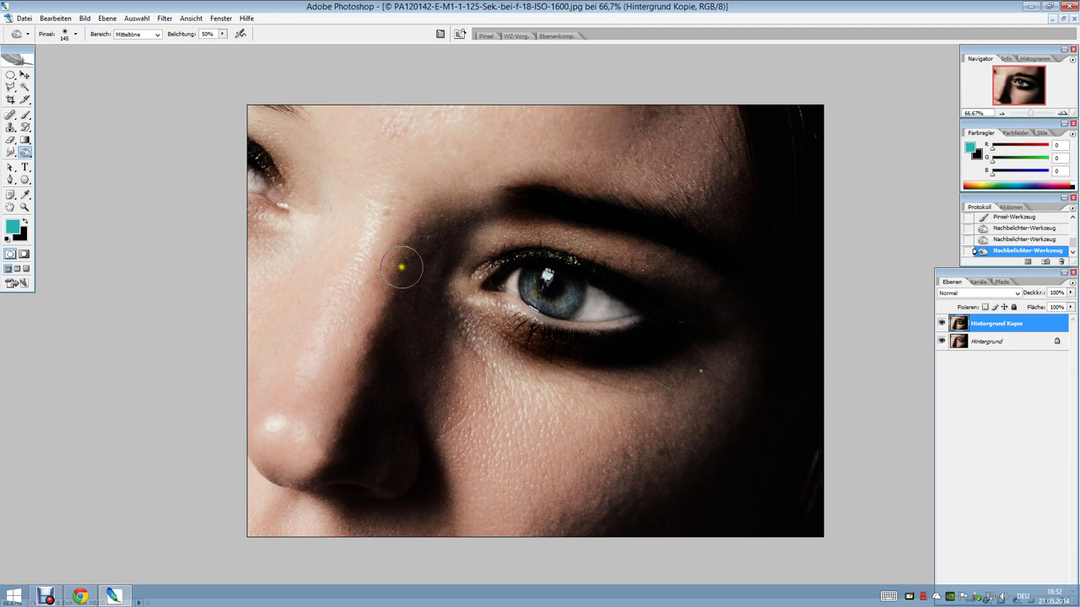
{"action": "left_click_drag", "start_coordinate": [26, 154], "coordinate": [68, 162]}
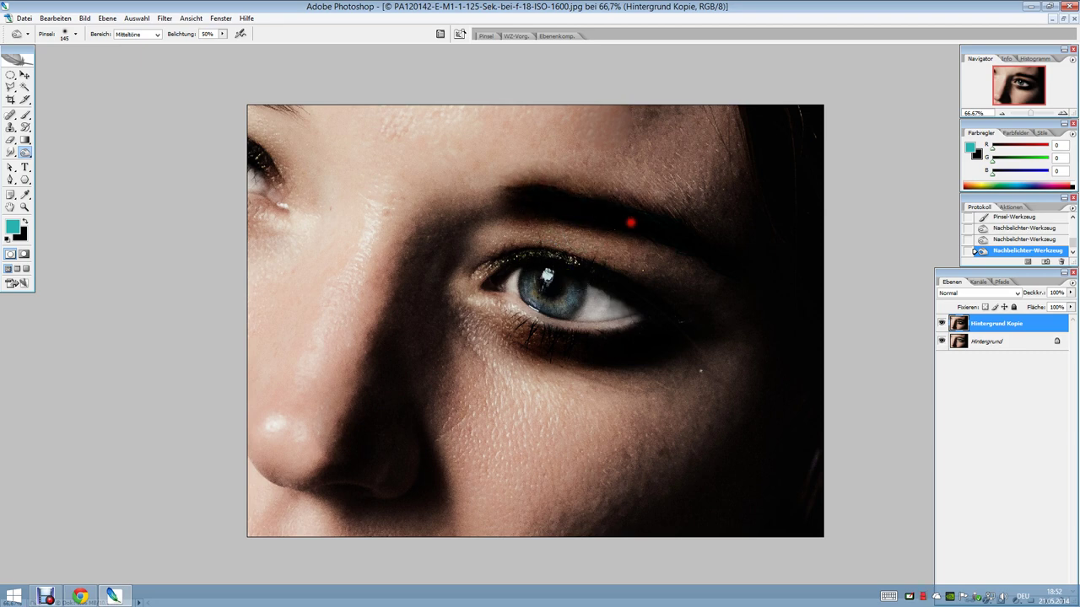
{"action": "left_click_drag", "start_coordinate": [575, 203], "coordinate": [554, 197]}
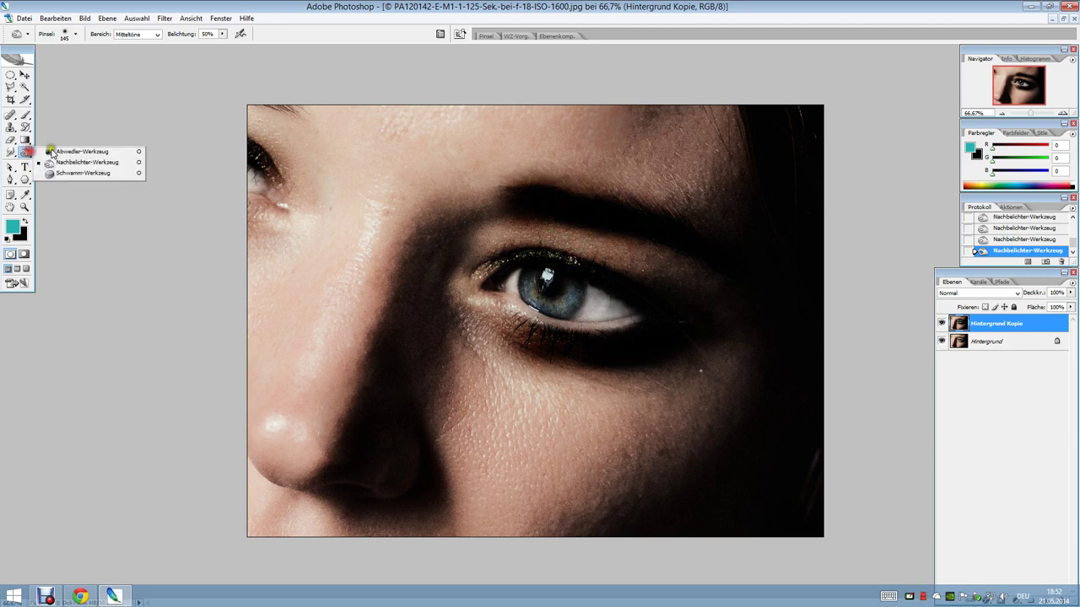
Try a Dodge (Tiefen, 59%) stroke on the eyebrow, then undo two history steps
{"action": "left_click_drag", "start_coordinate": [28, 150], "coordinate": [107, 149]}
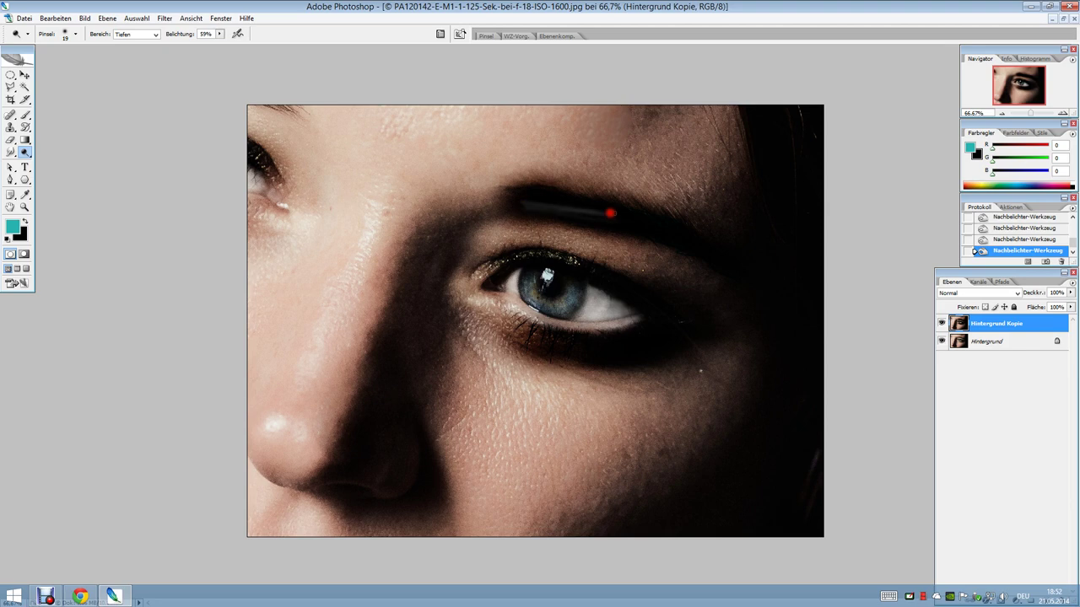
{"action": "left_click_drag", "start_coordinate": [610, 213], "coordinate": [522, 210]}
{"action": "key", "text": "ctrl+alt+z"}
{"action": "key", "text": "ctrl+alt+z"}
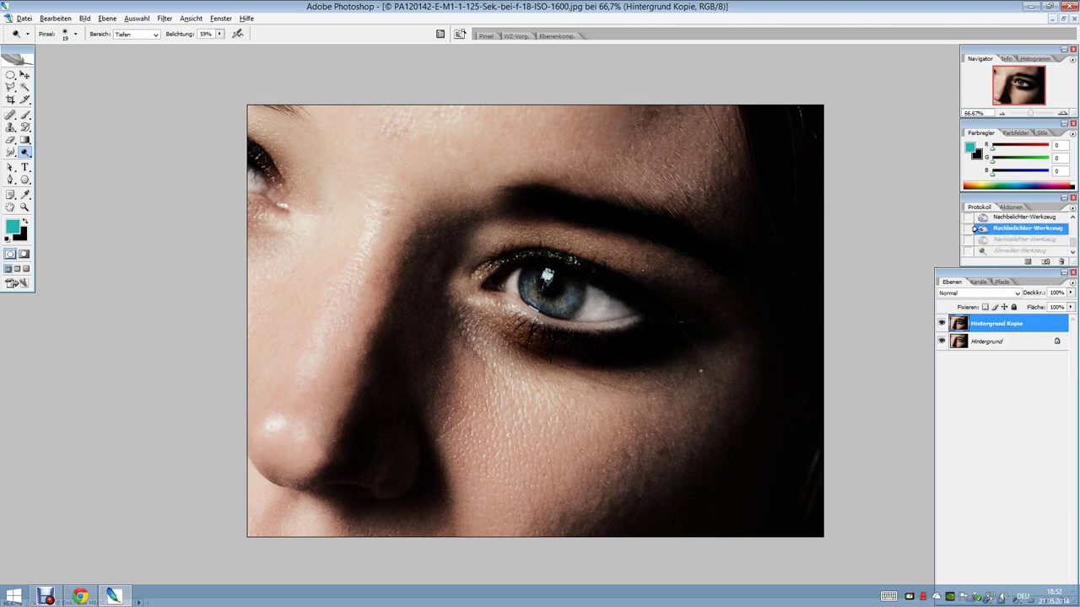
{"action": "key", "text": "ctrl+alt+z"}
{"action": "key", "text": "ctrl+alt+z"}
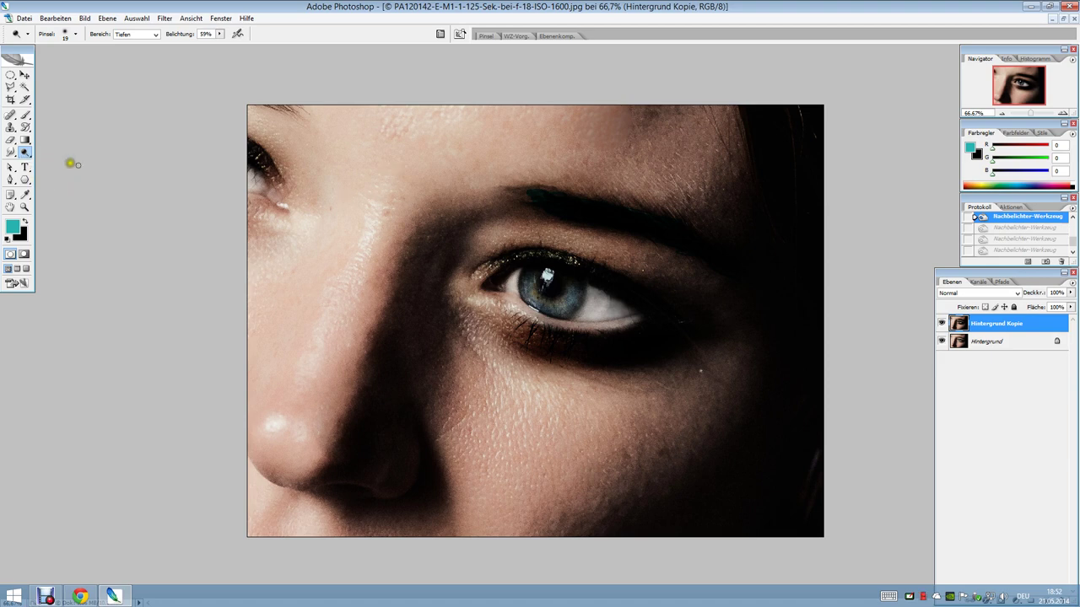
Darken the eyebrow again with a fresh Mitteltöne burn stroke
{"action": "left_click", "coordinate": [25, 154]}
{"action": "left_click", "coordinate": [59, 150]}
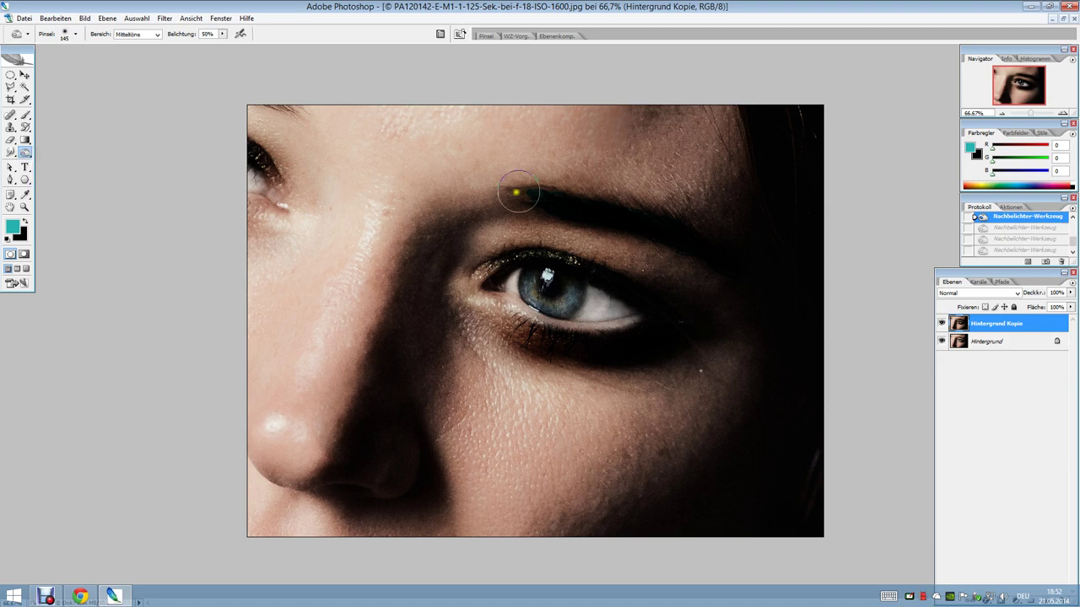
{"action": "left_click_drag", "start_coordinate": [528, 203], "coordinate": [581, 205]}
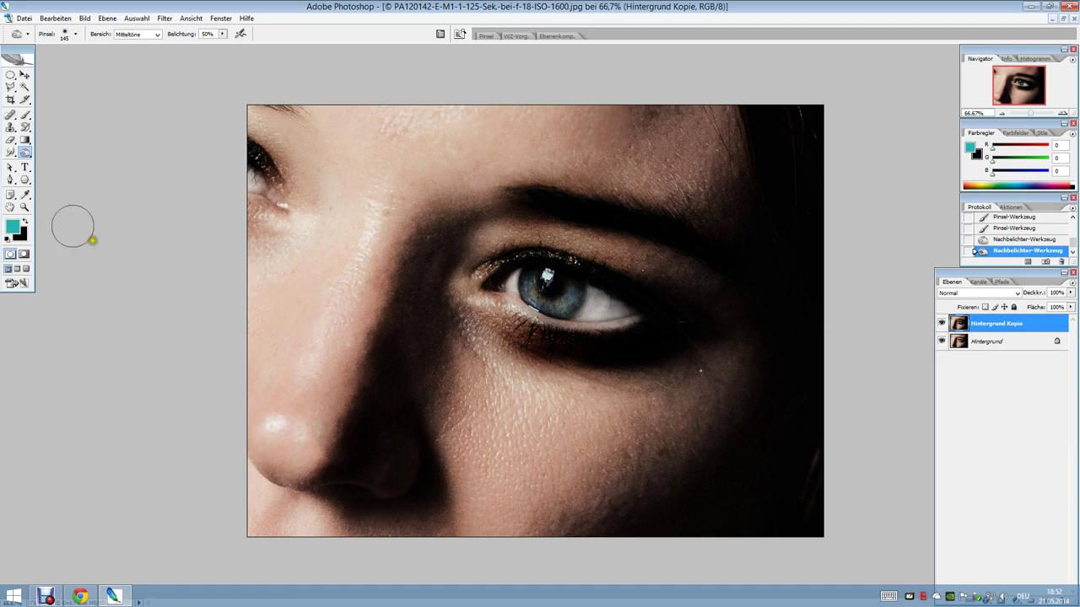
Set the foreground colour to bright yellow e6e815 in the Farbwähler
{"action": "left_click", "coordinate": [11, 226]}
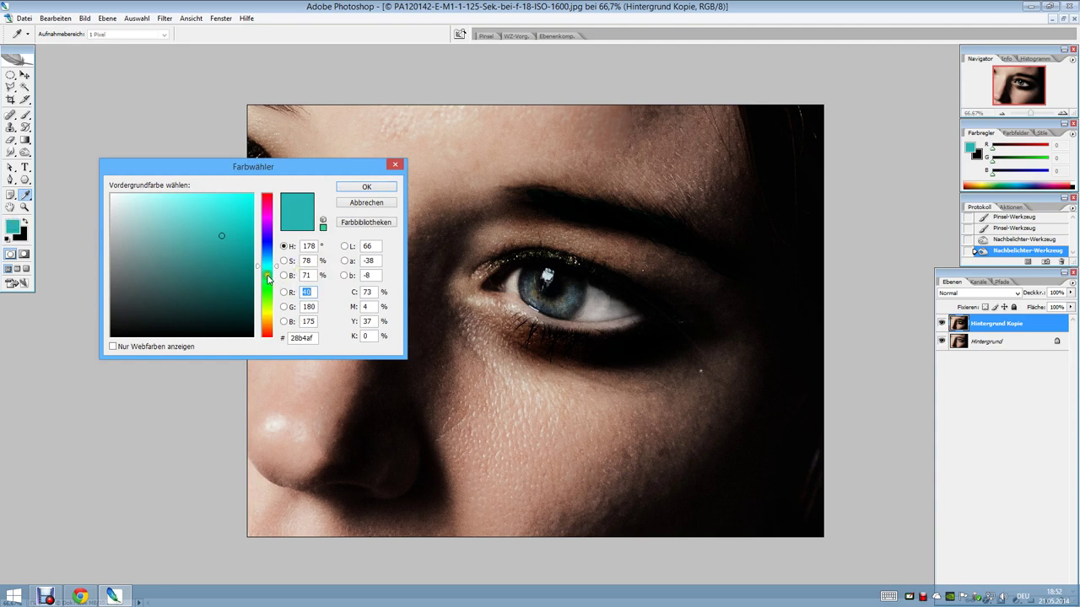
{"action": "left_click_drag", "start_coordinate": [268, 280], "coordinate": [268, 314]}
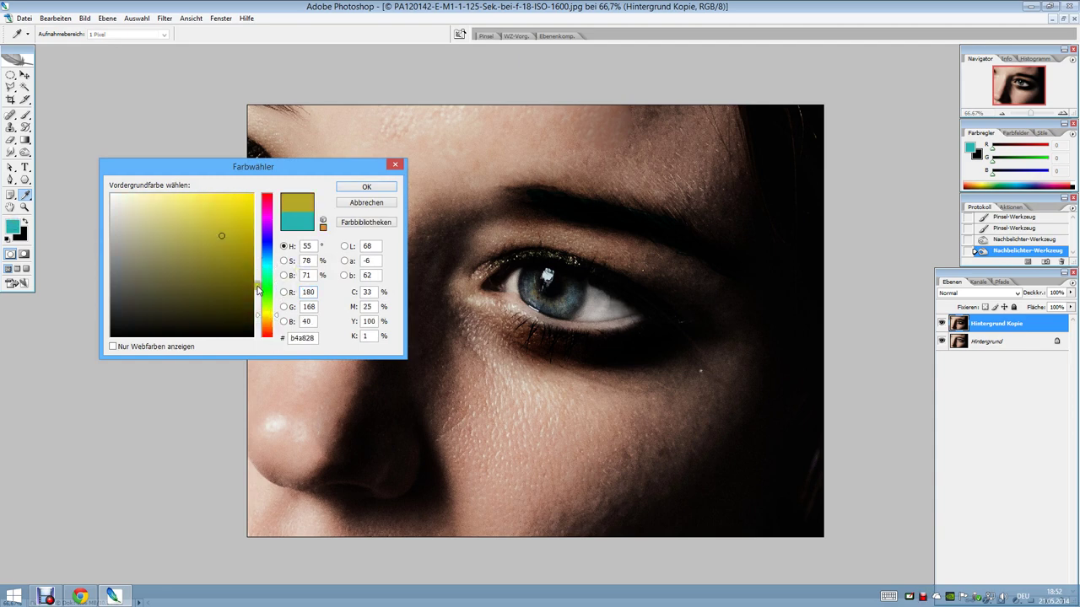
{"action": "left_click", "coordinate": [241, 207]}
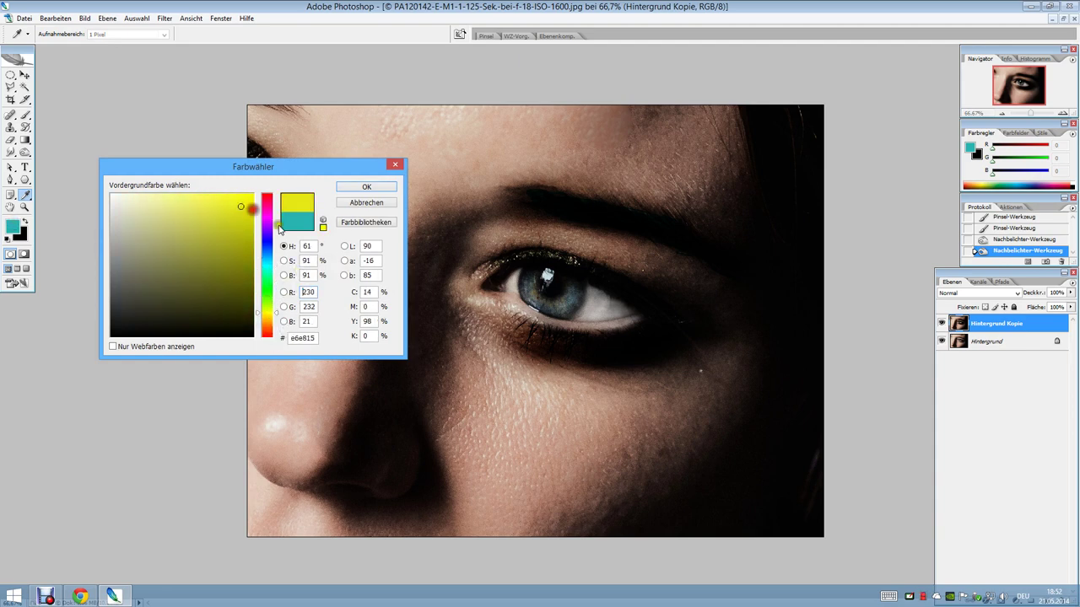
{"action": "left_click", "coordinate": [374, 189]}
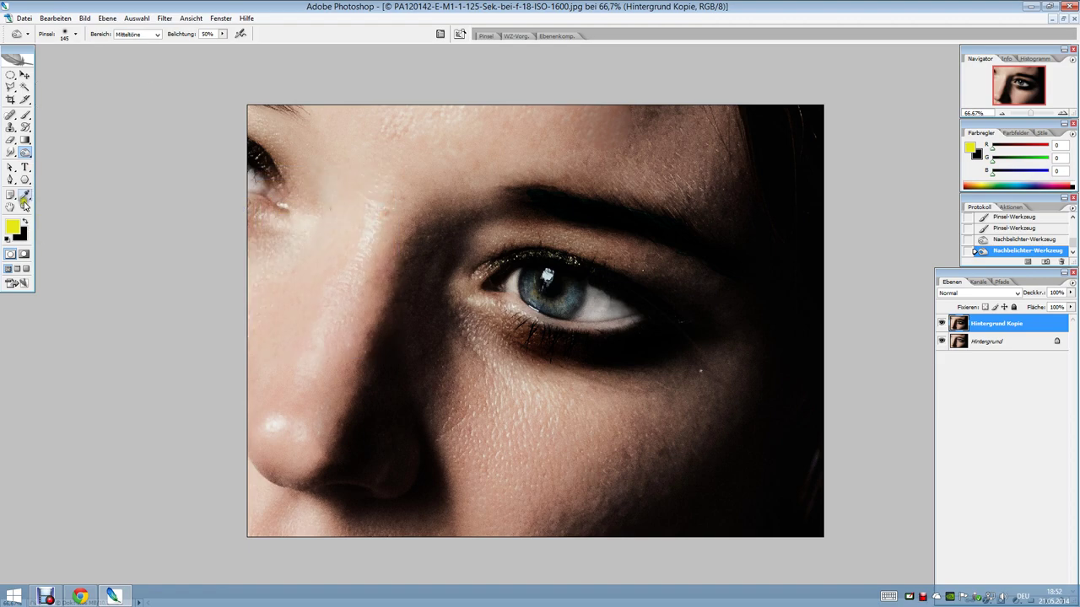
Zoom in closely on the eye and pan to bring the whole iris into view
{"action": "left_click", "coordinate": [24, 206]}
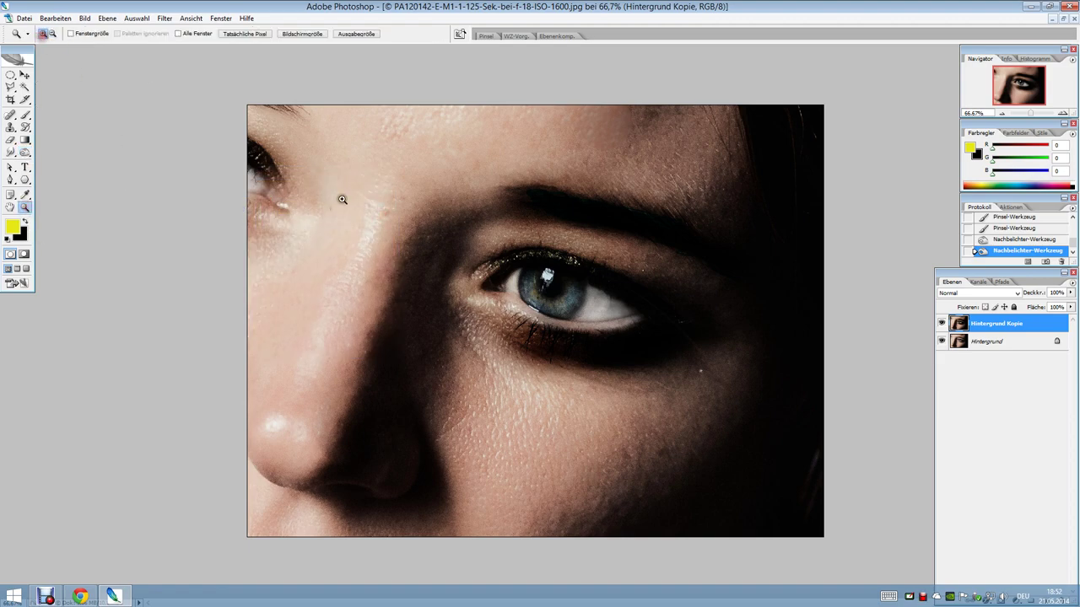
{"action": "left_click", "coordinate": [542, 315]}
{"action": "left_click", "coordinate": [475, 352]}
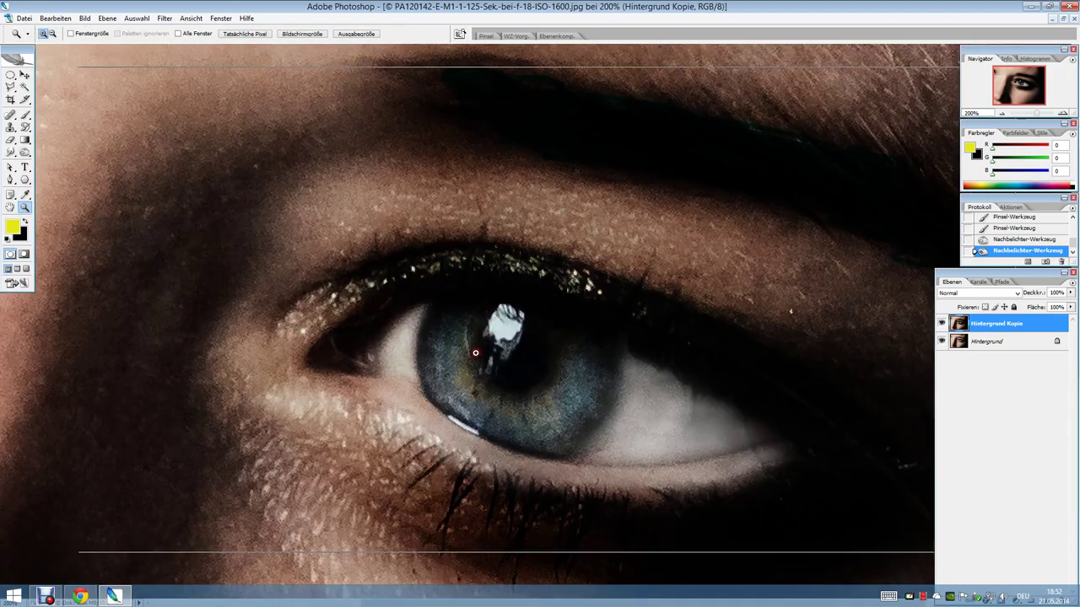
{"action": "left_click", "coordinate": [475, 352]}
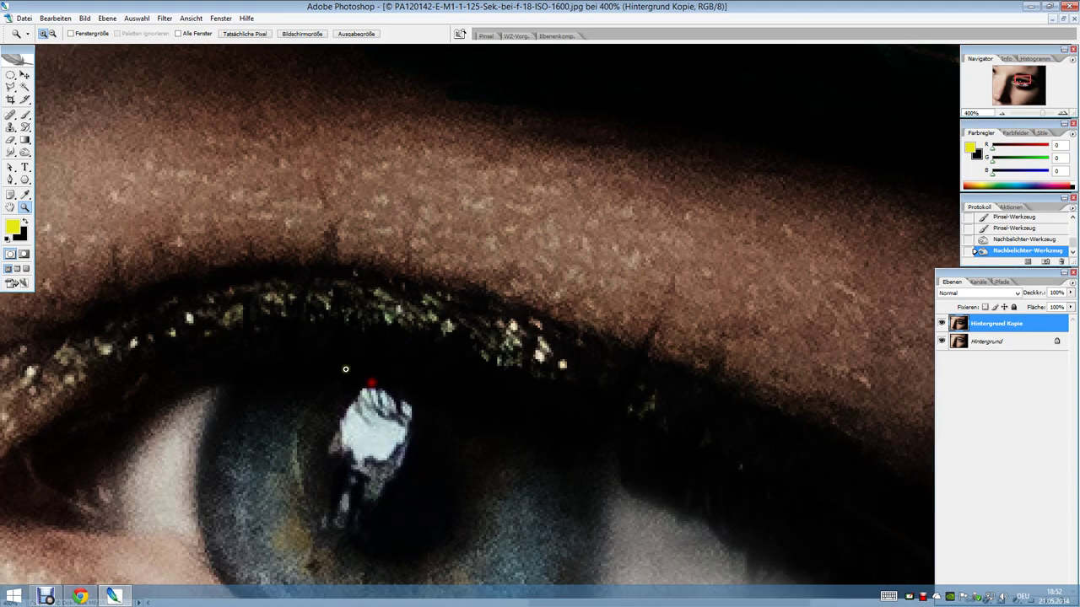
{"action": "left_click", "coordinate": [10, 205]}
{"action": "left_click_drag", "start_coordinate": [218, 368], "coordinate": [209, 153]}
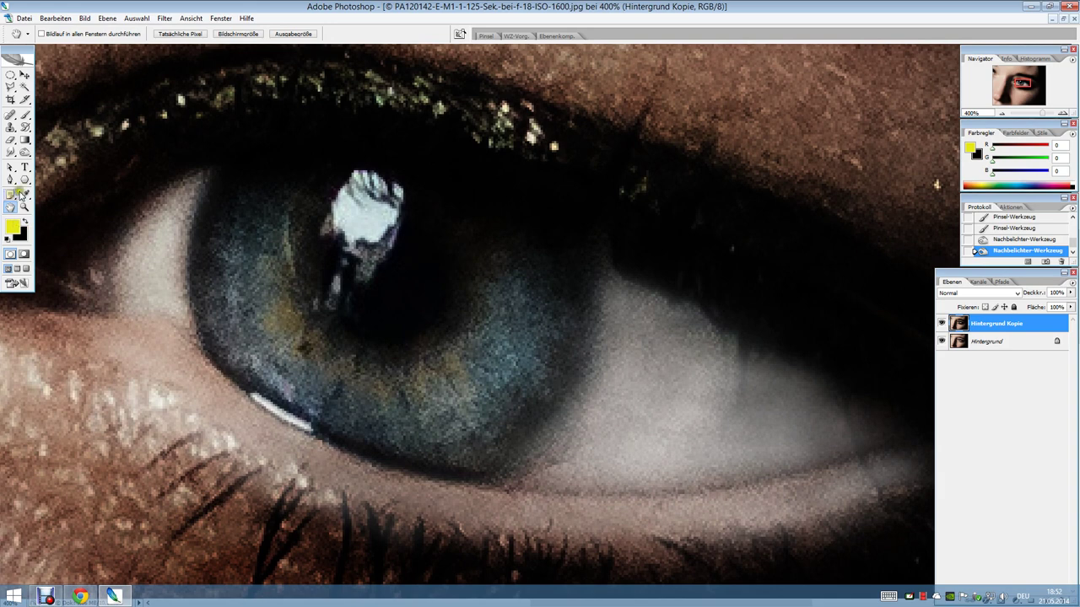
Switch to the Pencil (Buntstift) tool and undo an opaque yellow test stroke on the iris
{"action": "right_click", "coordinate": [26, 118]}
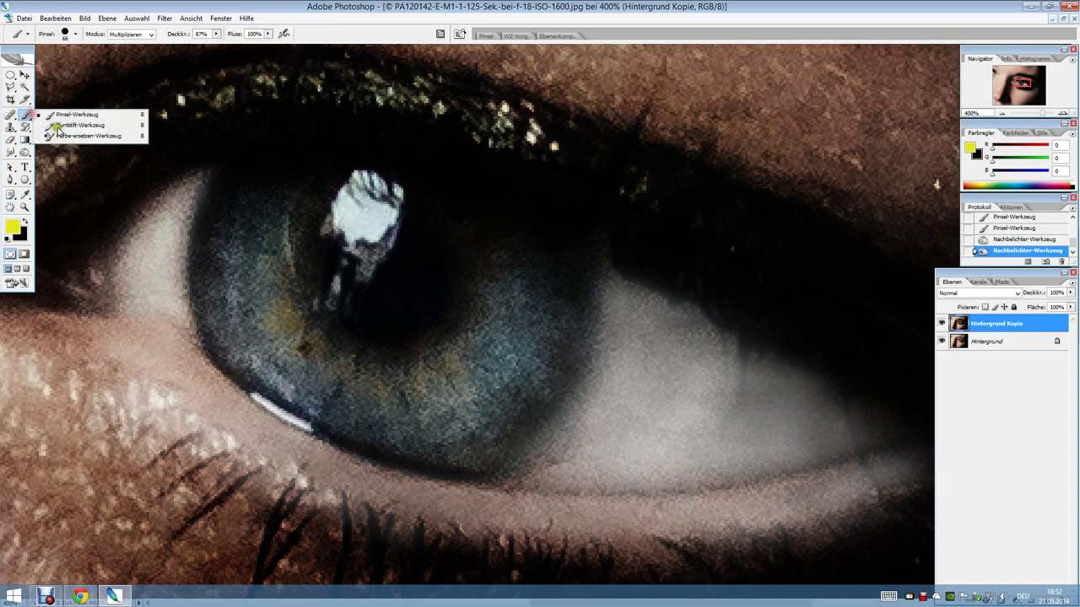
{"action": "left_click", "coordinate": [72, 114]}
{"action": "left_click_drag", "start_coordinate": [270, 238], "coordinate": [253, 272]}
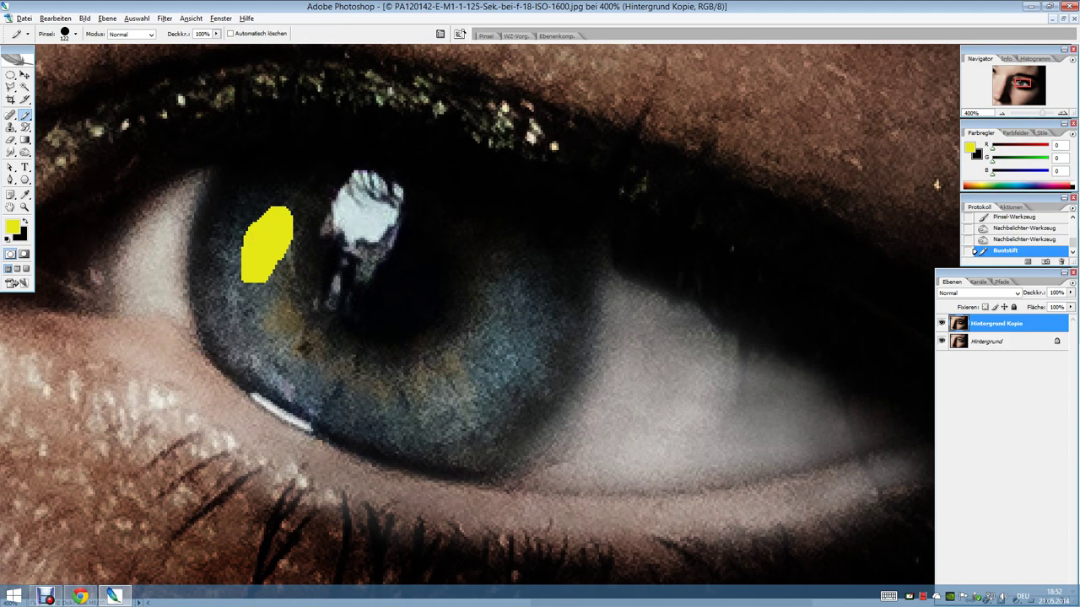
{"action": "key", "text": "ctrl+z"}
Paint translucent yellow over the iris at 23% opacity, undoing one extra brighter stroke
{"action": "left_click", "coordinate": [151, 34]}
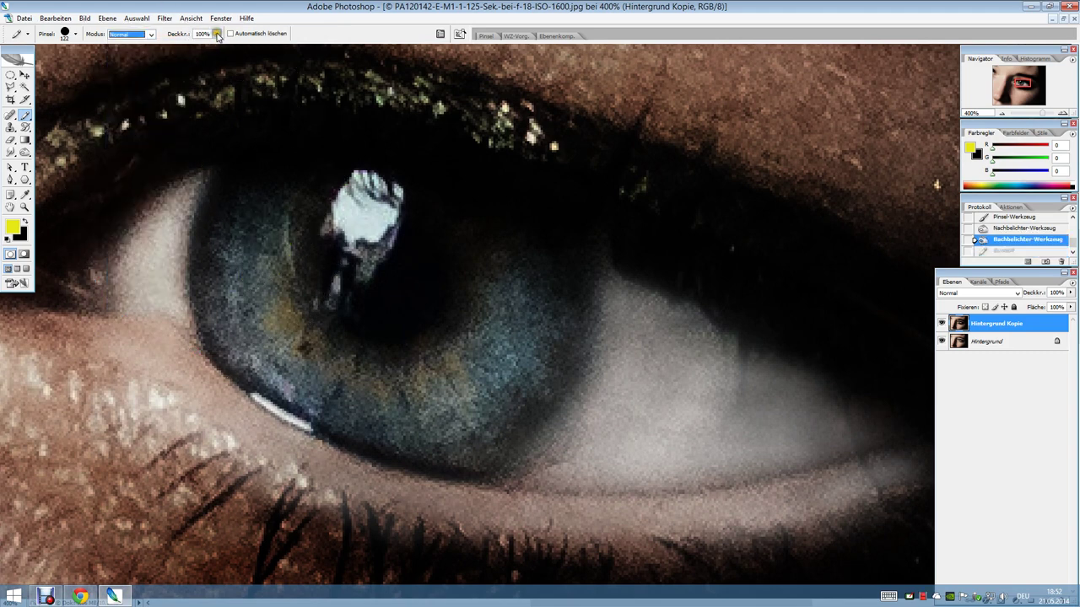
{"action": "left_click", "coordinate": [215, 33]}
{"action": "left_click_drag", "start_coordinate": [212, 47], "coordinate": [173, 49]}
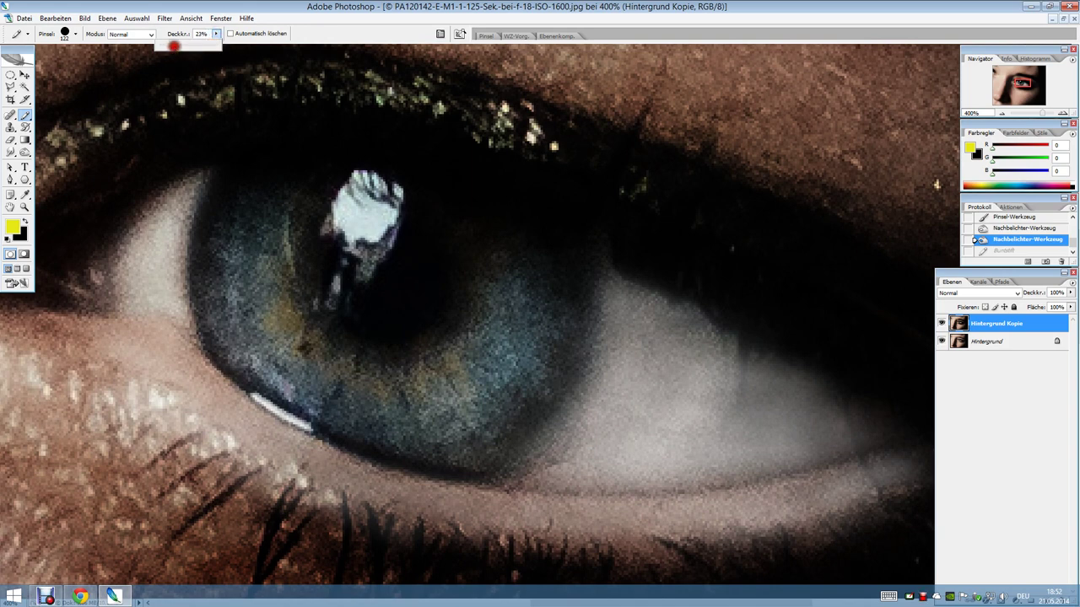
{"action": "mouse_move", "coordinate": [261, 224]}
{"action": "left_mouse_down"}
{"action": "mouse_move", "coordinate": [224, 277]}
{"action": "mouse_move", "coordinate": [219, 210]}
{"action": "mouse_move", "coordinate": [275, 205]}
{"action": "mouse_move", "coordinate": [338, 163]}
{"action": "mouse_move", "coordinate": [296, 167]}
{"action": "mouse_move", "coordinate": [313, 151]}
{"action": "mouse_move", "coordinate": [274, 207]}
{"action": "mouse_move", "coordinate": [296, 229]}
{"action": "mouse_move", "coordinate": [281, 308]}
{"action": "mouse_move", "coordinate": [242, 346]}
{"action": "mouse_move", "coordinate": [330, 386]}
{"action": "mouse_move", "coordinate": [398, 385]}
{"action": "mouse_move", "coordinate": [462, 337]}
{"action": "mouse_move", "coordinate": [489, 272]}
{"action": "mouse_move", "coordinate": [518, 245]}
{"action": "mouse_move", "coordinate": [549, 248]}
{"action": "mouse_move", "coordinate": [522, 348]}
{"action": "mouse_move", "coordinate": [514, 453]}
{"action": "mouse_move", "coordinate": [436, 412]}
{"action": "mouse_move", "coordinate": [524, 384]}
{"action": "mouse_move", "coordinate": [578, 313]}
{"action": "mouse_move", "coordinate": [551, 258]}
{"action": "mouse_move", "coordinate": [494, 209]}
{"action": "mouse_move", "coordinate": [575, 236]}
{"action": "mouse_move", "coordinate": [591, 301]}
{"action": "mouse_move", "coordinate": [568, 360]}
{"action": "left_mouse_up"}
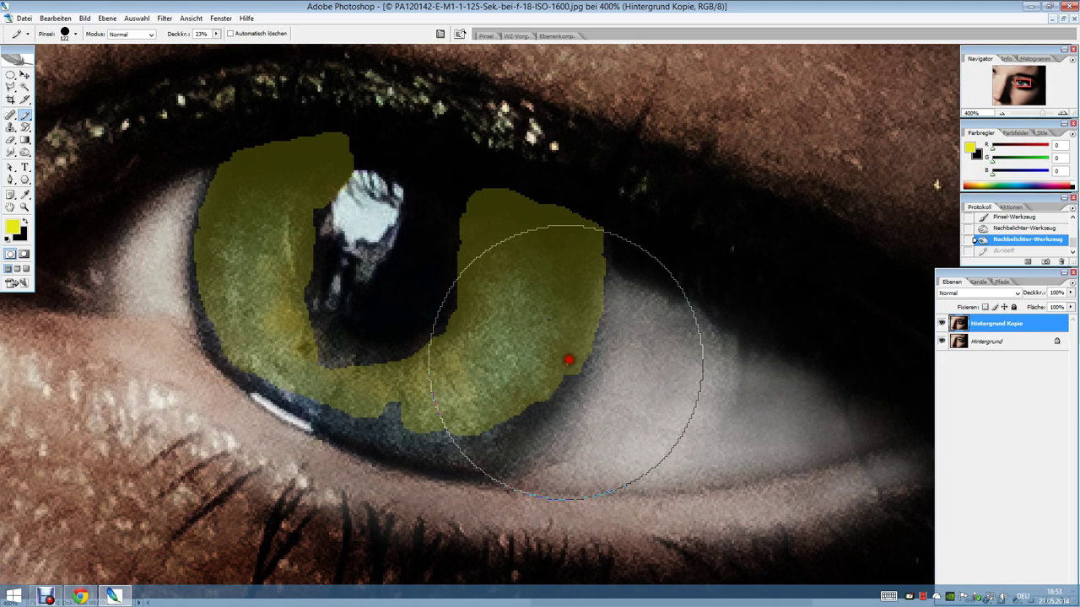
{"action": "mouse_move", "coordinate": [509, 438]}
{"action": "left_mouse_down"}
{"action": "mouse_move", "coordinate": [461, 456]}
{"action": "mouse_move", "coordinate": [414, 427]}
{"action": "mouse_move", "coordinate": [404, 405]}
{"action": "left_mouse_up"}
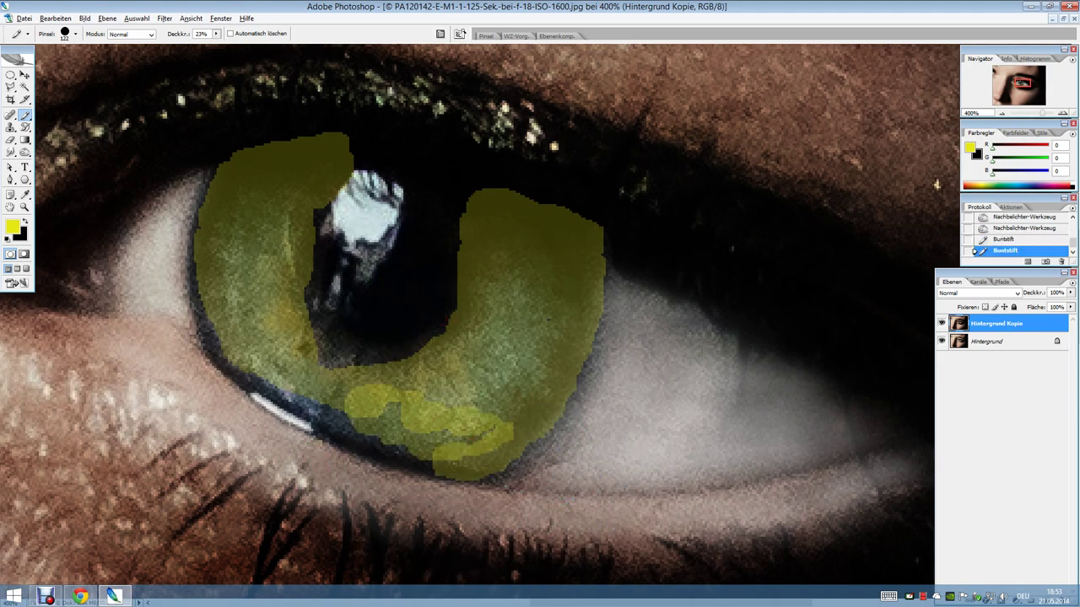
{"action": "key", "text": "ctrl+z"}
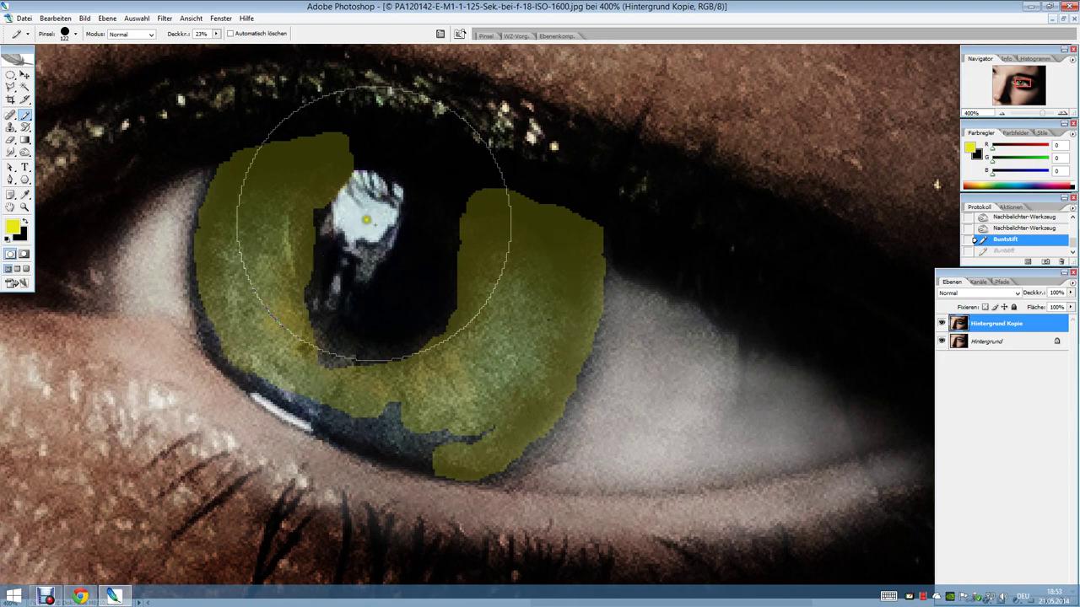
{"action": "left_click", "coordinate": [25, 221]}
Set the foreground colour to deep blue #1c50e4
{"action": "left_click", "coordinate": [266, 292]}
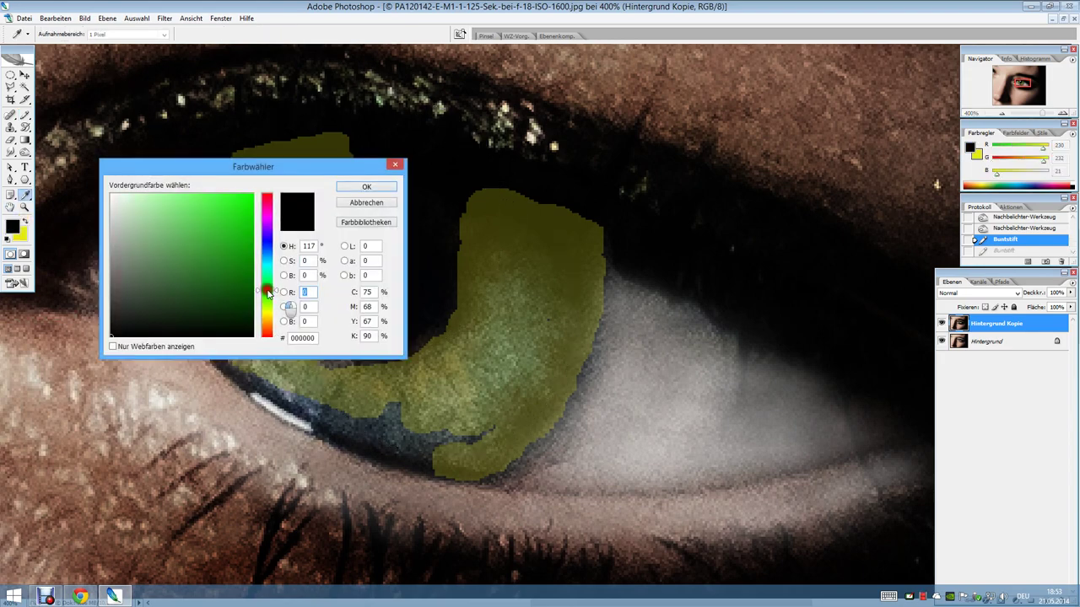
{"action": "left_click", "coordinate": [264, 310]}
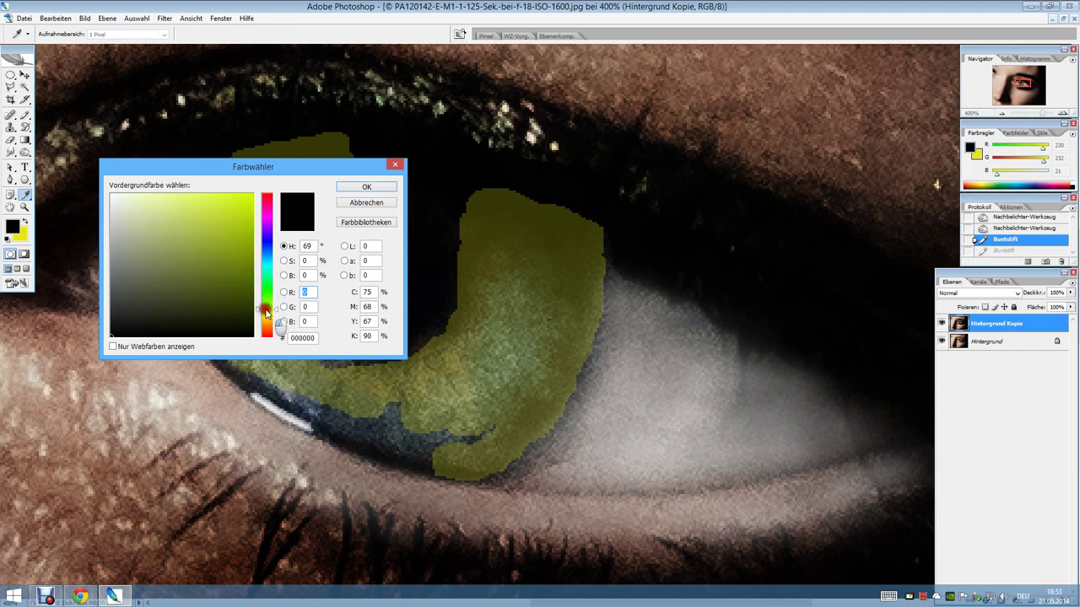
{"action": "left_click_drag", "start_coordinate": [267, 314], "coordinate": [267, 244]}
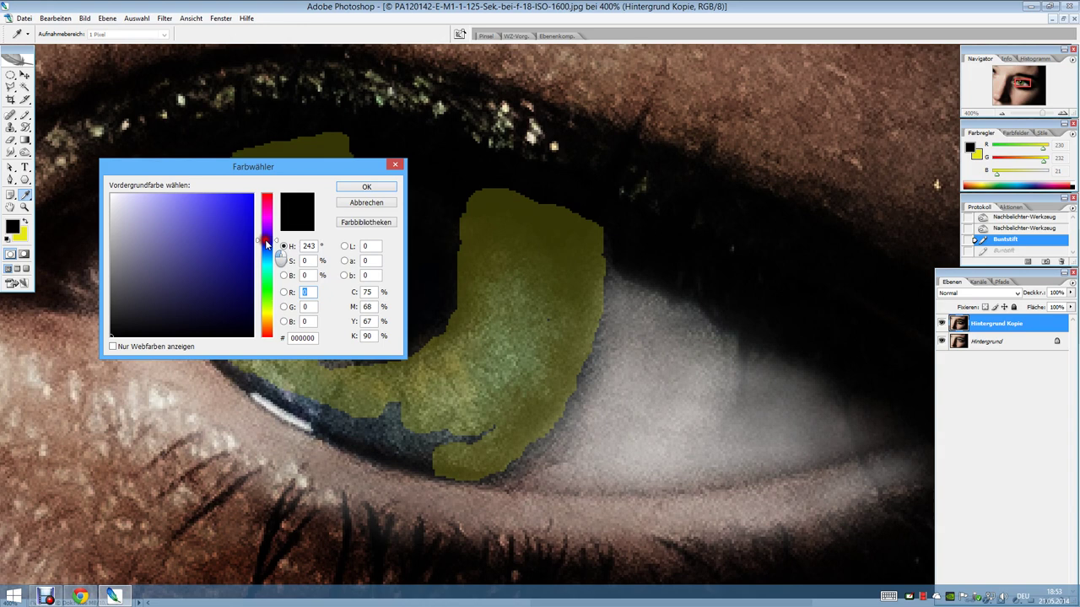
{"action": "mouse_move", "coordinate": [267, 244]}
{"action": "left_mouse_down"}
{"action": "mouse_move", "coordinate": [265, 218]}
{"action": "mouse_move", "coordinate": [267, 247]}
{"action": "left_mouse_up"}
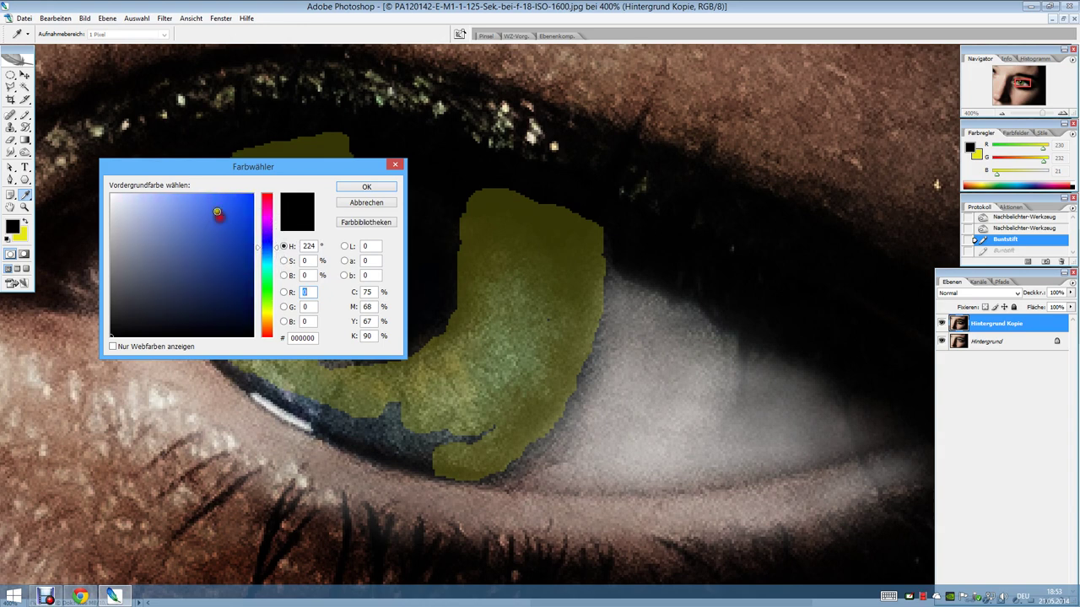
{"action": "left_click", "coordinate": [236, 207]}
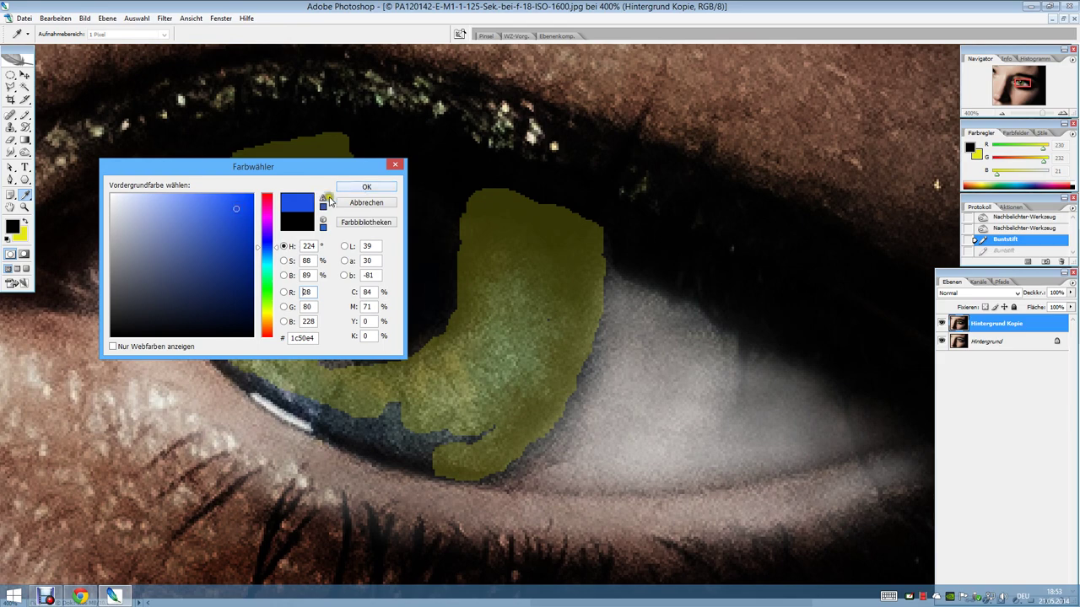
{"action": "left_click", "coordinate": [363, 186]}
Paint translucent blue pencil strokes over the lower iris and lower pupil
{"action": "key", "text": "b"}
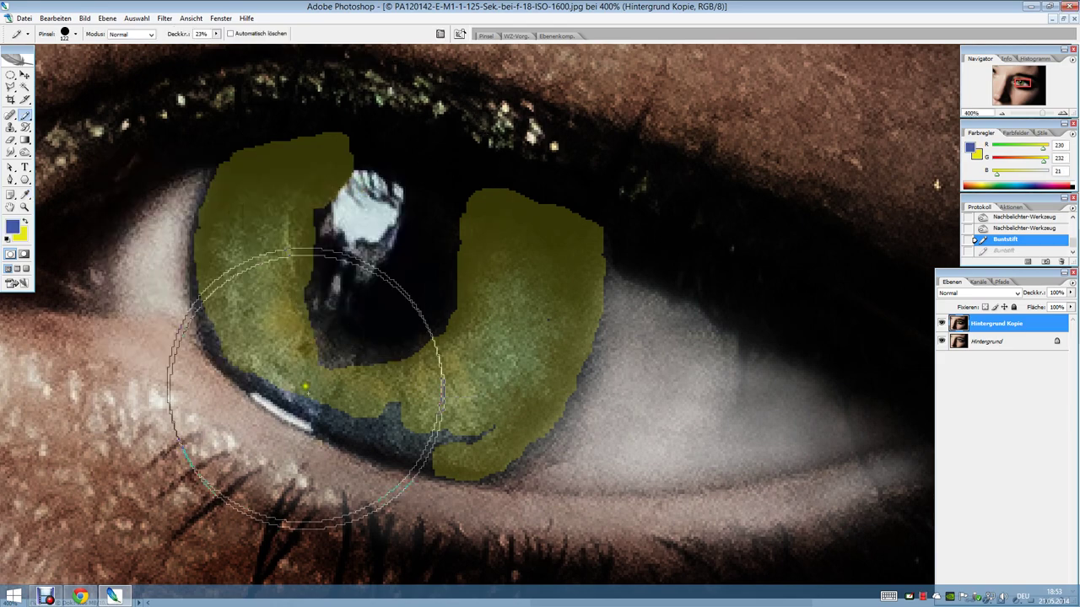
{"action": "mouse_move", "coordinate": [354, 434]}
{"action": "left_mouse_down"}
{"action": "mouse_move", "coordinate": [489, 437]}
{"action": "mouse_move", "coordinate": [317, 401]}
{"action": "left_mouse_up"}
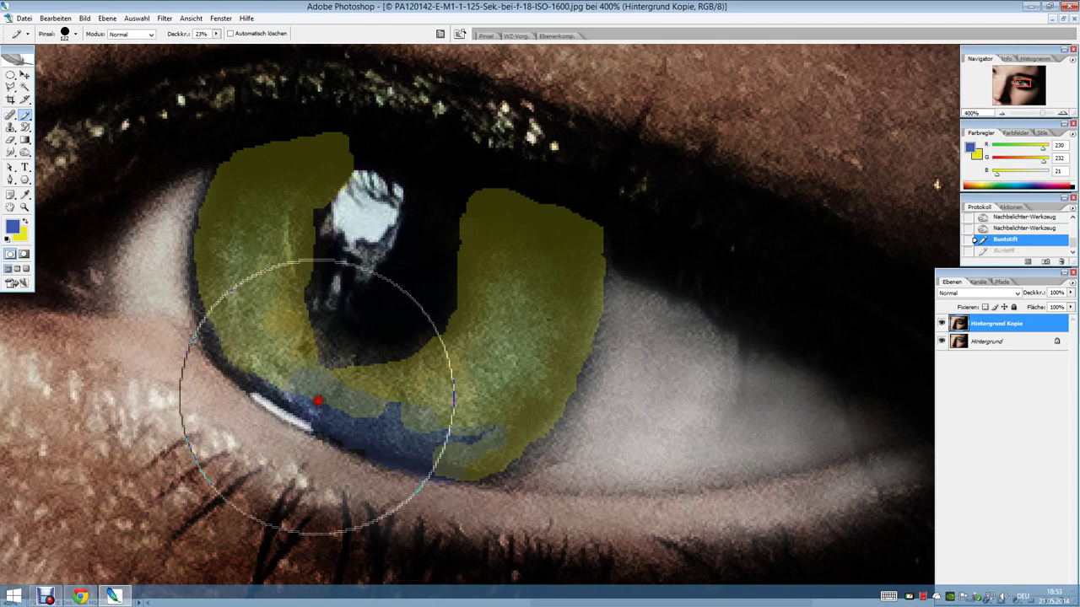
{"action": "mouse_move", "coordinate": [378, 361]}
{"action": "left_mouse_down"}
{"action": "mouse_move", "coordinate": [433, 337]}
{"action": "mouse_move", "coordinate": [360, 356]}
{"action": "mouse_move", "coordinate": [224, 356]}
{"action": "left_mouse_up"}
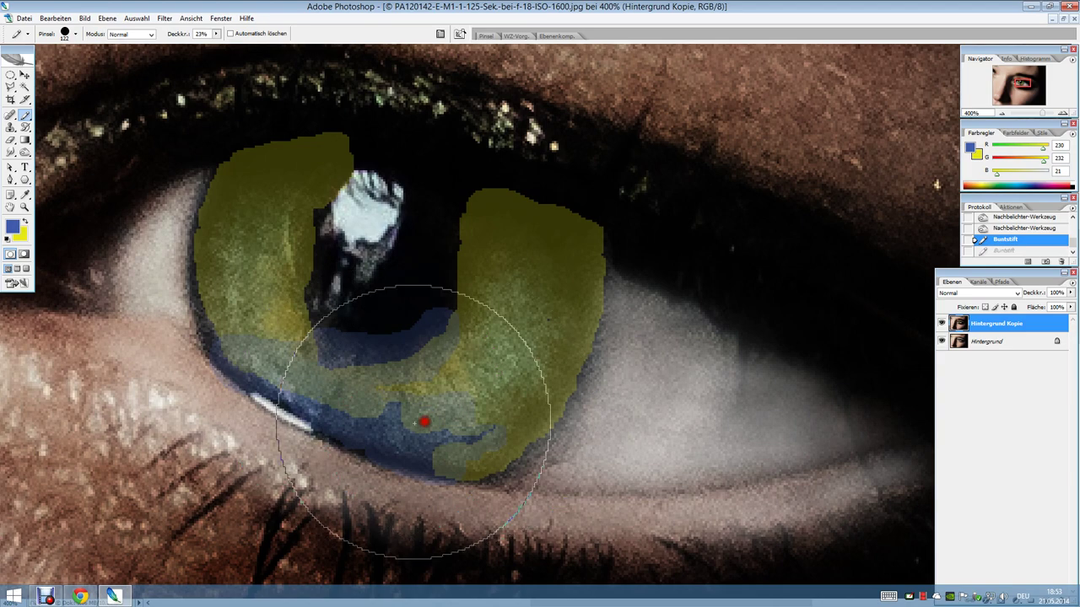
{"action": "left_click", "coordinate": [424, 422]}
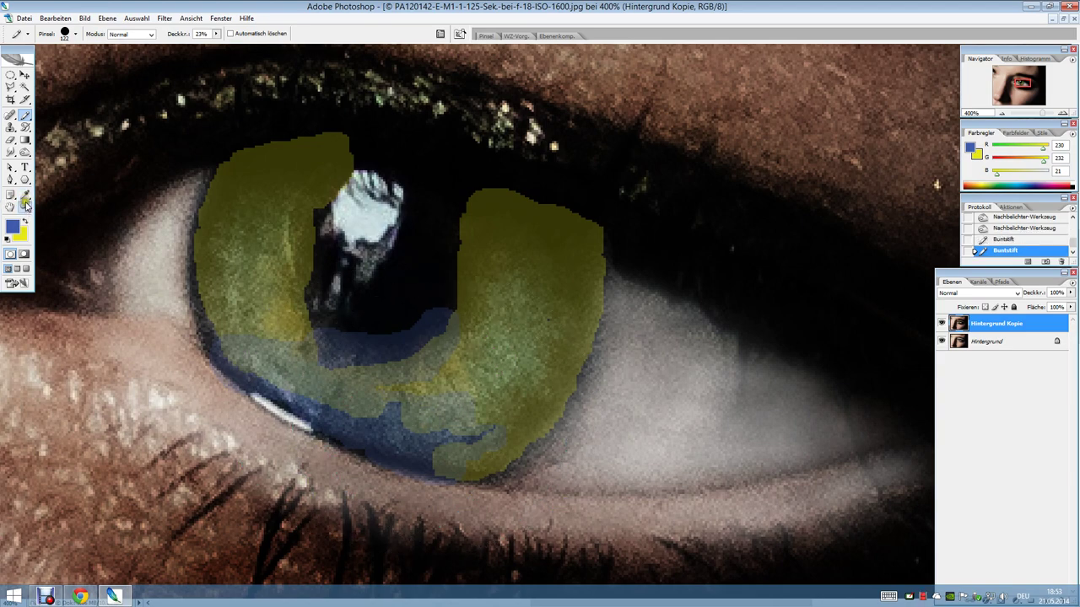
{"action": "left_click", "coordinate": [25, 204]}
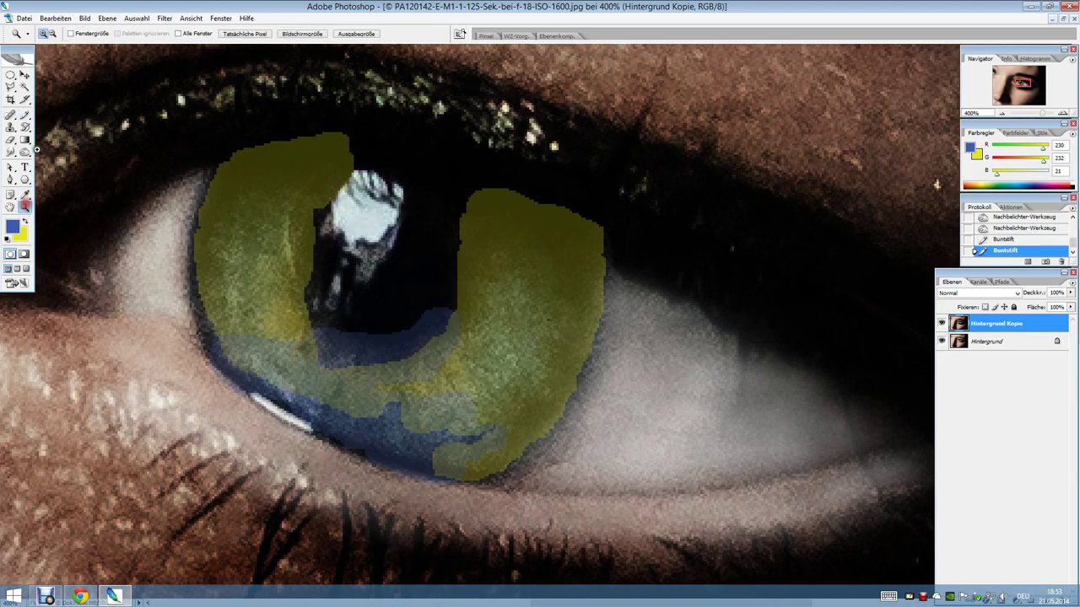
Zoom out to 66.7% and step back in history past both blue pencil strokes
{"action": "left_click", "coordinate": [368, 247], "text": "alt"}
{"action": "left_click", "coordinate": [314, 322], "text": "alt"}
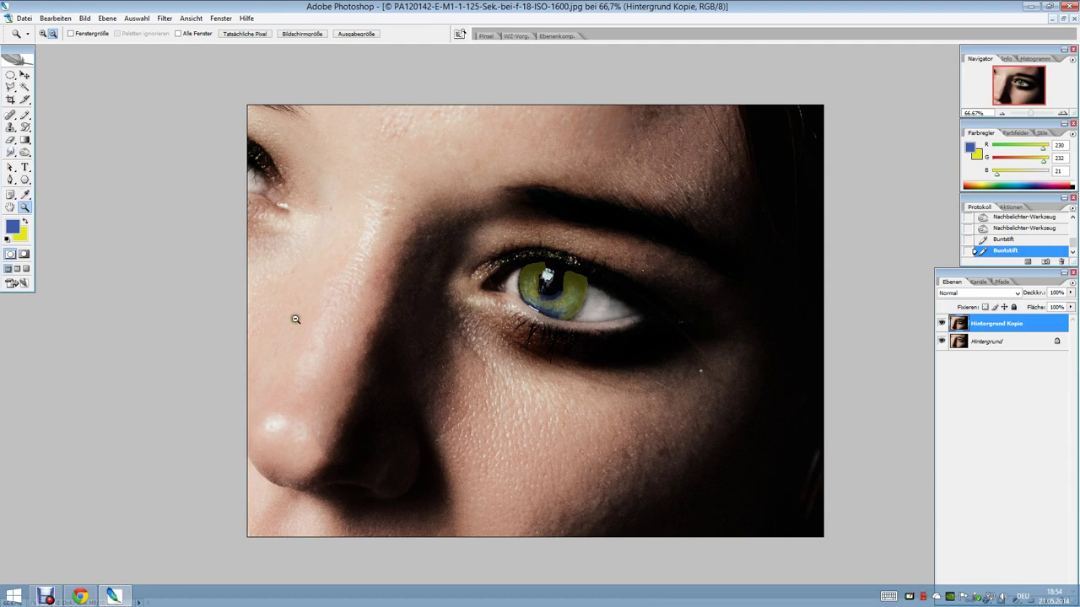
{"action": "key", "text": "ctrl+alt+z"}
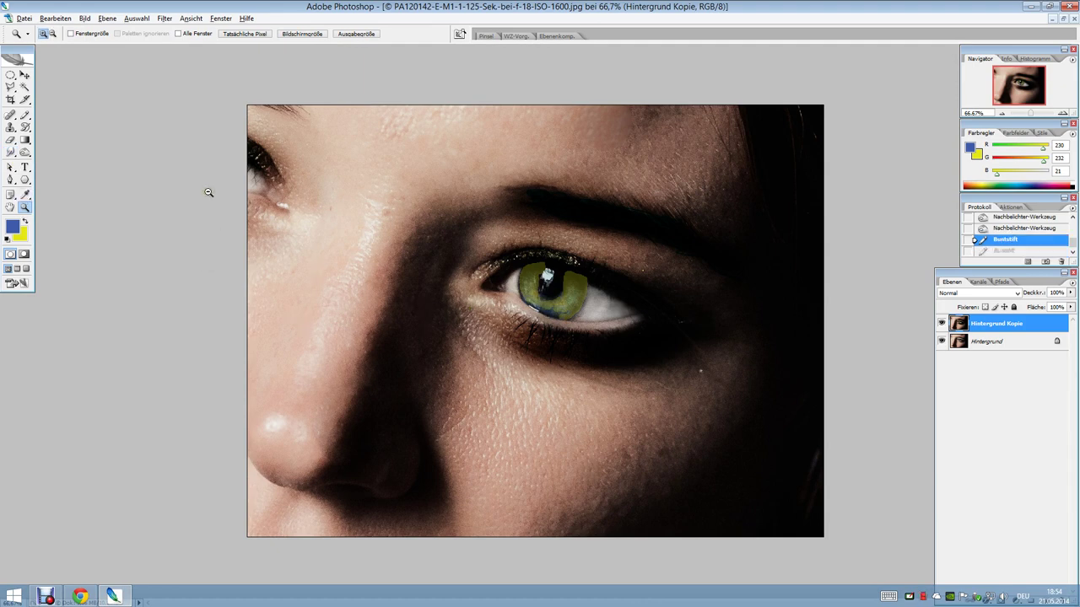
{"action": "key", "text": "ctrl+alt+z"}
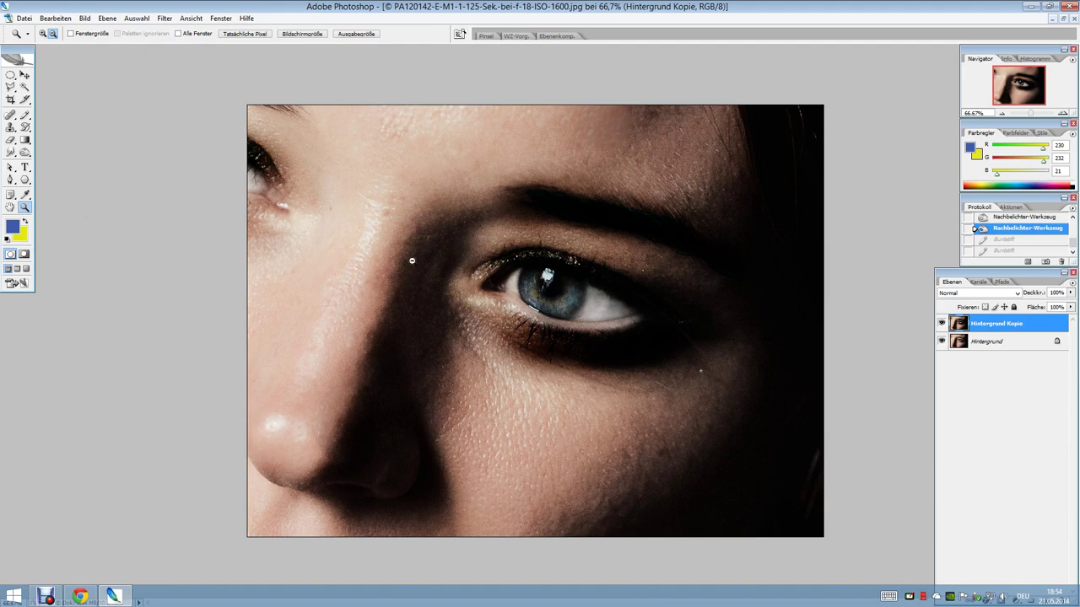
Paint a soft blue Multiply brush stroke at 87% over the iris, then undo to compare
{"action": "left_click_drag", "start_coordinate": [29, 113], "coordinate": [84, 113]}
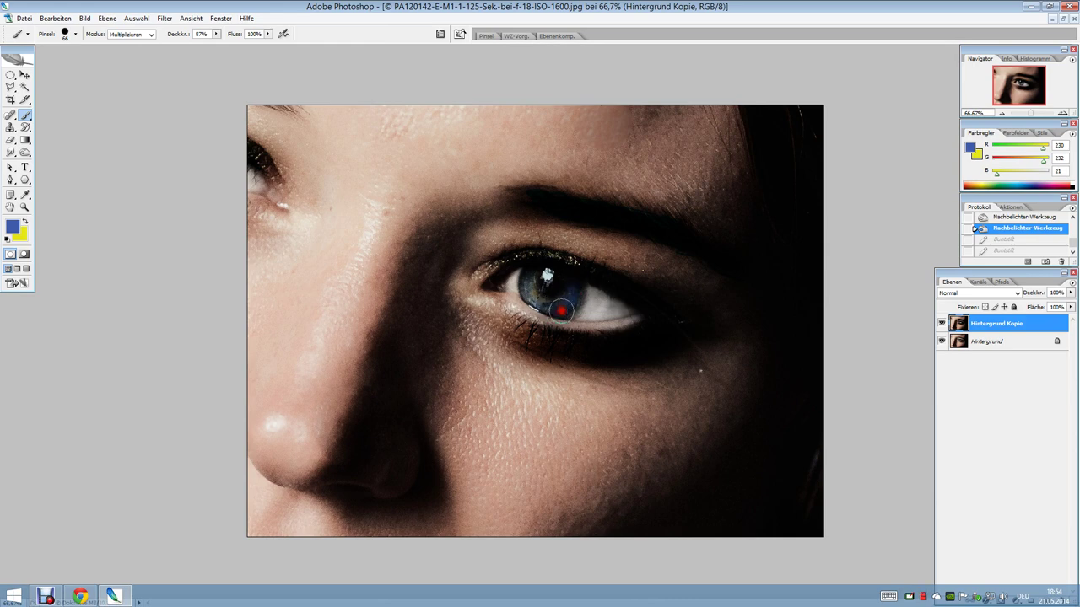
{"action": "left_click_drag", "start_coordinate": [576, 295], "coordinate": [572, 297]}
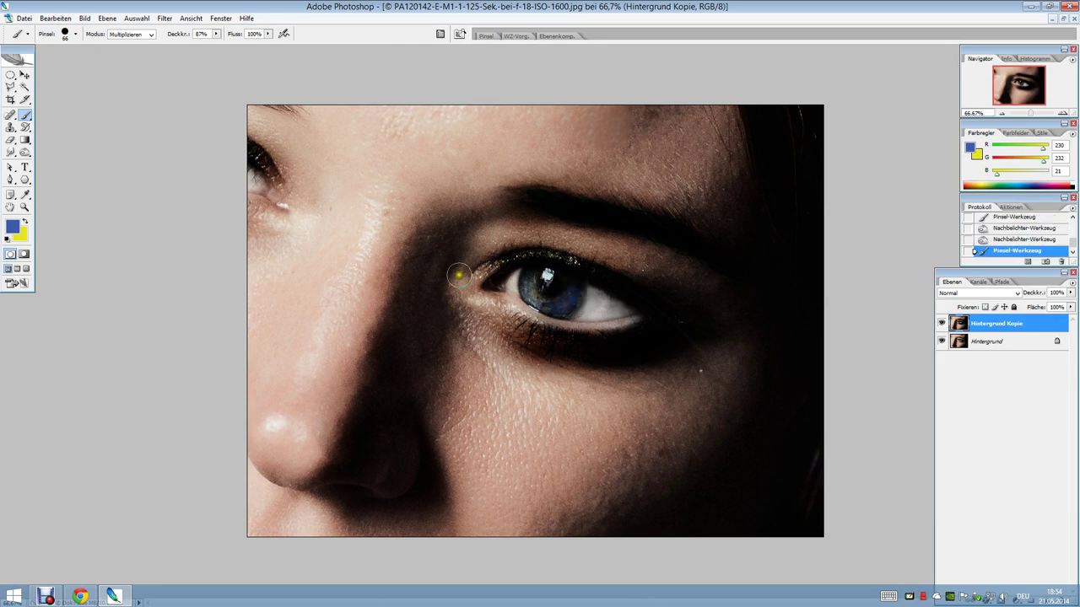
{"action": "key", "text": "ctrl+z"}
{"action": "key", "text": "ctrl+z"}
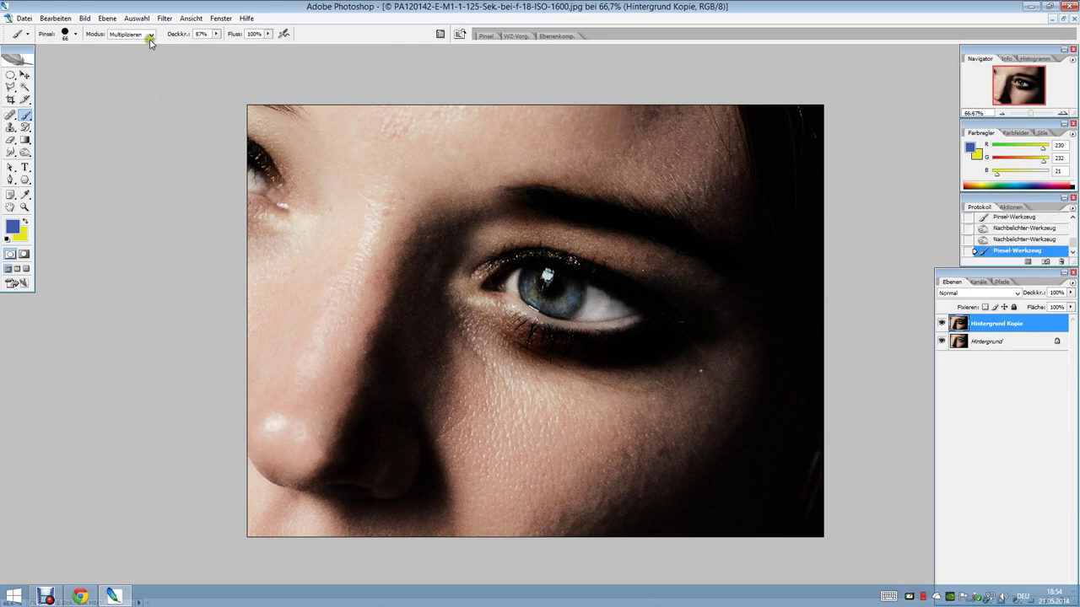
Zoom in to 200% on the eye and pan it toward the centre of the view
{"action": "left_click", "coordinate": [26, 208]}
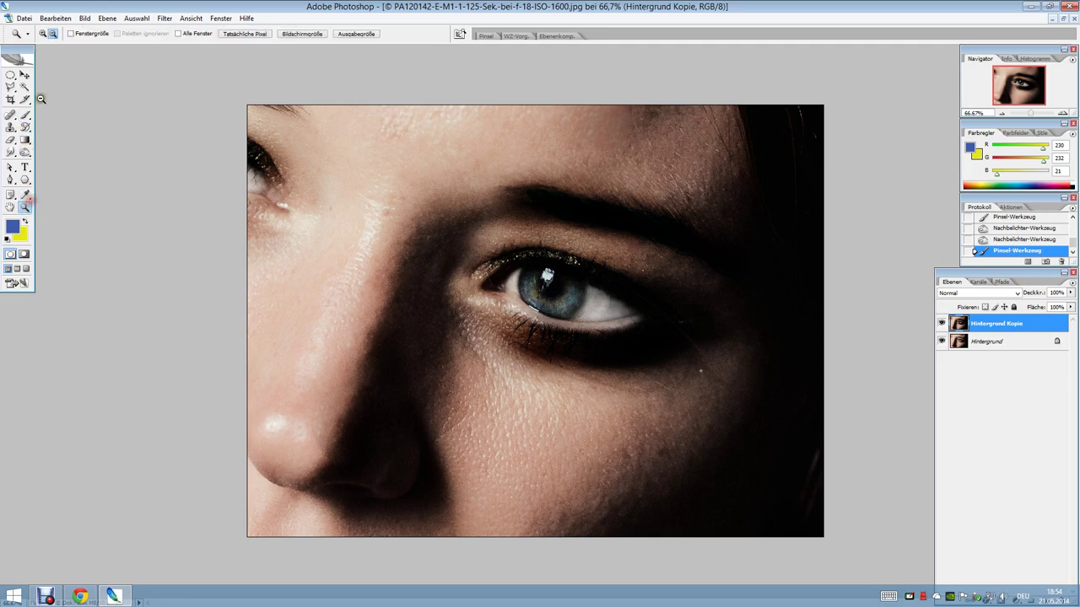
{"action": "left_click", "coordinate": [43, 35]}
{"action": "left_click", "coordinate": [546, 287]}
{"action": "left_click", "coordinate": [537, 317]}
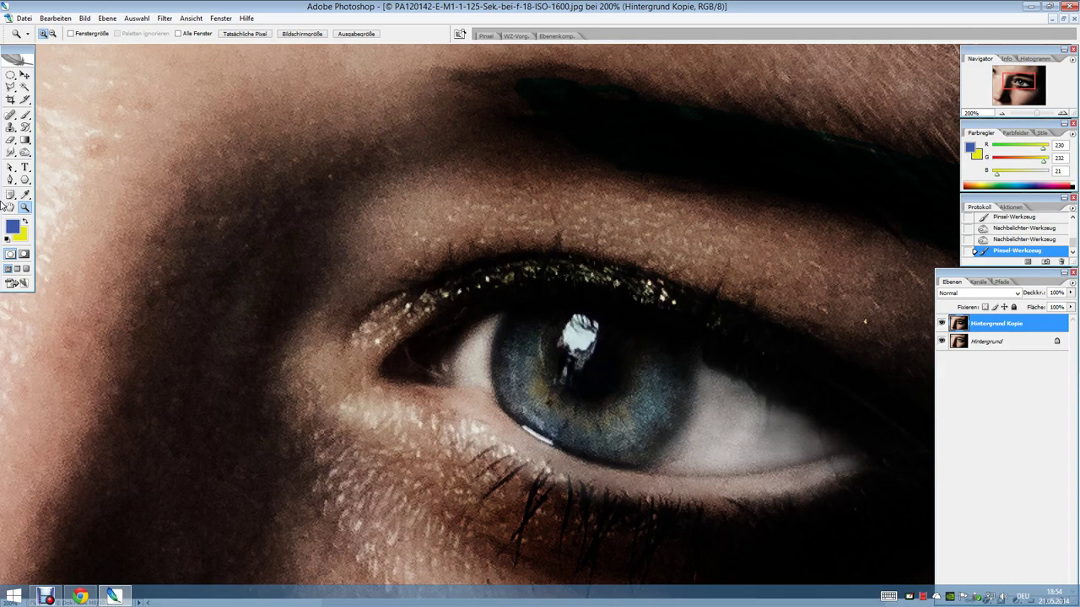
{"action": "left_click", "coordinate": [11, 207]}
{"action": "left_click_drag", "start_coordinate": [232, 356], "coordinate": [84, 251]}
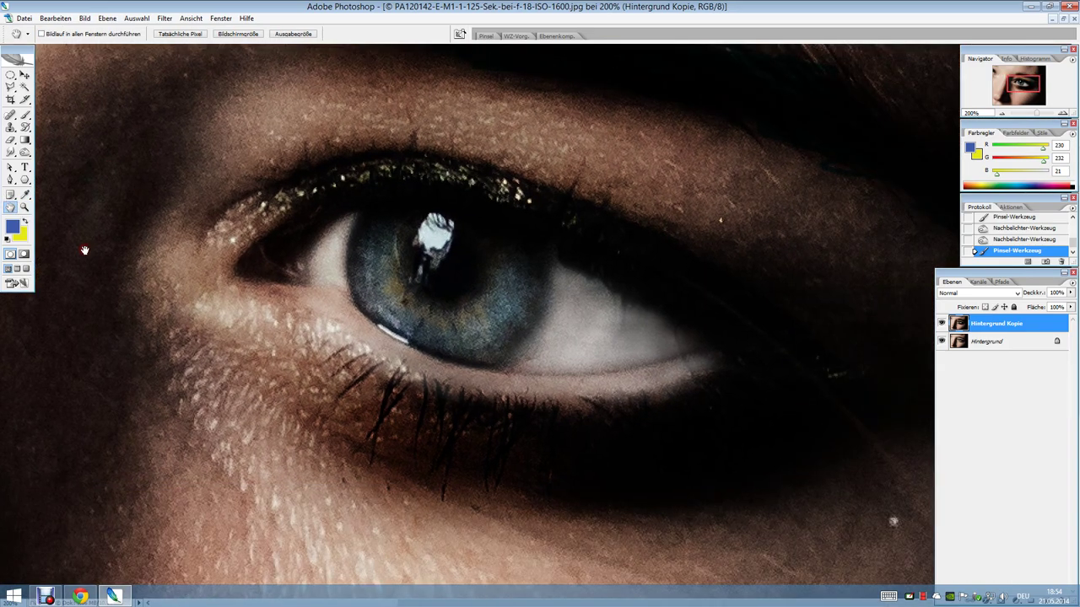
Paint soft blue Multiply brush strokes across the iris, undoing the last lower-iris stroke
{"action": "left_click_drag", "start_coordinate": [25, 114], "coordinate": [72, 113]}
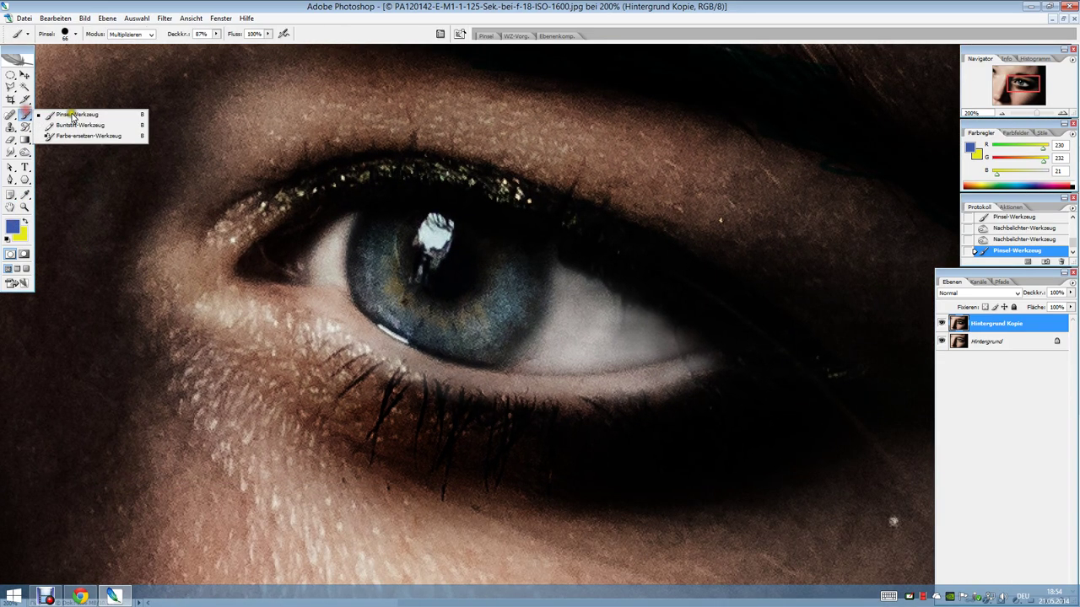
{"action": "left_click_drag", "start_coordinate": [477, 333], "coordinate": [502, 269]}
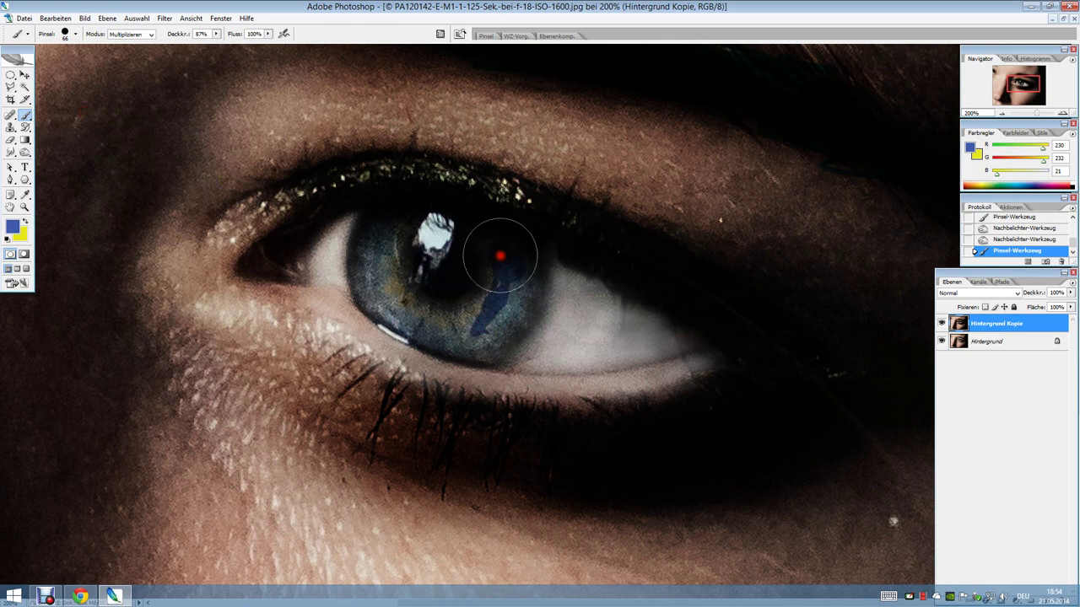
{"action": "mouse_move", "coordinate": [524, 270]}
{"action": "left_mouse_down"}
{"action": "mouse_move", "coordinate": [509, 304]}
{"action": "mouse_move", "coordinate": [530, 285]}
{"action": "mouse_move", "coordinate": [516, 313]}
{"action": "mouse_move", "coordinate": [477, 345]}
{"action": "mouse_move", "coordinate": [433, 332]}
{"action": "mouse_move", "coordinate": [386, 289]}
{"action": "mouse_move", "coordinate": [385, 223]}
{"action": "mouse_move", "coordinate": [361, 258]}
{"action": "mouse_move", "coordinate": [366, 291]}
{"action": "mouse_move", "coordinate": [414, 328]}
{"action": "mouse_move", "coordinate": [456, 338]}
{"action": "mouse_move", "coordinate": [478, 329]}
{"action": "mouse_move", "coordinate": [460, 308]}
{"action": "mouse_move", "coordinate": [489, 282]}
{"action": "mouse_move", "coordinate": [453, 307]}
{"action": "mouse_move", "coordinate": [412, 301]}
{"action": "mouse_move", "coordinate": [385, 272]}
{"action": "mouse_move", "coordinate": [386, 248]}
{"action": "mouse_move", "coordinate": [362, 270]}
{"action": "mouse_move", "coordinate": [362, 295]}
{"action": "mouse_move", "coordinate": [362, 222]}
{"action": "mouse_move", "coordinate": [373, 309]}
{"action": "mouse_move", "coordinate": [458, 338]}
{"action": "mouse_move", "coordinate": [458, 354]}
{"action": "mouse_move", "coordinate": [477, 352]}
{"action": "mouse_move", "coordinate": [467, 317]}
{"action": "left_mouse_up"}
{"action": "key", "text": "ctrl+z"}
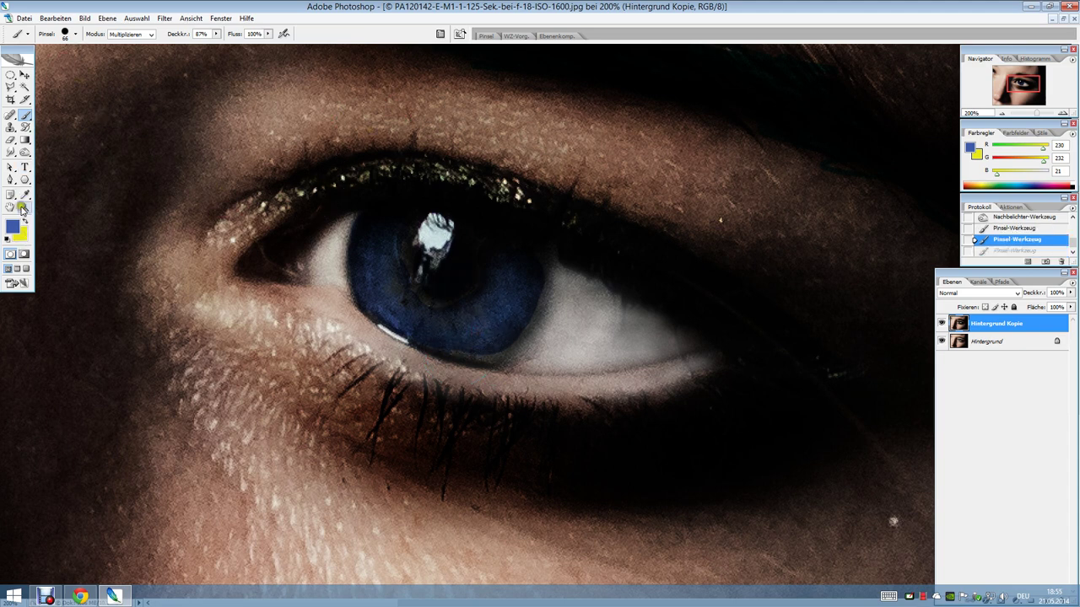
Reduce the brush diameter (Hauptdurchmesser) to 20 px
{"action": "left_click", "coordinate": [76, 35]}
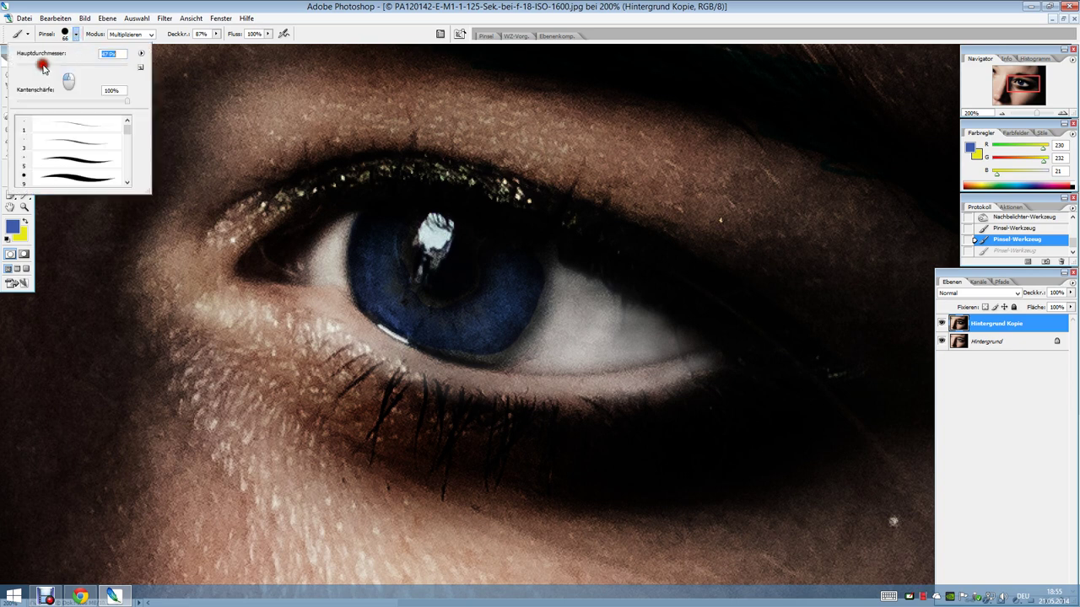
{"action": "left_click_drag", "start_coordinate": [43, 67], "coordinate": [27, 65]}
{"action": "left_click", "coordinate": [493, 359]}
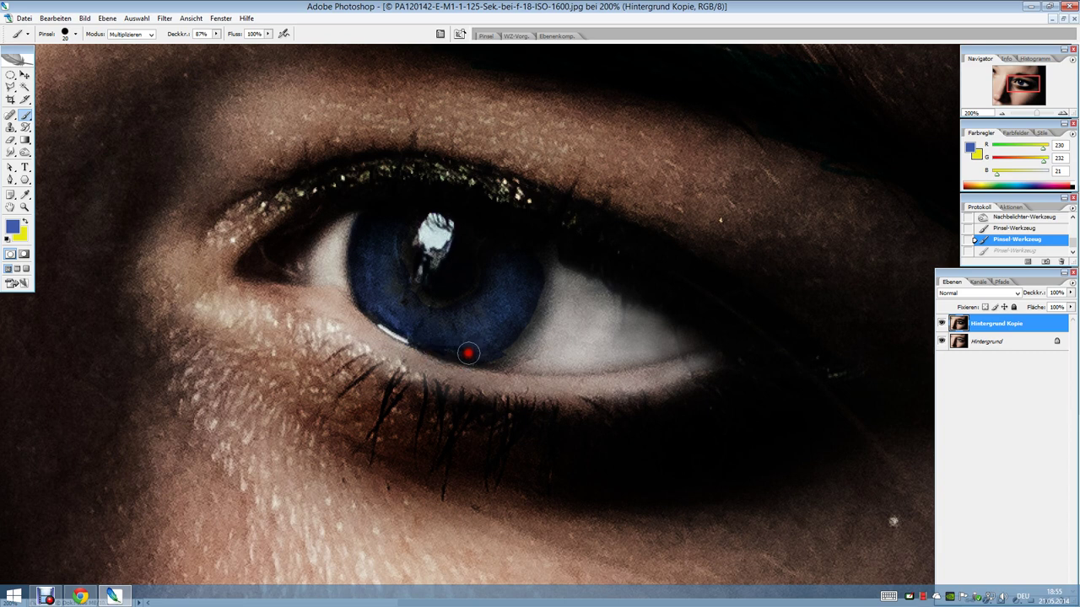
Deepen the blue along the lower and right iris edges and across its centre
{"action": "left_click_drag", "start_coordinate": [496, 351], "coordinate": [493, 355]}
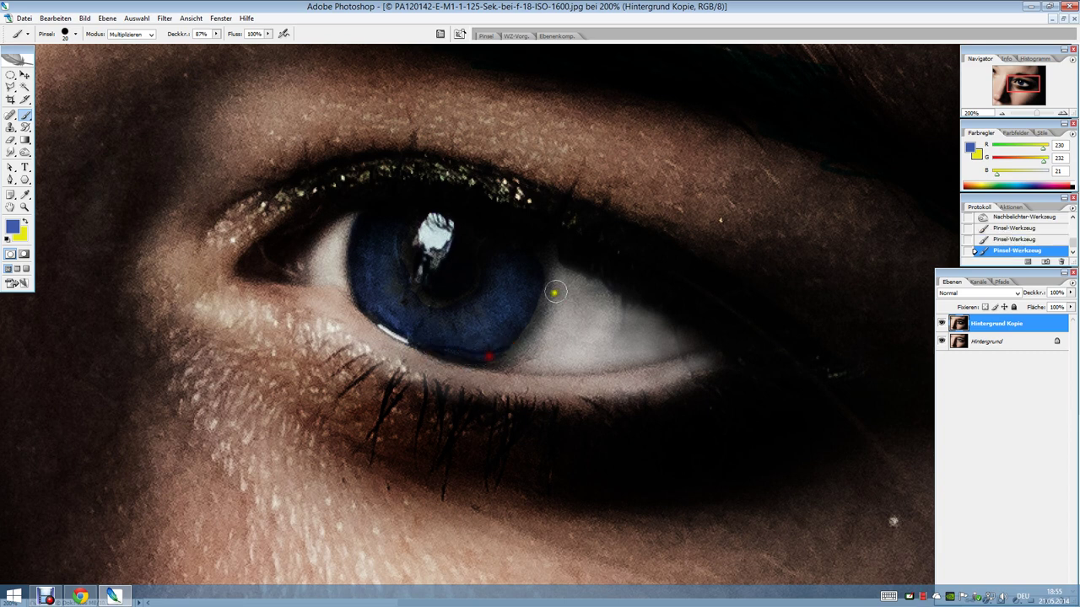
{"action": "left_click_drag", "start_coordinate": [536, 251], "coordinate": [530, 264]}
{"action": "left_click_drag", "start_coordinate": [481, 232], "coordinate": [476, 264]}
{"action": "mouse_move", "coordinate": [431, 297]}
{"action": "left_mouse_down"}
{"action": "mouse_move", "coordinate": [464, 296]}
{"action": "mouse_move", "coordinate": [430, 302]}
{"action": "mouse_move", "coordinate": [408, 265]}
{"action": "left_mouse_up"}
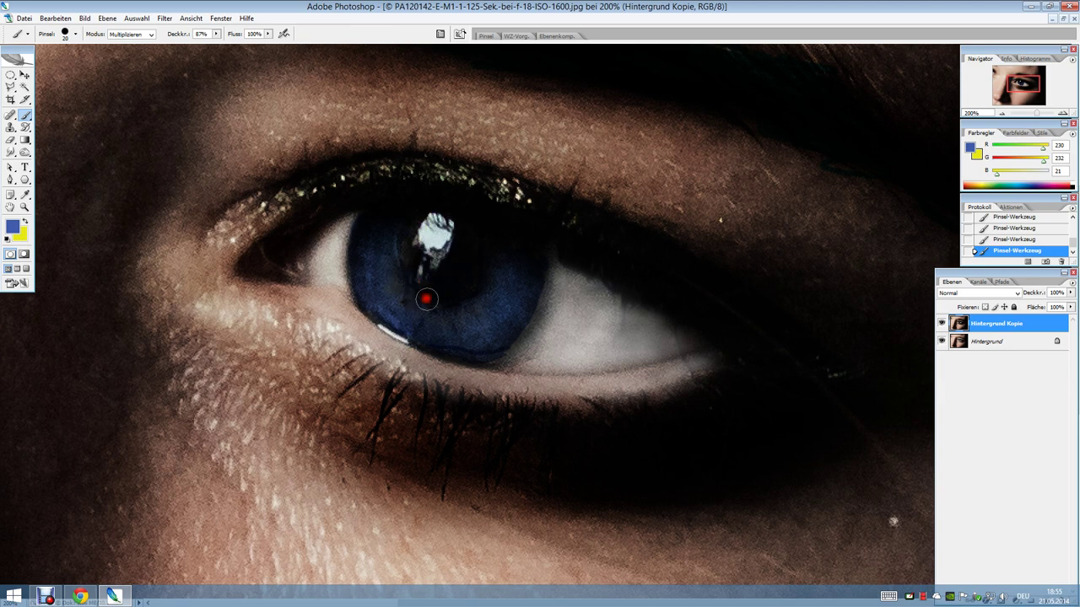
{"action": "mouse_move", "coordinate": [426, 299]}
{"action": "left_mouse_down"}
{"action": "mouse_move", "coordinate": [446, 303]}
{"action": "mouse_move", "coordinate": [478, 286]}
{"action": "left_mouse_up"}
Switch to the Spot Healing Brush and trial-heal the iris, including in Normal mode, undoing results
{"action": "left_click_drag", "start_coordinate": [26, 154], "coordinate": [62, 156]}
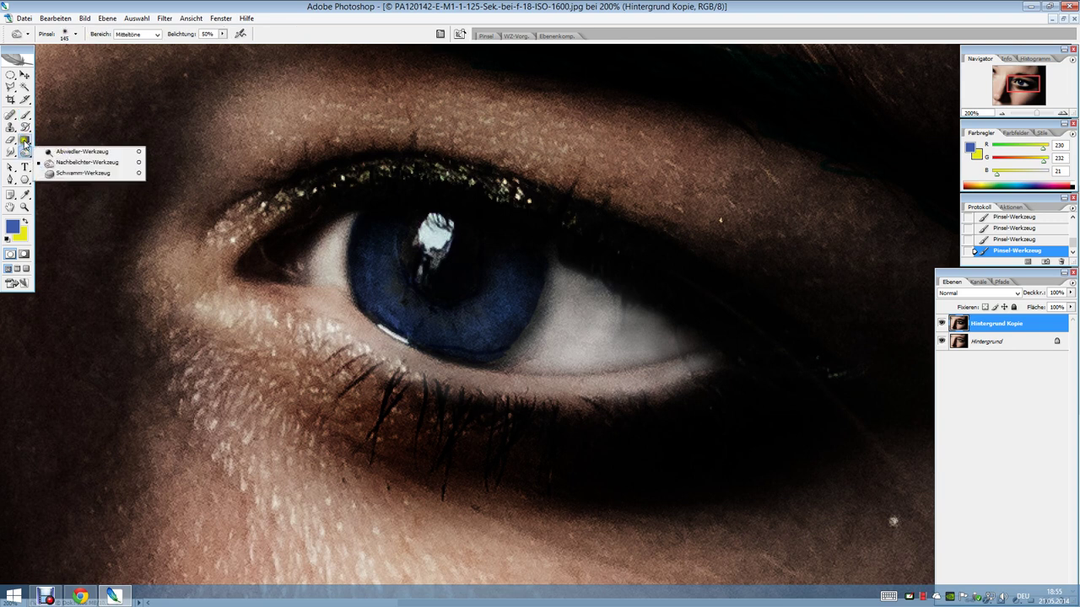
{"action": "left_click_drag", "start_coordinate": [10, 118], "coordinate": [51, 113]}
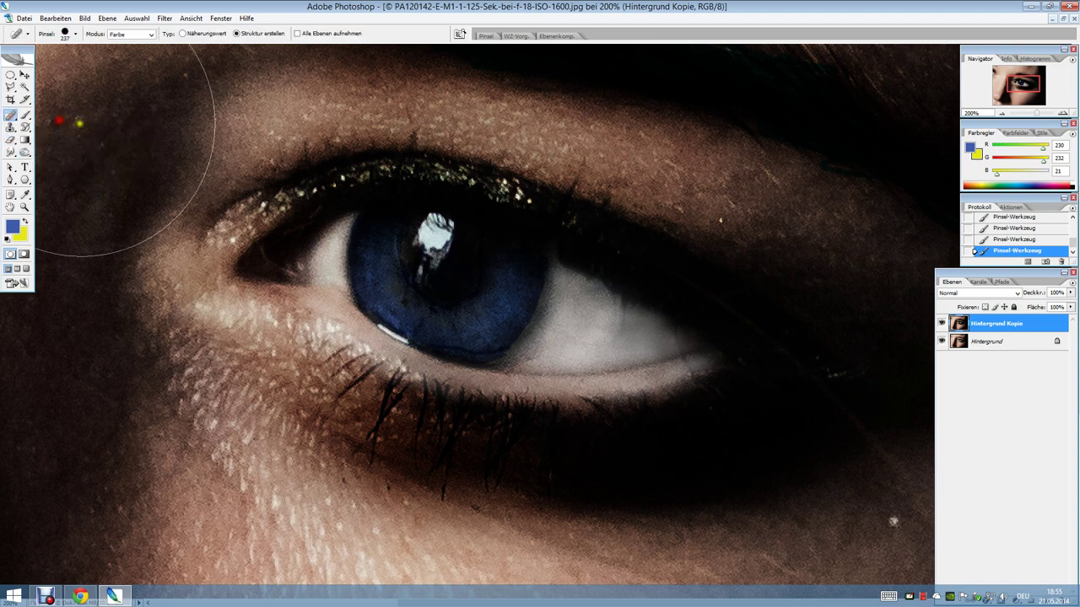
{"action": "mouse_move", "coordinate": [428, 282]}
{"action": "left_mouse_down"}
{"action": "mouse_move", "coordinate": [454, 307]}
{"action": "mouse_move", "coordinate": [448, 285]}
{"action": "left_mouse_up"}
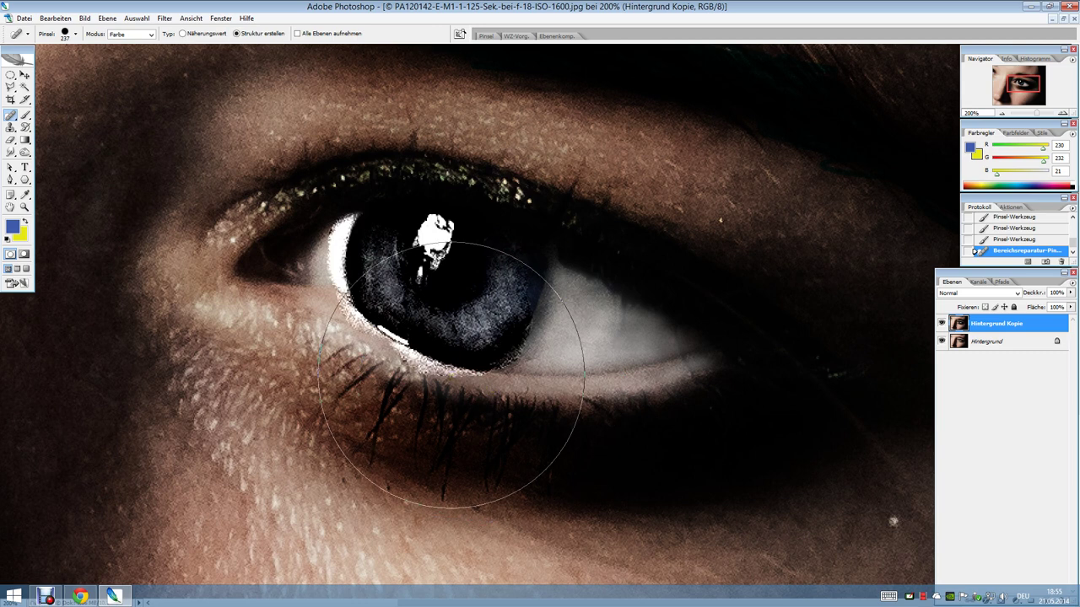
{"action": "key", "text": "ctrl+z"}
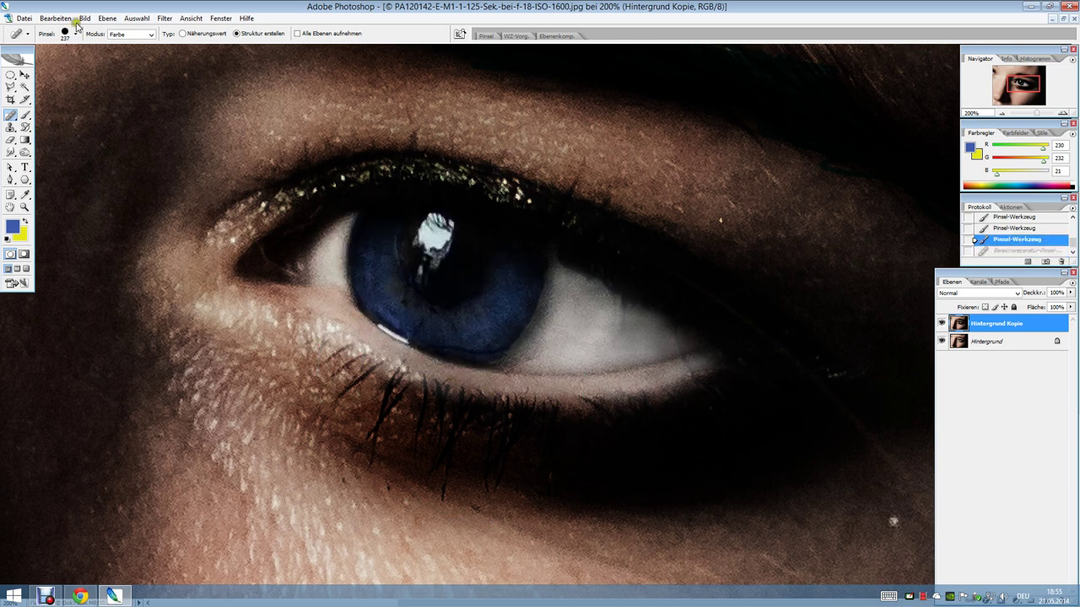
{"action": "left_click", "coordinate": [151, 36]}
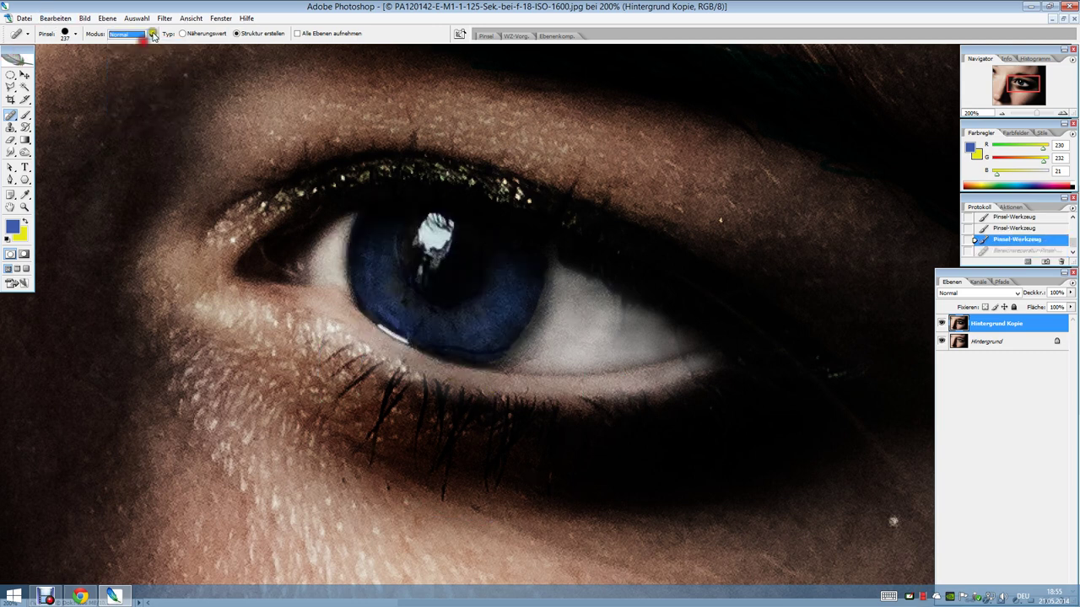
{"action": "mouse_move", "coordinate": [456, 312]}
{"action": "left_mouse_down"}
{"action": "mouse_move", "coordinate": [406, 336]}
{"action": "mouse_move", "coordinate": [478, 294]}
{"action": "mouse_move", "coordinate": [495, 241]}
{"action": "mouse_move", "coordinate": [414, 222]}
{"action": "mouse_move", "coordinate": [399, 316]}
{"action": "left_mouse_up"}
{"action": "key", "text": "ctrl+z"}
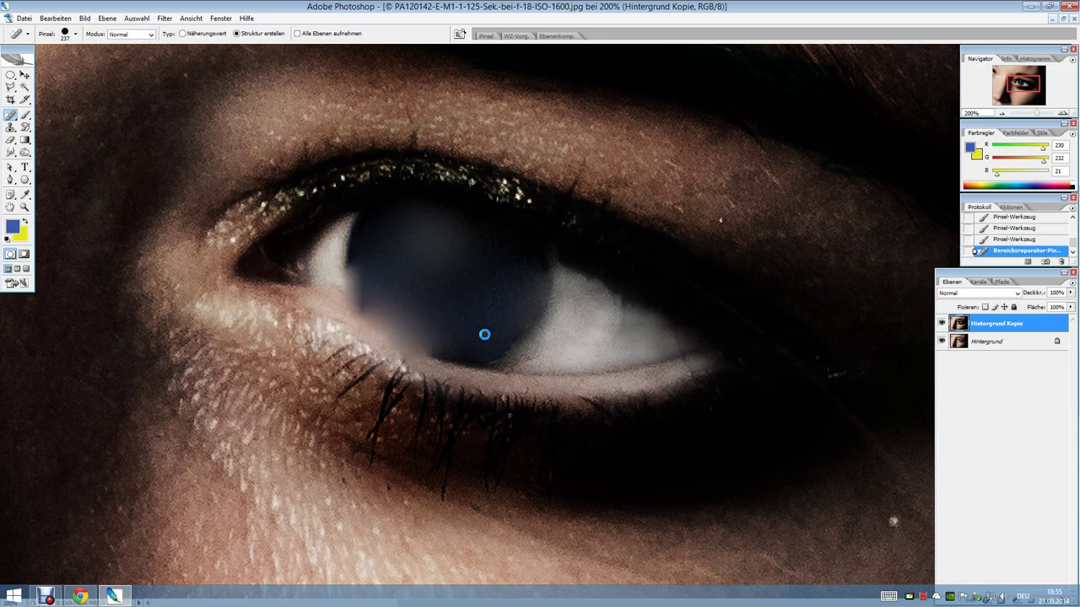
Cancel a free transform and undo another blurred spot-heal on the iris
{"action": "key", "text": "ctrl+t"}
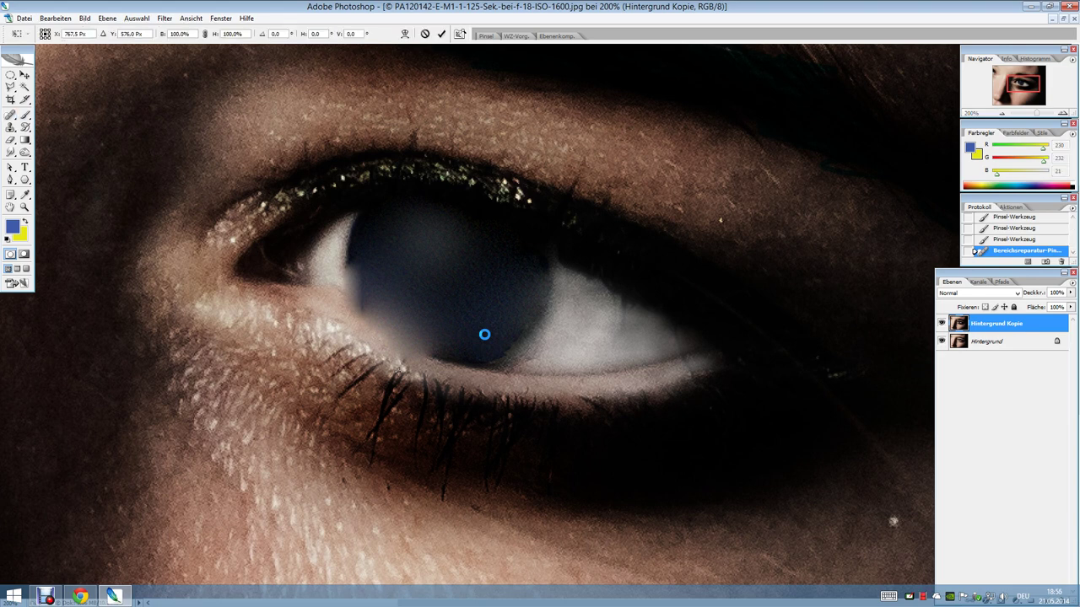
{"action": "left_click", "coordinate": [425, 34]}
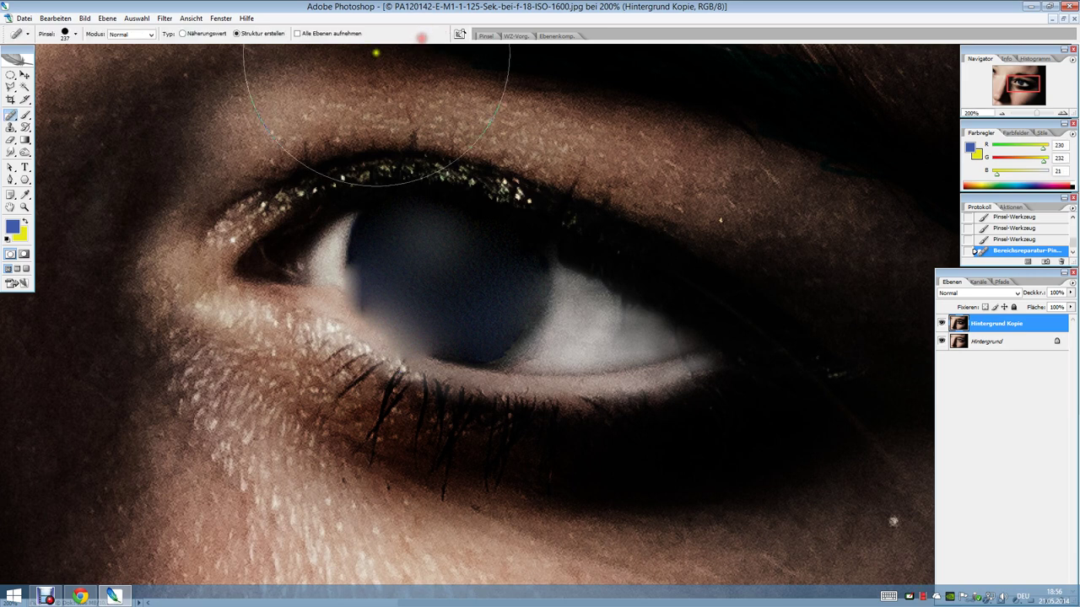
{"action": "key", "text": "ctrl+z"}
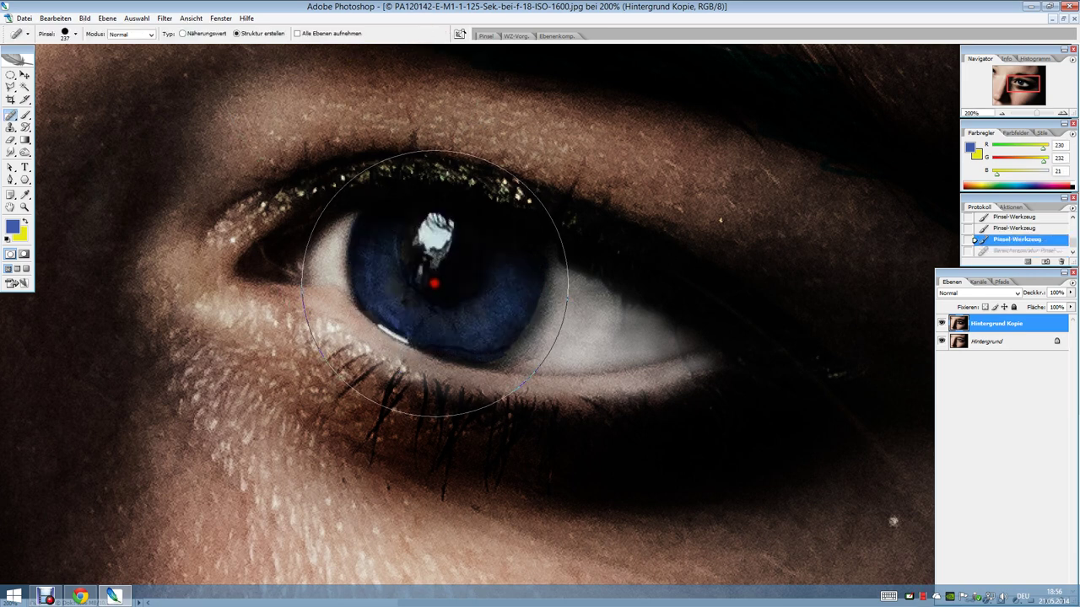
{"action": "left_click", "coordinate": [434, 281]}
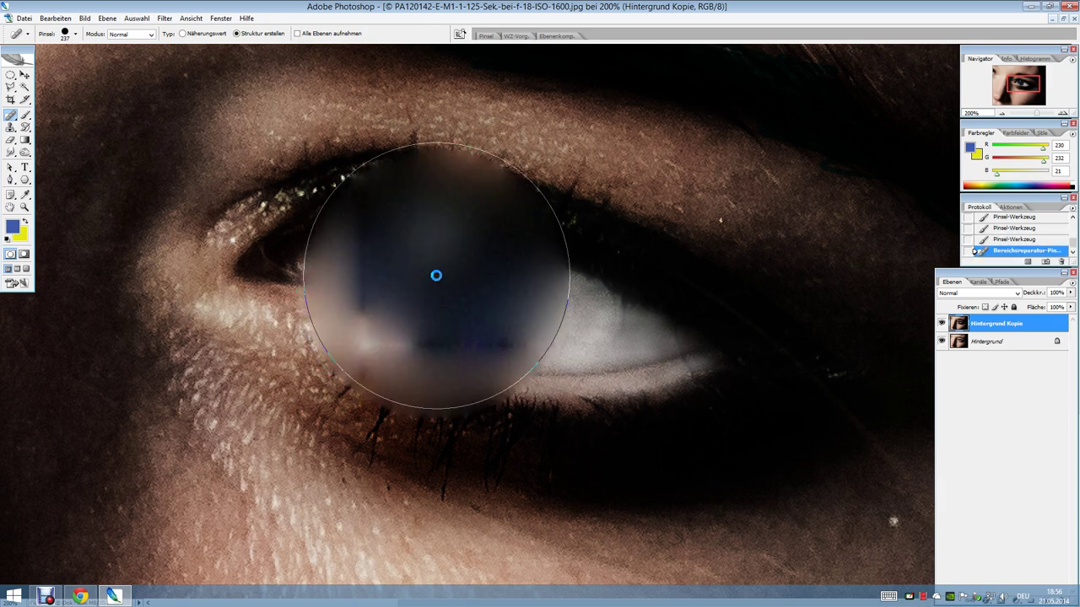
{"action": "key", "text": "ctrl+z"}
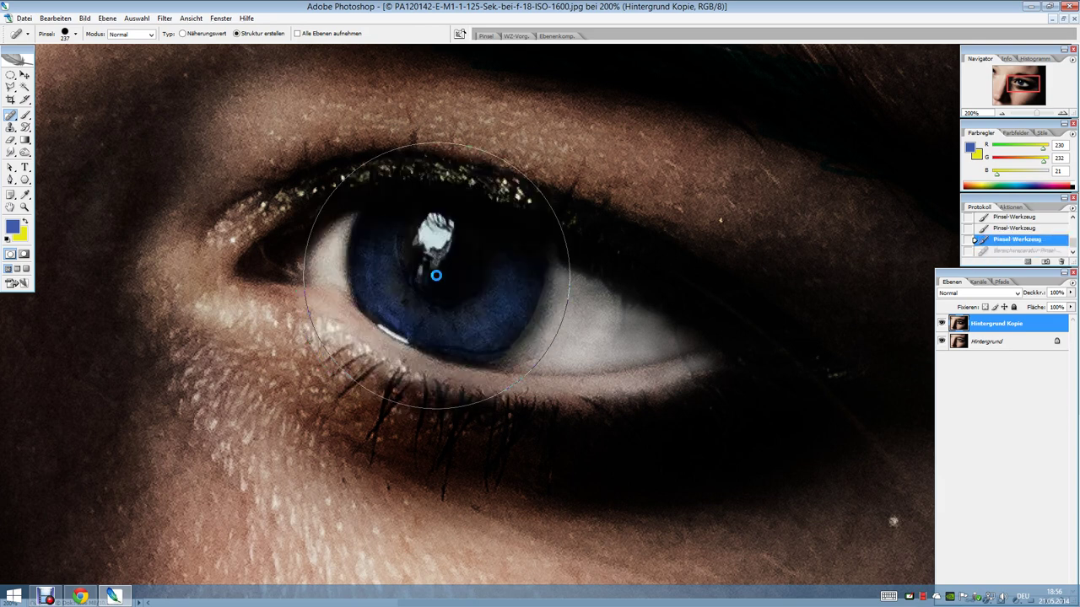
Set spot healing to Proximity Match (Näherungswert), undo its grey patch, and set diameter 52 px
{"action": "left_click", "coordinate": [187, 36]}
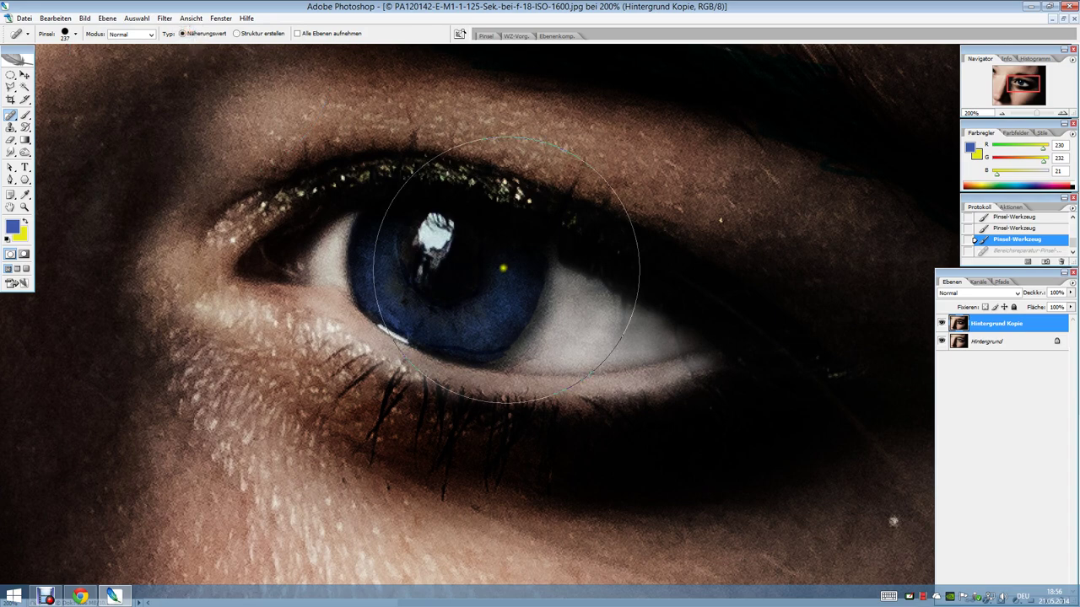
{"action": "left_click_drag", "start_coordinate": [506, 253], "coordinate": [455, 253]}
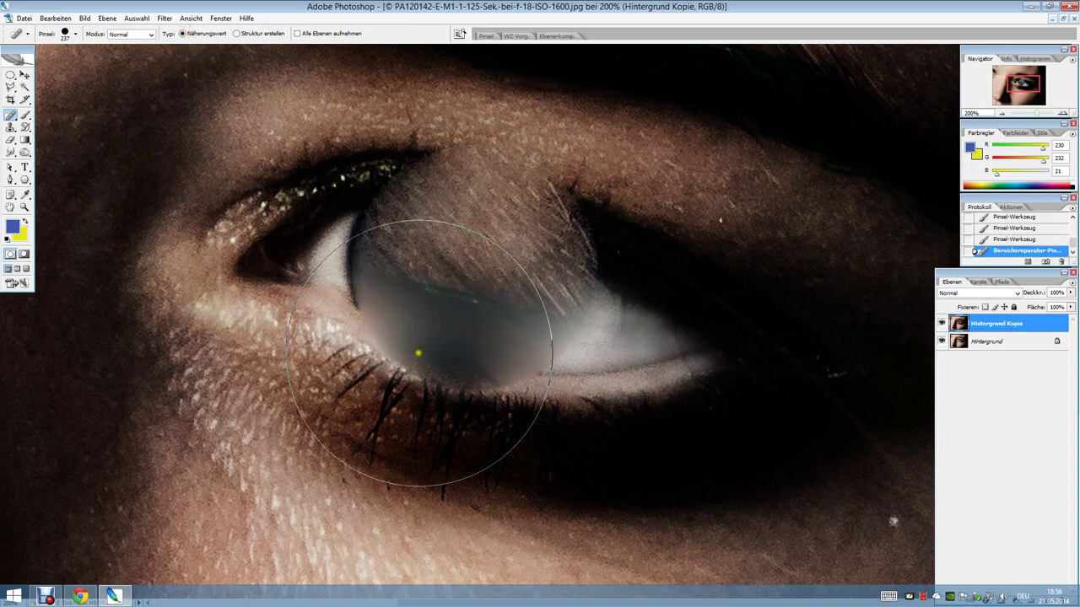
{"action": "key", "text": "ctrl+z"}
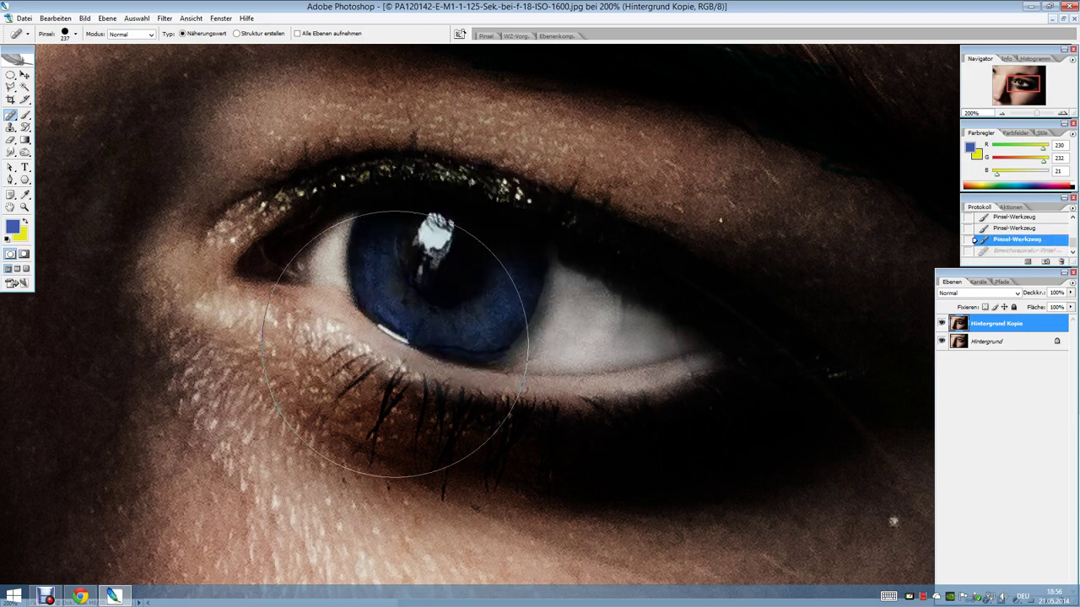
{"action": "left_click", "coordinate": [75, 34]}
{"action": "left_click_drag", "start_coordinate": [93, 66], "coordinate": [44, 65]}
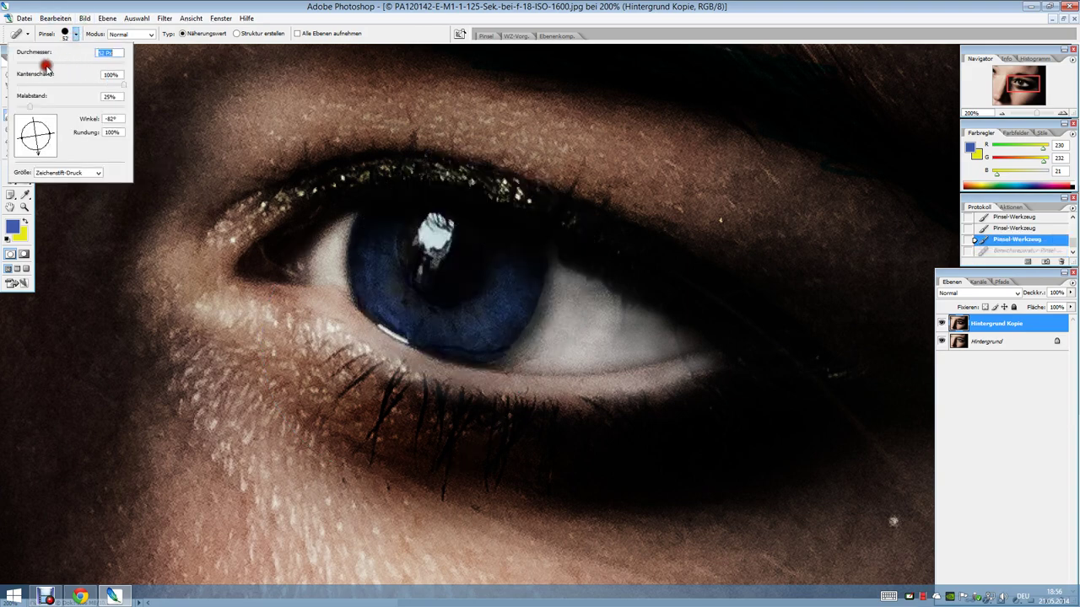
Try 52 px spot-healing strokes on the iris and eye white, undoing them
{"action": "left_click", "coordinate": [463, 307]}
{"action": "mouse_move", "coordinate": [481, 343]}
{"action": "left_mouse_down"}
{"action": "mouse_move", "coordinate": [469, 295]}
{"action": "mouse_move", "coordinate": [434, 289]}
{"action": "mouse_move", "coordinate": [436, 304]}
{"action": "mouse_move", "coordinate": [412, 272]}
{"action": "mouse_move", "coordinate": [371, 284]}
{"action": "mouse_move", "coordinate": [379, 313]}
{"action": "mouse_move", "coordinate": [429, 320]}
{"action": "mouse_move", "coordinate": [473, 306]}
{"action": "mouse_move", "coordinate": [514, 270]}
{"action": "left_mouse_up"}
{"action": "mouse_move", "coordinate": [570, 348]}
{"action": "left_mouse_down"}
{"action": "mouse_move", "coordinate": [531, 306]}
{"action": "mouse_move", "coordinate": [512, 343]}
{"action": "left_mouse_up"}
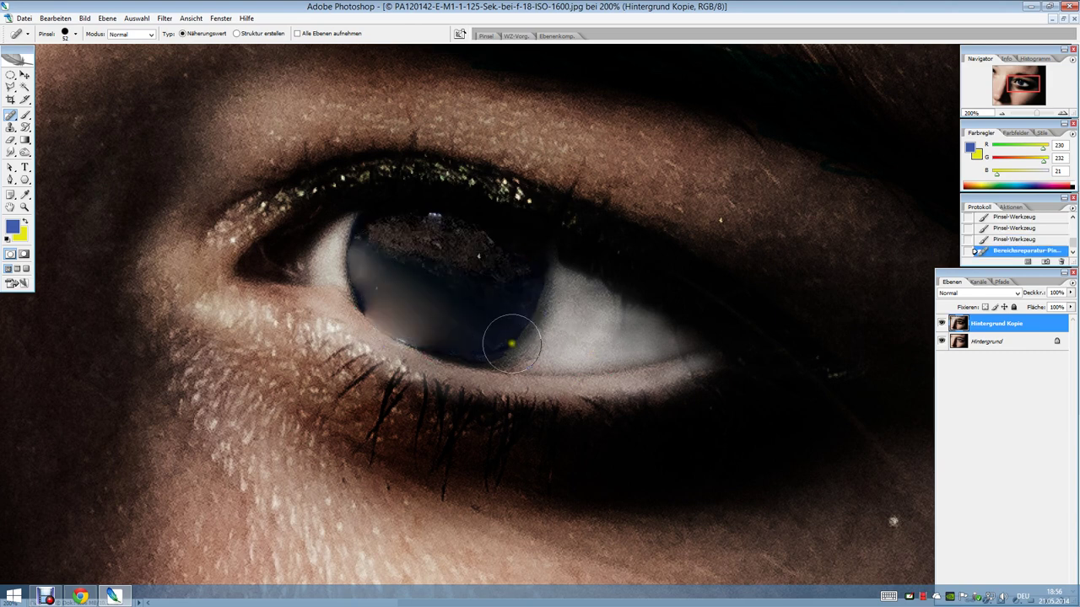
{"action": "key", "text": "ctrl+z"}
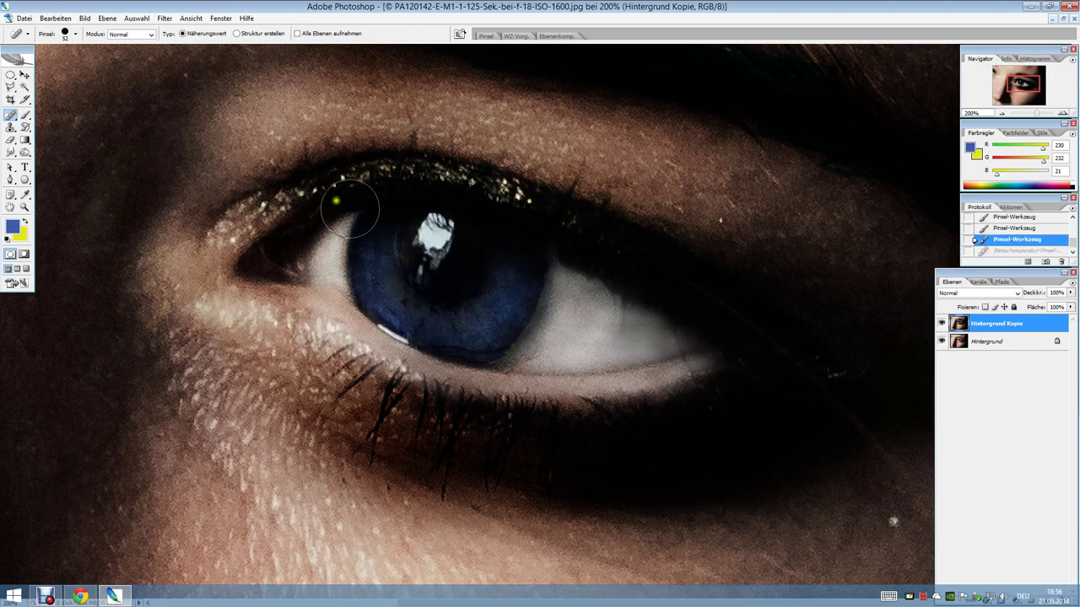
{"action": "mouse_move", "coordinate": [513, 320]}
{"action": "left_mouse_down"}
{"action": "mouse_move", "coordinate": [475, 322]}
{"action": "mouse_move", "coordinate": [489, 337]}
{"action": "left_mouse_up"}
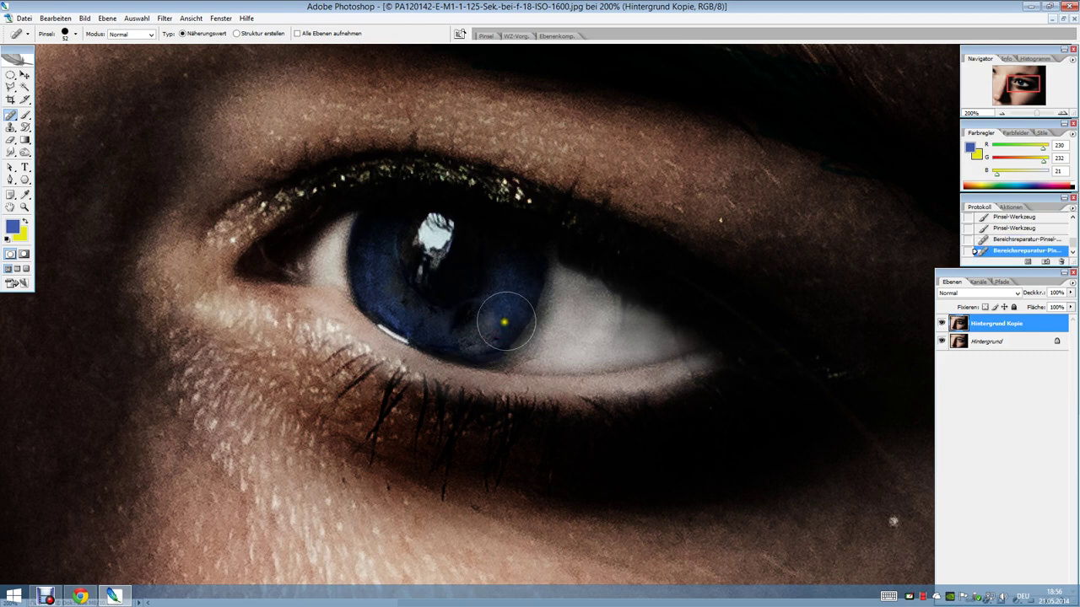
{"action": "key", "text": "ctrl+z"}
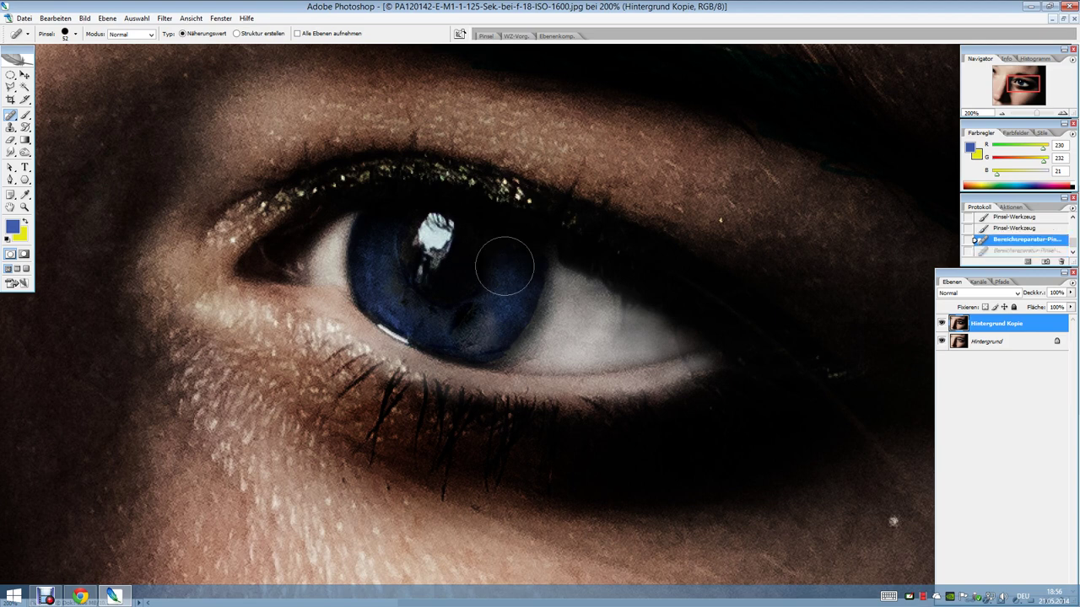
{"action": "key", "text": "ctrl+alt+z"}
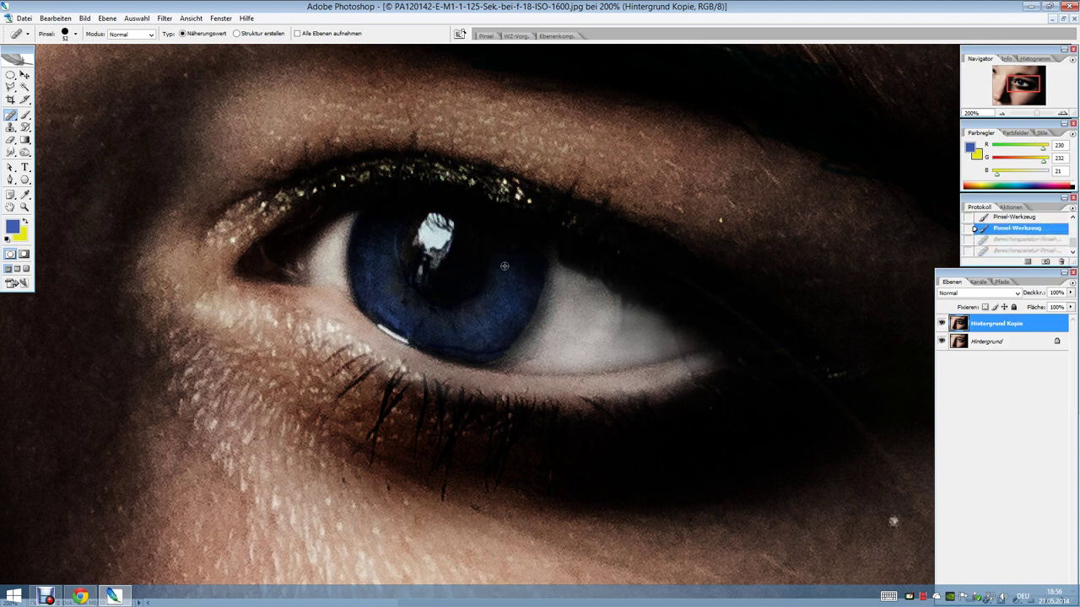
Spot-heal the red, yellow and orange blemishes on the lower iris, dismissing a notice
{"action": "left_click_drag", "start_coordinate": [442, 352], "coordinate": [508, 316]}
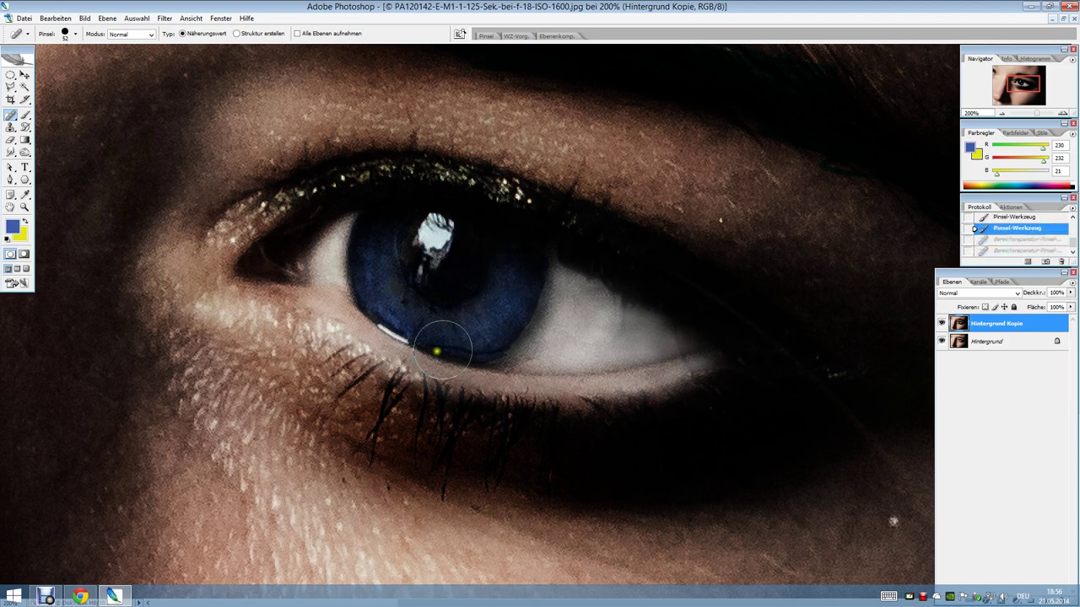
{"action": "left_click", "coordinate": [496, 309], "text": "alt"}
{"action": "left_click", "coordinate": [516, 237]}
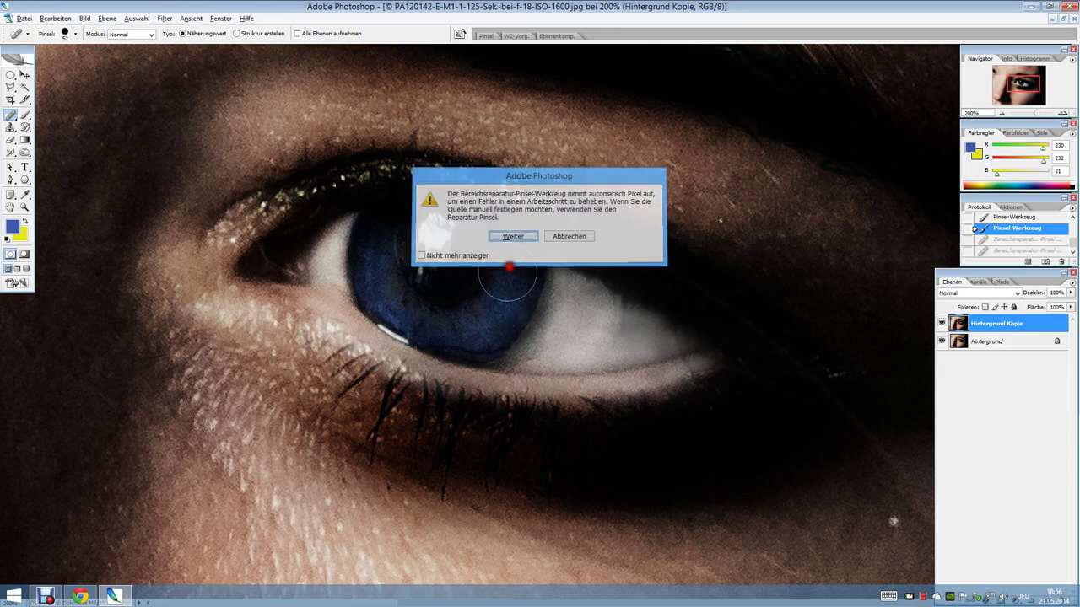
{"action": "left_click_drag", "start_coordinate": [483, 349], "coordinate": [501, 349]}
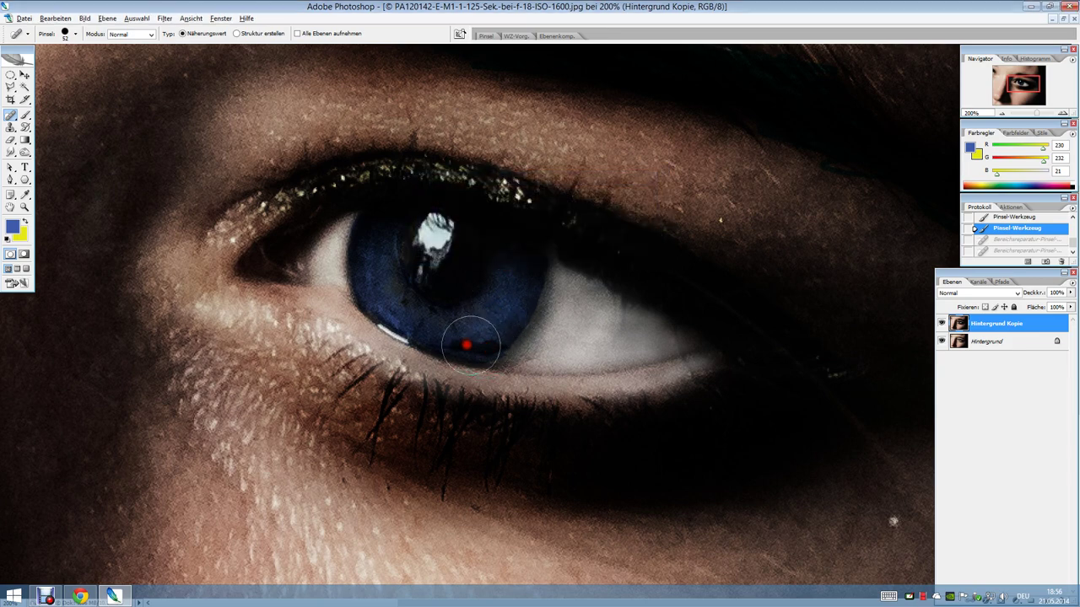
{"action": "left_click", "coordinate": [501, 348]}
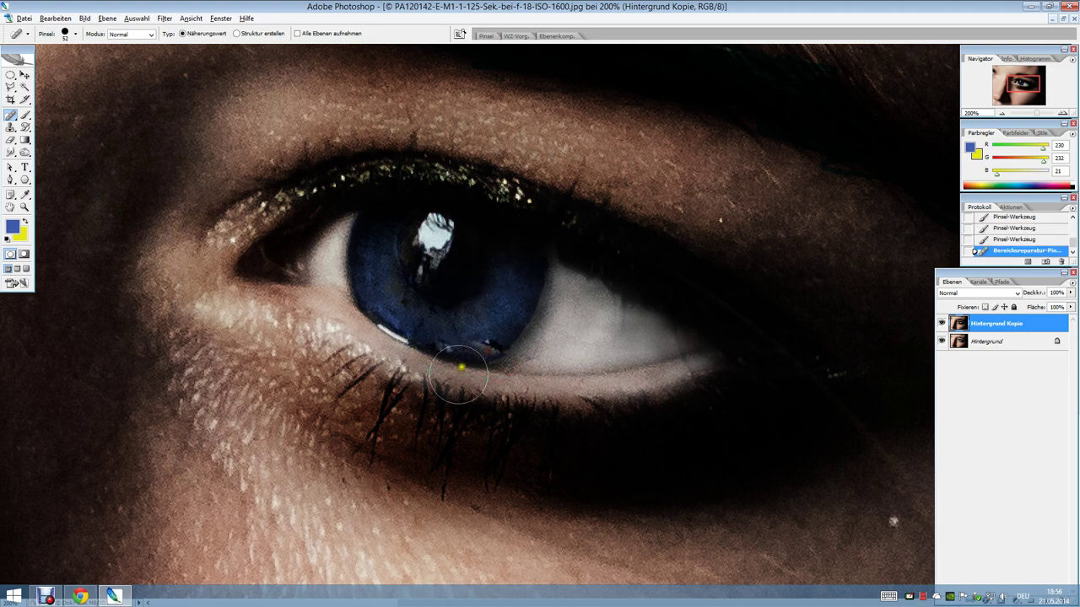
{"action": "left_click", "coordinate": [466, 330]}
Reselect the Spot Healing Brush and heal spots along the lower iris edge
{"action": "key", "text": "z"}
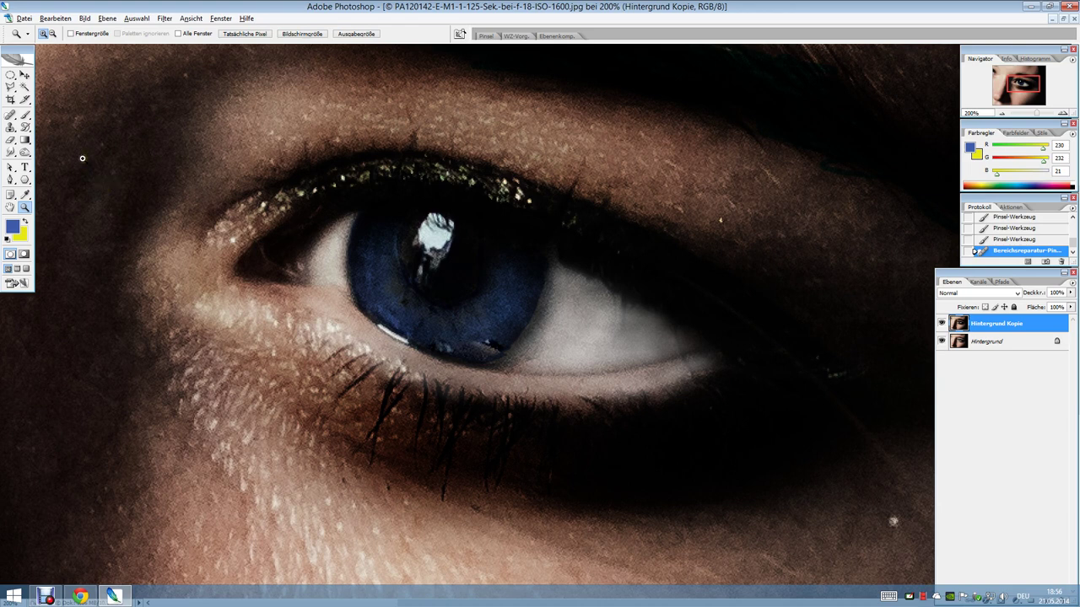
{"action": "left_click", "coordinate": [22, 142]}
{"action": "left_click", "coordinate": [10, 118]}
{"action": "left_click", "coordinate": [59, 118]}
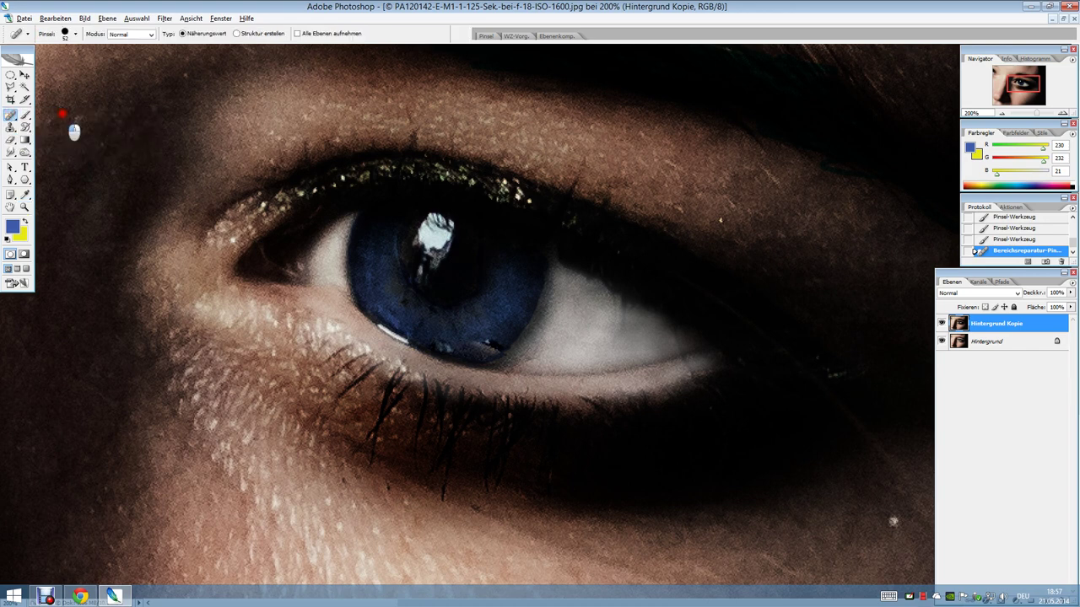
{"action": "left_click", "coordinate": [485, 344]}
{"action": "left_click_drag", "start_coordinate": [485, 344], "coordinate": [499, 348]}
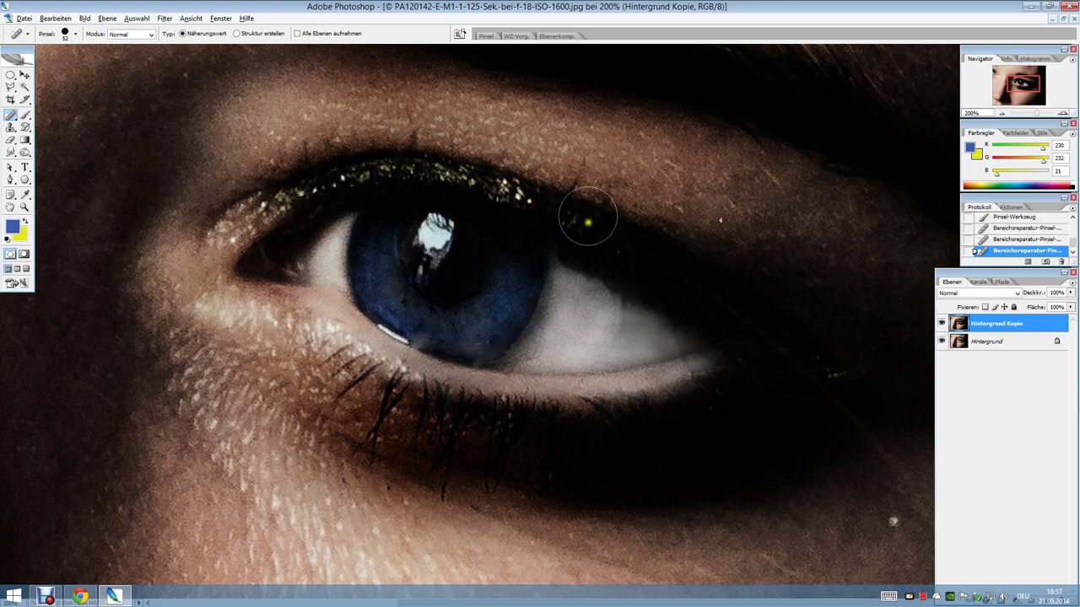
{"action": "left_click_drag", "start_coordinate": [489, 313], "coordinate": [472, 308]}
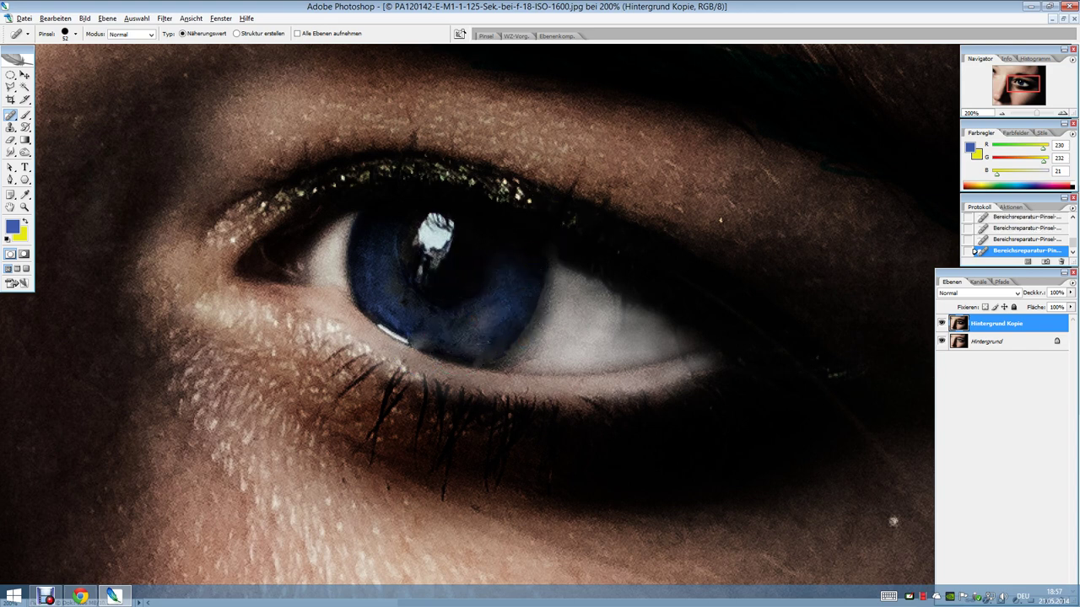
Undo the lower-iris repairs and larger trial heals, stepping back to the first healing result
{"action": "key", "text": "ctrl+alt+z"}
{"action": "key", "text": "ctrl+alt+z"}
{"action": "key", "text": "ctrl+alt+z"}
{"action": "key", "text": "ctrl+alt+z"}
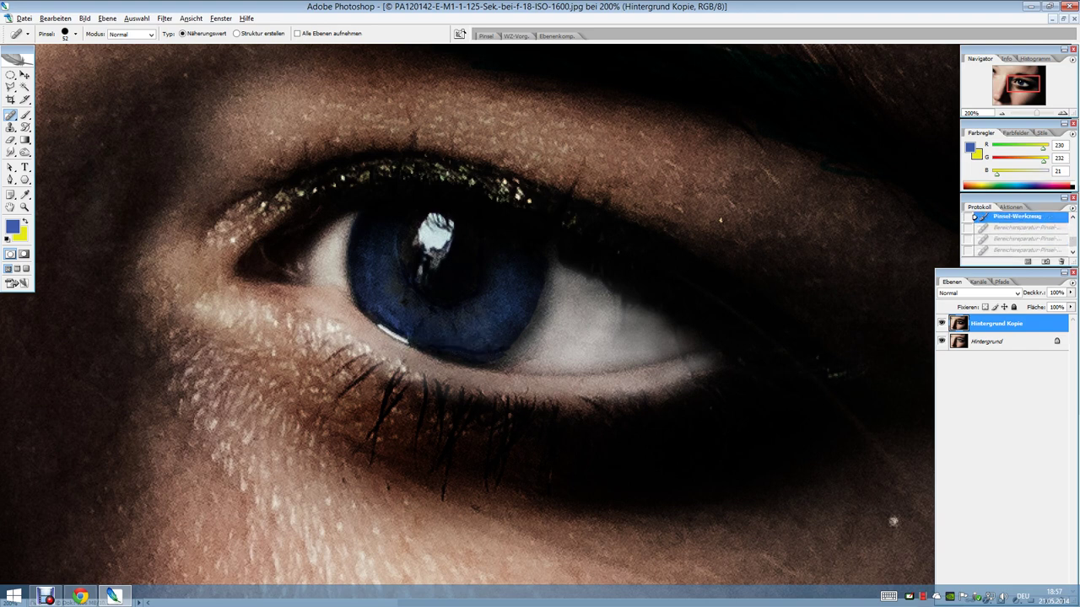
{"action": "key", "text": "ctrl+alt+z"}
{"action": "mouse_move", "coordinate": [482, 310]}
{"action": "left_mouse_down"}
{"action": "mouse_move", "coordinate": [410, 320]}
{"action": "mouse_move", "coordinate": [510, 306]}
{"action": "mouse_move", "coordinate": [507, 279]}
{"action": "left_mouse_up"}
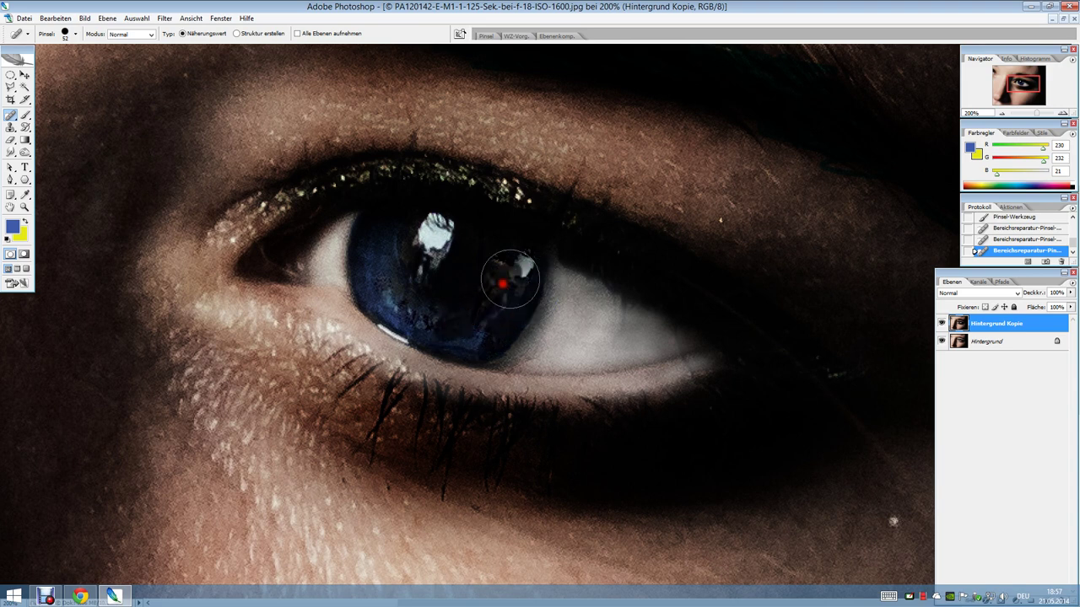
{"action": "left_click_drag", "start_coordinate": [460, 310], "coordinate": [569, 308]}
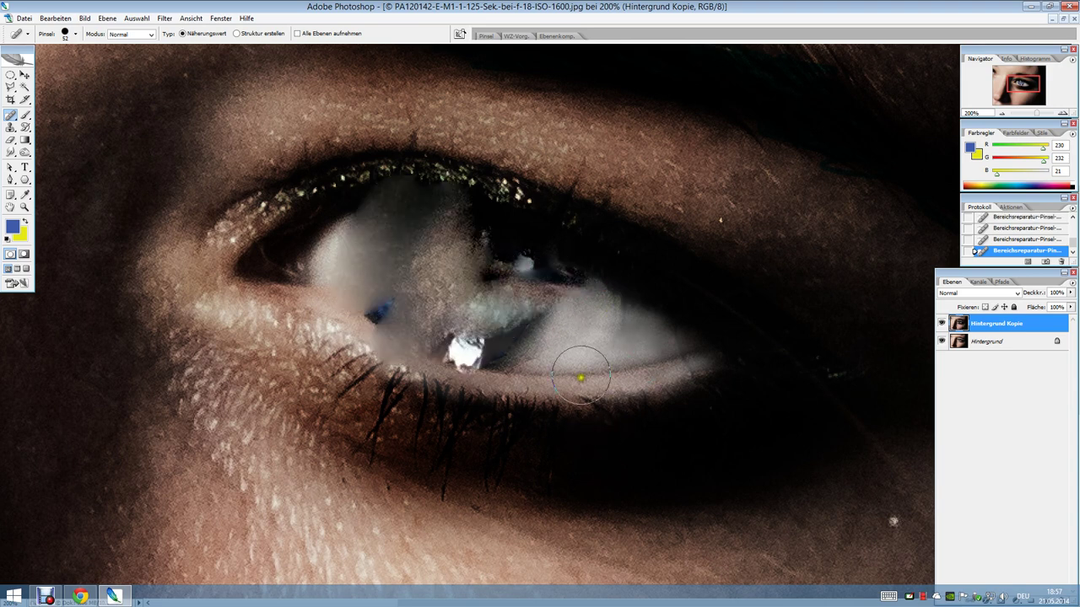
{"action": "key", "text": "ctrl+z"}
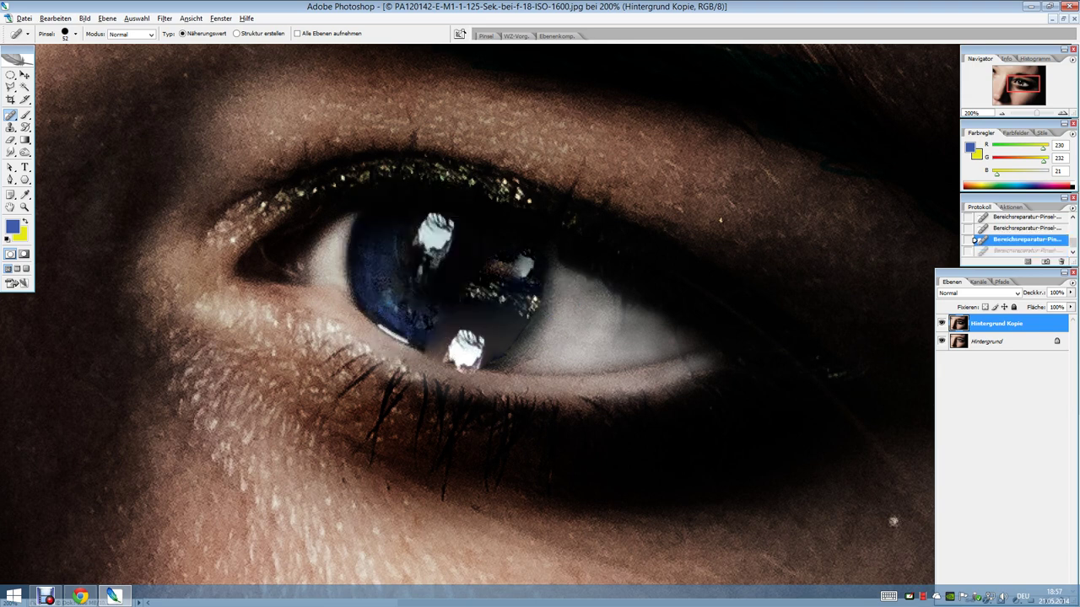
{"action": "key", "text": "ctrl+alt+z"}
{"action": "key", "text": "ctrl+alt+z"}
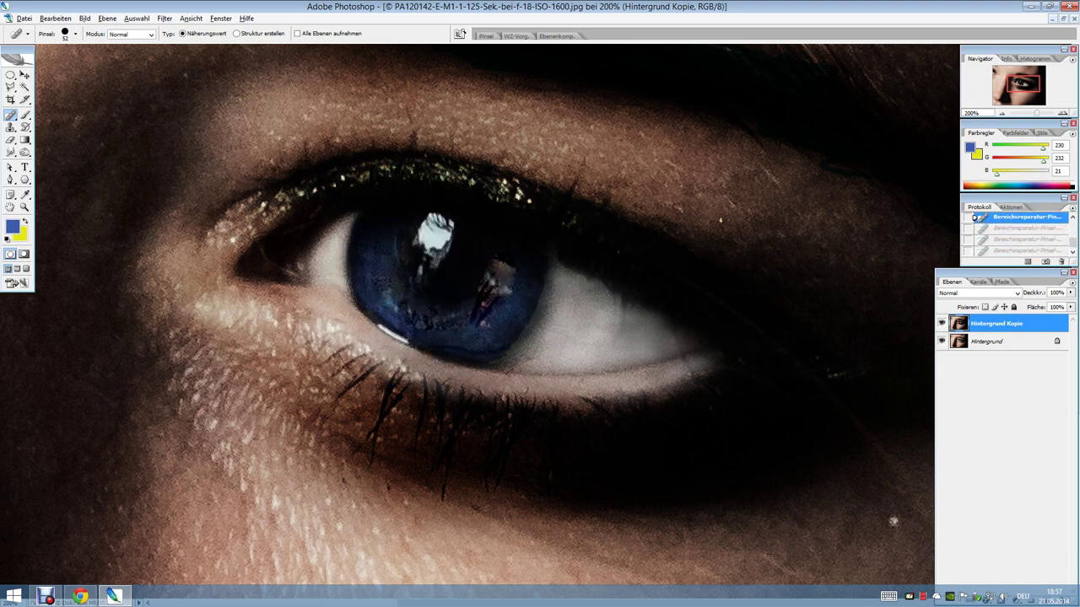
{"action": "key", "text": "ctrl+alt+z"}
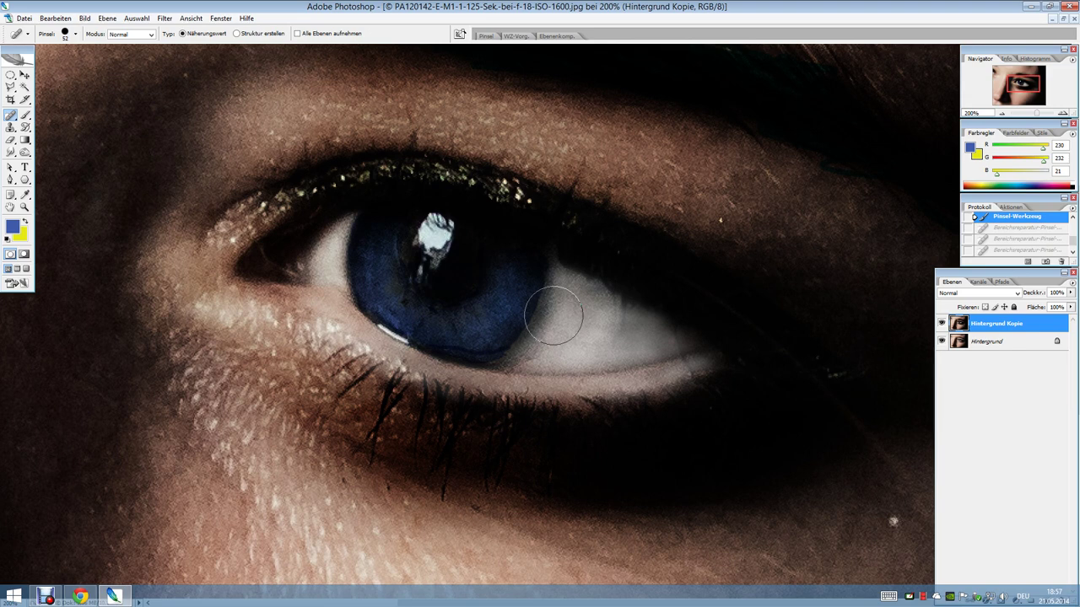
{"action": "right_click", "coordinate": [10, 114]}
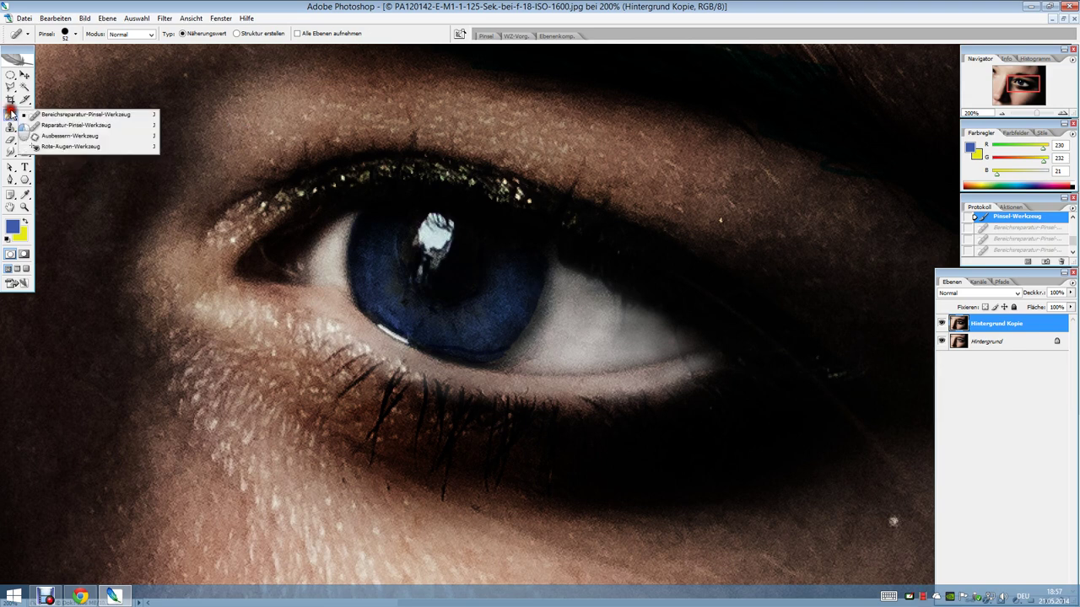
Choose the Healing Brush (Reparatur-Pinsel) and undo a trial repair on the lower iris
{"action": "left_click", "coordinate": [59, 125]}
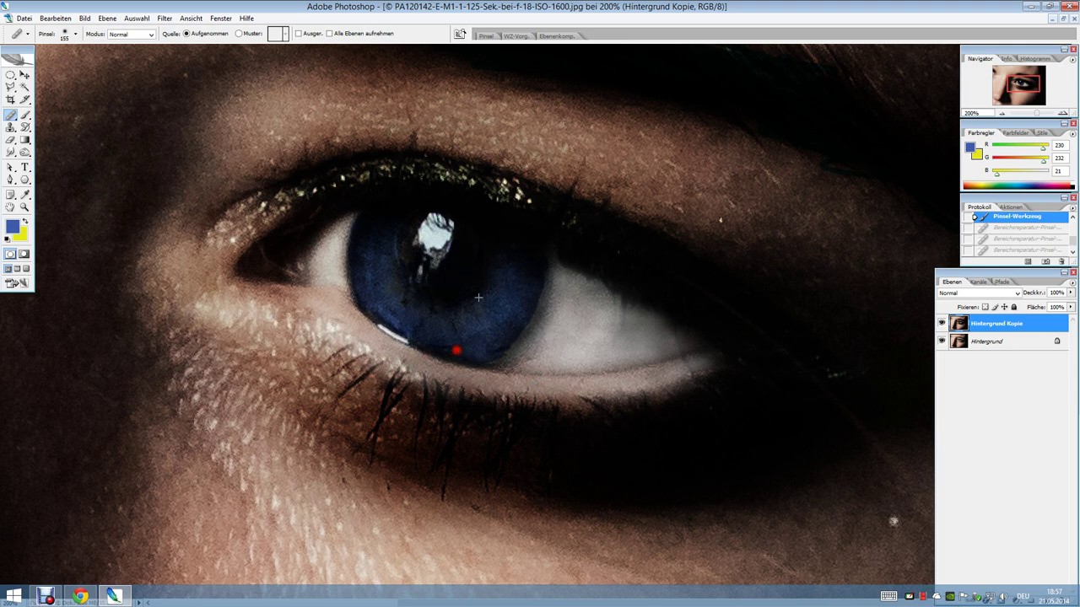
{"action": "mouse_move", "coordinate": [453, 352]}
{"action": "left_mouse_down"}
{"action": "mouse_move", "coordinate": [488, 353]}
{"action": "mouse_move", "coordinate": [472, 346]}
{"action": "left_mouse_up"}
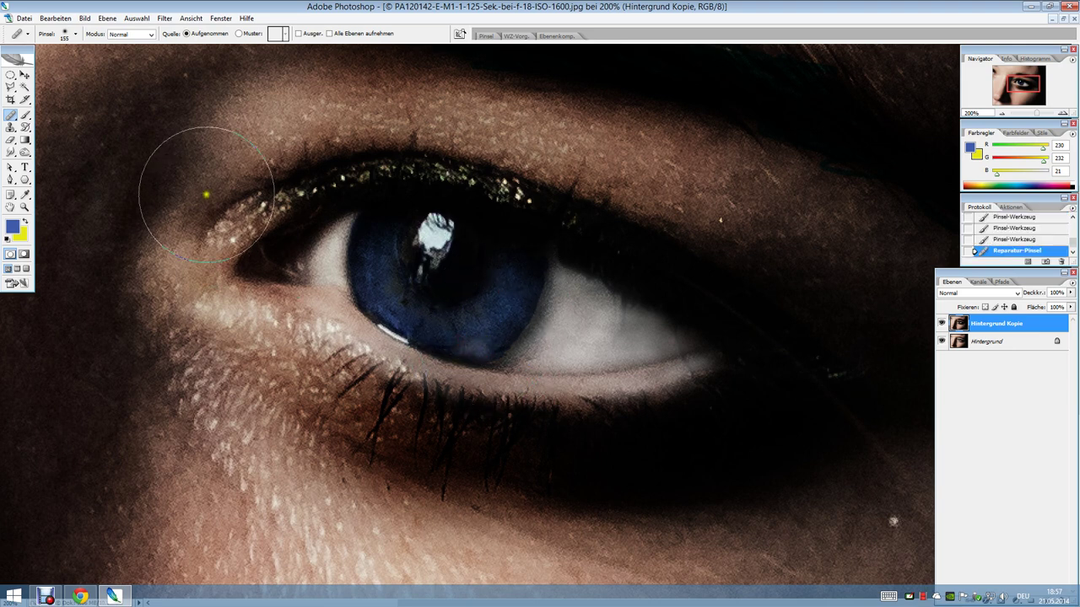
{"action": "key", "text": "ctrl+z"}
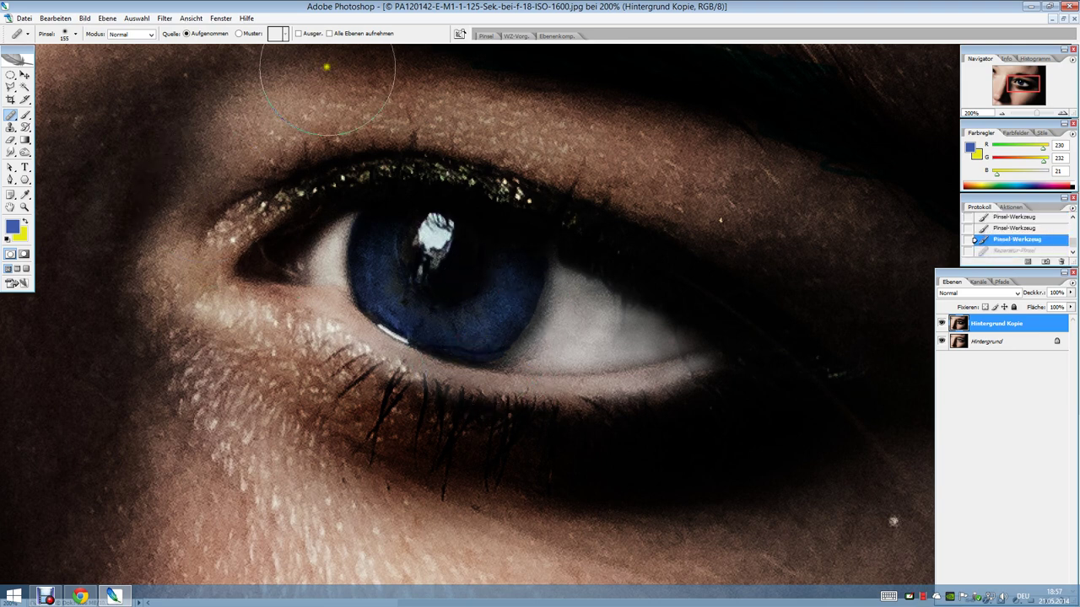
Set the brush to 65 px and heal the lower iris using an upper-iris source
{"action": "left_click", "coordinate": [75, 34]}
{"action": "left_click_drag", "start_coordinate": [84, 62], "coordinate": [53, 64]}
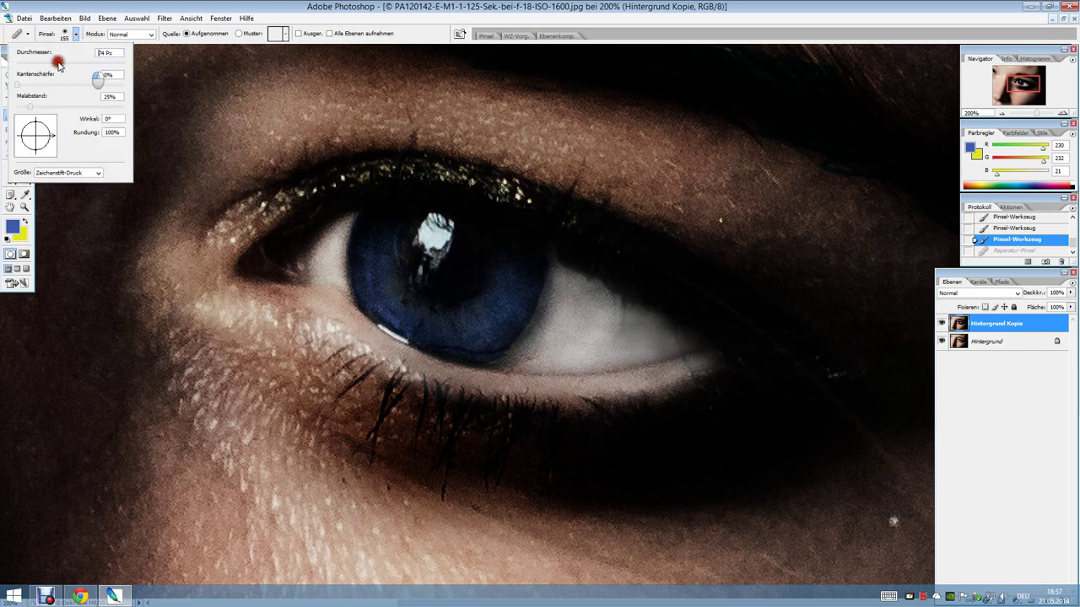
{"action": "left_click", "coordinate": [447, 328]}
{"action": "mouse_move", "coordinate": [433, 326]}
{"action": "left_mouse_down"}
{"action": "mouse_move", "coordinate": [438, 356]}
{"action": "mouse_move", "coordinate": [453, 350]}
{"action": "left_mouse_up"}
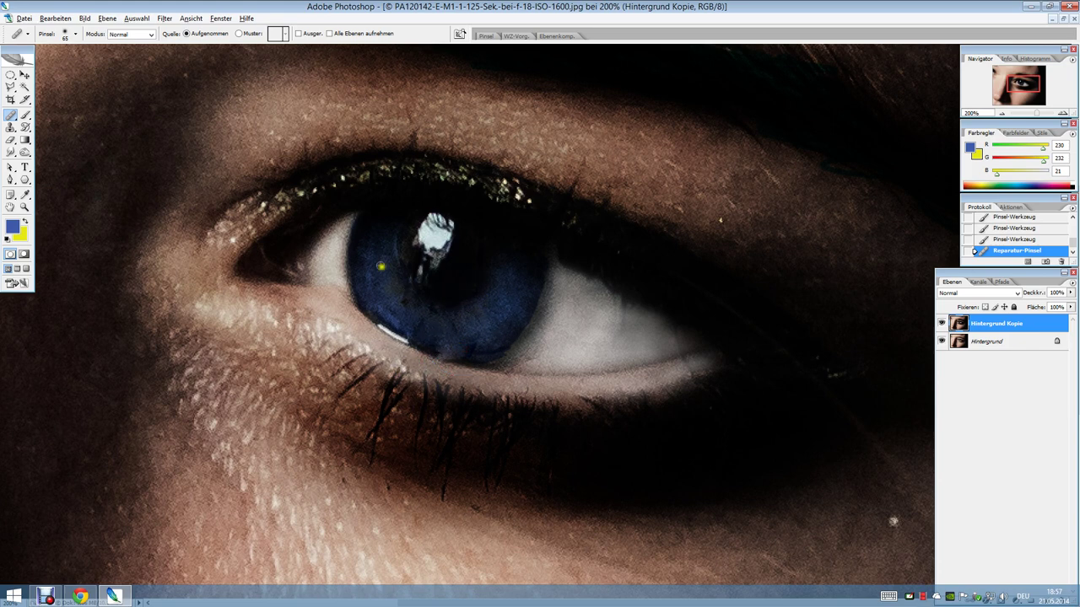
{"action": "left_click", "coordinate": [380, 262], "text": "alt"}
{"action": "left_click_drag", "start_coordinate": [492, 352], "coordinate": [505, 340]}
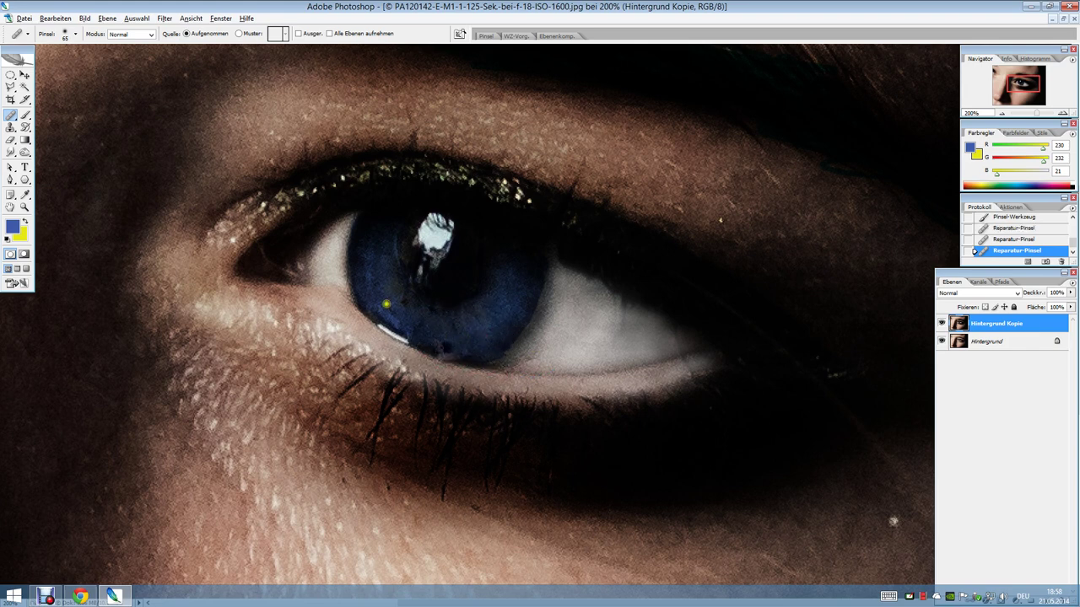
Heal blemishes on the lower iris and undo a botched stroke near the brow
{"action": "left_click", "coordinate": [421, 326]}
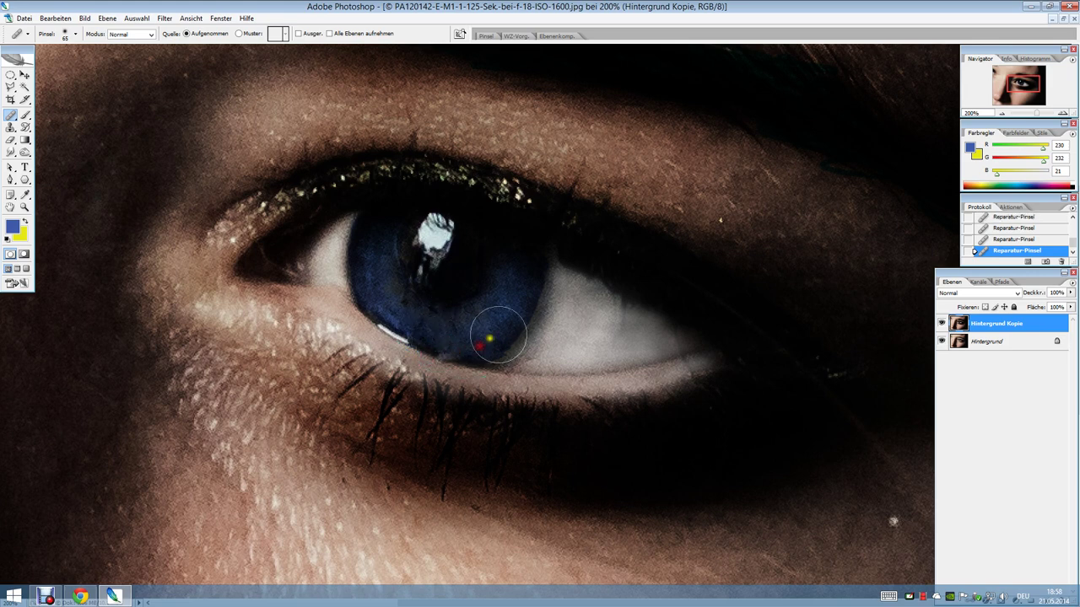
{"action": "left_click_drag", "start_coordinate": [468, 351], "coordinate": [505, 334]}
{"action": "mouse_move", "coordinate": [449, 350]}
{"action": "left_mouse_down"}
{"action": "mouse_move", "coordinate": [429, 344]}
{"action": "mouse_move", "coordinate": [488, 324]}
{"action": "mouse_move", "coordinate": [495, 308]}
{"action": "left_mouse_up"}
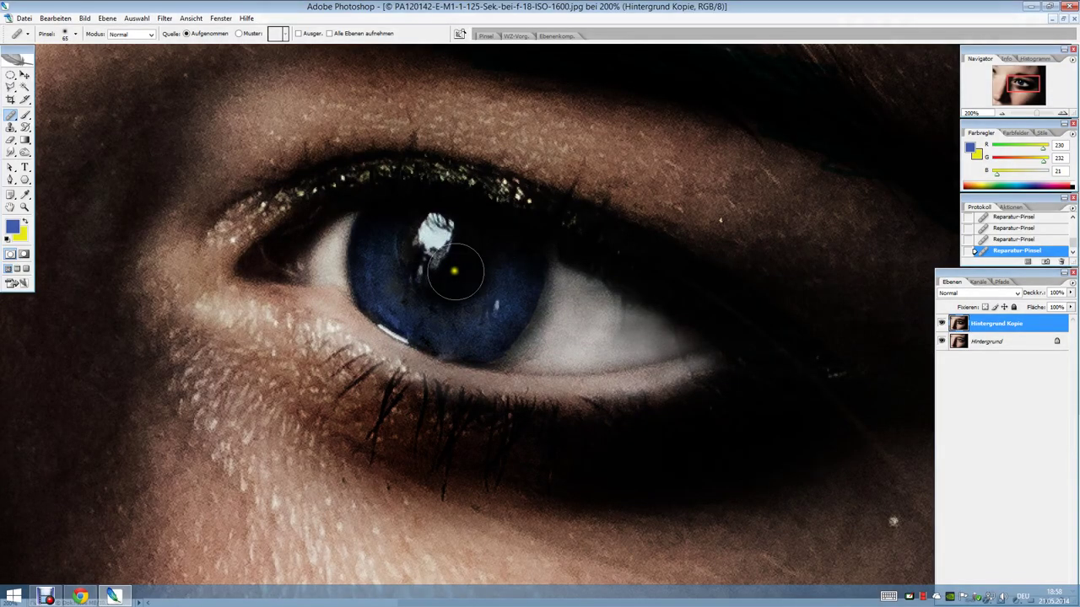
{"action": "left_click_drag", "start_coordinate": [687, 194], "coordinate": [734, 179]}
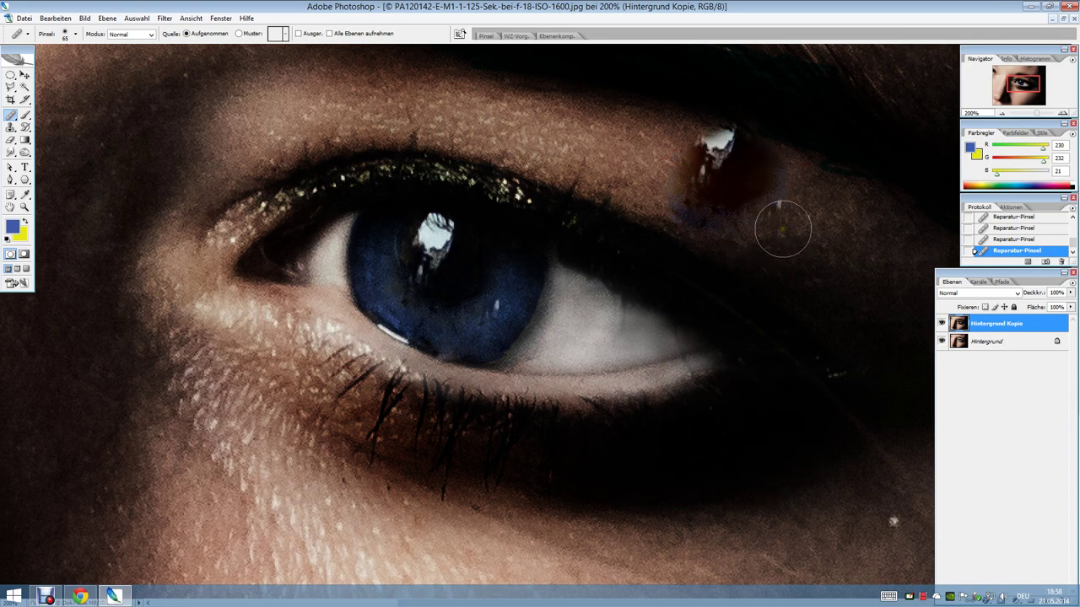
{"action": "key", "text": "ctrl+z"}
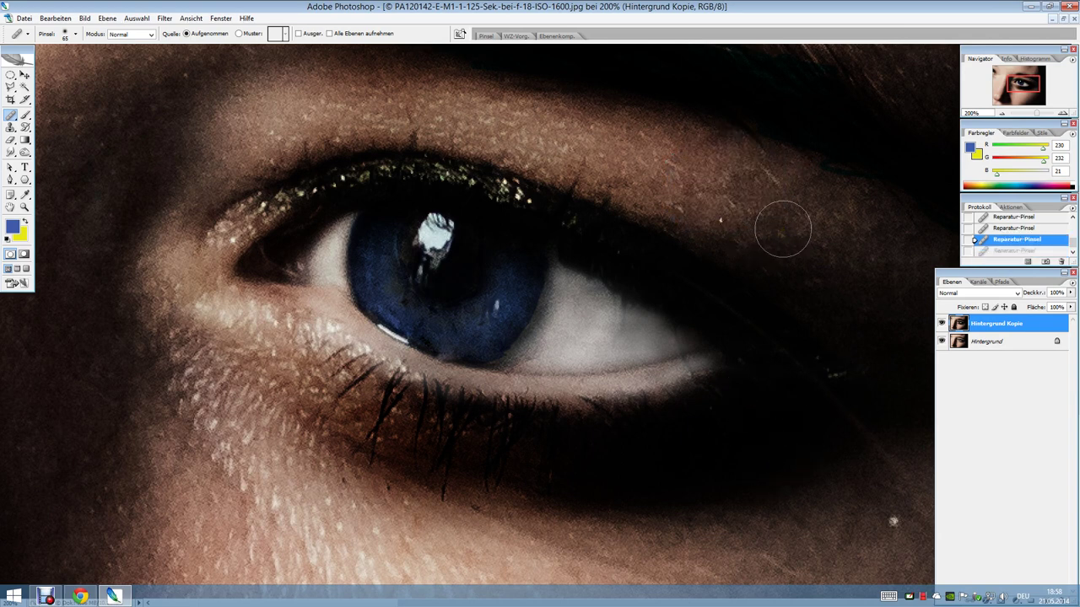
Retouch spots across the iris, undoing the unsatisfactory healing strokes
{"action": "mouse_move", "coordinate": [427, 320]}
{"action": "left_mouse_down"}
{"action": "mouse_move", "coordinate": [468, 330]}
{"action": "mouse_move", "coordinate": [451, 313]}
{"action": "left_mouse_up"}
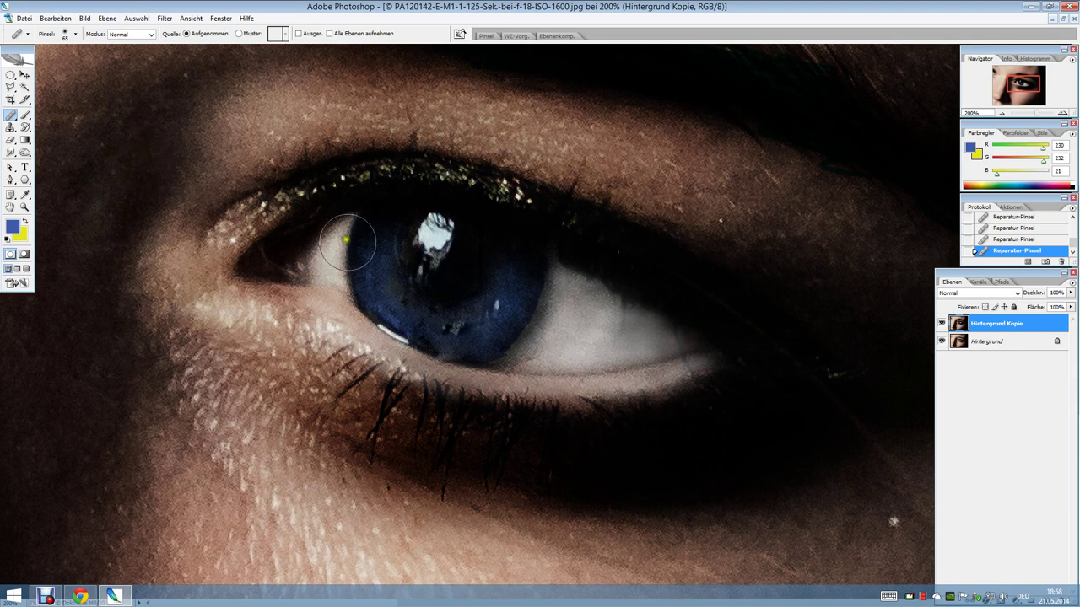
{"action": "left_click_drag", "start_coordinate": [385, 313], "coordinate": [378, 281]}
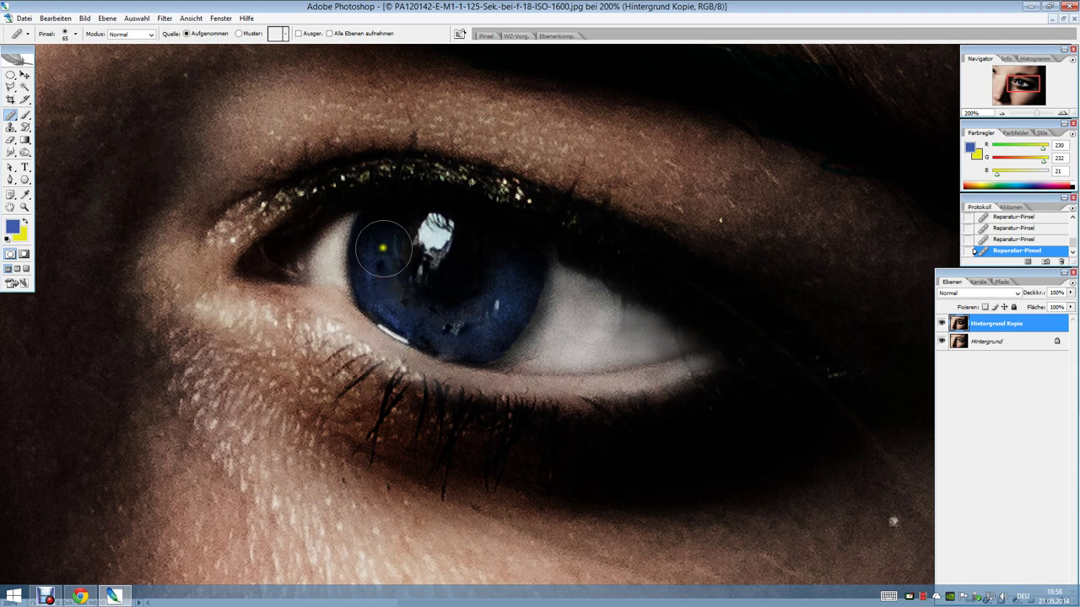
{"action": "key", "text": "ctrl+z"}
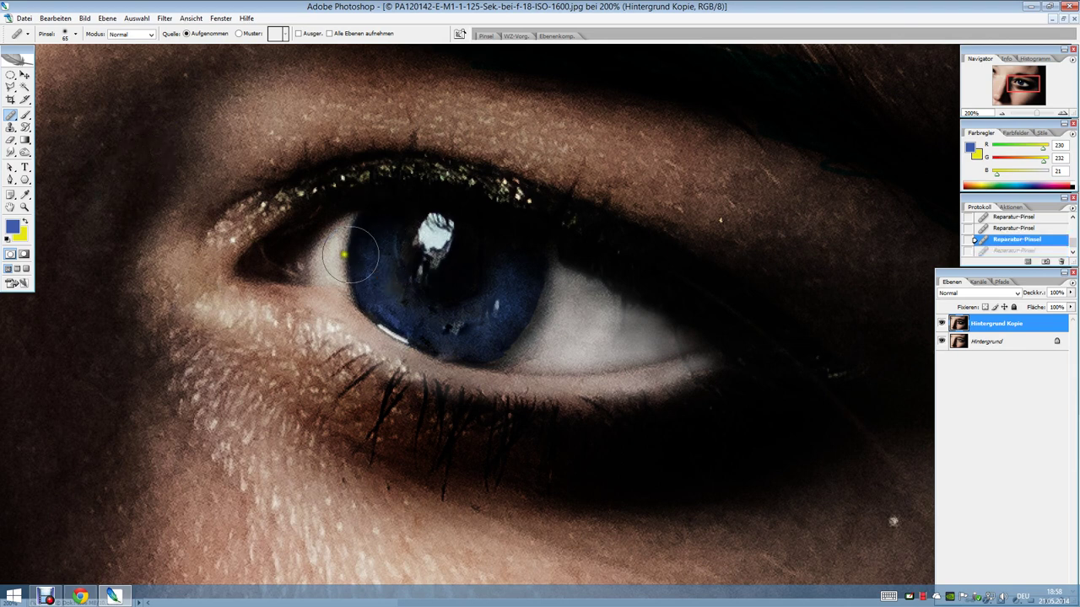
{"action": "left_click_drag", "start_coordinate": [345, 255], "coordinate": [386, 282]}
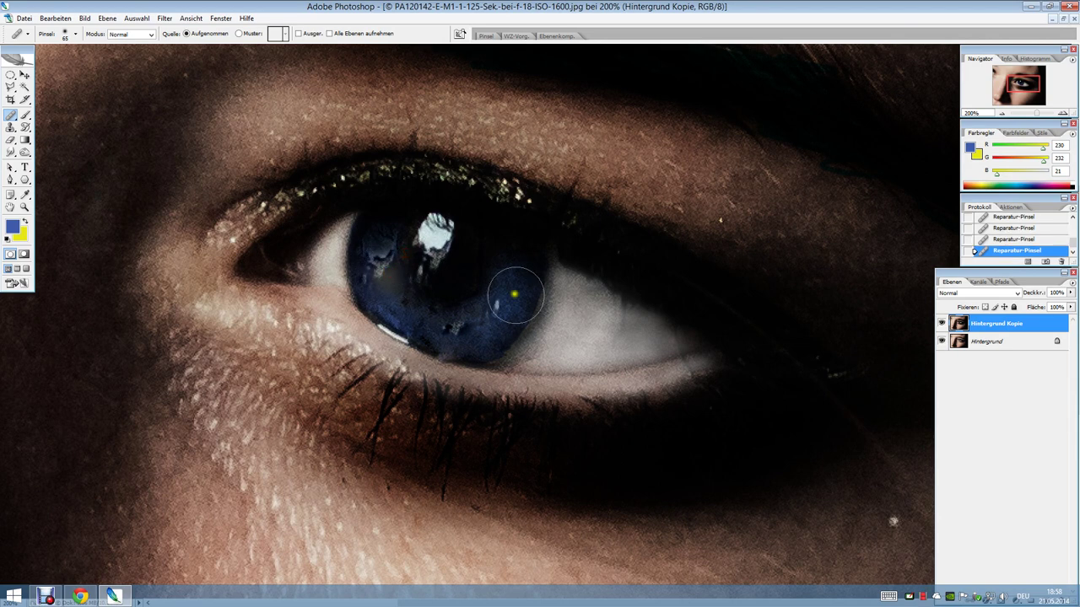
{"action": "left_click_drag", "start_coordinate": [515, 293], "coordinate": [394, 329]}
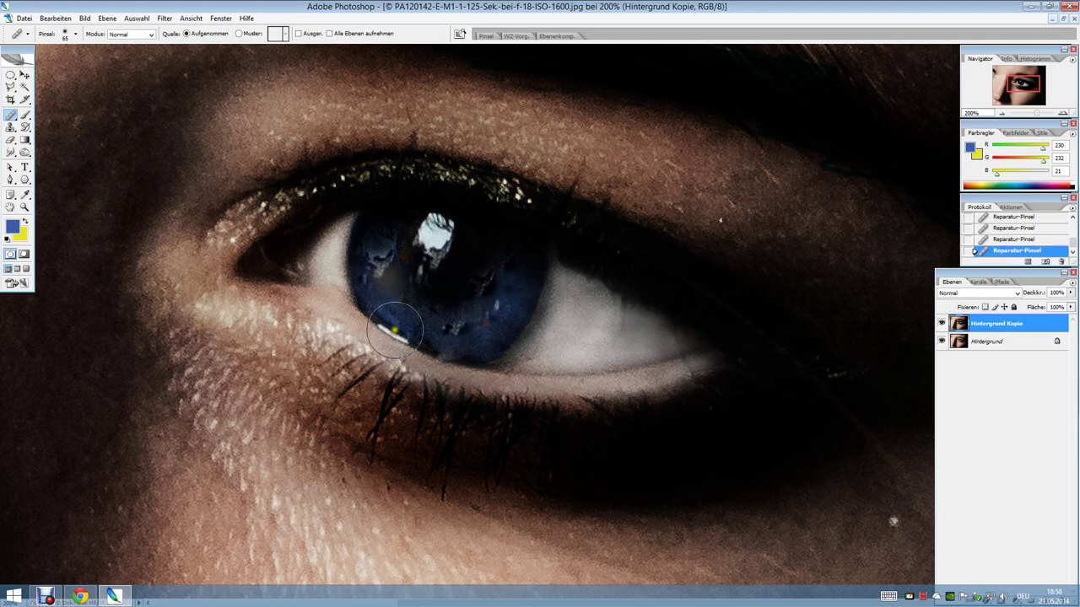
{"action": "key", "text": "ctrl+alt+z"}
{"action": "key", "text": "ctrl+alt+z"}
{"action": "key", "text": "ctrl+alt+z"}
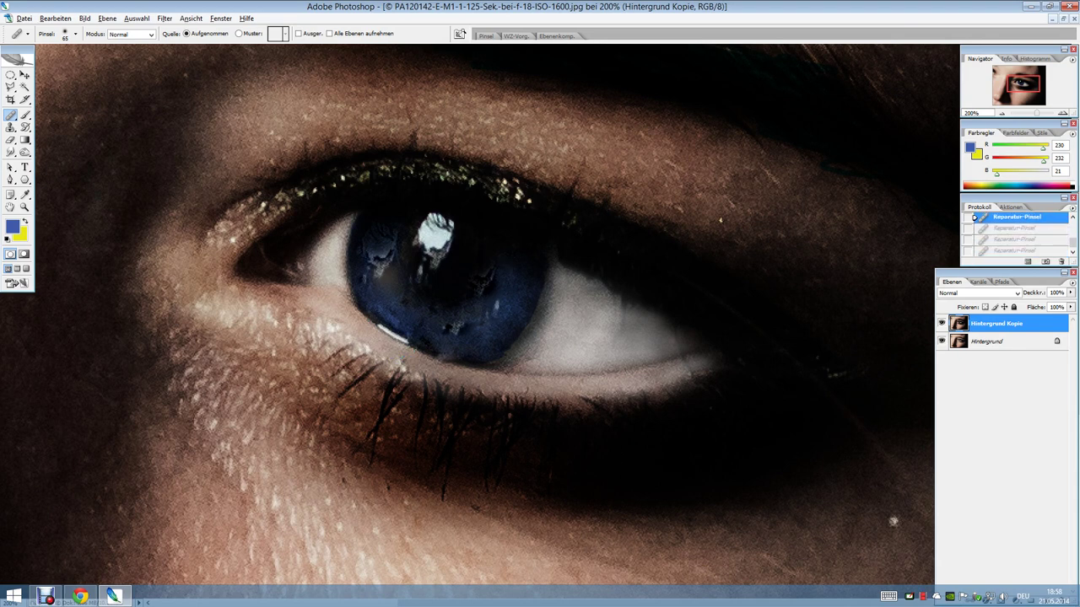
{"action": "key", "text": "ctrl+alt+z"}
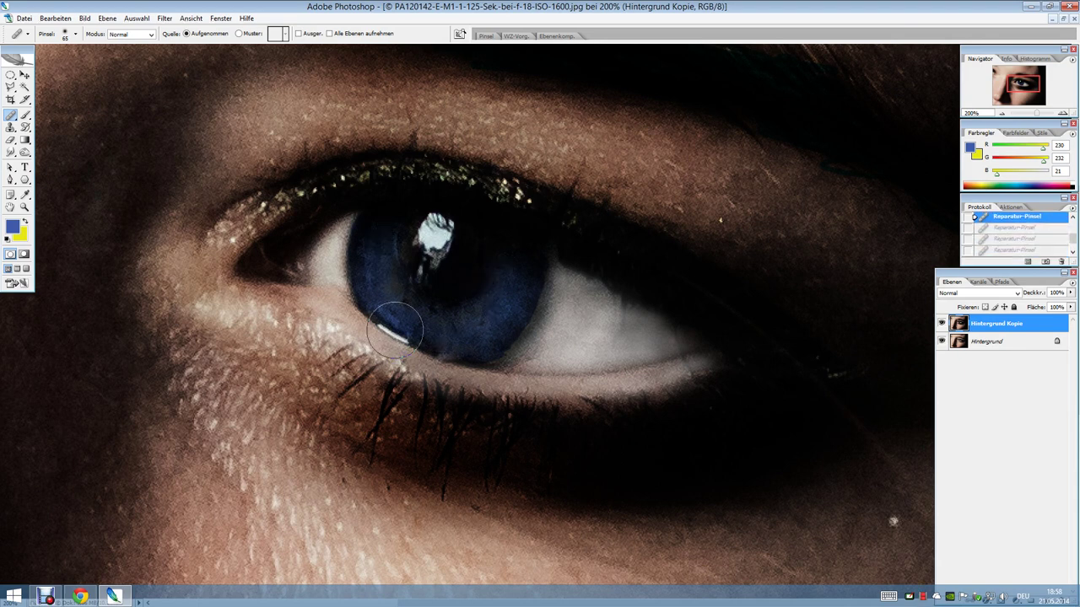
Resample clean iris sources to smooth the lower iris, then heal the skin patch above the eye
{"action": "left_click", "coordinate": [377, 292], "text": "alt"}
{"action": "mouse_move", "coordinate": [454, 347]}
{"action": "left_mouse_down"}
{"action": "mouse_move", "coordinate": [437, 344]}
{"action": "mouse_move", "coordinate": [477, 344]}
{"action": "left_mouse_up"}
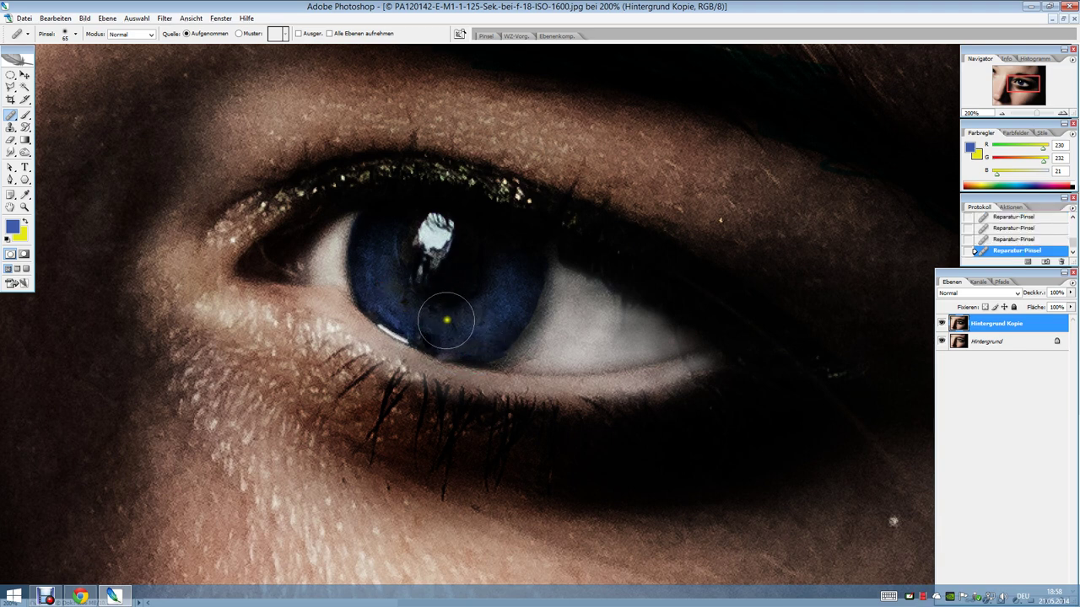
{"action": "left_click", "coordinate": [405, 307], "text": "alt"}
{"action": "left_click_drag", "start_coordinate": [465, 344], "coordinate": [456, 343]}
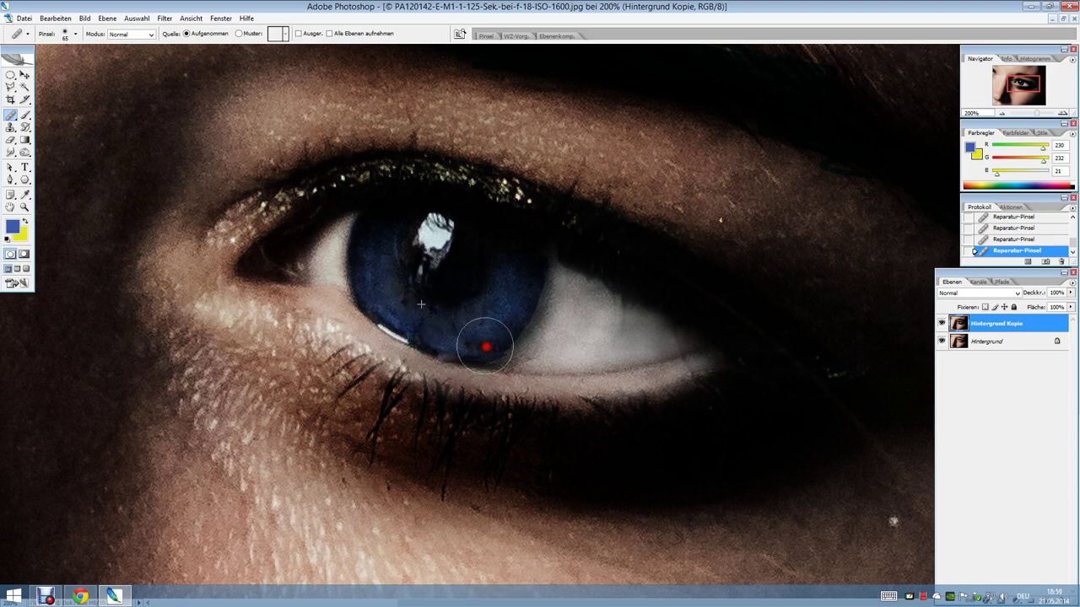
{"action": "left_click_drag", "start_coordinate": [456, 343], "coordinate": [495, 323]}
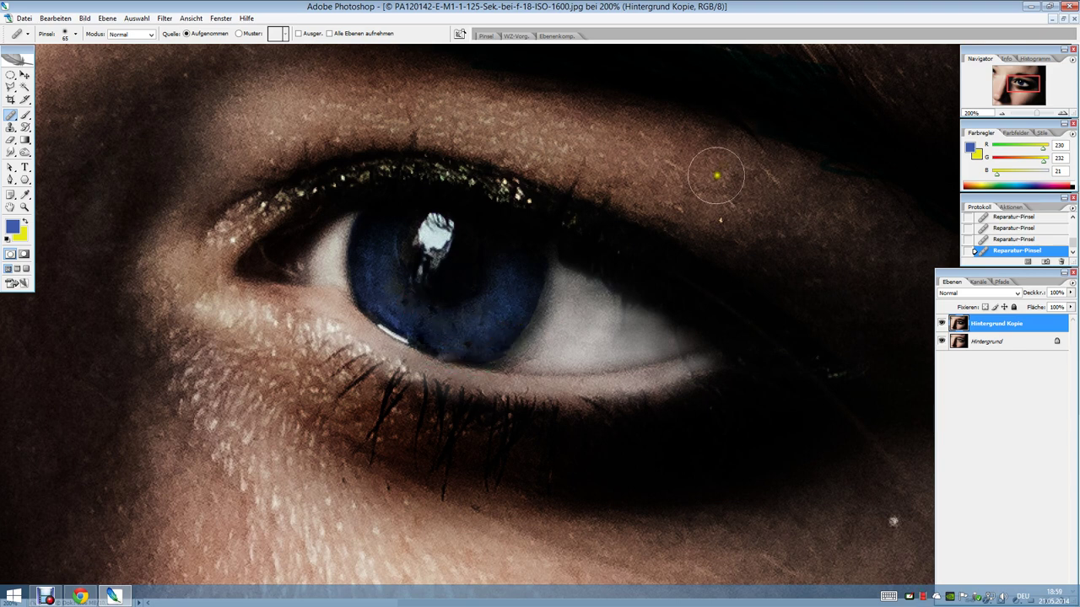
{"action": "left_click_drag", "start_coordinate": [716, 174], "coordinate": [740, 167]}
Zoom out to 66.7% to show the whole face, then minimize and restore the window
{"action": "key", "text": "z"}
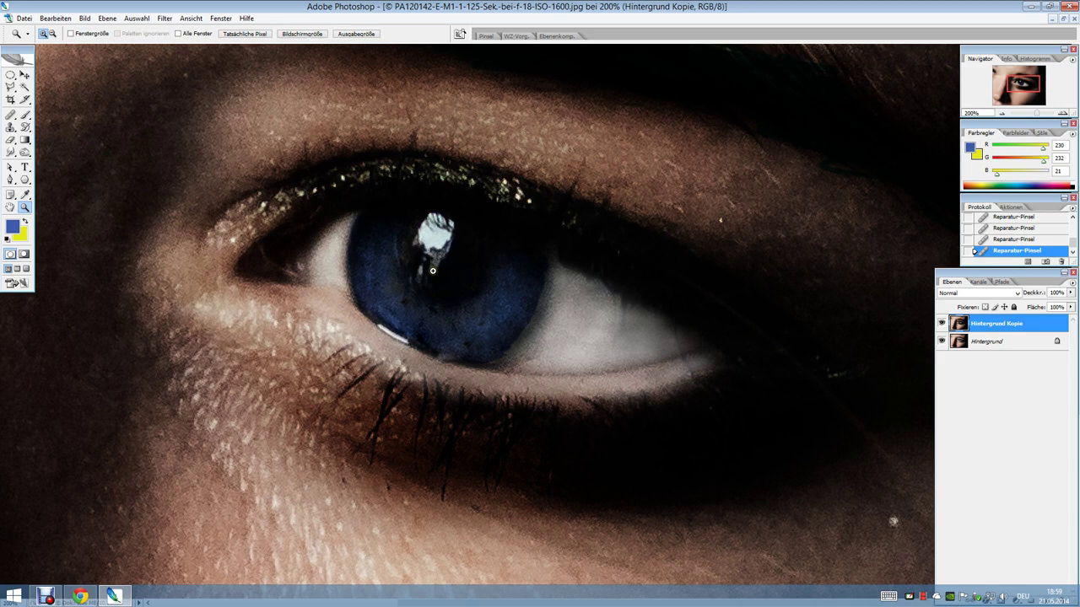
{"action": "left_click", "coordinate": [53, 33]}
{"action": "left_click", "coordinate": [328, 241]}
{"action": "left_click", "coordinate": [343, 268]}
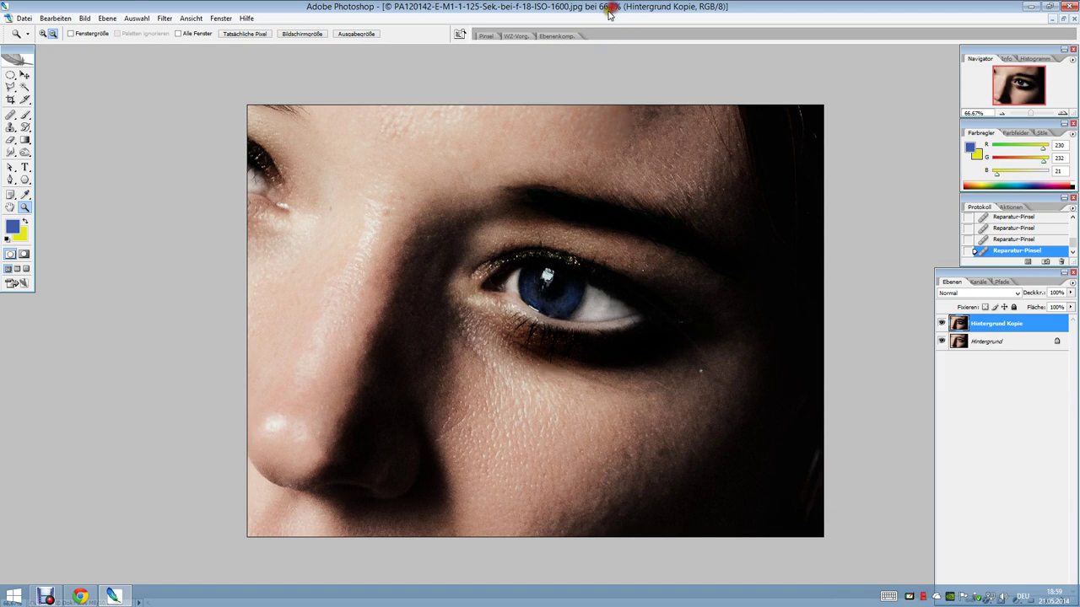
{"action": "left_click", "coordinate": [119, 596]}
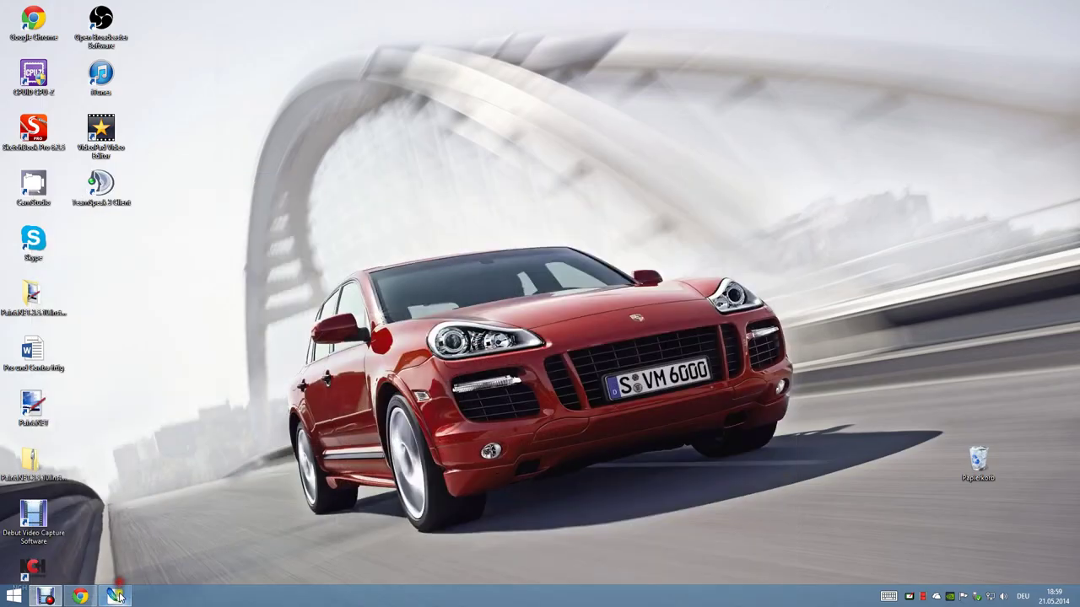
{"action": "left_click", "coordinate": [119, 596]}
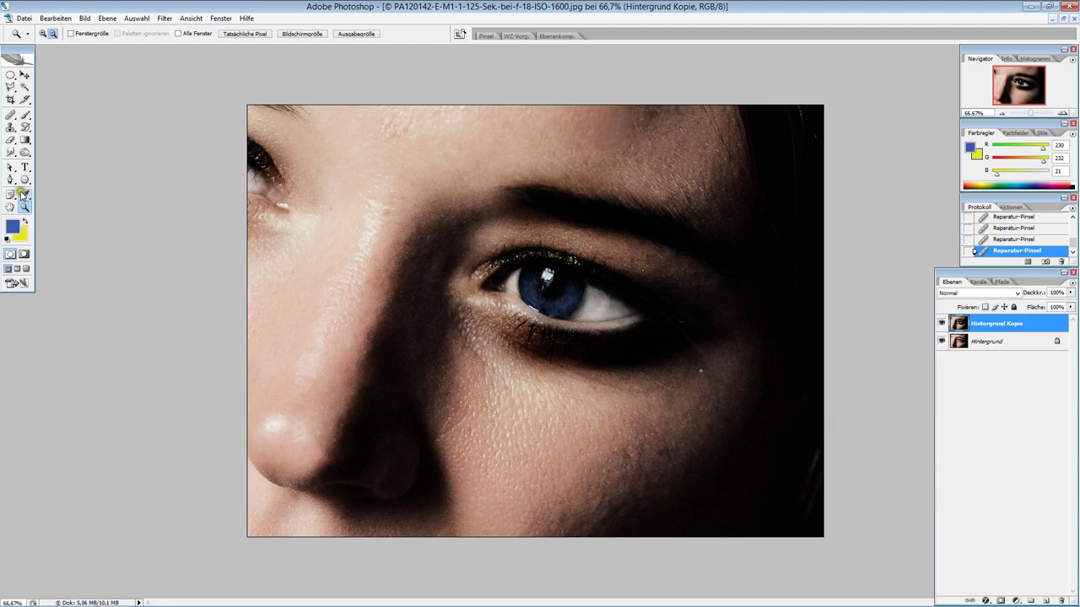
Test a 180 px Dodge brush on the nose shadow and undo it
{"action": "left_click", "coordinate": [25, 152]}
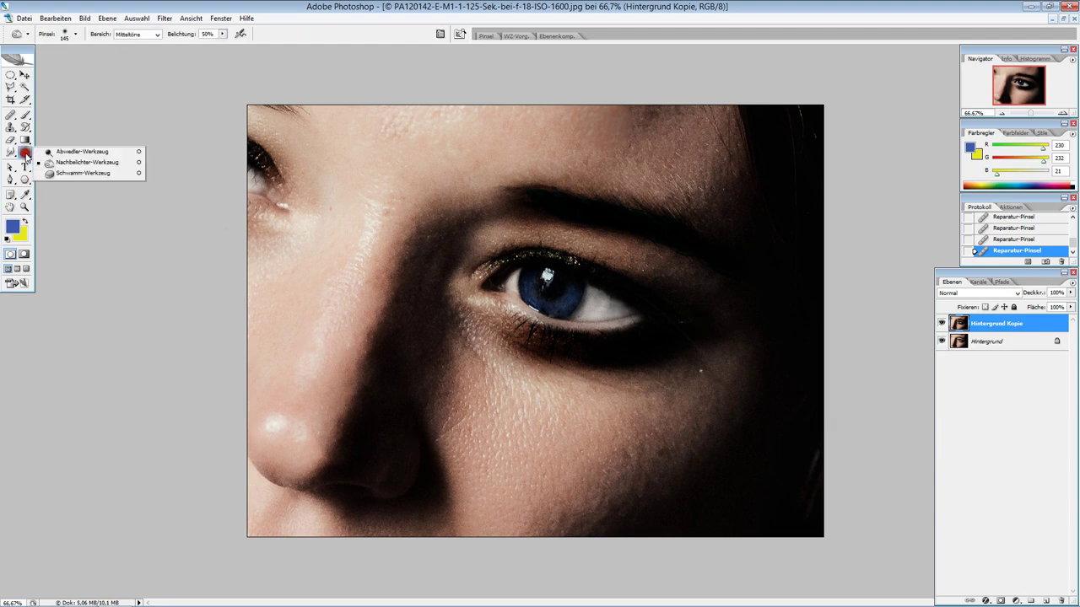
{"action": "left_click", "coordinate": [85, 162]}
{"action": "left_click", "coordinate": [75, 33]}
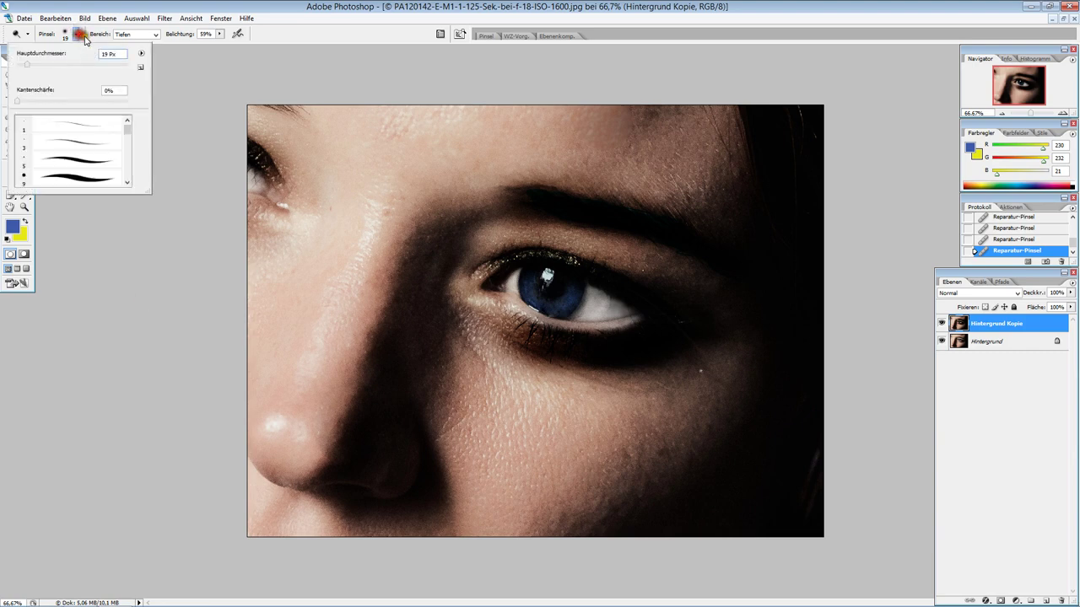
{"action": "left_click_drag", "start_coordinate": [24, 64], "coordinate": [94, 64]}
{"action": "mouse_move", "coordinate": [405, 382]}
{"action": "left_mouse_down"}
{"action": "mouse_move", "coordinate": [397, 410]}
{"action": "mouse_move", "coordinate": [397, 357]}
{"action": "mouse_move", "coordinate": [374, 434]}
{"action": "left_mouse_up"}
{"action": "key", "text": "ctrl+z"}
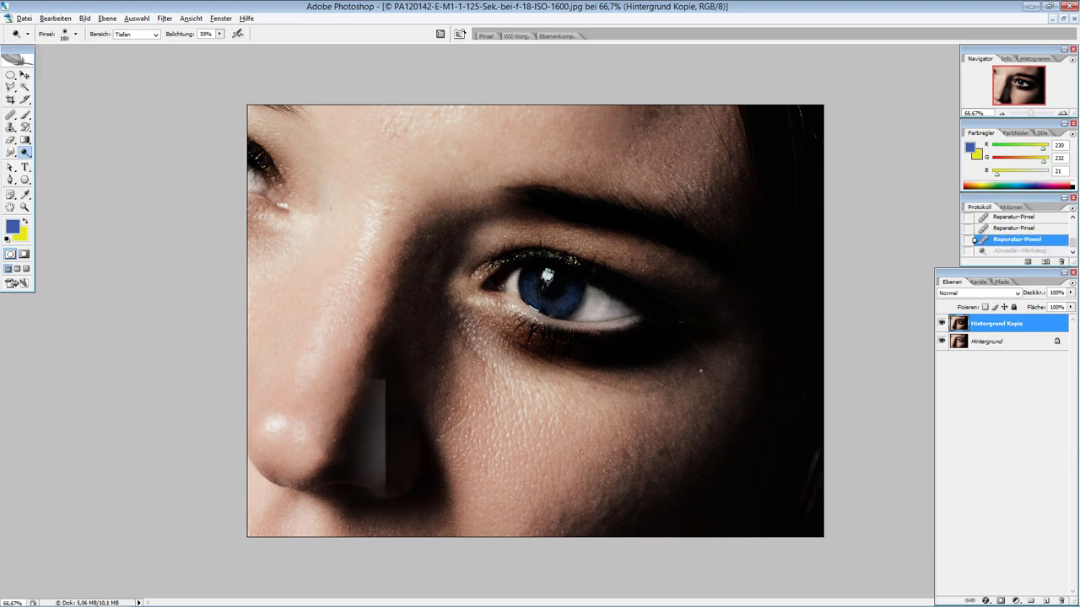
Undo a second dodge test, then select the Burn tool at Midtones, 50% exposure
{"action": "left_click_drag", "start_coordinate": [23, 150], "coordinate": [67, 164]}
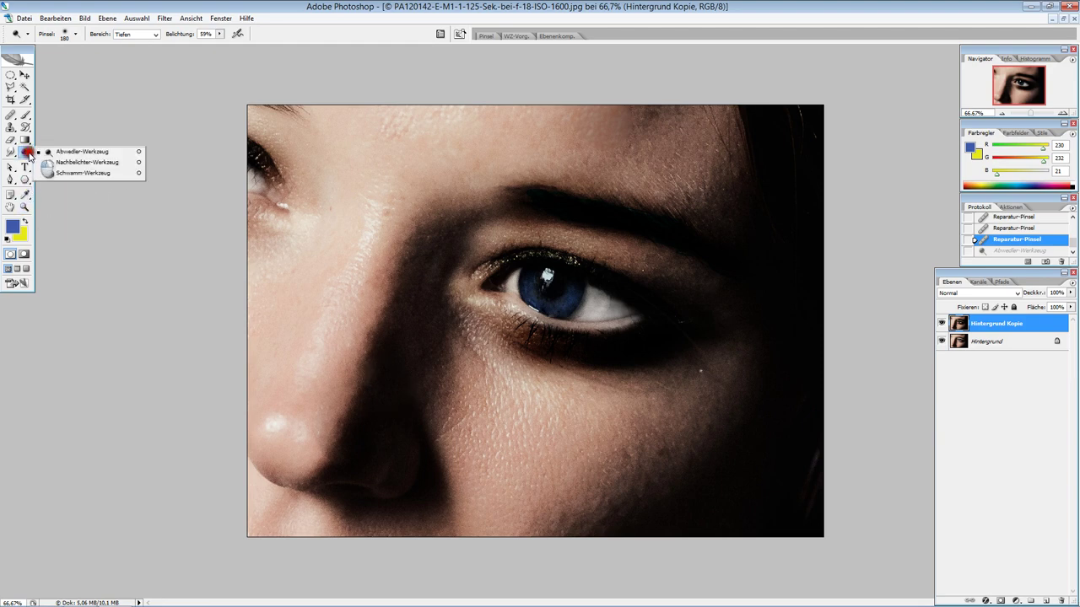
{"action": "left_click_drag", "start_coordinate": [445, 220], "coordinate": [387, 358]}
{"action": "key", "text": "ctrl+z"}
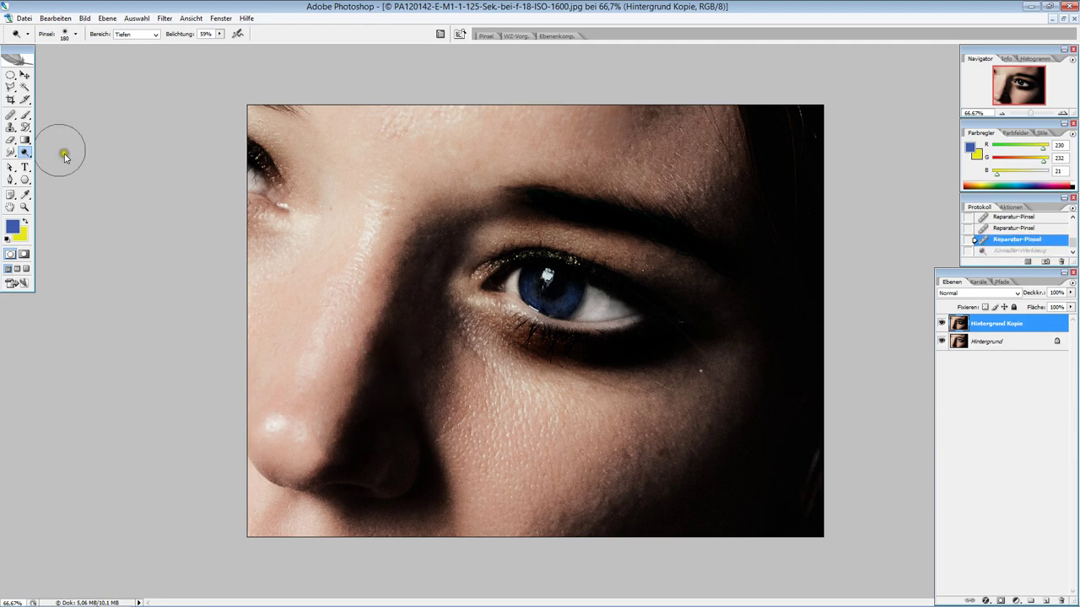
{"action": "left_click", "coordinate": [31, 152]}
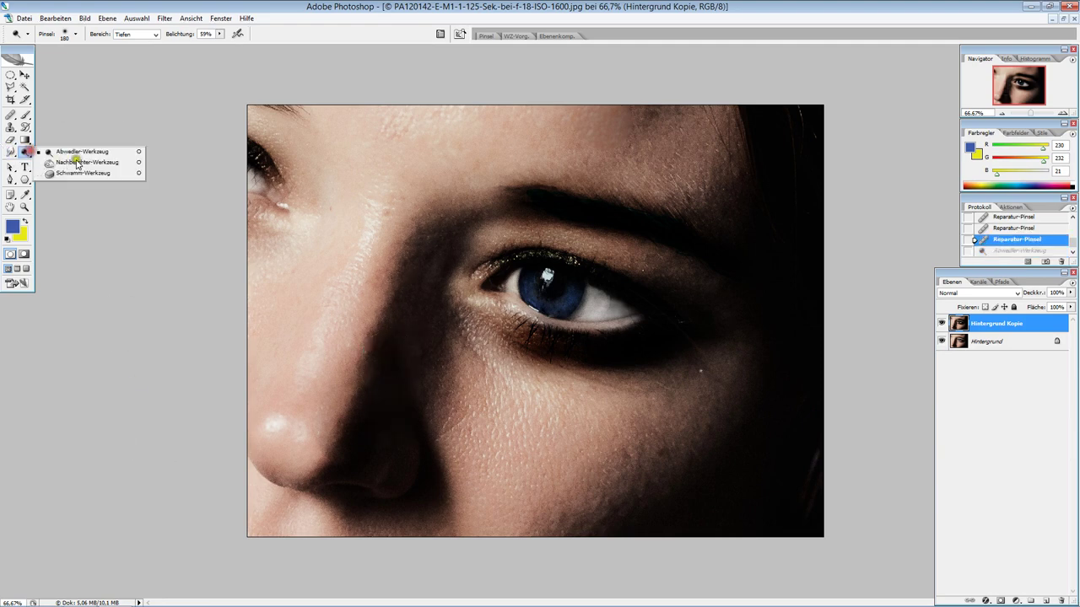
{"action": "left_click", "coordinate": [77, 161]}
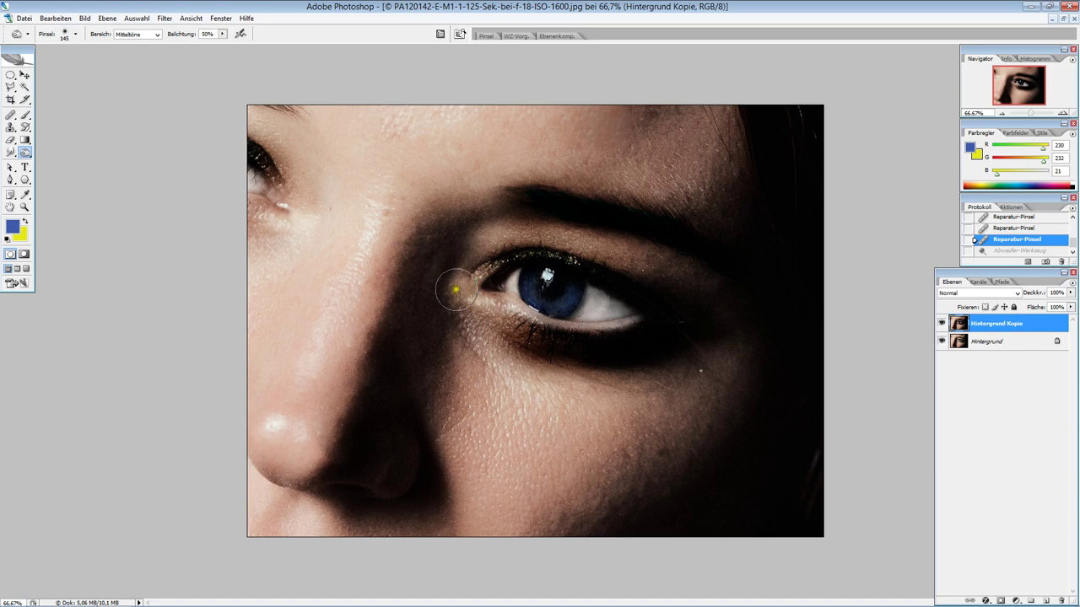
Burn the shadows beside the nose, on the lower cheek and along the right edge
{"action": "mouse_move", "coordinate": [410, 327]}
{"action": "left_mouse_down"}
{"action": "mouse_move", "coordinate": [388, 388]}
{"action": "mouse_move", "coordinate": [400, 489]}
{"action": "mouse_move", "coordinate": [366, 410]}
{"action": "mouse_move", "coordinate": [376, 484]}
{"action": "mouse_move", "coordinate": [383, 432]}
{"action": "left_mouse_up"}
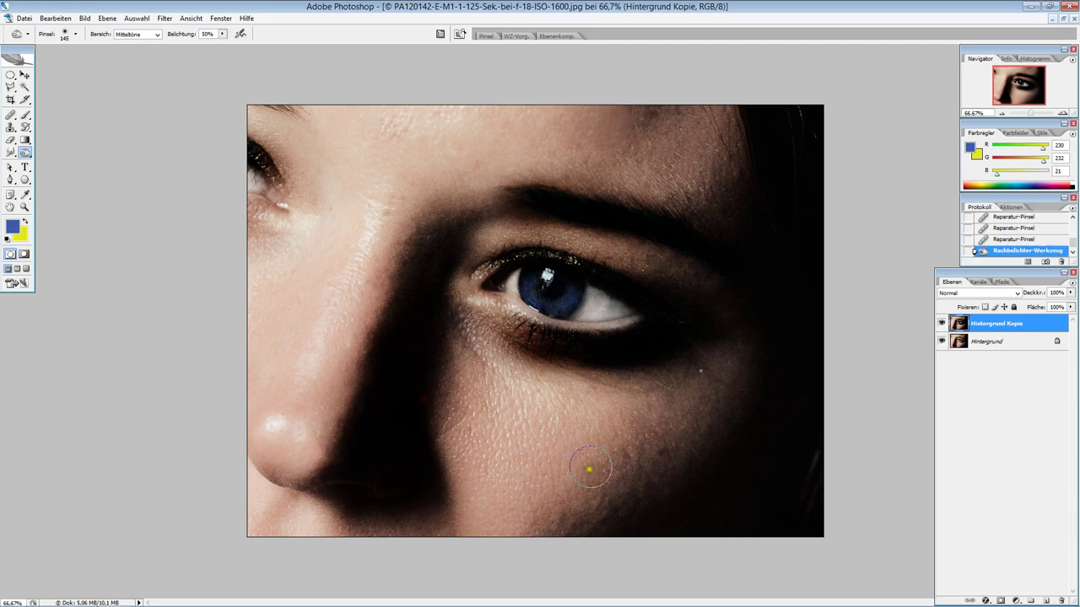
{"action": "mouse_move", "coordinate": [475, 506]}
{"action": "left_mouse_down"}
{"action": "mouse_move", "coordinate": [598, 504]}
{"action": "mouse_move", "coordinate": [523, 506]}
{"action": "mouse_move", "coordinate": [557, 513]}
{"action": "mouse_move", "coordinate": [731, 458]}
{"action": "mouse_move", "coordinate": [692, 491]}
{"action": "mouse_move", "coordinate": [753, 325]}
{"action": "mouse_move", "coordinate": [728, 398]}
{"action": "mouse_move", "coordinate": [680, 400]}
{"action": "mouse_move", "coordinate": [624, 452]}
{"action": "mouse_move", "coordinate": [753, 297]}
{"action": "mouse_move", "coordinate": [740, 227]}
{"action": "mouse_move", "coordinate": [837, 481]}
{"action": "mouse_move", "coordinate": [784, 486]}
{"action": "mouse_move", "coordinate": [731, 514]}
{"action": "mouse_move", "coordinate": [834, 470]}
{"action": "mouse_move", "coordinate": [841, 435]}
{"action": "mouse_move", "coordinate": [790, 169]}
{"action": "mouse_move", "coordinate": [809, 75]}
{"action": "mouse_move", "coordinate": [841, 113]}
{"action": "mouse_move", "coordinate": [803, 111]}
{"action": "mouse_move", "coordinate": [803, 511]}
{"action": "mouse_move", "coordinate": [583, 521]}
{"action": "mouse_move", "coordinate": [590, 514]}
{"action": "mouse_move", "coordinate": [574, 498]}
{"action": "left_mouse_up"}
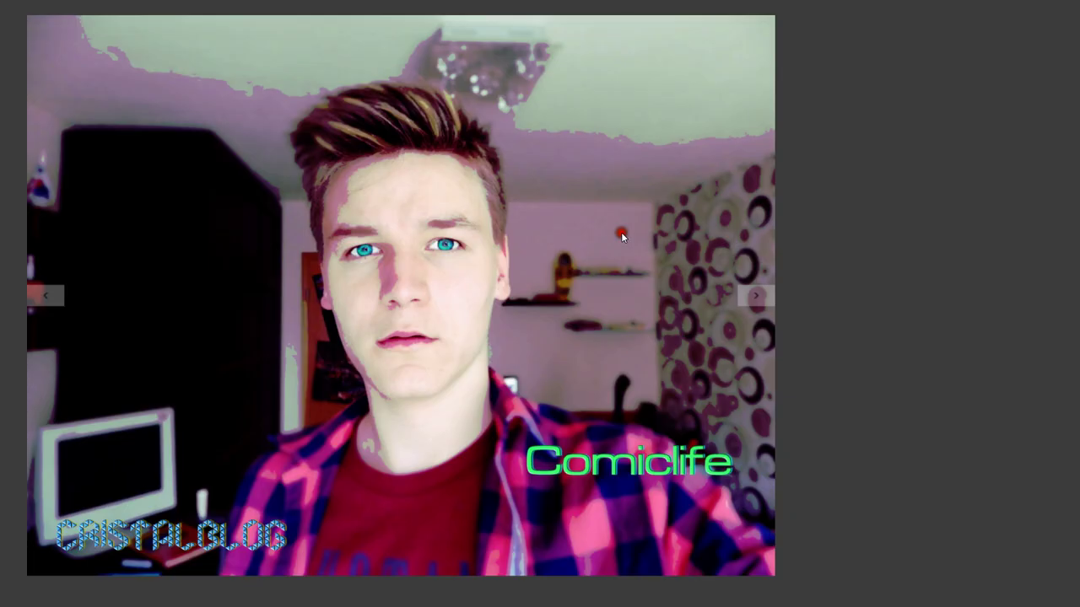
{"action": "left_click", "coordinate": [620, 232]}
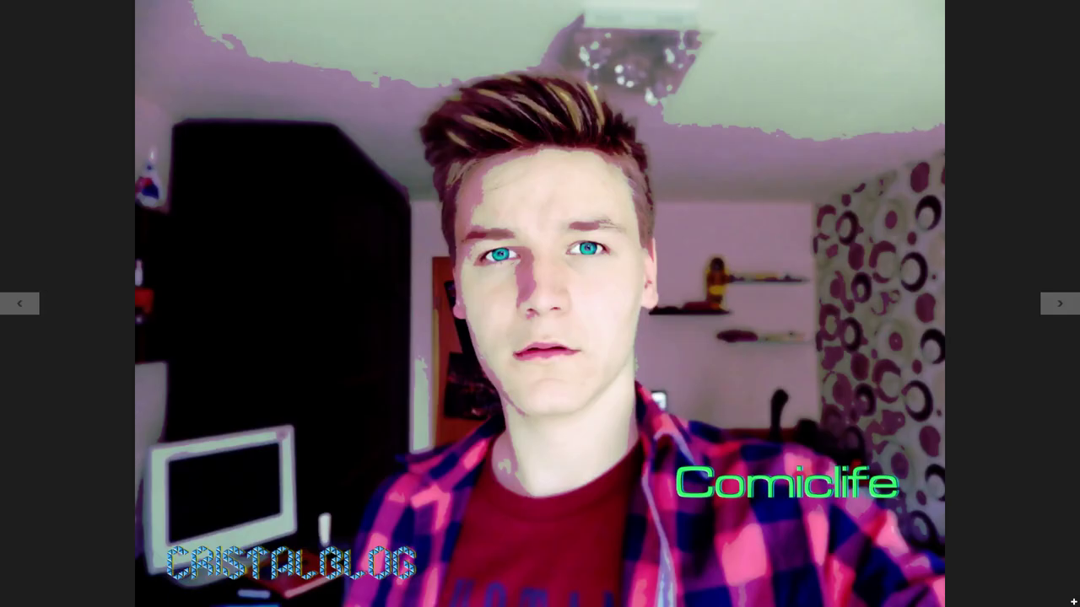
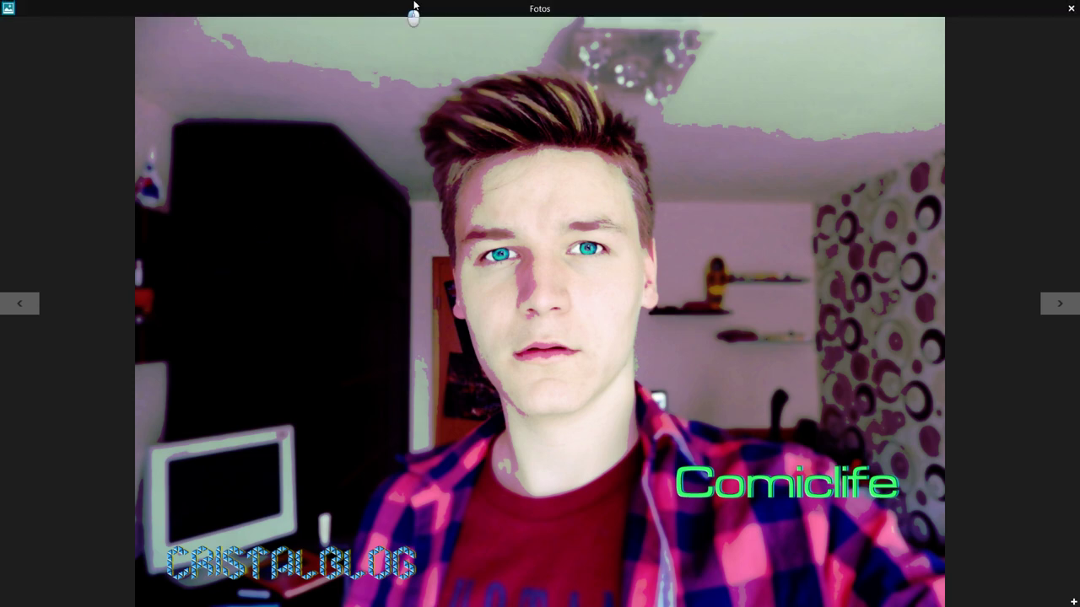
Leave the Windows Fotos viewer and return to the eye portrait in Photoshop
{"action": "left_click", "coordinate": [393, 12]}
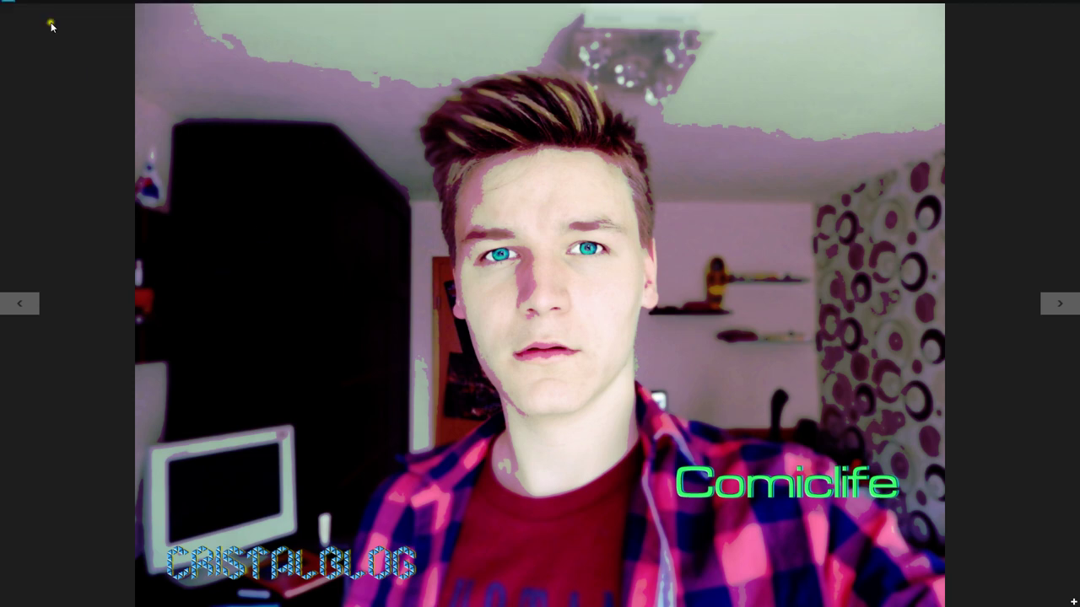
{"action": "mouse_move", "coordinate": [2, 63]}
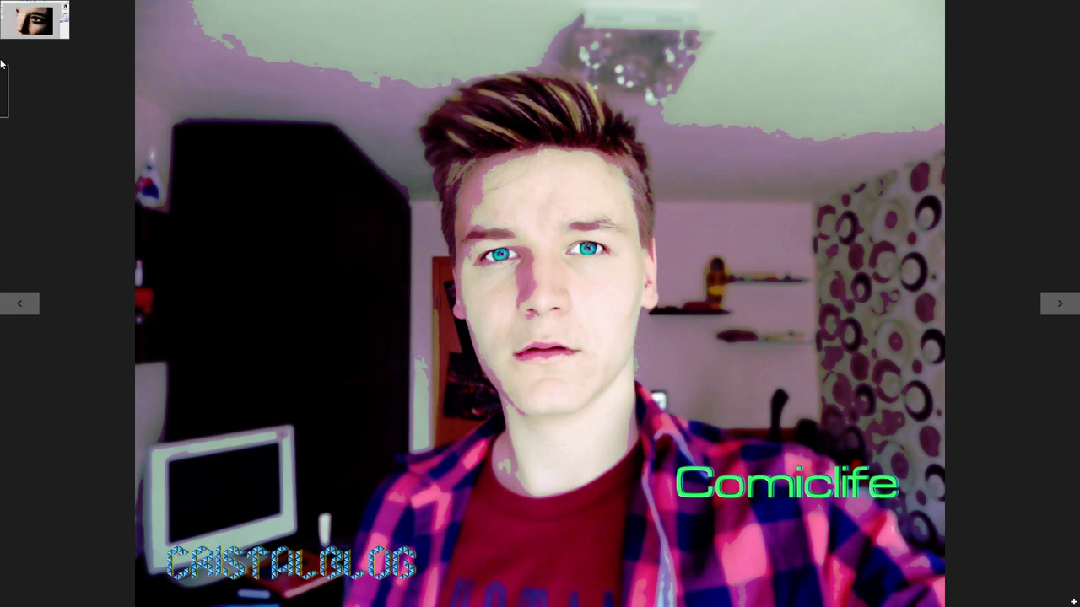
{"action": "left_click", "coordinate": [3, 19]}
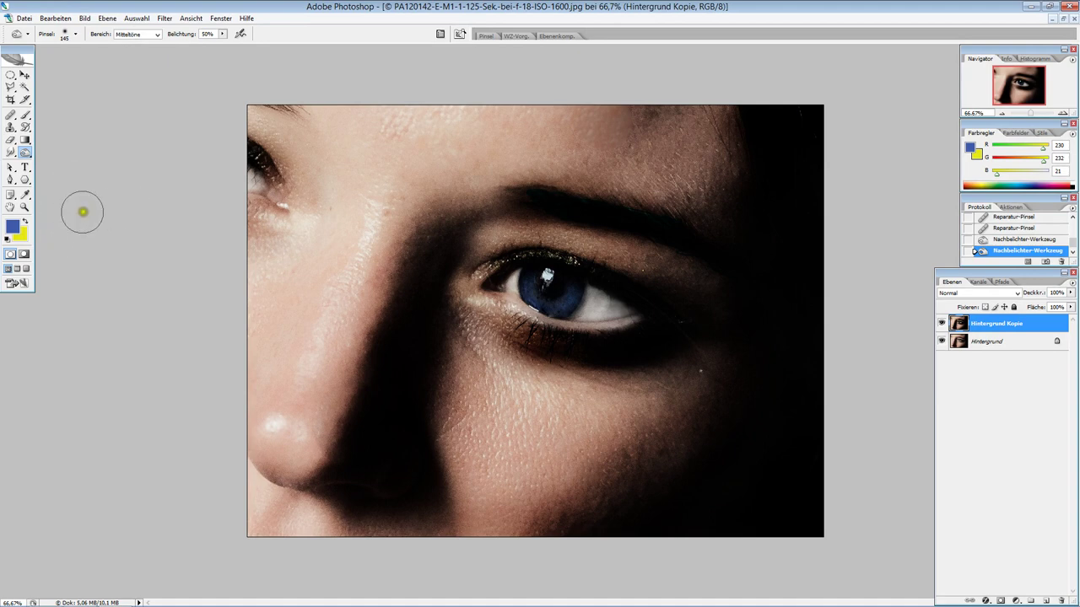
Swap foreground and background colours, trying a green but cancelling the Farbwähler
{"action": "left_click", "coordinate": [25, 221]}
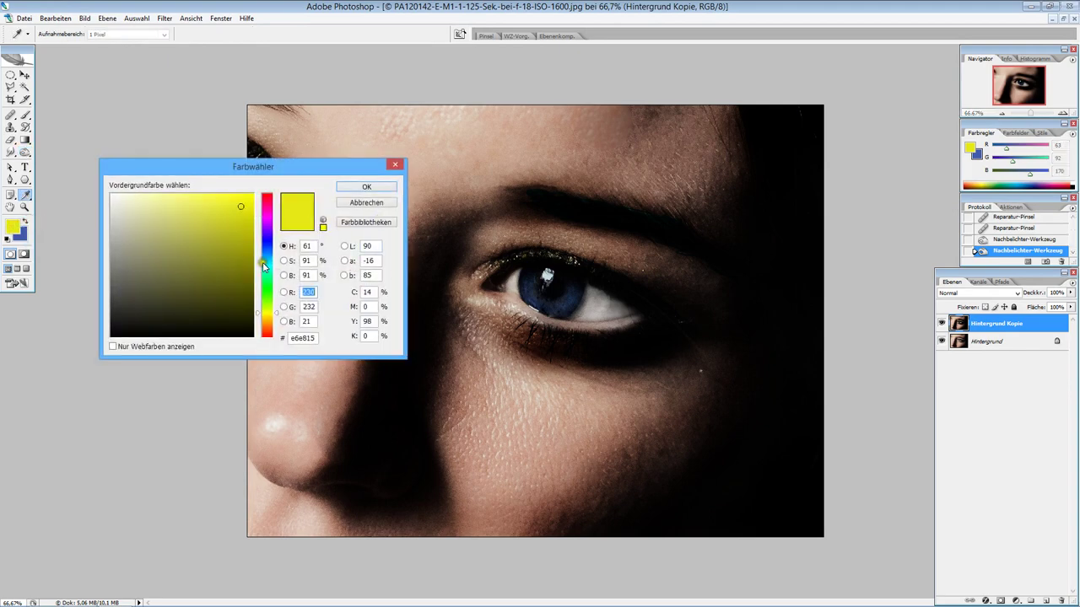
{"action": "left_click", "coordinate": [263, 292]}
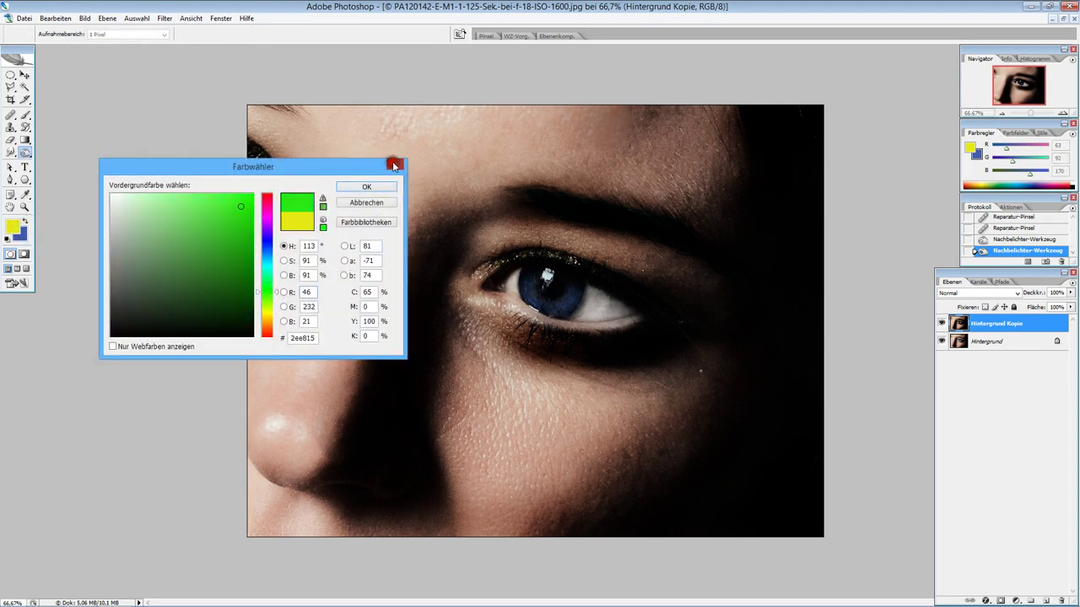
{"action": "left_click", "coordinate": [393, 164]}
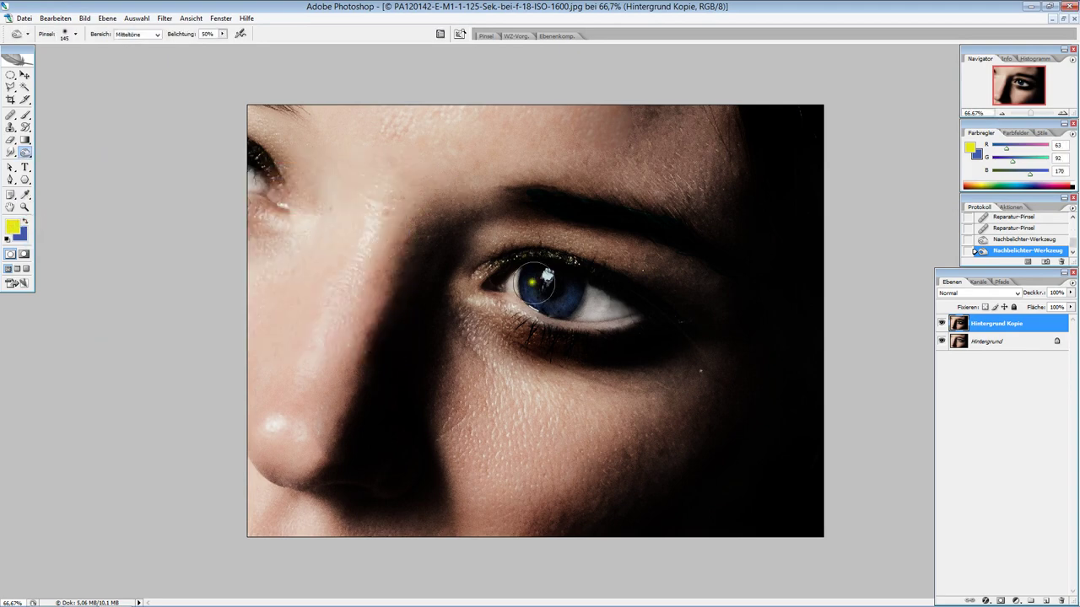
Hide Hintergrund Kopie to compare against the original, lighter eye photo
{"action": "left_click", "coordinate": [942, 325]}
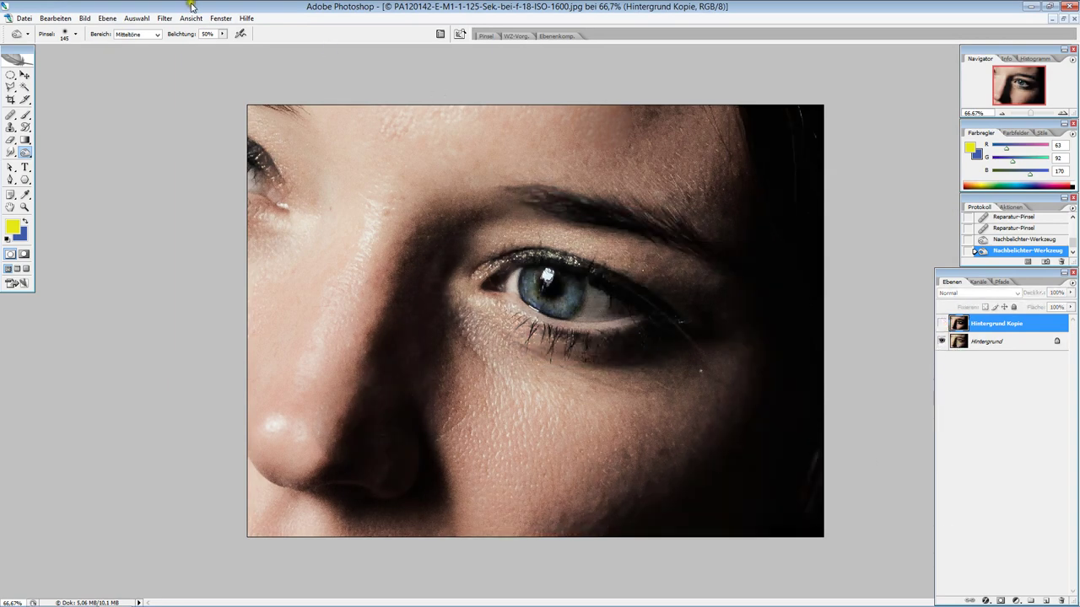
{"action": "left_click", "coordinate": [142, 18]}
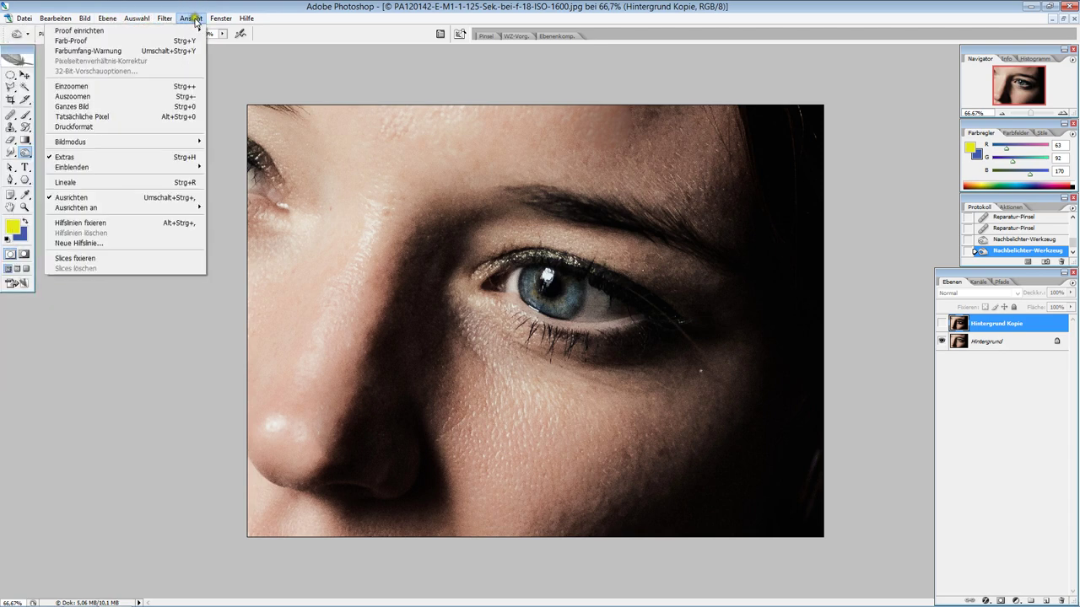
{"action": "left_click", "coordinate": [375, 59]}
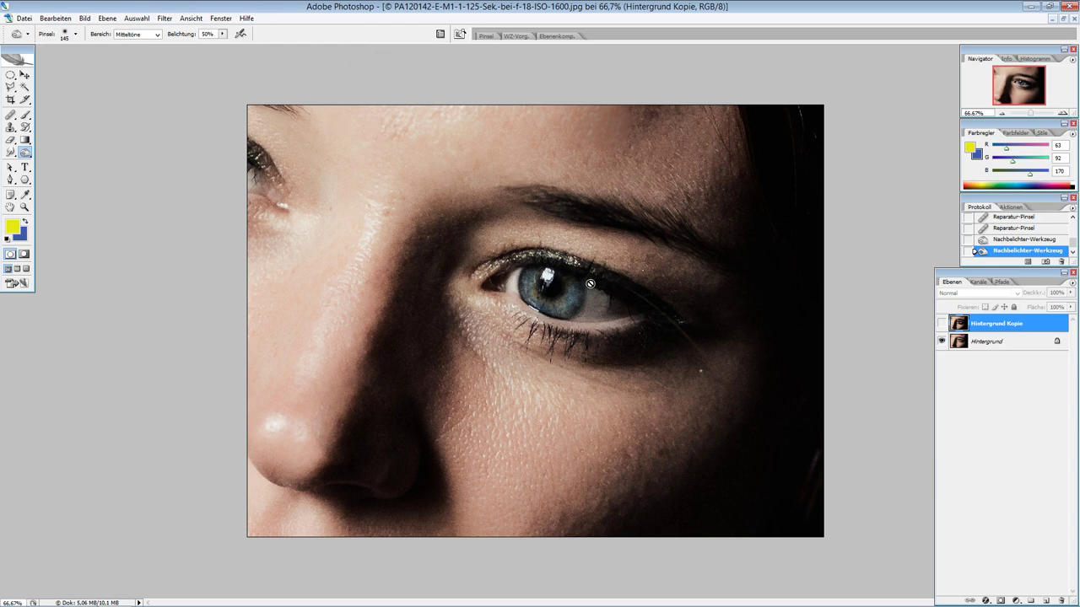
{"action": "key", "text": "t"}
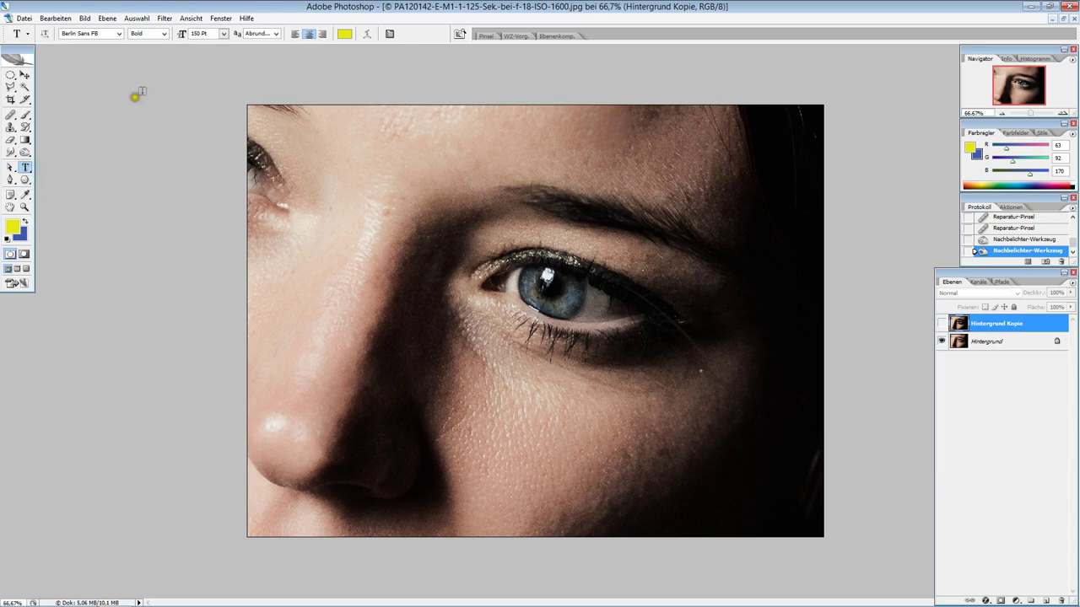
{"action": "key", "text": "s"}
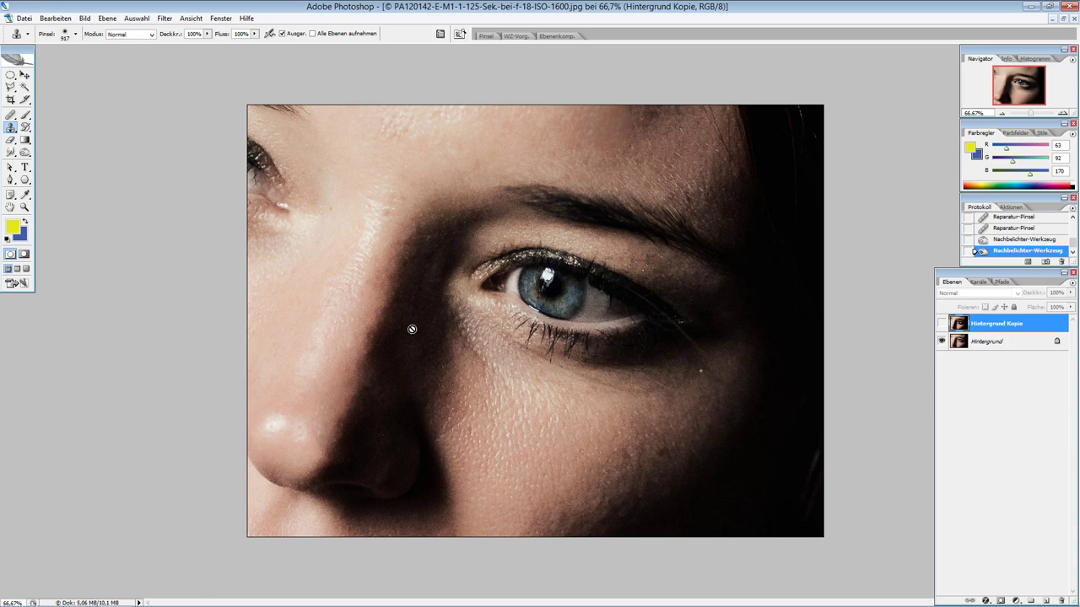
Try a Tonwertkorrektur adjustment layer and discard it
{"action": "left_click", "coordinate": [1016, 601]}
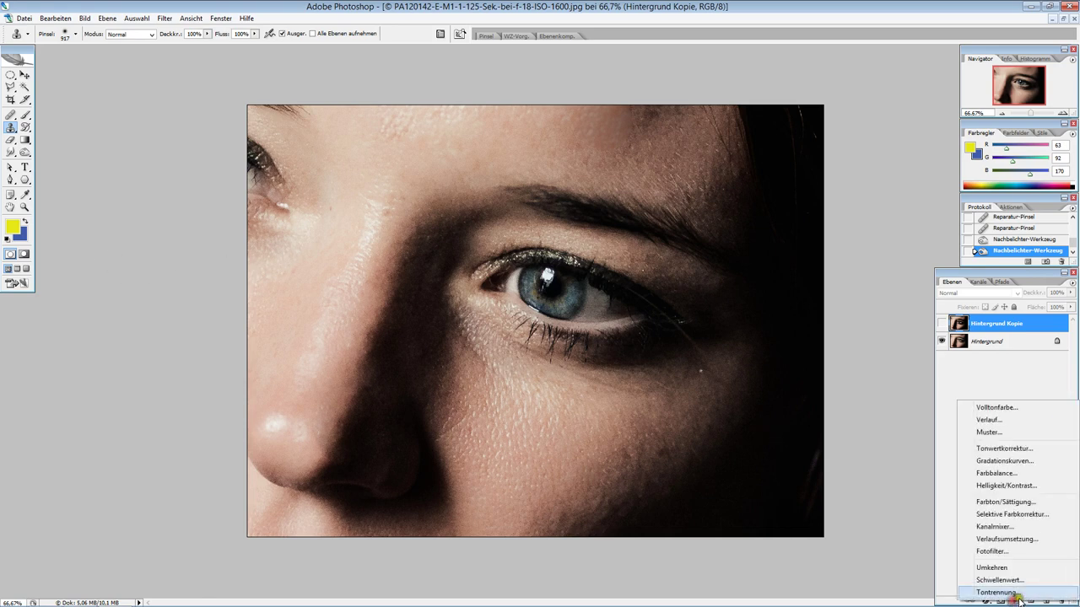
{"action": "left_click", "coordinate": [1032, 449]}
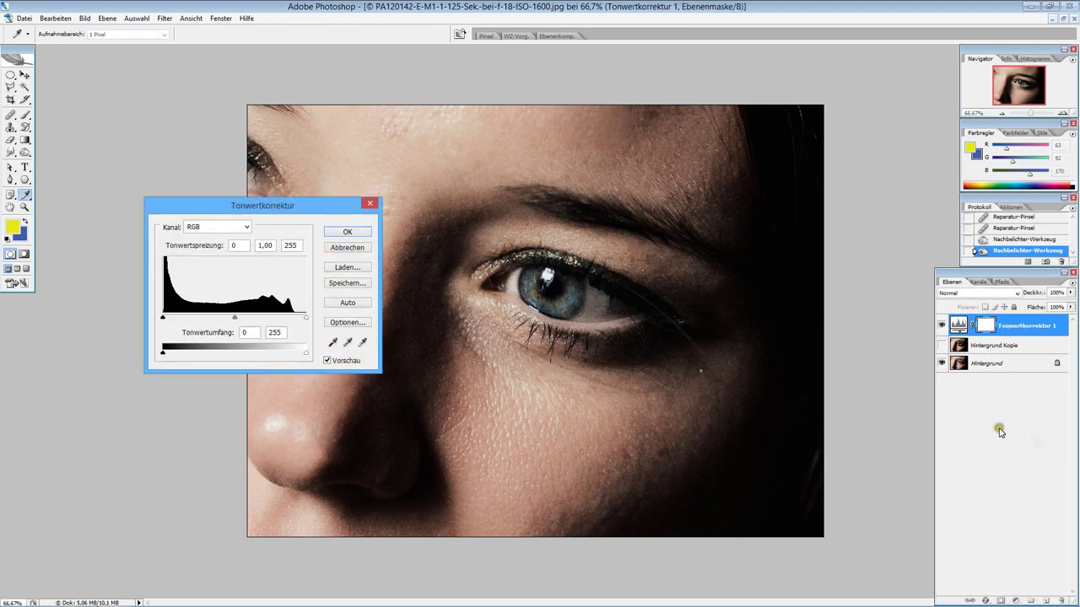
{"action": "left_click", "coordinate": [369, 204]}
{"action": "key", "text": "s"}
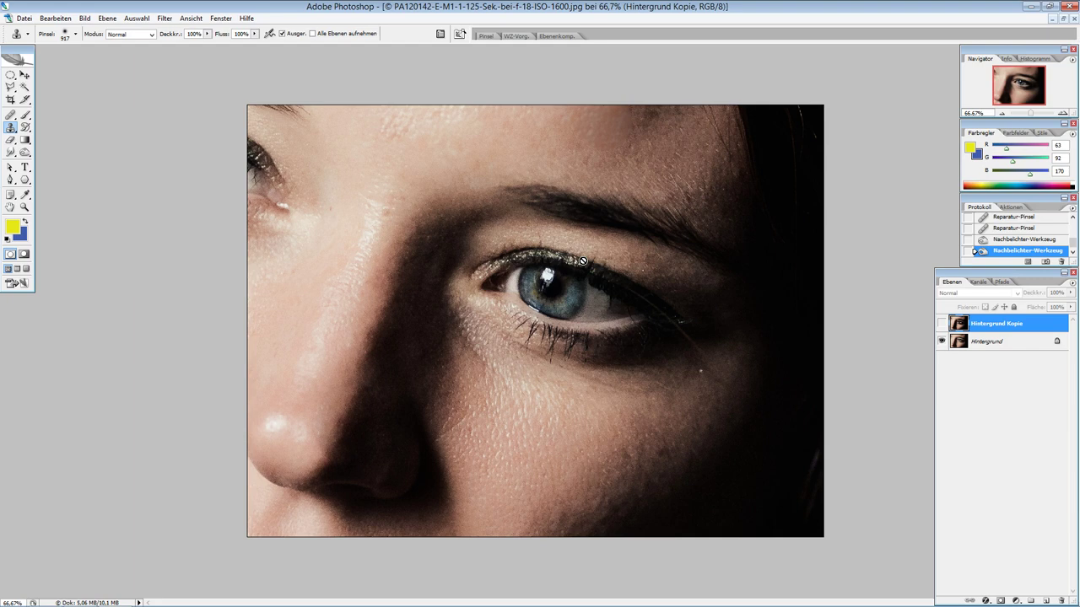
Show Hintergrund Kopie again and shrink the brush from 917 px to 49 px
{"action": "left_click", "coordinate": [943, 325]}
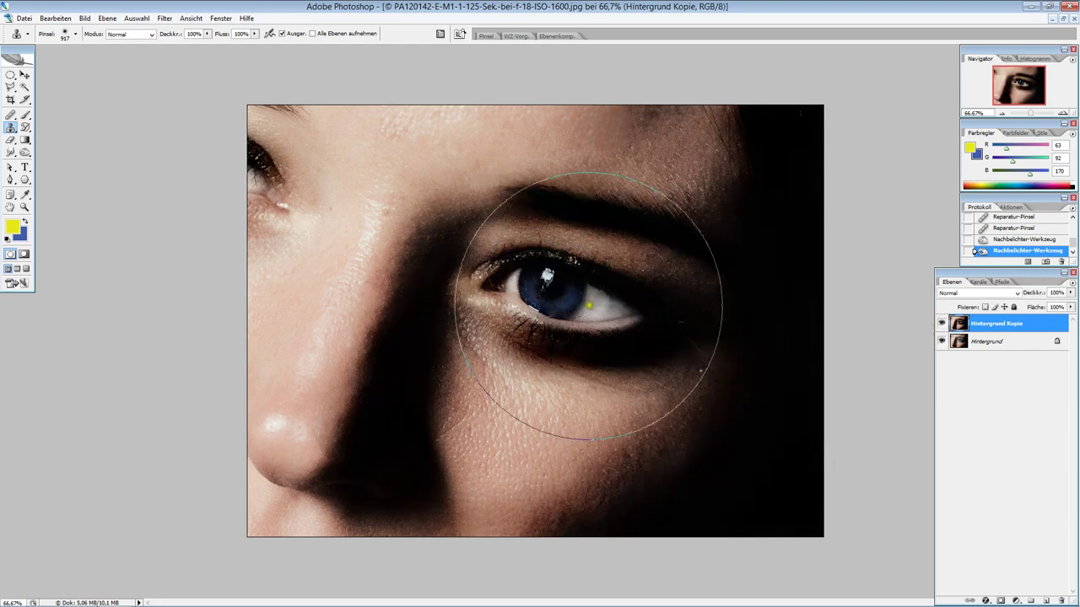
{"action": "left_click", "coordinate": [75, 33]}
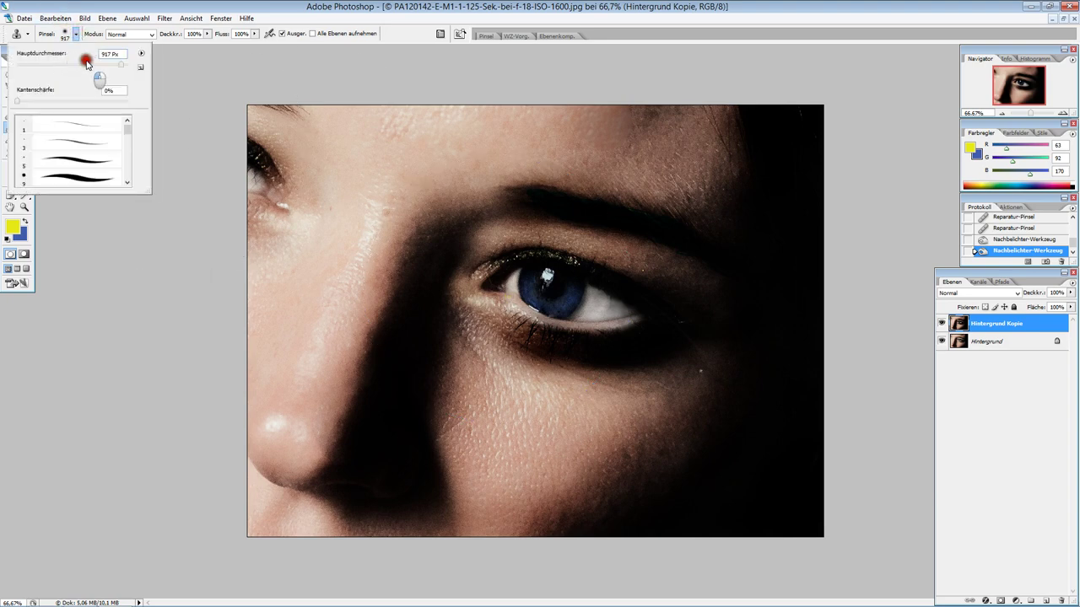
{"action": "left_click_drag", "start_coordinate": [86, 63], "coordinate": [44, 64]}
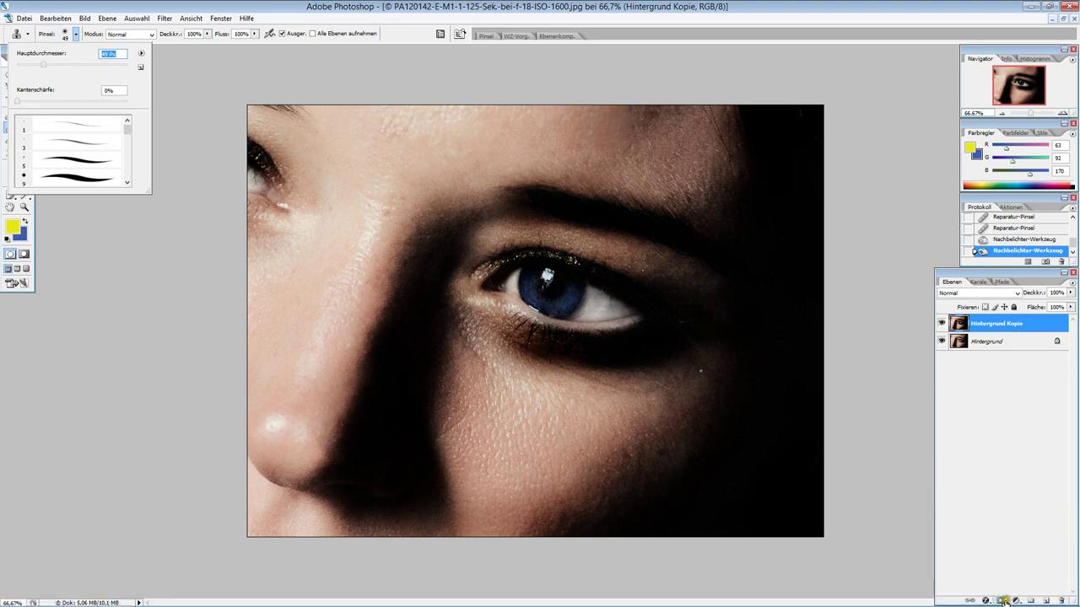
Try a layer mask and a Schein nach außen layer style, then cancel and undo both
{"action": "left_click", "coordinate": [1002, 600]}
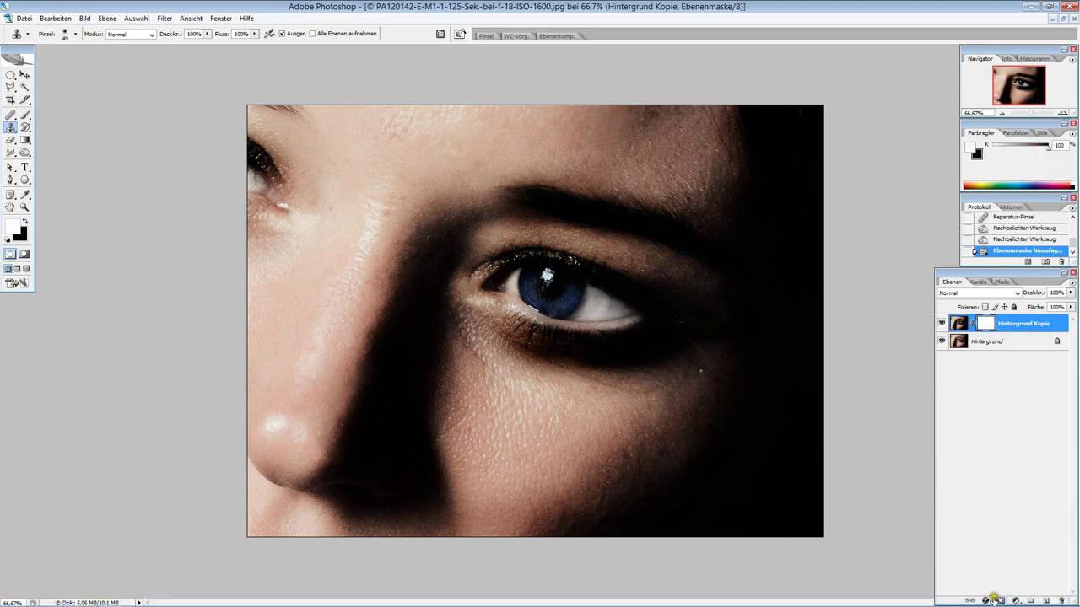
{"action": "left_click", "coordinate": [989, 600]}
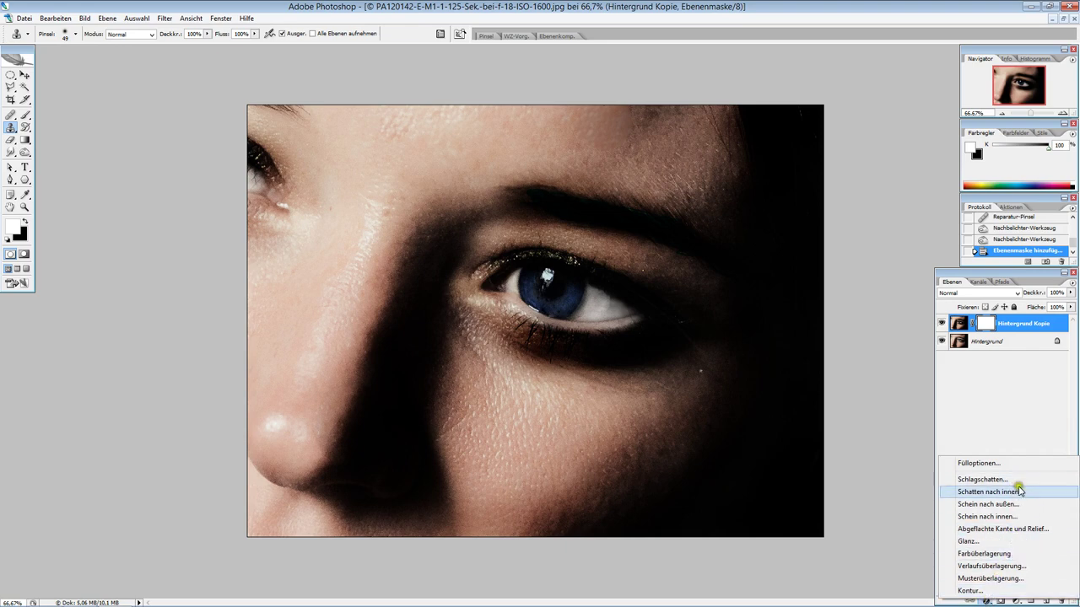
{"action": "left_click", "coordinate": [1025, 505]}
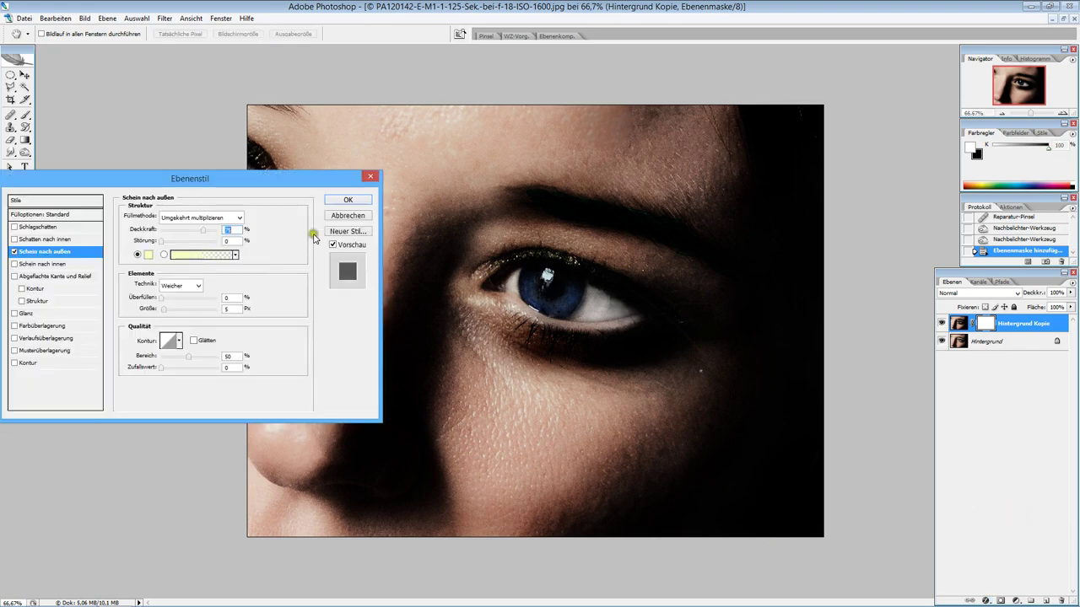
{"action": "left_click", "coordinate": [370, 177]}
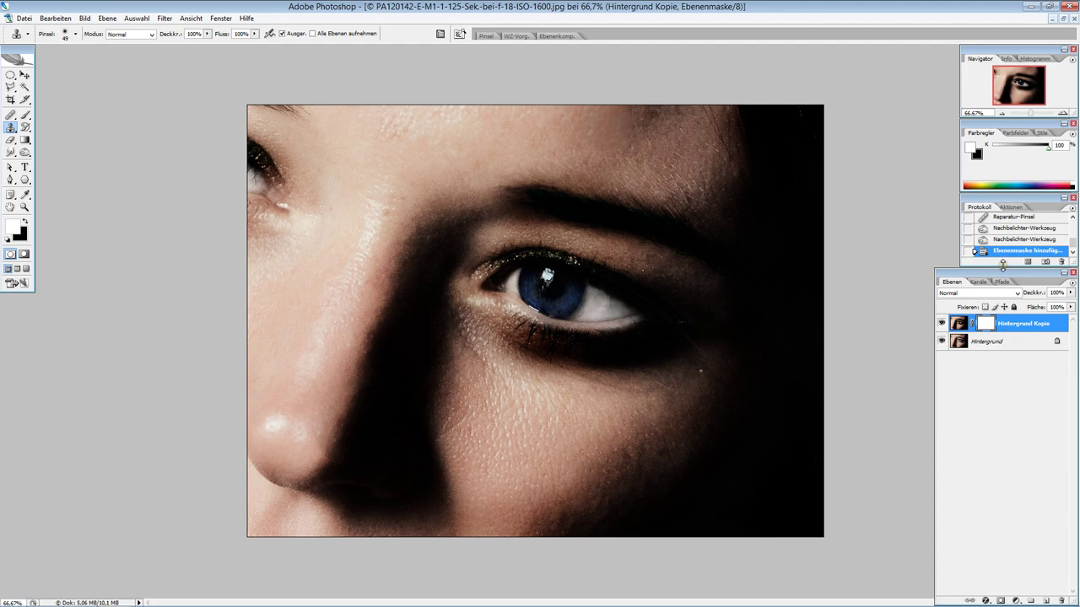
{"action": "key", "text": "ctrl+z"}
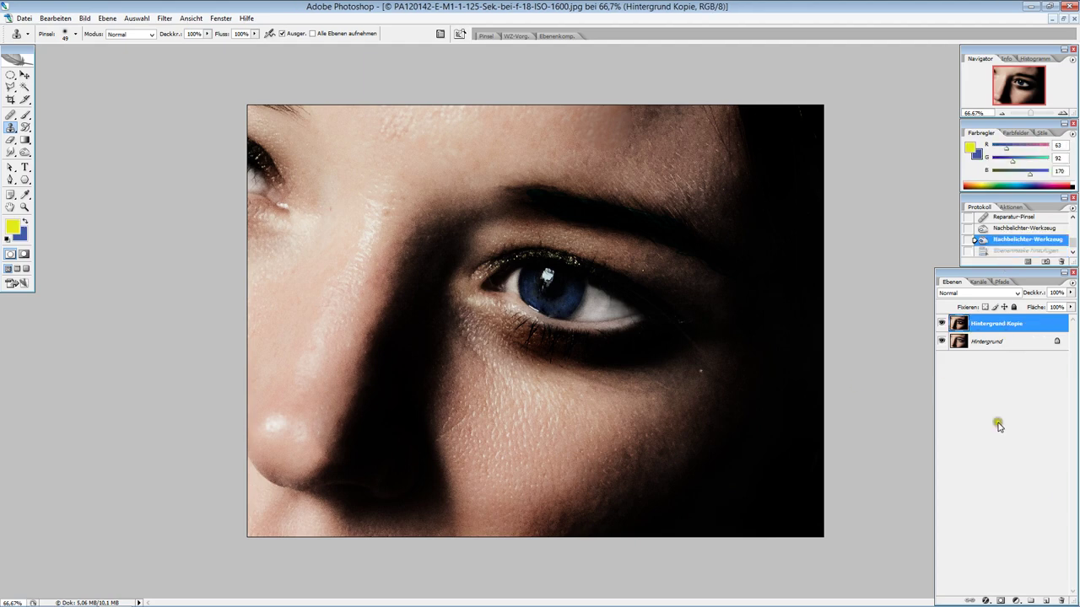
{"action": "left_click", "coordinate": [1016, 600]}
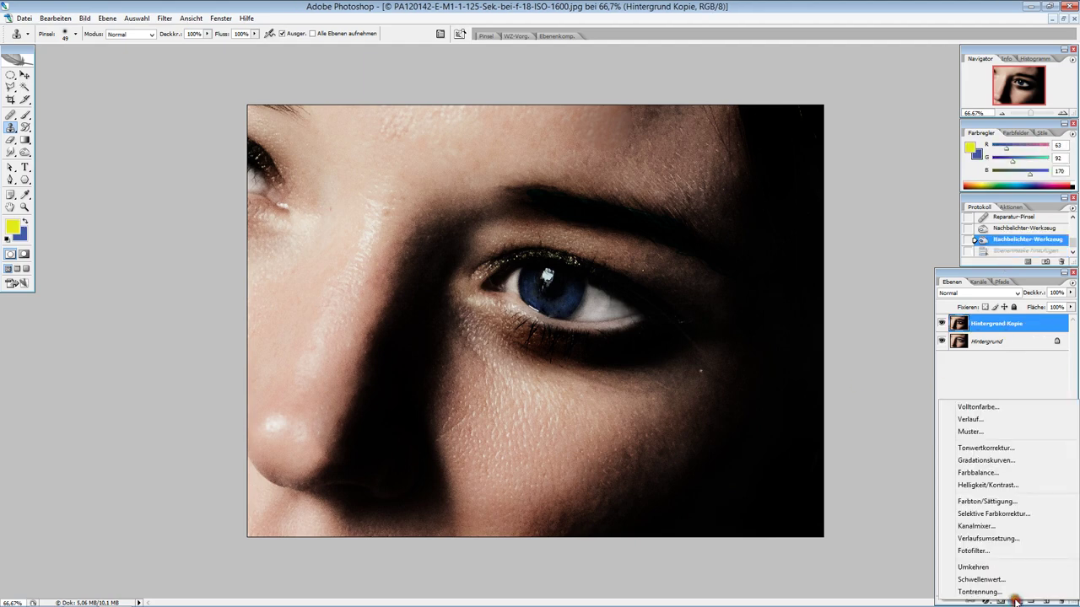
{"action": "left_click", "coordinate": [1002, 461]}
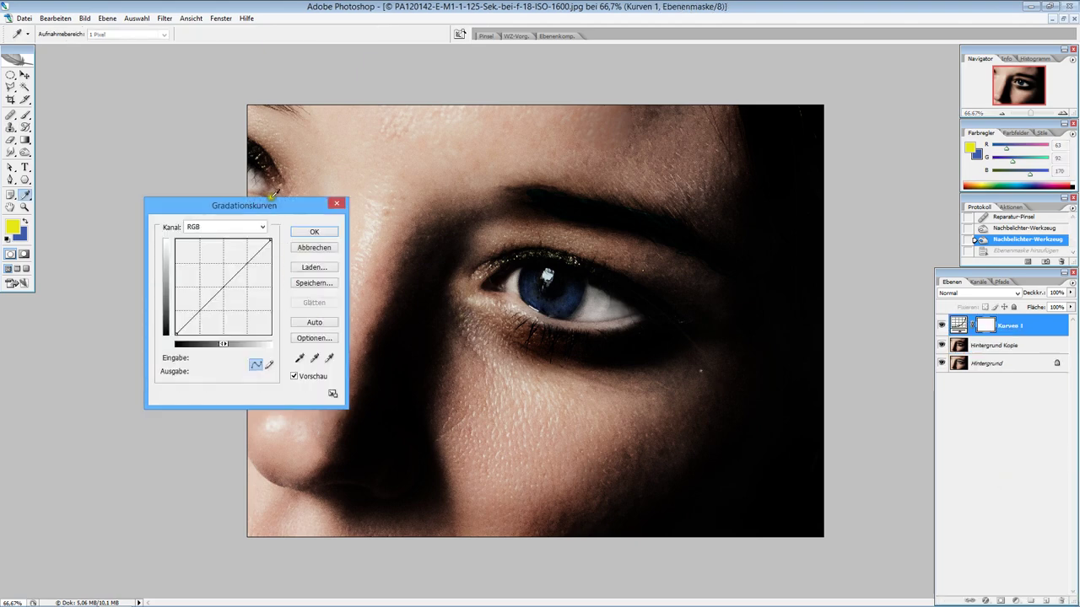
{"action": "left_click_drag", "start_coordinate": [278, 205], "coordinate": [156, 167]}
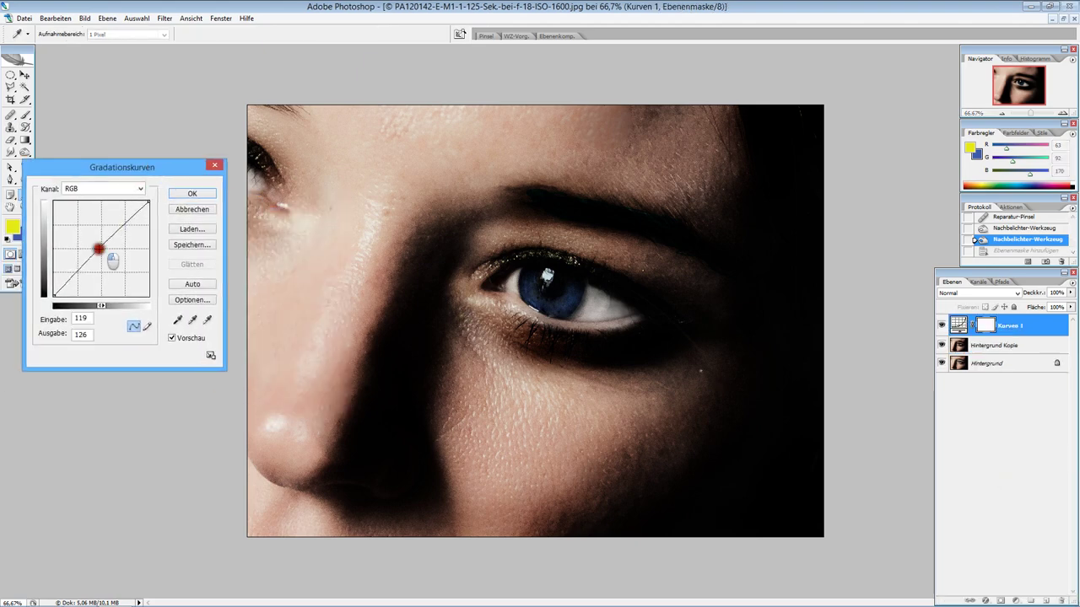
{"action": "left_click_drag", "start_coordinate": [108, 260], "coordinate": [60, 210]}
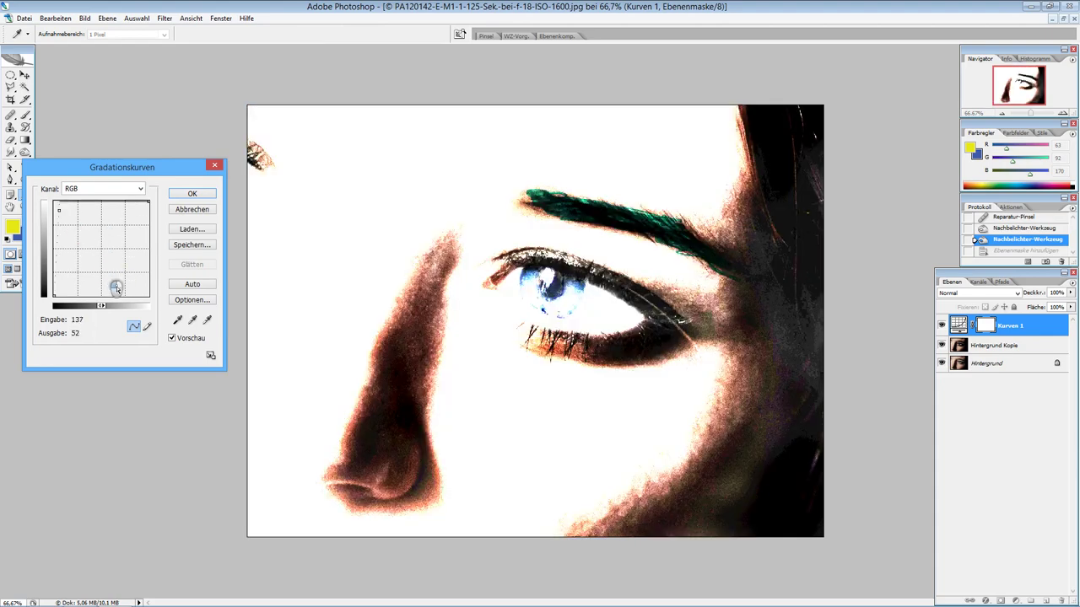
{"action": "mouse_move", "coordinate": [104, 271]}
{"action": "left_mouse_down"}
{"action": "mouse_move", "coordinate": [56, 245]}
{"action": "mouse_move", "coordinate": [146, 259]}
{"action": "mouse_move", "coordinate": [125, 270]}
{"action": "mouse_move", "coordinate": [103, 244]}
{"action": "mouse_move", "coordinate": [97, 284]}
{"action": "mouse_move", "coordinate": [65, 250]}
{"action": "left_mouse_up"}
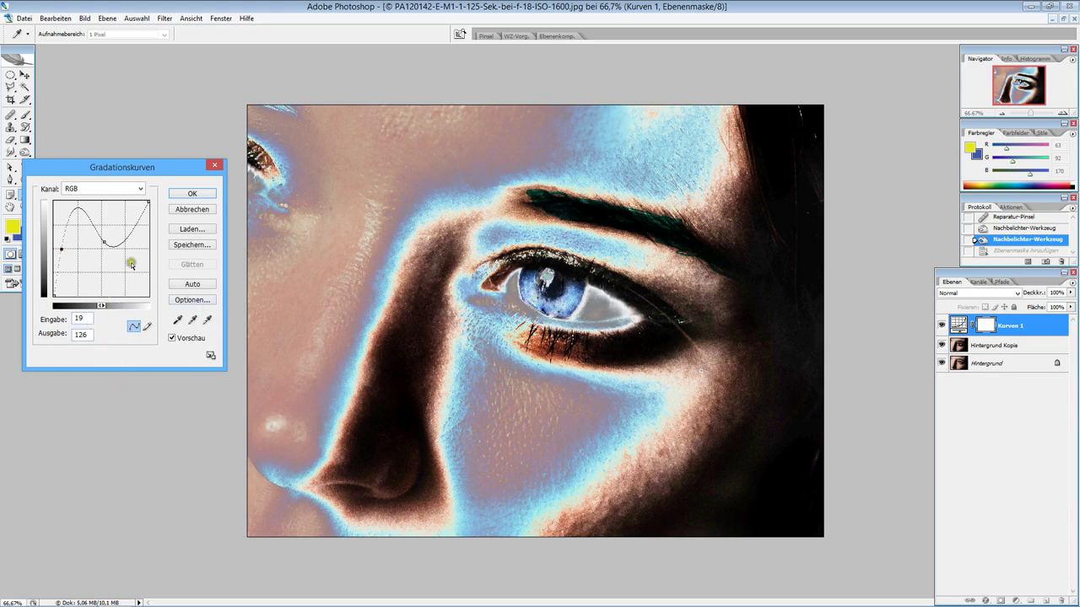
{"action": "left_click_drag", "start_coordinate": [113, 248], "coordinate": [112, 223]}
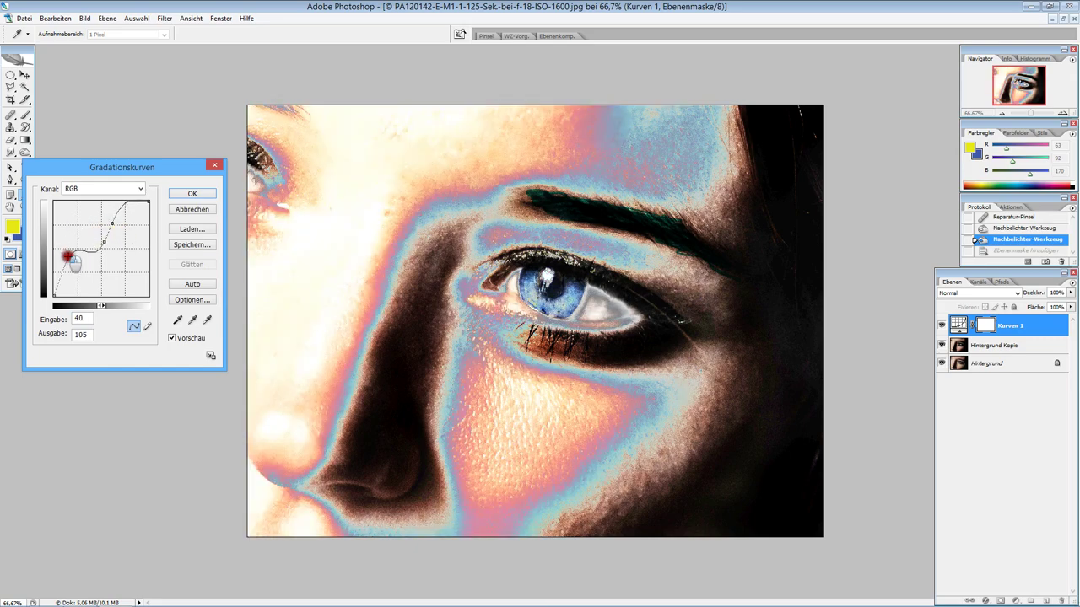
{"action": "left_click_drag", "start_coordinate": [63, 251], "coordinate": [74, 260]}
{"action": "left_click_drag", "start_coordinate": [112, 223], "coordinate": [124, 232]}
{"action": "mouse_move", "coordinate": [72, 262]}
{"action": "left_mouse_down"}
{"action": "mouse_move", "coordinate": [91, 263]}
{"action": "mouse_move", "coordinate": [76, 277]}
{"action": "left_mouse_up"}
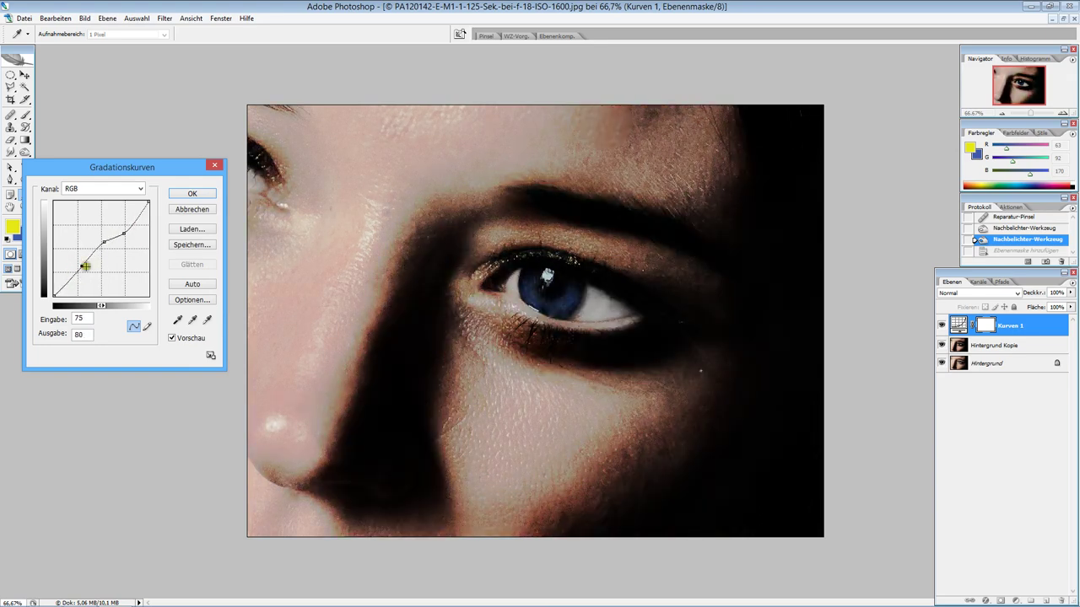
{"action": "mouse_move", "coordinate": [103, 244]}
{"action": "left_mouse_down"}
{"action": "mouse_move", "coordinate": [98, 269]}
{"action": "mouse_move", "coordinate": [89, 253]}
{"action": "left_mouse_up"}
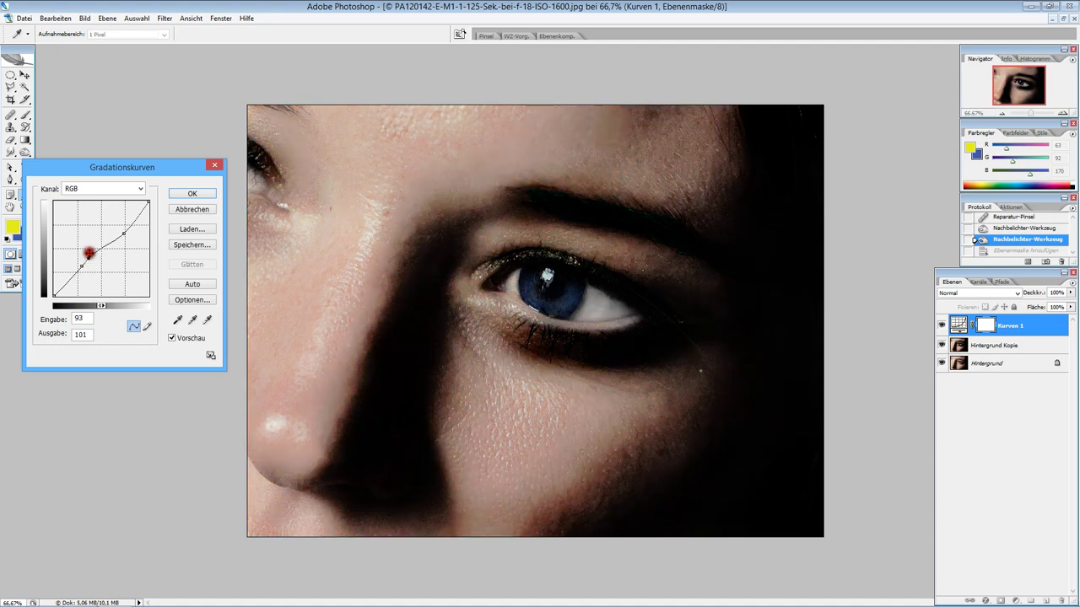
{"action": "left_click", "coordinate": [139, 188]}
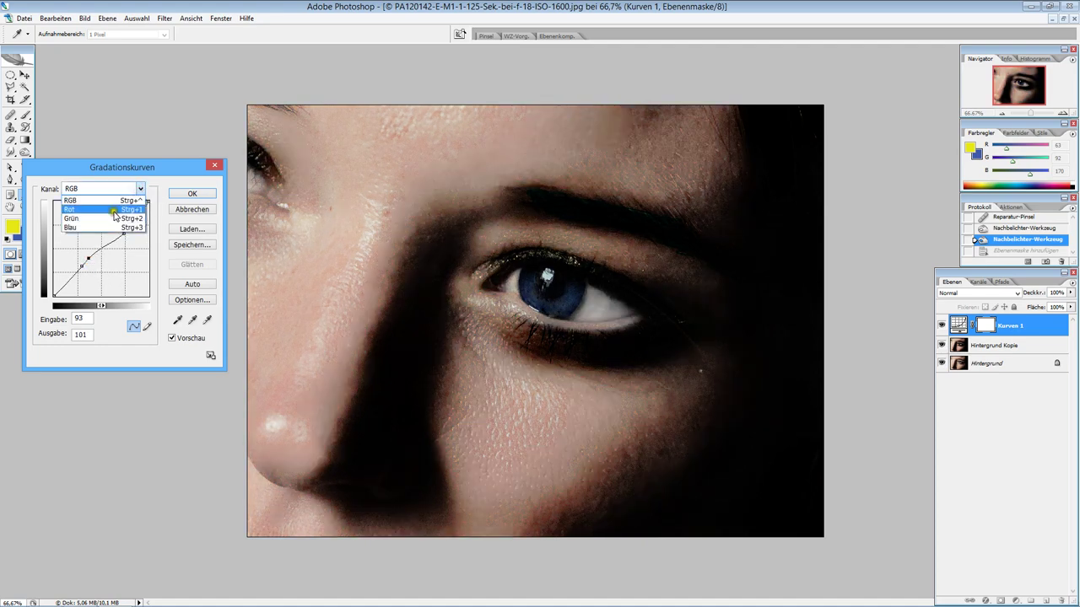
{"action": "left_click", "coordinate": [114, 214]}
{"action": "left_click", "coordinate": [139, 188]}
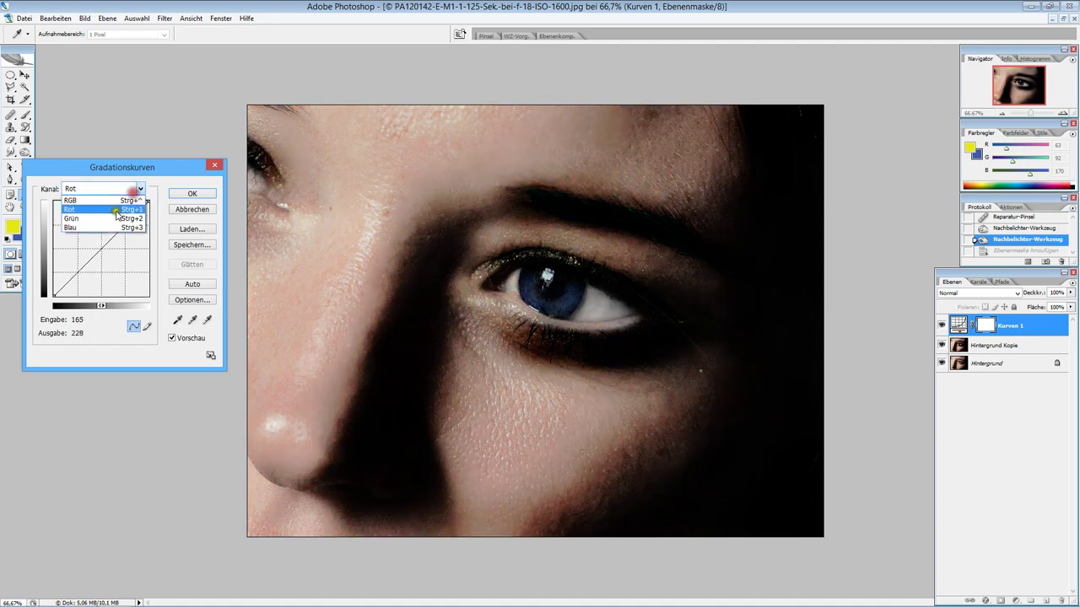
{"action": "left_click", "coordinate": [114, 209]}
{"action": "mouse_move", "coordinate": [108, 242]}
{"action": "left_mouse_down"}
{"action": "mouse_move", "coordinate": [123, 257]}
{"action": "mouse_move", "coordinate": [88, 231]}
{"action": "mouse_move", "coordinate": [75, 236]}
{"action": "mouse_move", "coordinate": [104, 252]}
{"action": "left_mouse_up"}
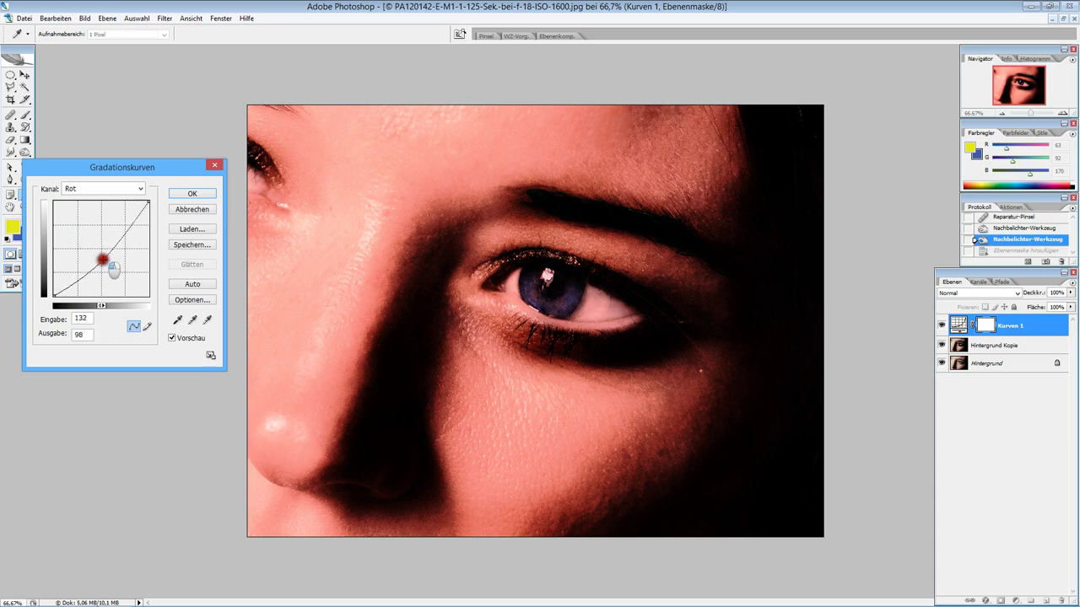
{"action": "left_click", "coordinate": [125, 232]}
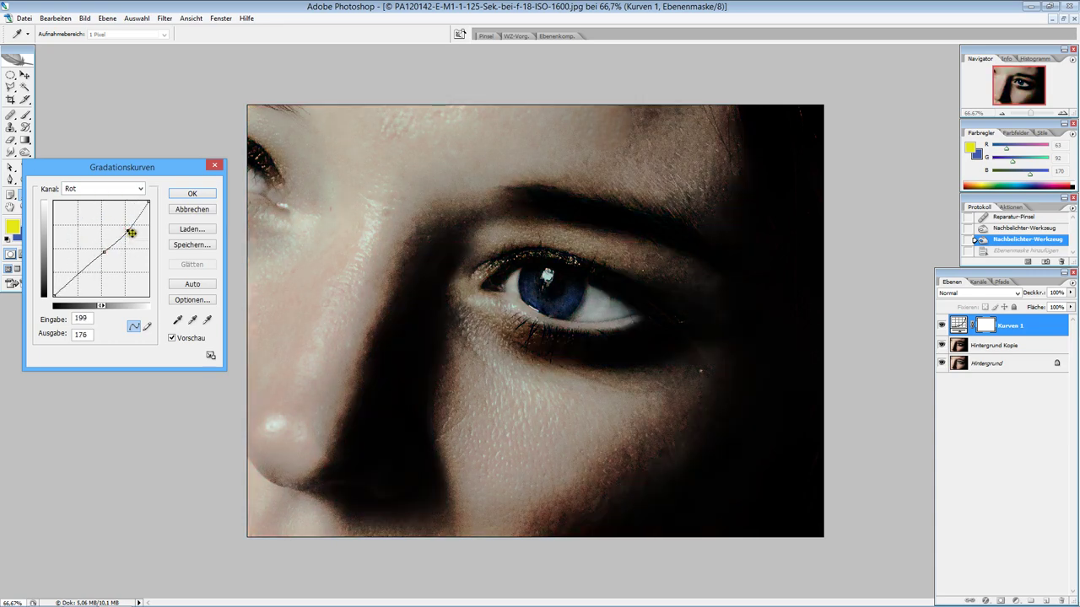
{"action": "left_click", "coordinate": [195, 209]}
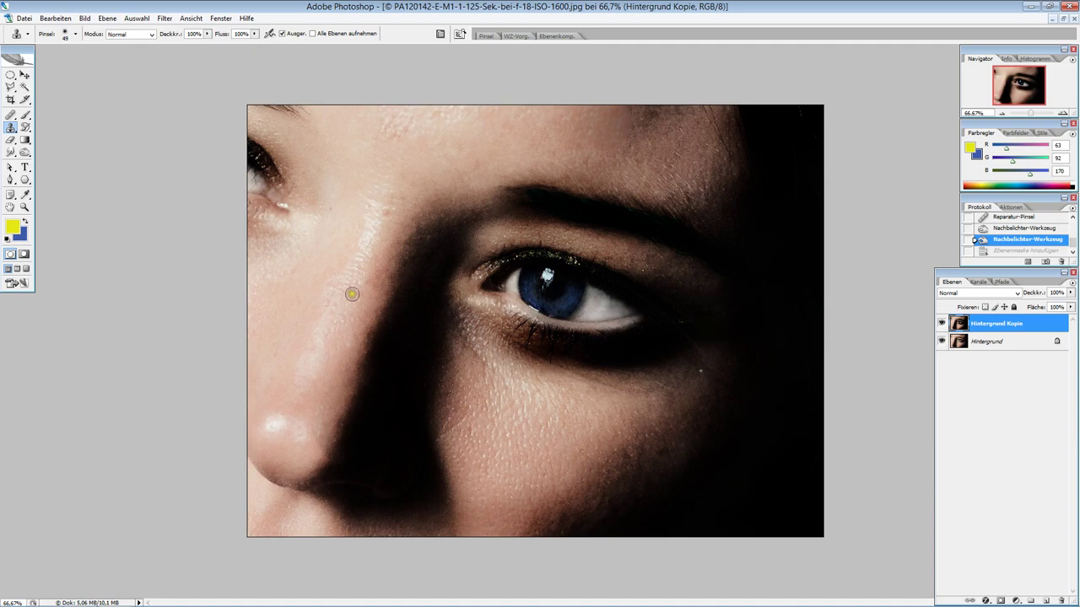
Try Farbton/Sättigung at +100 saturation, cancel it, and hide Hintergrund Kopie
{"action": "left_click", "coordinate": [1015, 600]}
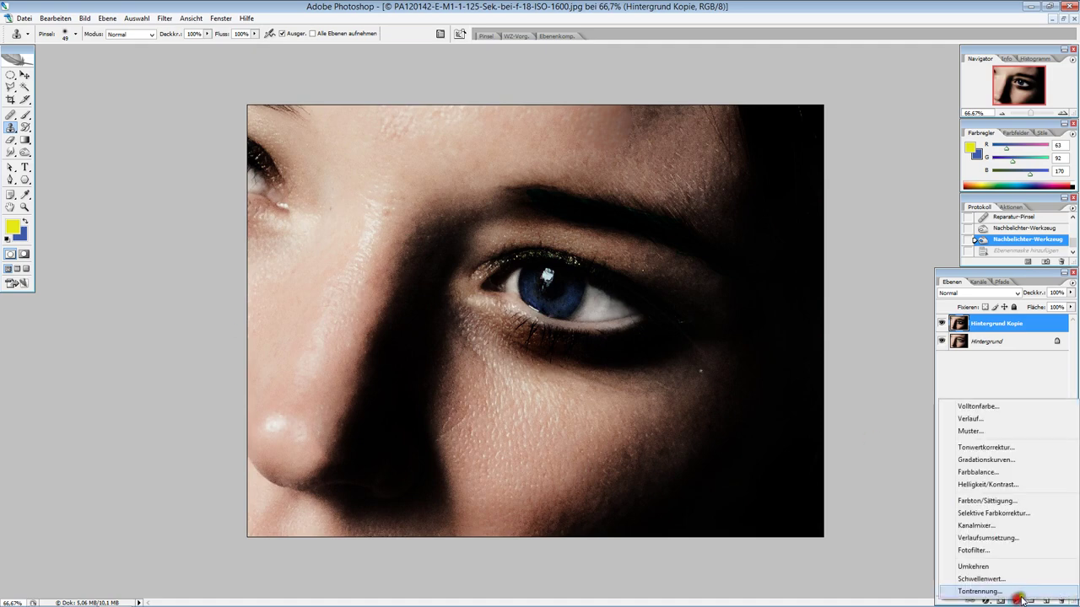
{"action": "left_click", "coordinate": [1015, 500]}
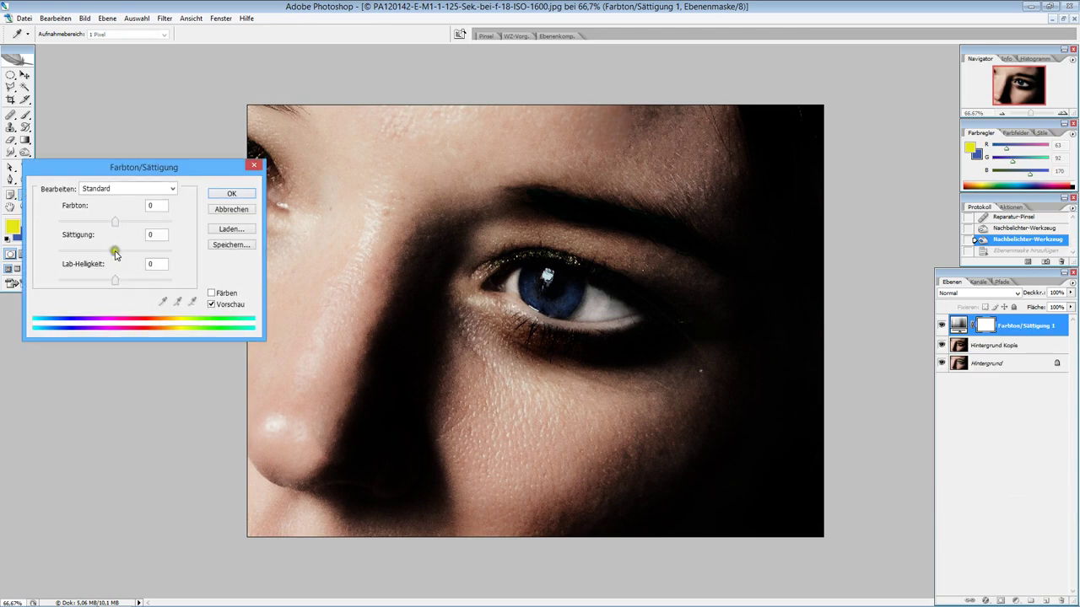
{"action": "left_click_drag", "start_coordinate": [114, 252], "coordinate": [192, 261]}
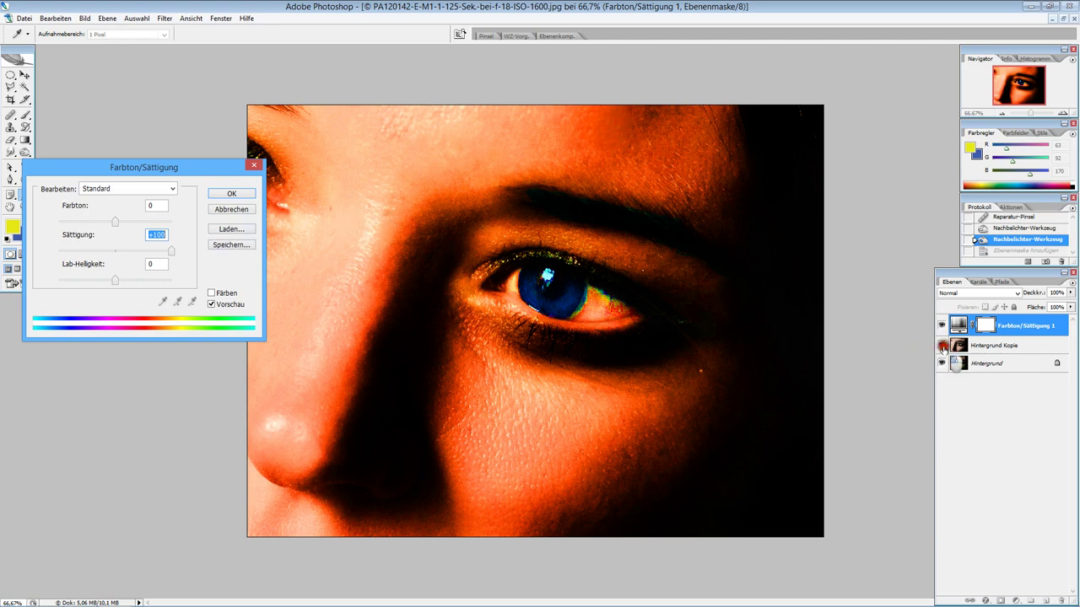
{"action": "left_click", "coordinate": [236, 209]}
{"action": "left_click", "coordinate": [941, 324]}
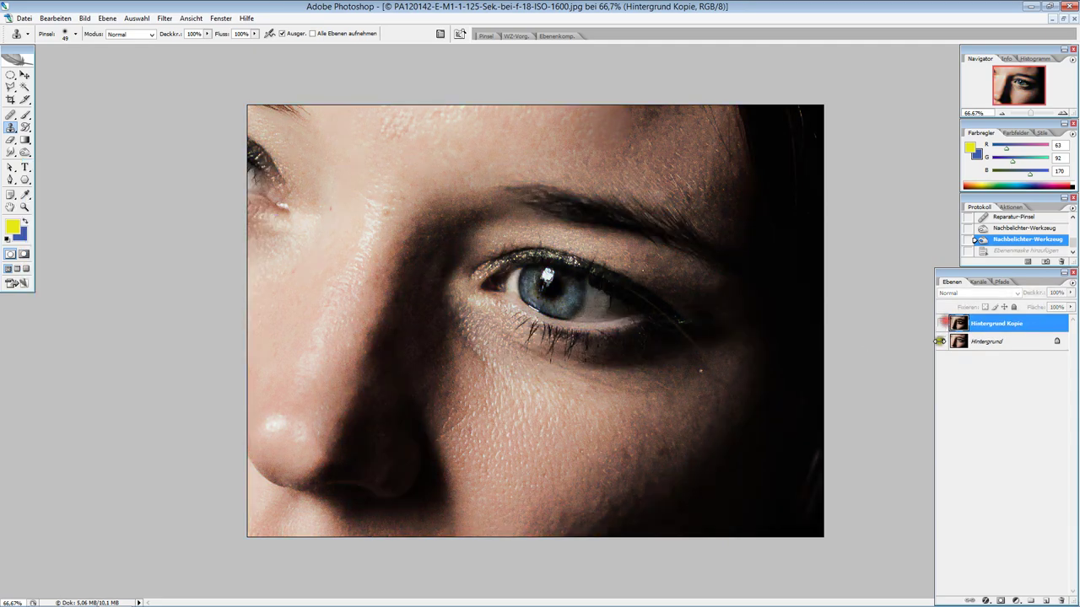
Try Tontrennung, then Farbton/Sättigung at +100 and -10 saturation, cancelling both
{"action": "left_click", "coordinate": [1019, 599]}
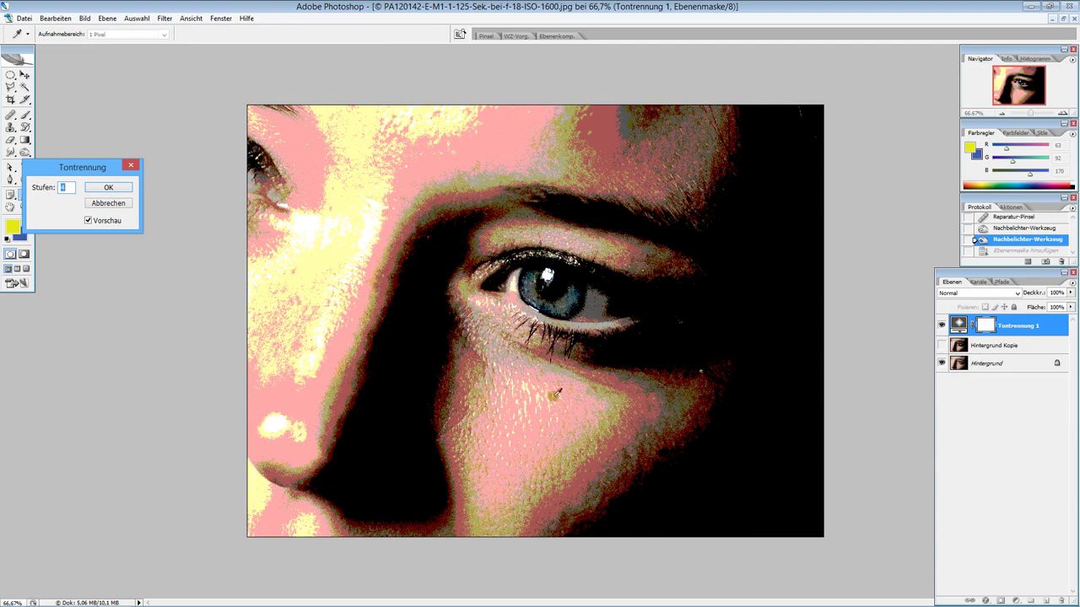
{"action": "left_click", "coordinate": [132, 166]}
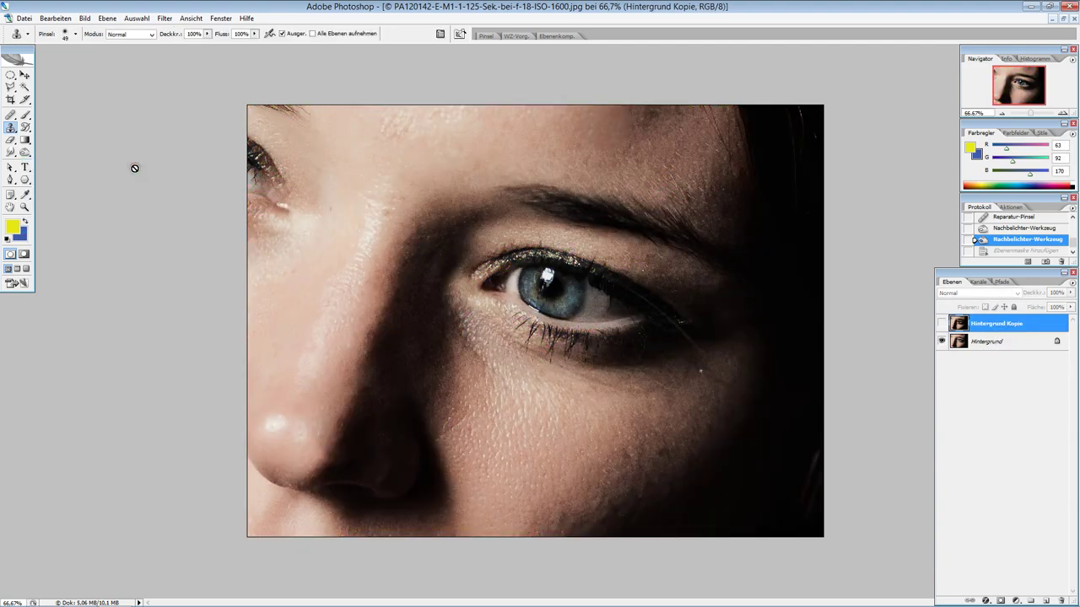
{"action": "left_click", "coordinate": [1016, 600]}
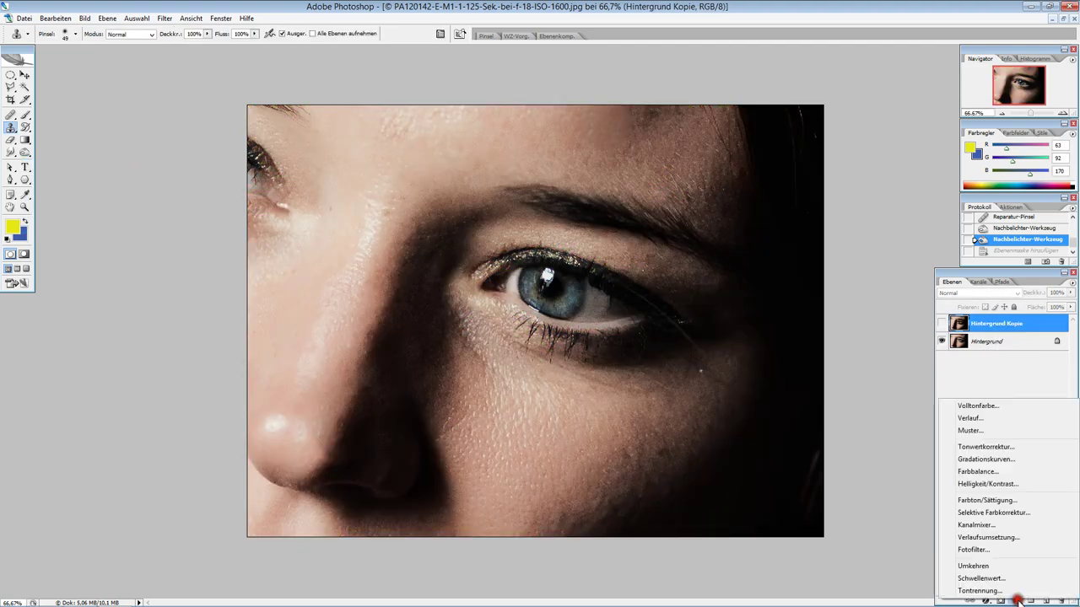
{"action": "left_click", "coordinate": [1008, 502]}
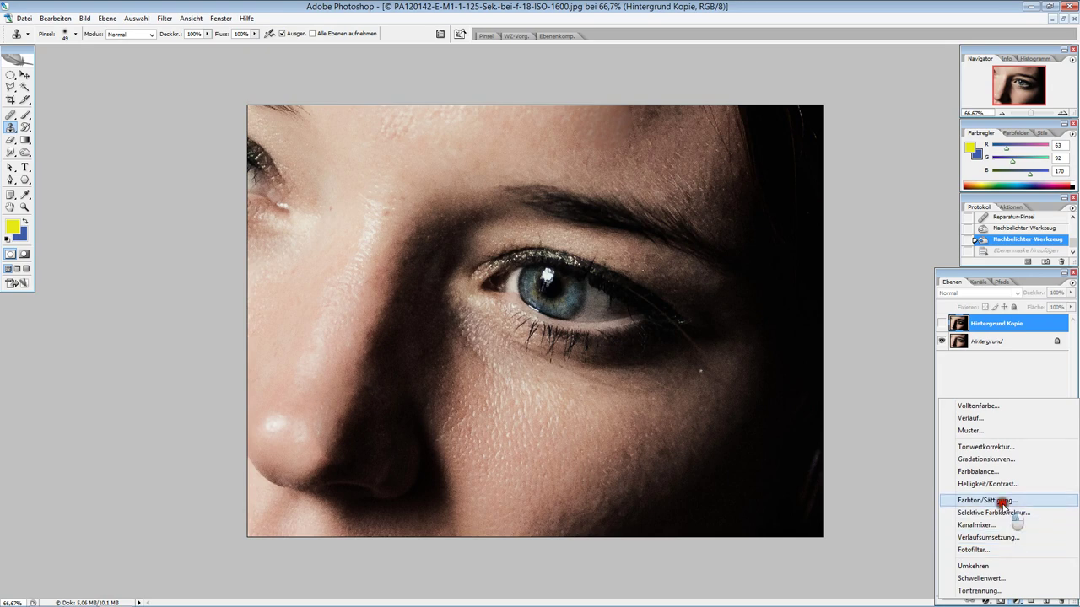
{"action": "left_click_drag", "start_coordinate": [115, 250], "coordinate": [178, 253]}
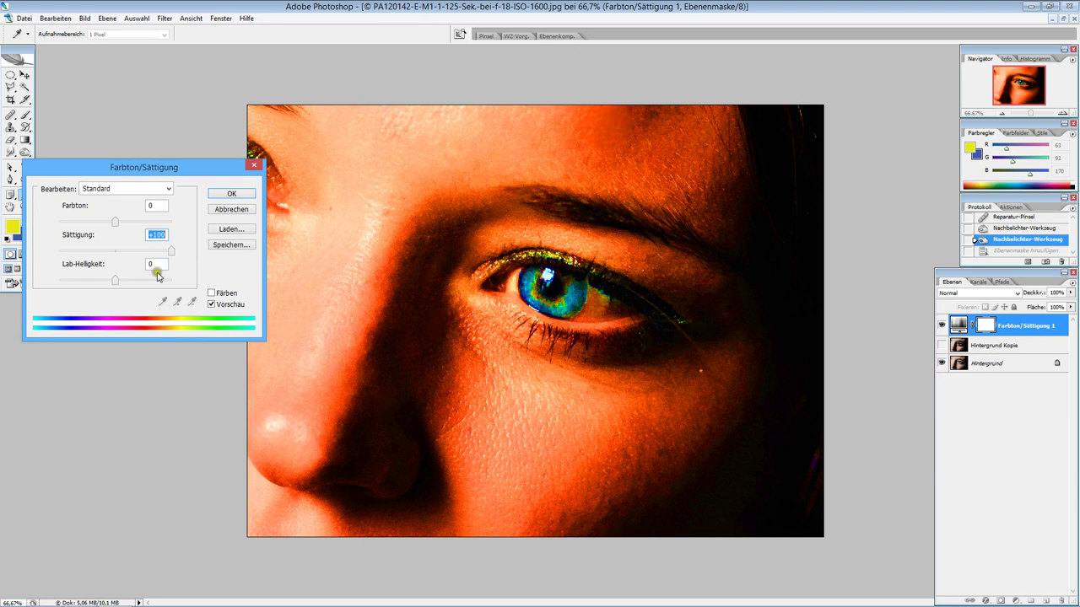
{"action": "mouse_move", "coordinate": [171, 250]}
{"action": "left_mouse_down"}
{"action": "mouse_move", "coordinate": [109, 260]}
{"action": "mouse_move", "coordinate": [118, 284]}
{"action": "mouse_move", "coordinate": [101, 272]}
{"action": "mouse_move", "coordinate": [151, 279]}
{"action": "mouse_move", "coordinate": [129, 279]}
{"action": "left_mouse_up"}
{"action": "left_click", "coordinate": [231, 209]}
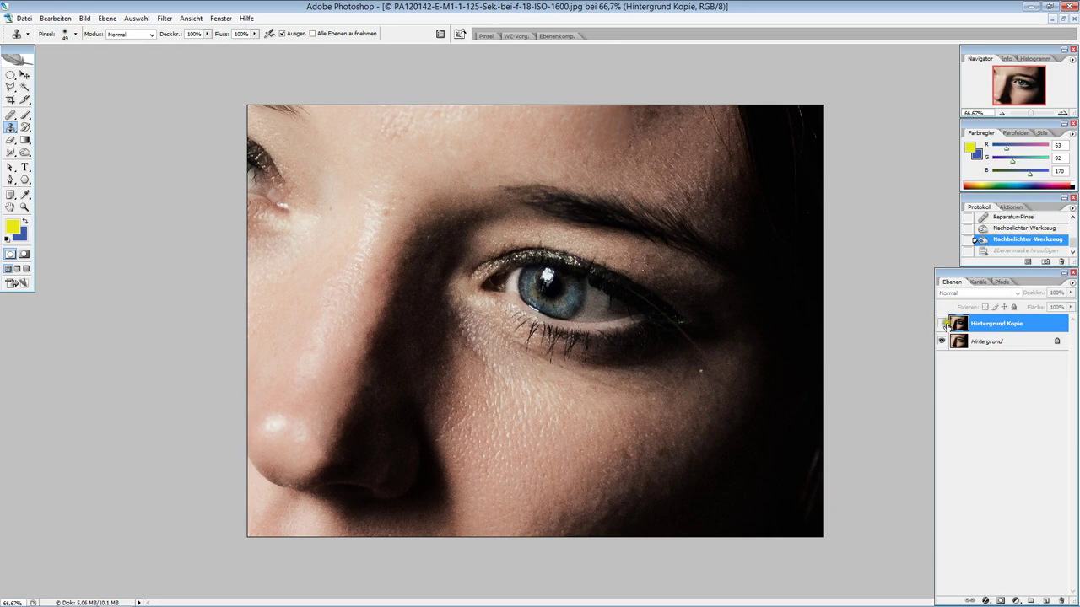
Show Hintergrund Kopie again and set the foreground colour to dark green #085a34
{"action": "left_click", "coordinate": [941, 323]}
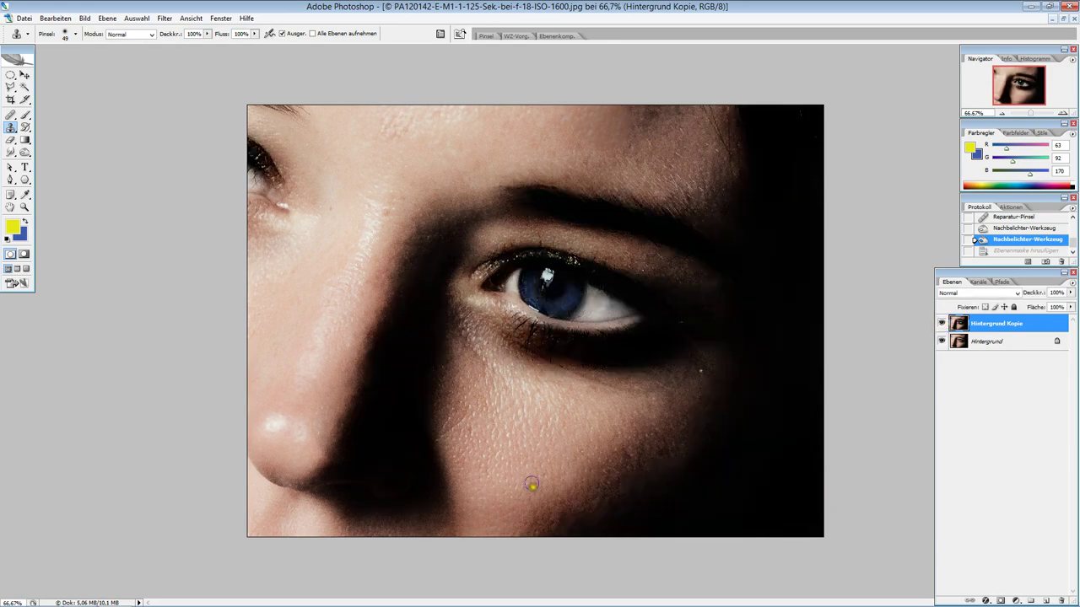
{"action": "left_click", "coordinate": [15, 228]}
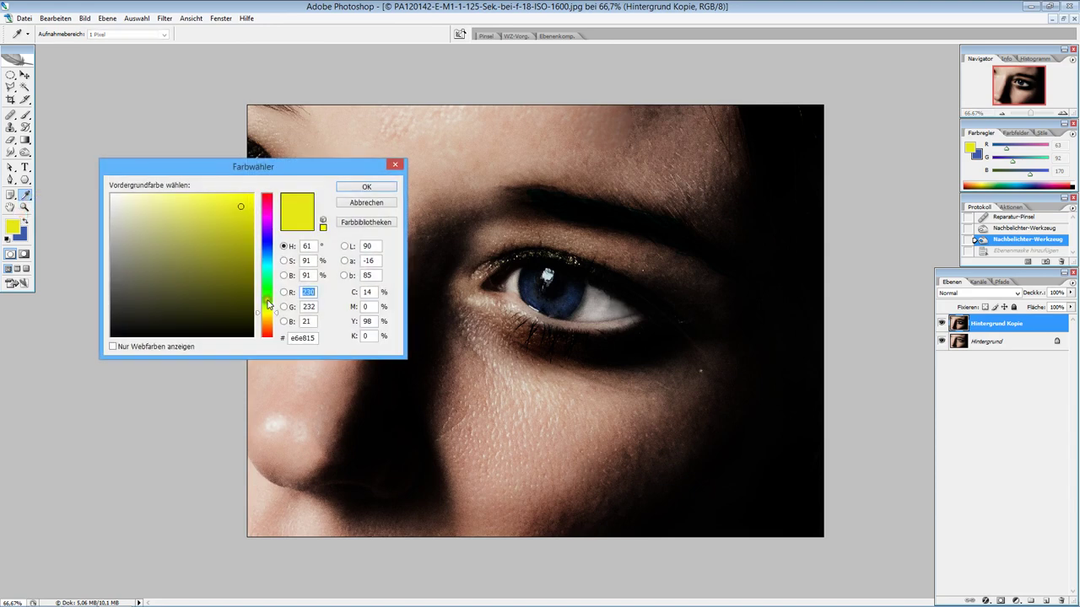
{"action": "left_click_drag", "start_coordinate": [268, 304], "coordinate": [272, 278]}
{"action": "left_click", "coordinate": [235, 276]}
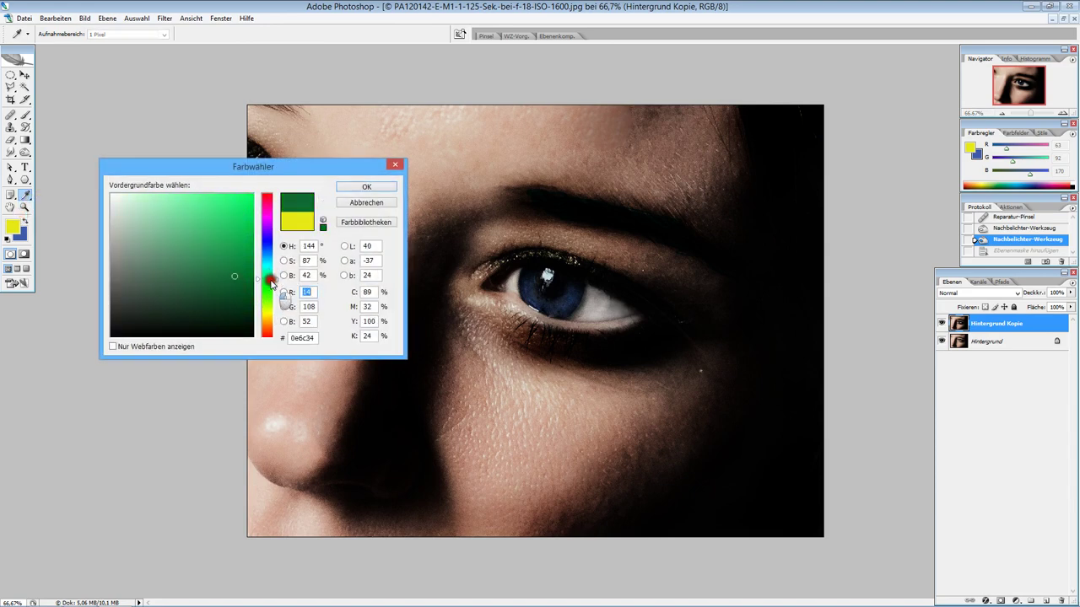
{"action": "left_click", "coordinate": [241, 287]}
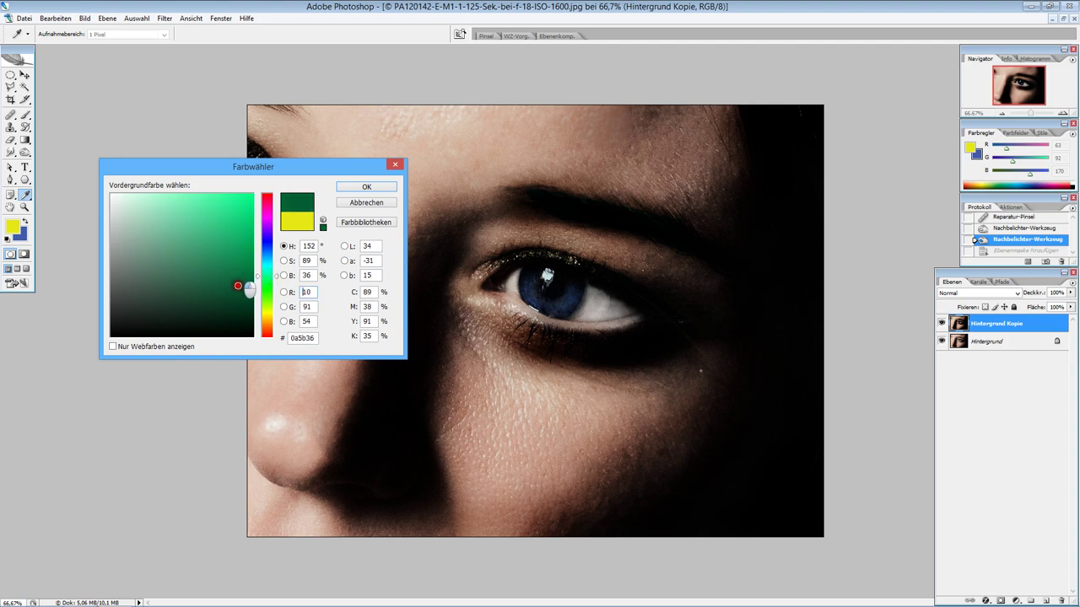
{"action": "left_click", "coordinate": [368, 187]}
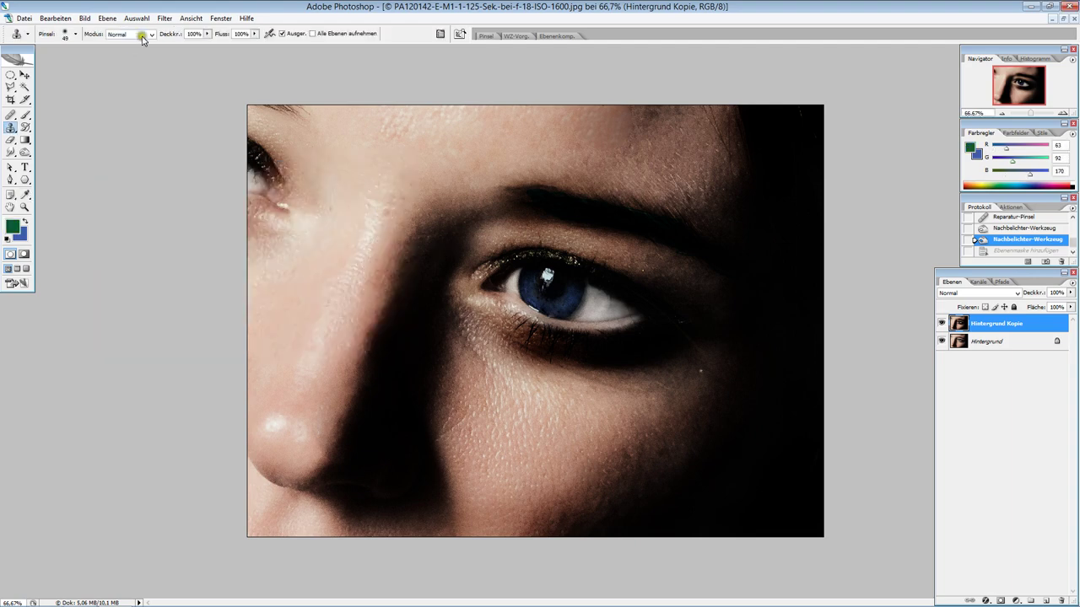
Pick the paint brush from the painting tools, then the Zoom tool
{"action": "left_click_drag", "start_coordinate": [26, 115], "coordinate": [50, 118]}
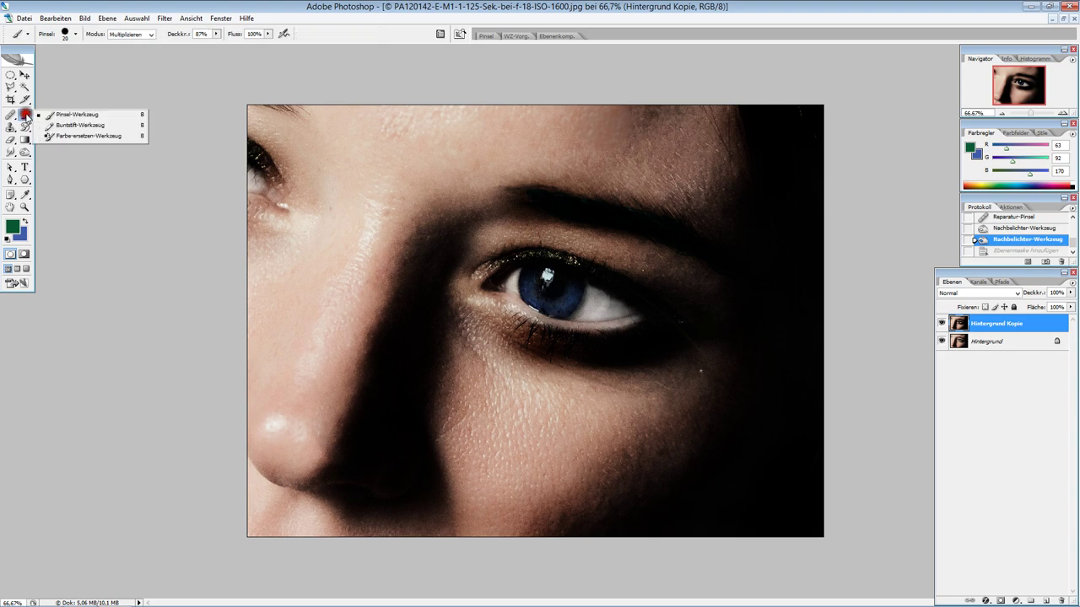
{"action": "left_click", "coordinate": [71, 114]}
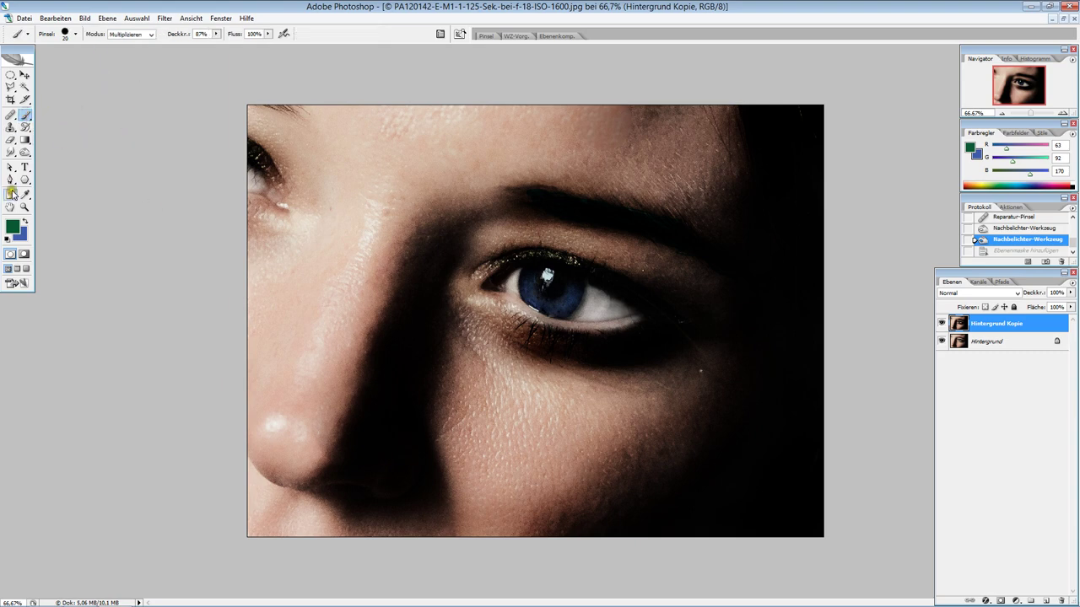
{"action": "key", "text": "z"}
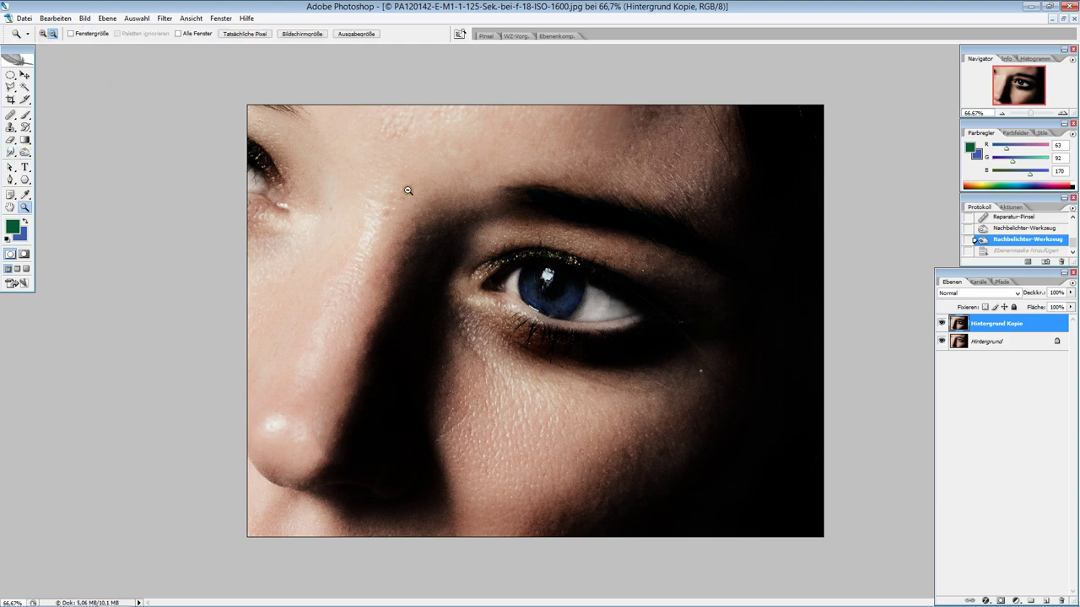
Zoom to 1600% on the eye corner and pan to a darker area
{"action": "left_click", "coordinate": [43, 35]}
{"action": "left_click_drag", "start_coordinate": [578, 310], "coordinate": [595, 310]}
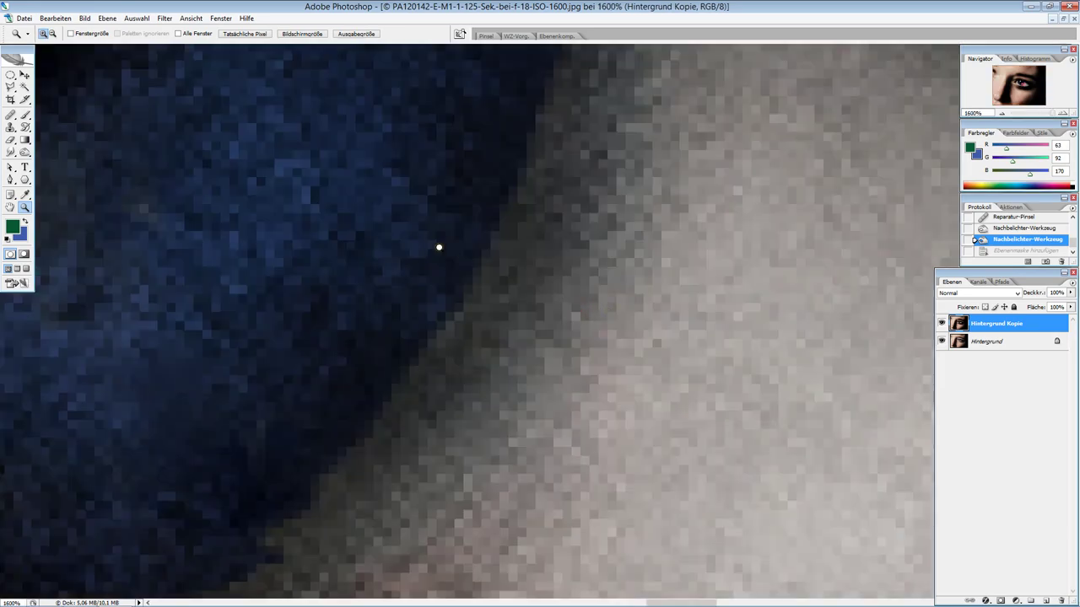
{"action": "left_click", "coordinate": [10, 208]}
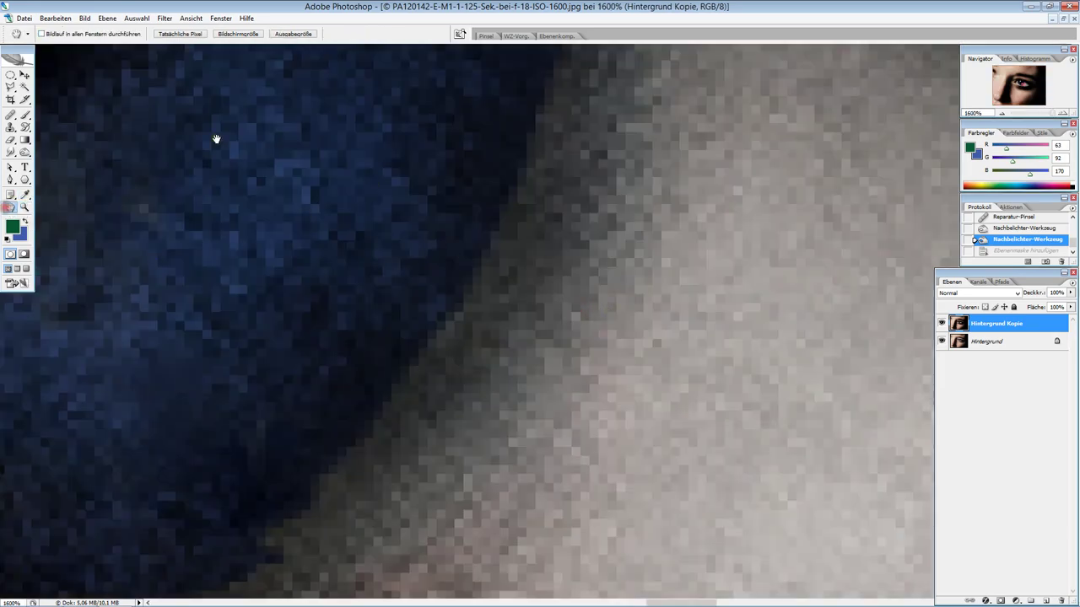
{"action": "mouse_move", "coordinate": [216, 138]}
{"action": "left_mouse_down"}
{"action": "mouse_move", "coordinate": [265, 378]}
{"action": "mouse_move", "coordinate": [135, 436]}
{"action": "mouse_move", "coordinate": [284, 311]}
{"action": "mouse_move", "coordinate": [73, 379]}
{"action": "left_mouse_up"}
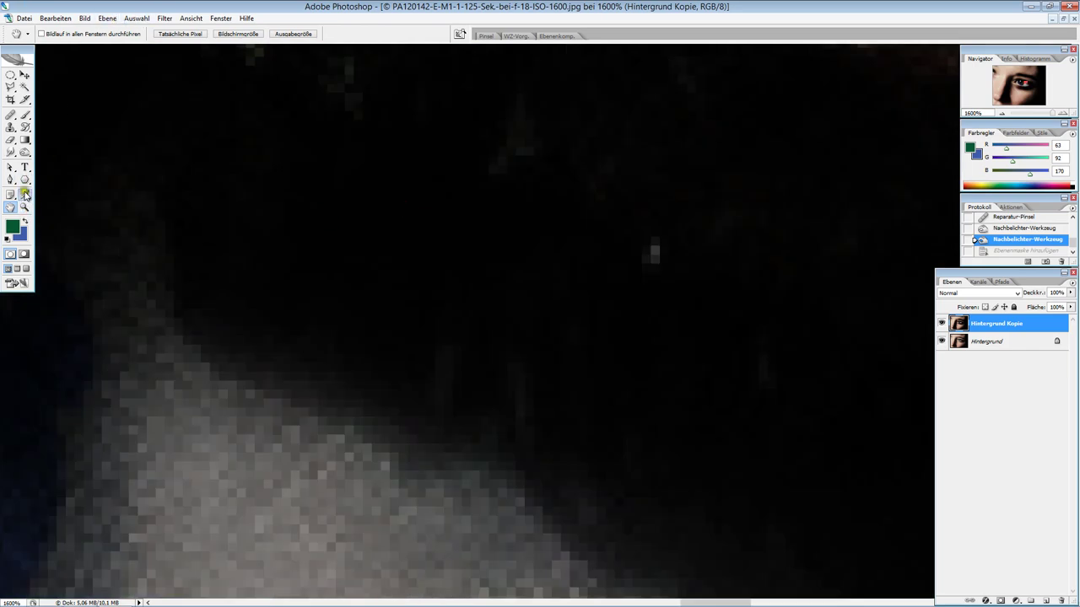
Zoom back out step by step from 1200% to 200% to show the whole eye
{"action": "left_click", "coordinate": [25, 208]}
{"action": "left_click", "coordinate": [49, 33]}
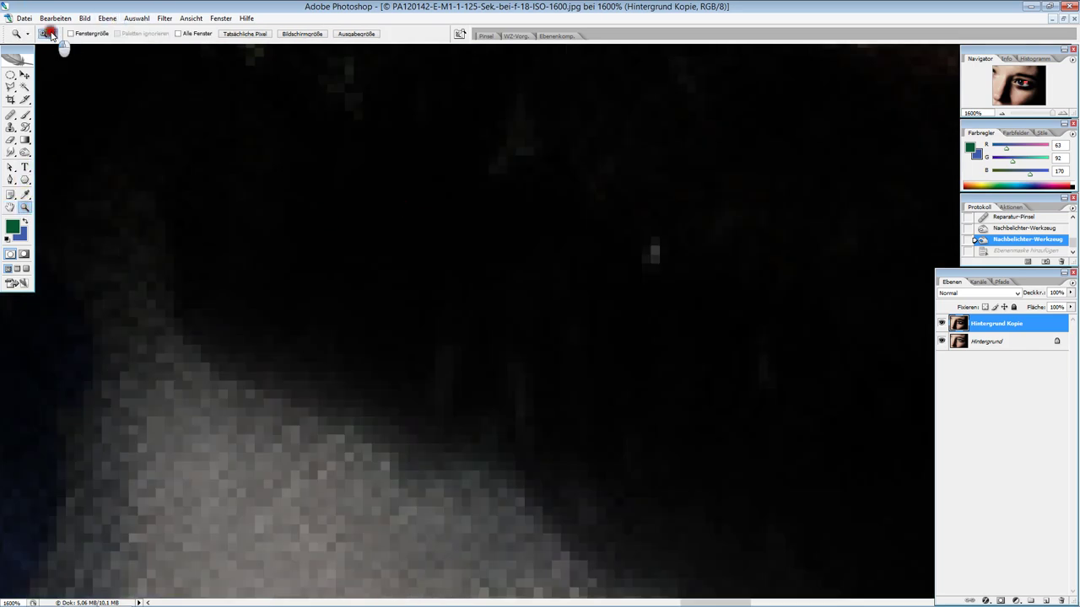
{"action": "left_click", "coordinate": [294, 209]}
{"action": "left_click", "coordinate": [413, 268]}
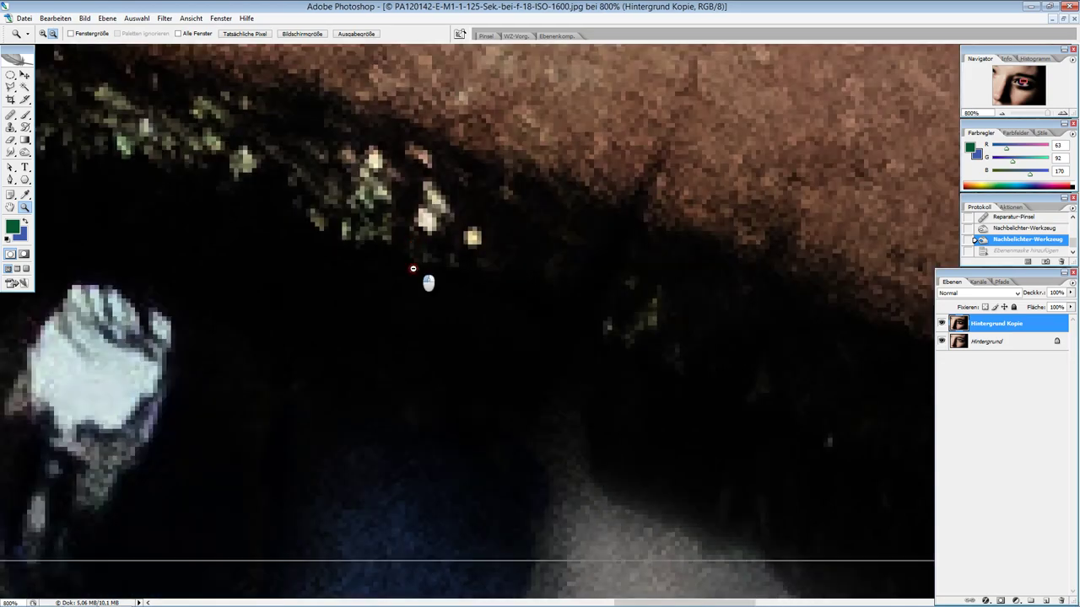
{"action": "left_click", "coordinate": [413, 270]}
{"action": "left_click", "coordinate": [413, 321]}
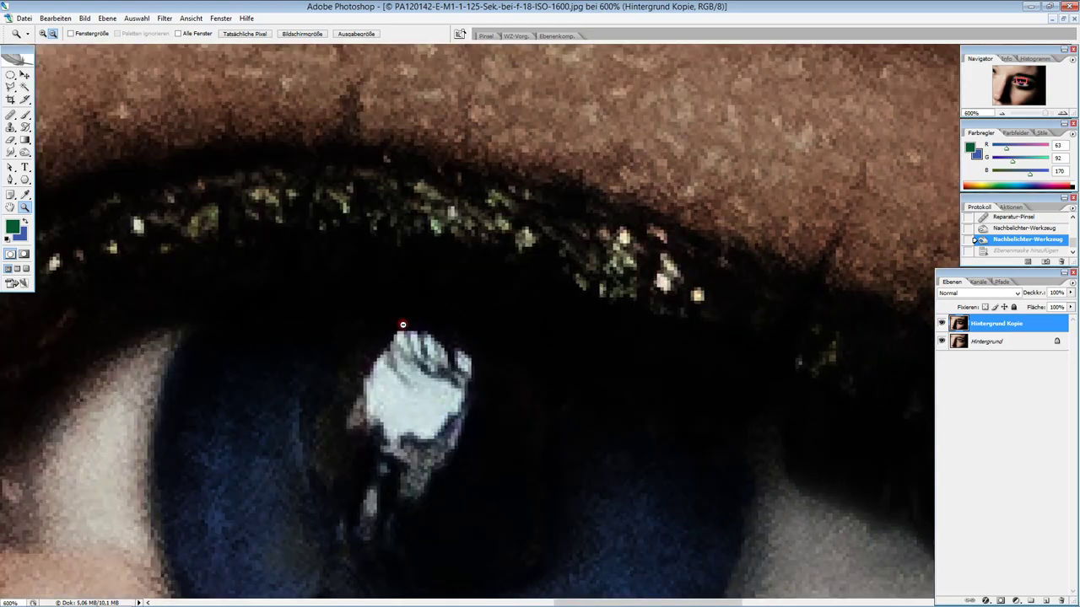
{"action": "left_click", "coordinate": [423, 376]}
{"action": "left_click", "coordinate": [457, 369]}
{"action": "left_click", "coordinate": [498, 374]}
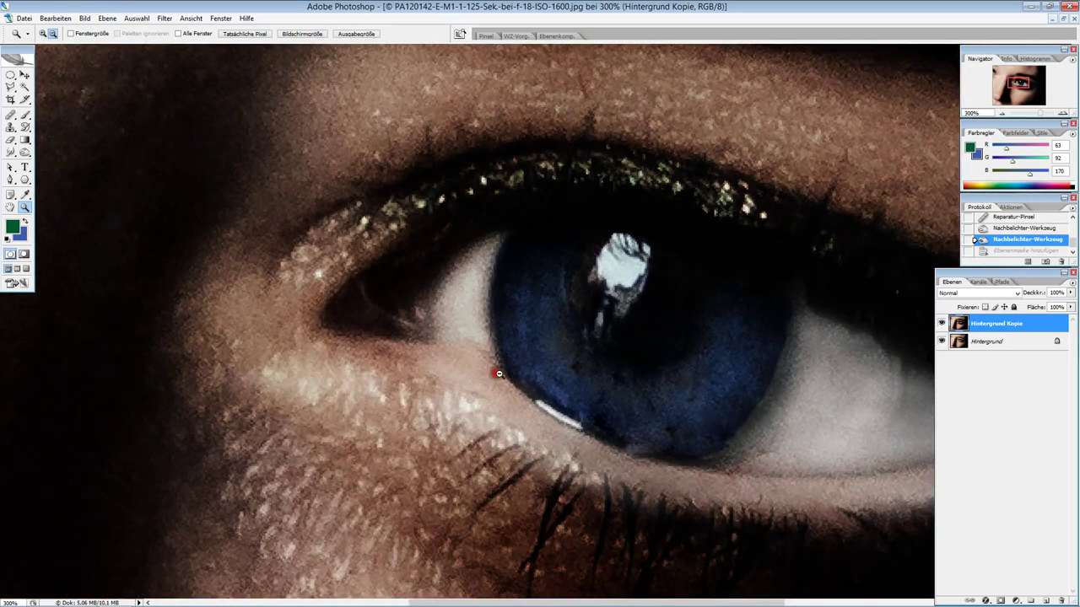
{"action": "left_click", "coordinate": [515, 365]}
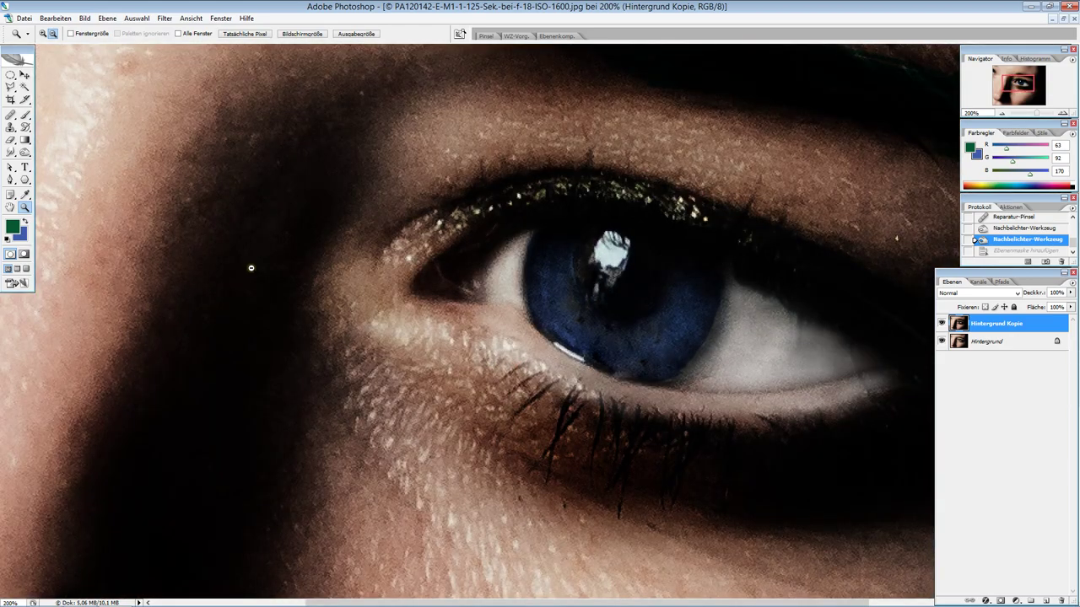
Pan the eye to the left and select the Multiply brush at 87% opacity
{"action": "left_click", "coordinate": [10, 207]}
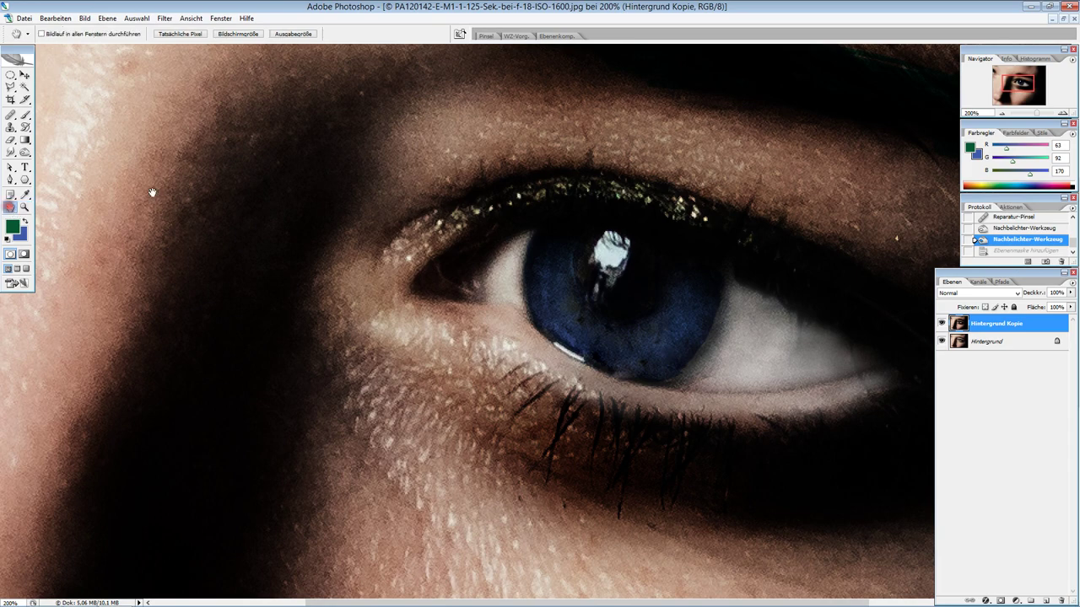
{"action": "left_click_drag", "start_coordinate": [472, 241], "coordinate": [182, 224]}
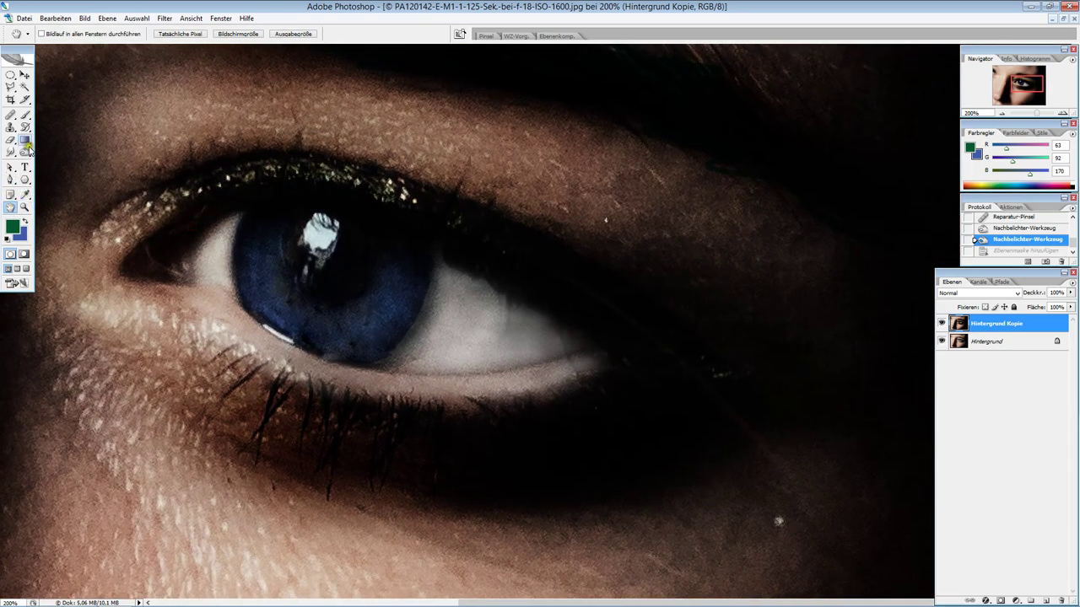
{"action": "left_click", "coordinate": [25, 114]}
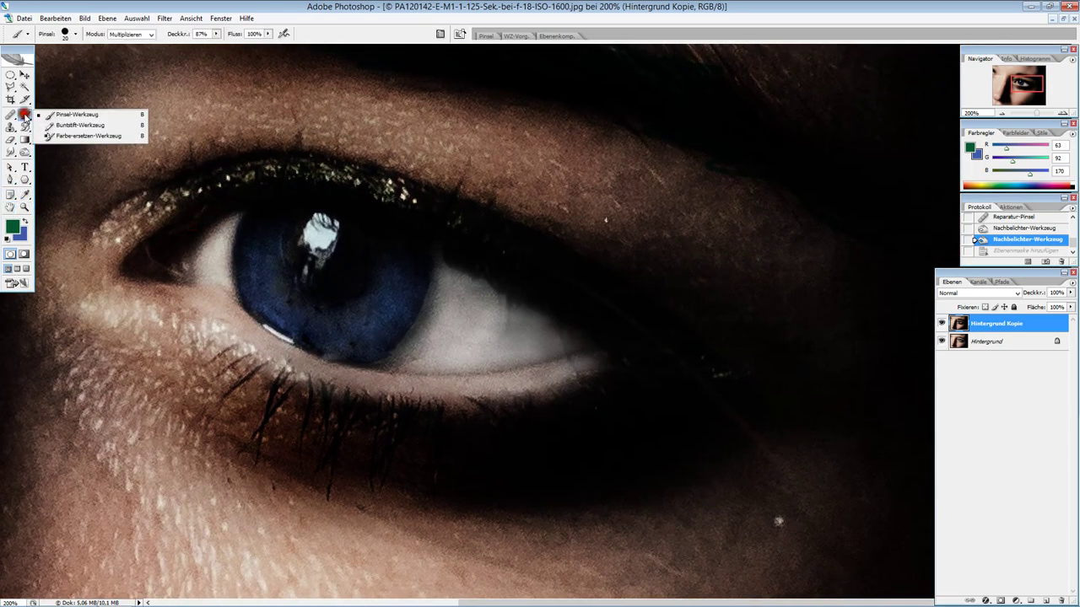
Paint a trial green stroke along the upper lash line, then undo it
{"action": "left_click", "coordinate": [76, 115]}
{"action": "left_click_drag", "start_coordinate": [200, 186], "coordinate": [253, 168]}
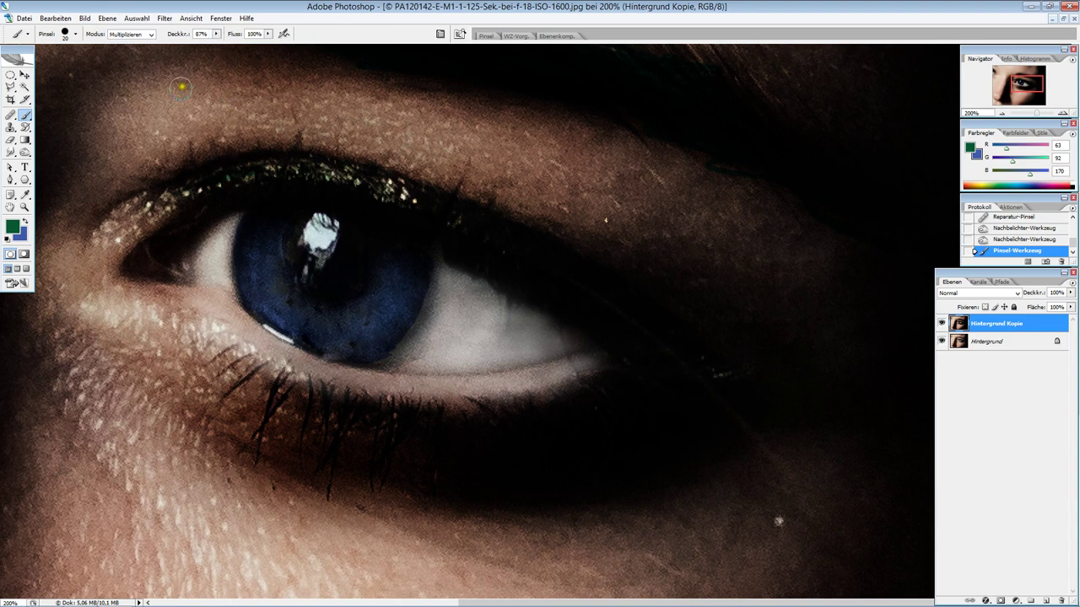
{"action": "key", "text": "ctrl+z"}
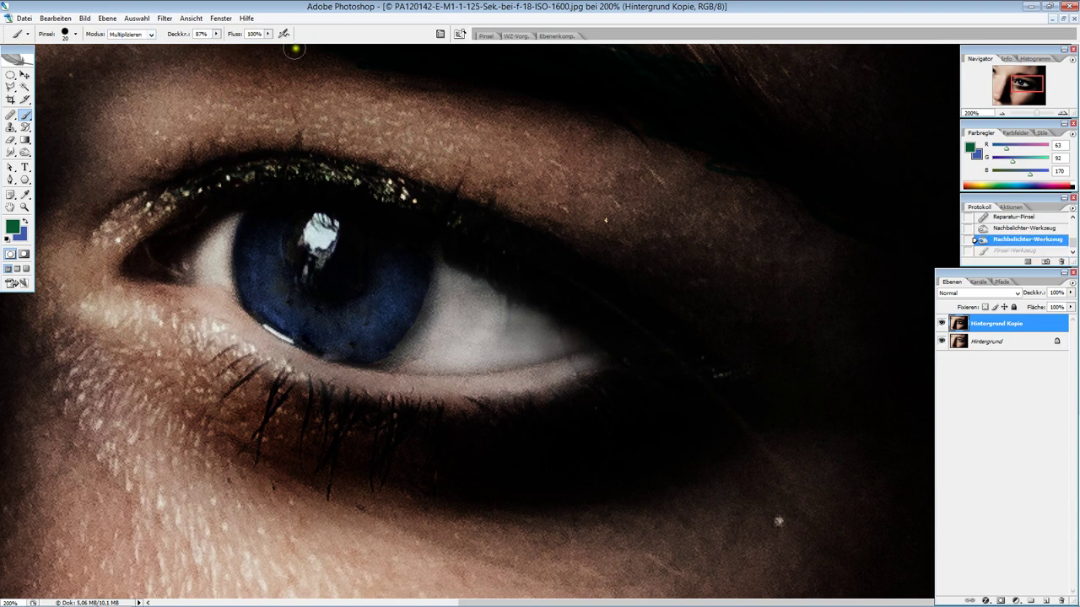
At 46% opacity, paint green along the upper lashes from outer to inner corner
{"action": "left_click_drag", "start_coordinate": [219, 34], "coordinate": [193, 48]}
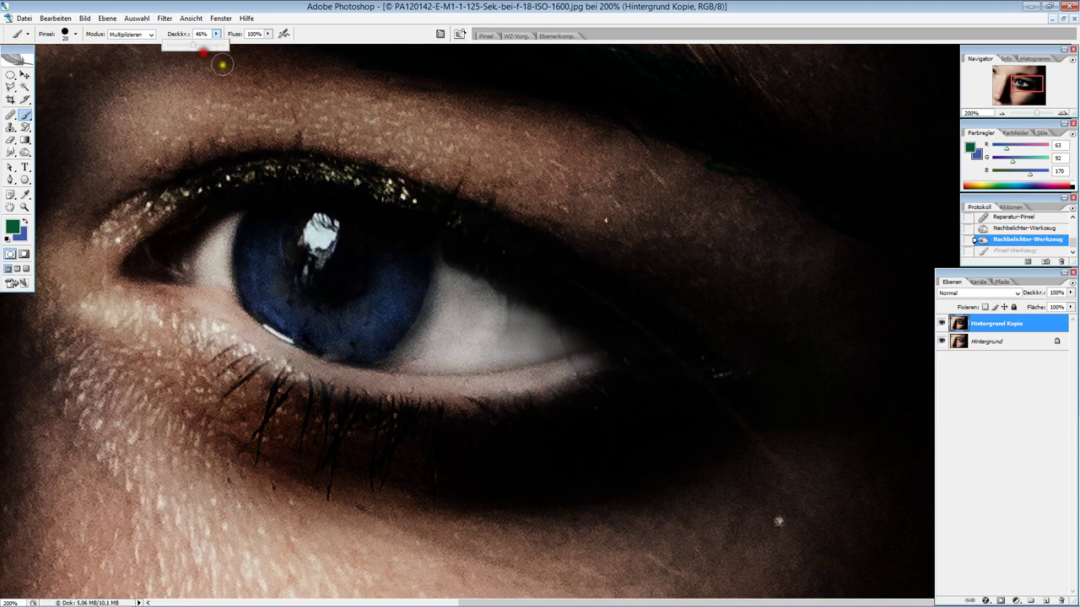
{"action": "mouse_move", "coordinate": [220, 175]}
{"action": "left_mouse_down"}
{"action": "mouse_move", "coordinate": [173, 196]}
{"action": "mouse_move", "coordinate": [258, 169]}
{"action": "mouse_move", "coordinate": [353, 171]}
{"action": "mouse_move", "coordinate": [415, 192]}
{"action": "mouse_move", "coordinate": [312, 166]}
{"action": "mouse_move", "coordinate": [176, 205]}
{"action": "mouse_move", "coordinate": [219, 179]}
{"action": "mouse_move", "coordinate": [313, 165]}
{"action": "mouse_move", "coordinate": [405, 189]}
{"action": "mouse_move", "coordinate": [480, 227]}
{"action": "mouse_move", "coordinate": [391, 181]}
{"action": "left_mouse_up"}
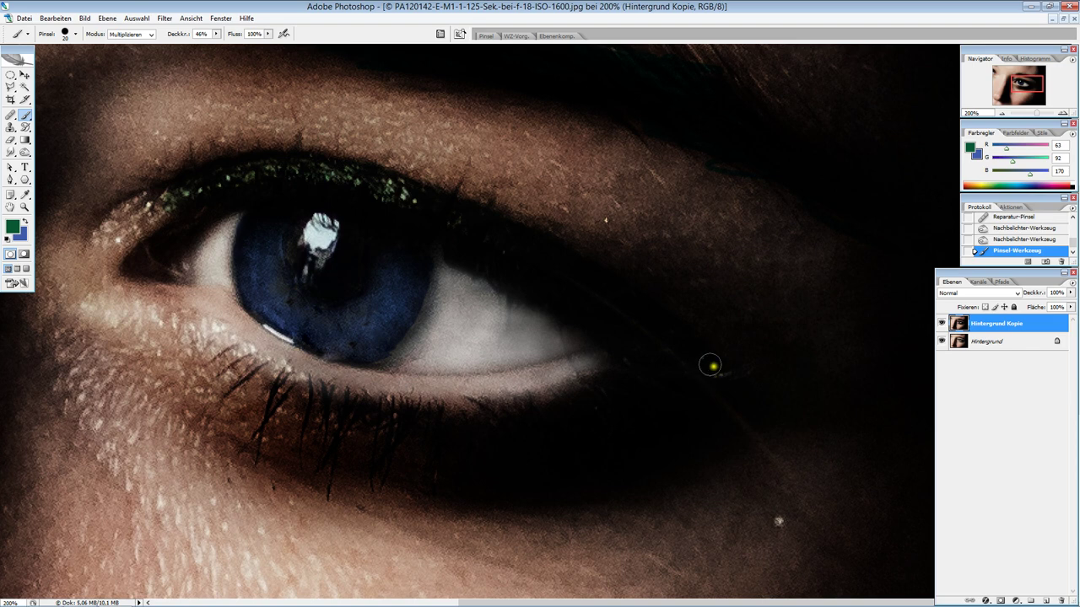
{"action": "mouse_move", "coordinate": [714, 366]}
{"action": "left_mouse_down"}
{"action": "mouse_move", "coordinate": [733, 379]}
{"action": "mouse_move", "coordinate": [740, 372]}
{"action": "mouse_move", "coordinate": [725, 368]}
{"action": "left_mouse_up"}
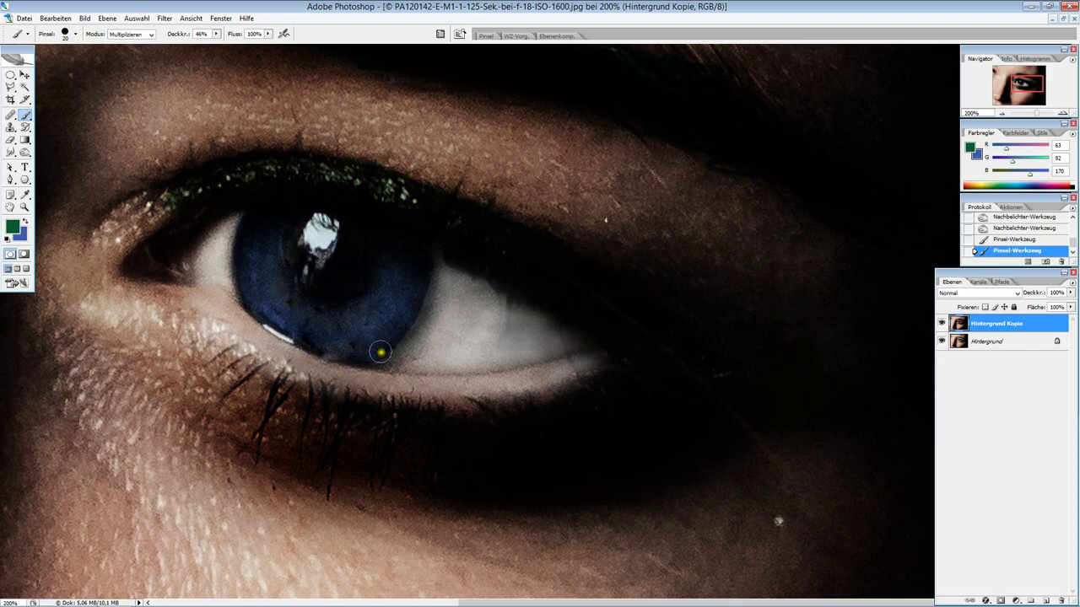
{"action": "mouse_move", "coordinate": [197, 185]}
{"action": "left_mouse_down"}
{"action": "mouse_move", "coordinate": [151, 219]}
{"action": "mouse_move", "coordinate": [272, 160]}
{"action": "mouse_move", "coordinate": [345, 173]}
{"action": "mouse_move", "coordinate": [478, 227]}
{"action": "left_mouse_up"}
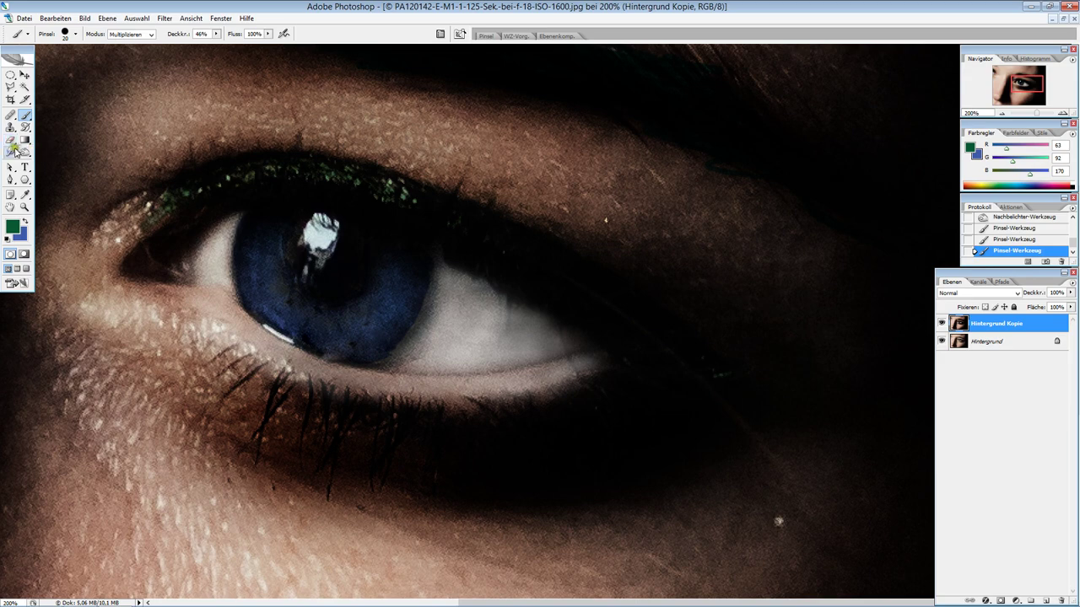
{"action": "key", "text": "z"}
{"action": "left_click", "coordinate": [210, 149], "text": "alt"}
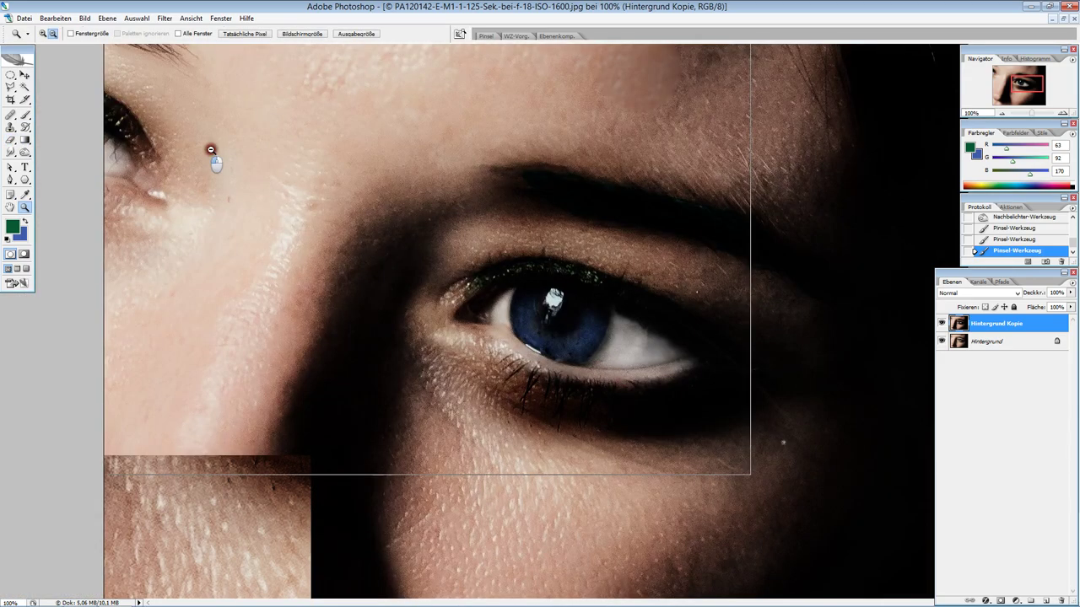
Set the foreground colour to yellow-green a3b63a
{"action": "left_click", "coordinate": [243, 183], "text": "alt"}
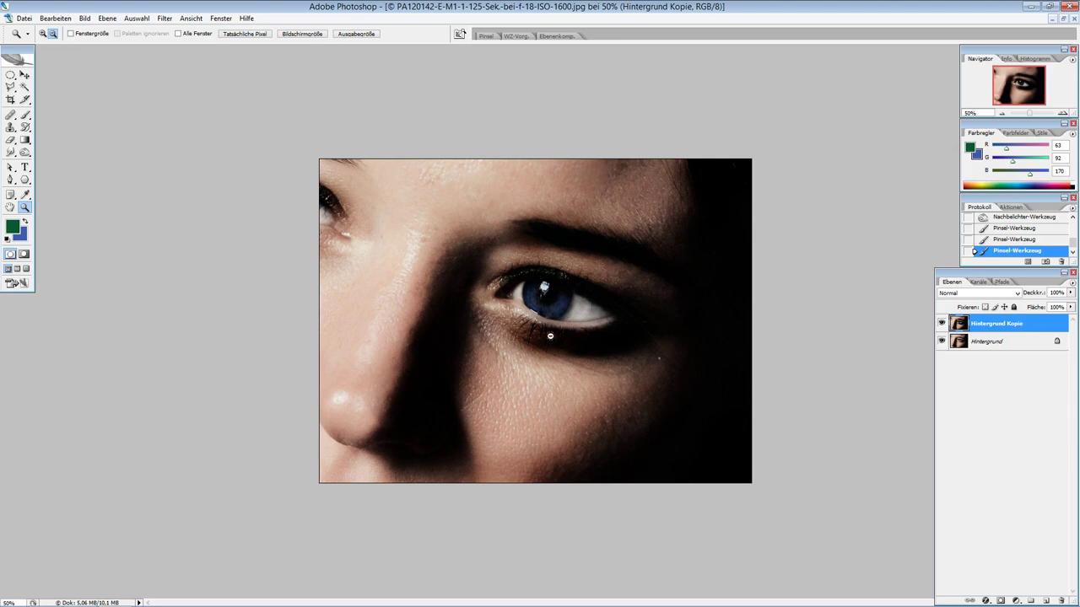
{"action": "left_click", "coordinate": [14, 226]}
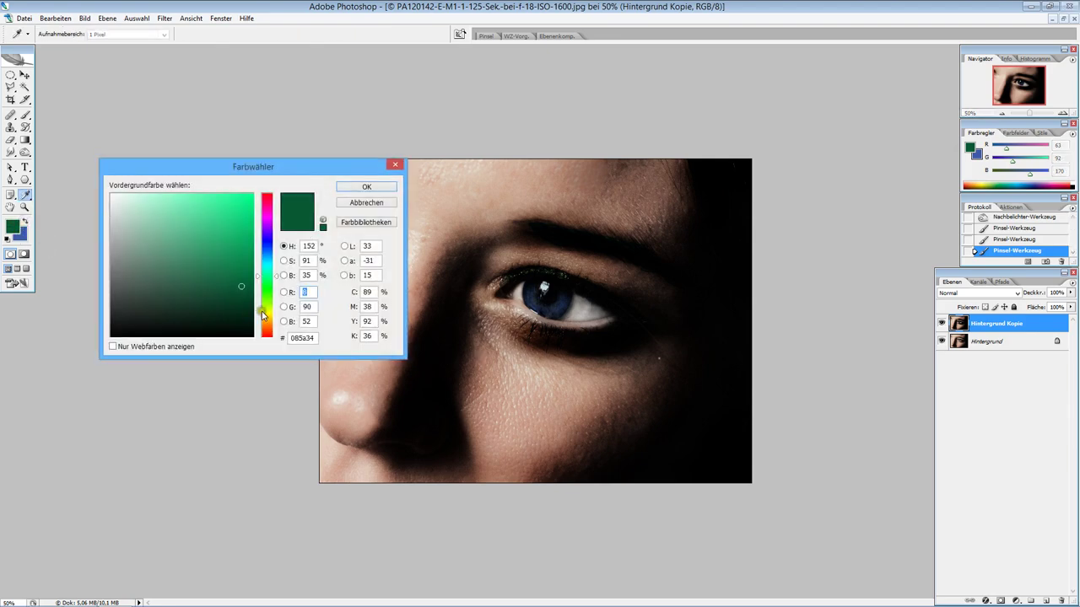
{"action": "left_click", "coordinate": [268, 312]}
{"action": "left_click", "coordinate": [216, 224]}
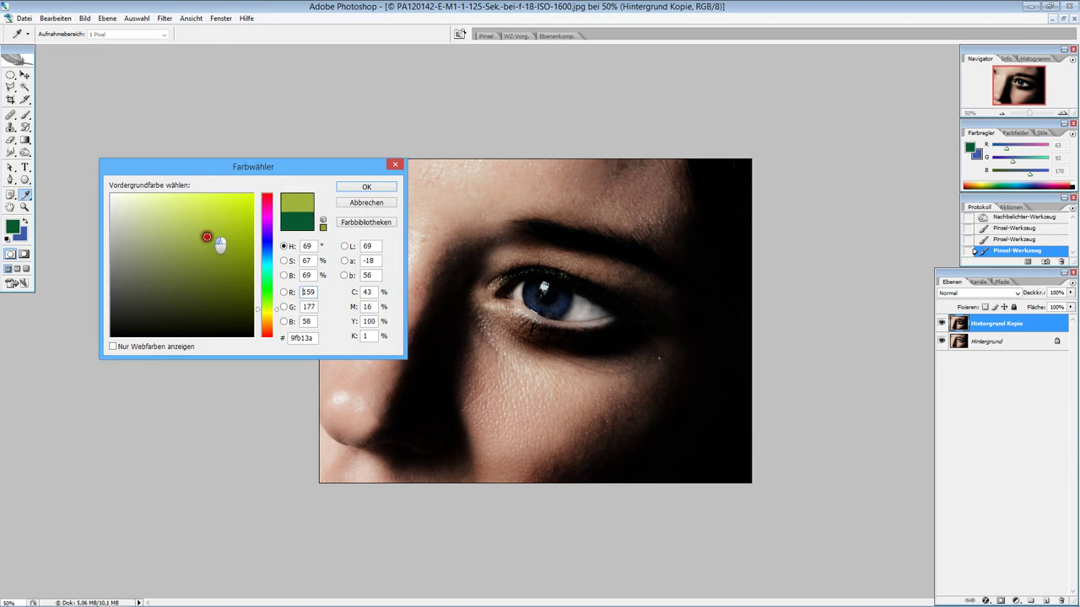
{"action": "left_click", "coordinate": [366, 186]}
Zoom in on the under-eye skin, then back out to the whole image
{"action": "key", "text": "z"}
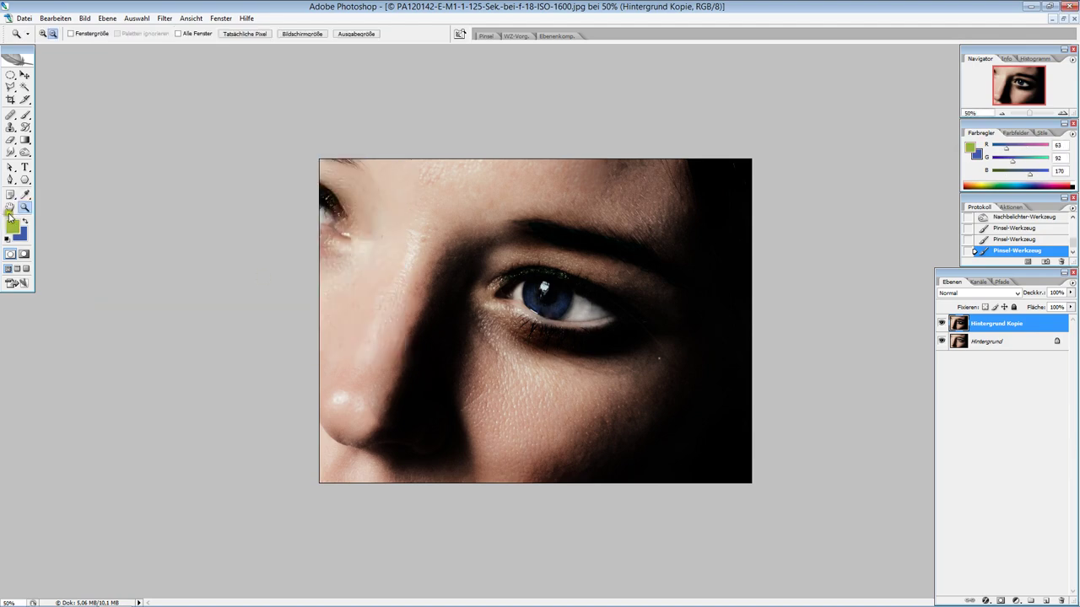
{"action": "left_click", "coordinate": [26, 114]}
{"action": "left_click", "coordinate": [77, 114]}
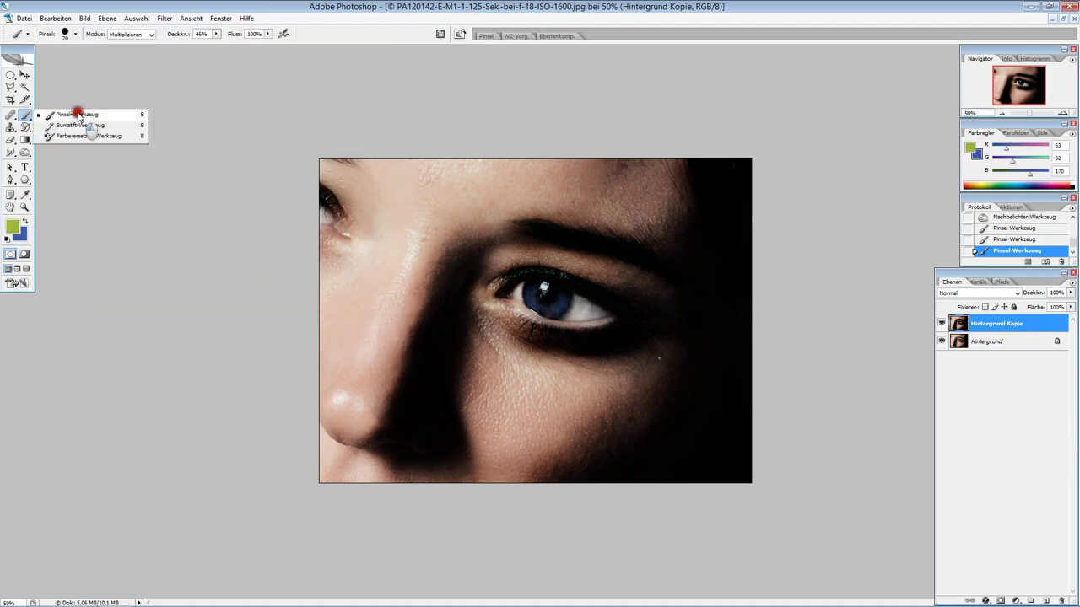
{"action": "left_click", "coordinate": [26, 206]}
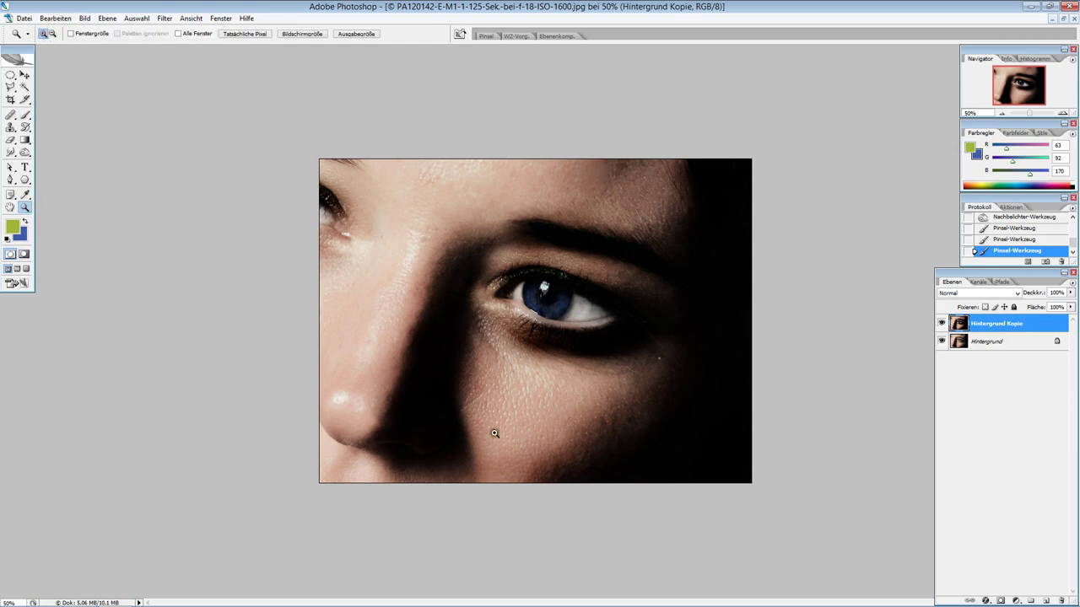
{"action": "left_click", "coordinate": [549, 358]}
{"action": "left_click", "coordinate": [574, 396]}
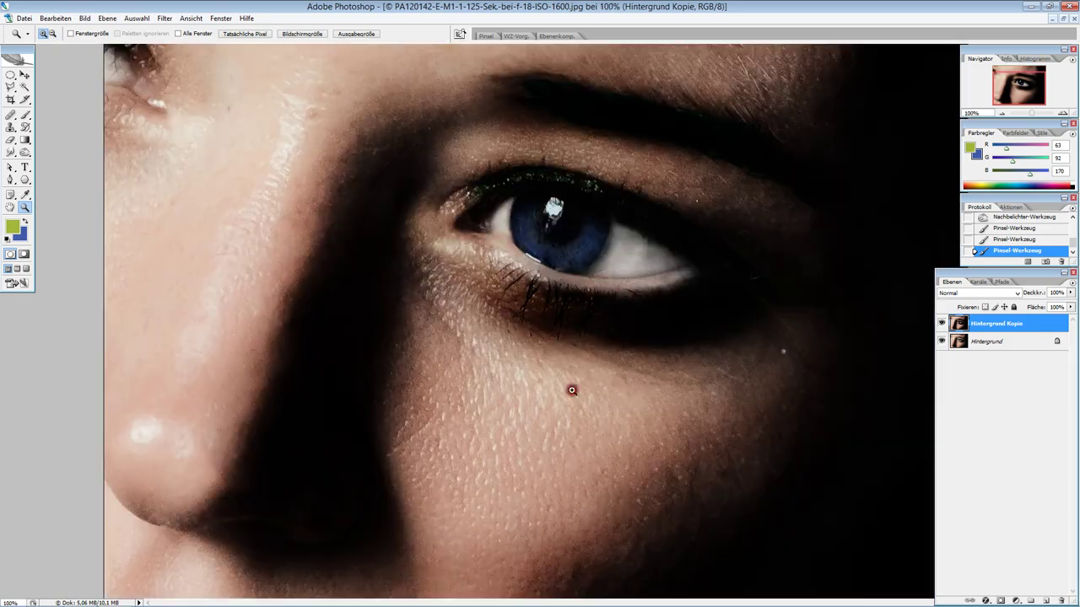
{"action": "left_click", "coordinate": [590, 371]}
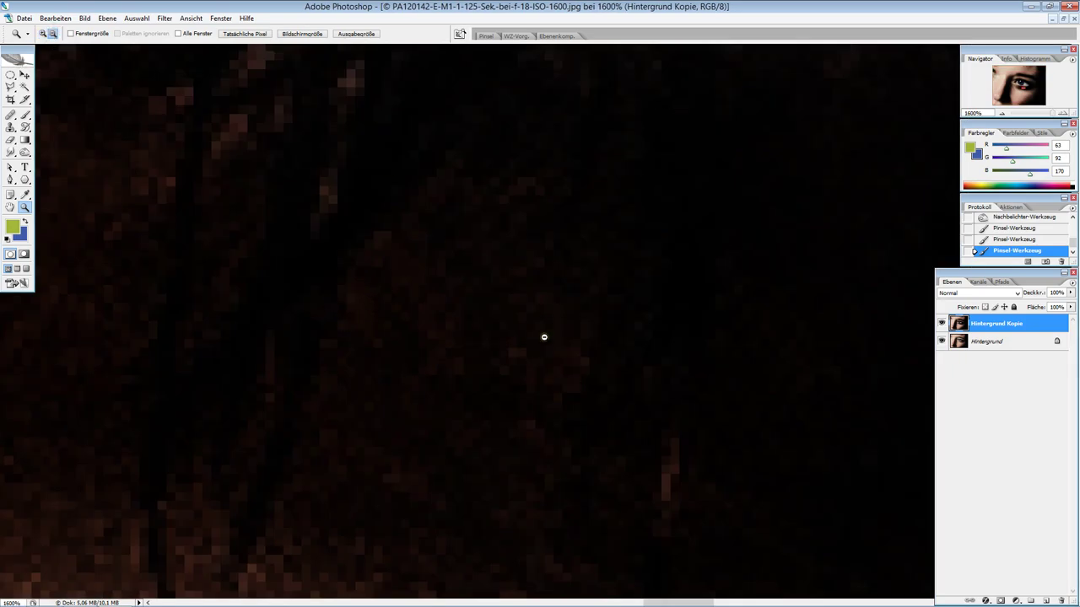
{"action": "left_click", "coordinate": [603, 413], "text": "alt"}
{"action": "left_click", "coordinate": [603, 413], "text": "alt"}
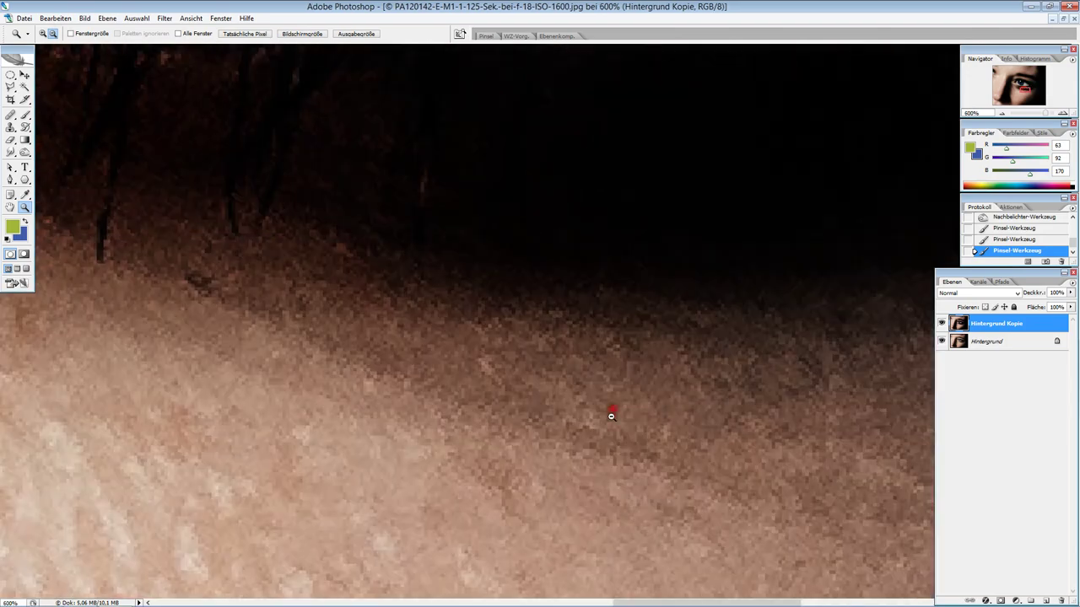
{"action": "left_click", "coordinate": [607, 412], "text": "alt"}
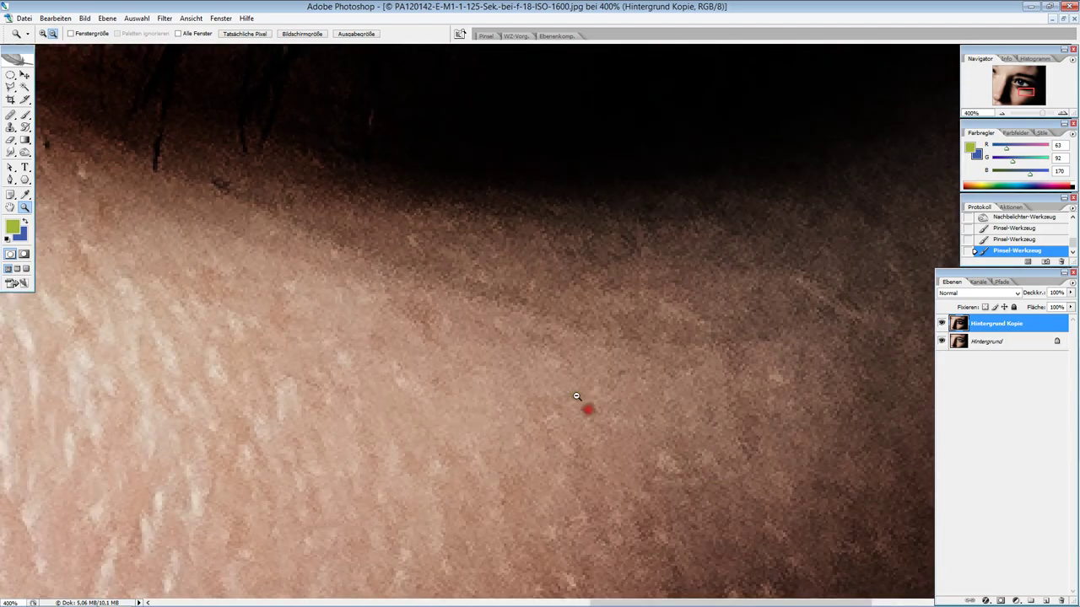
{"action": "left_click", "coordinate": [561, 343], "text": "alt"}
{"action": "left_click", "coordinate": [565, 347], "text": "alt"}
{"action": "left_click", "coordinate": [472, 270], "text": "alt"}
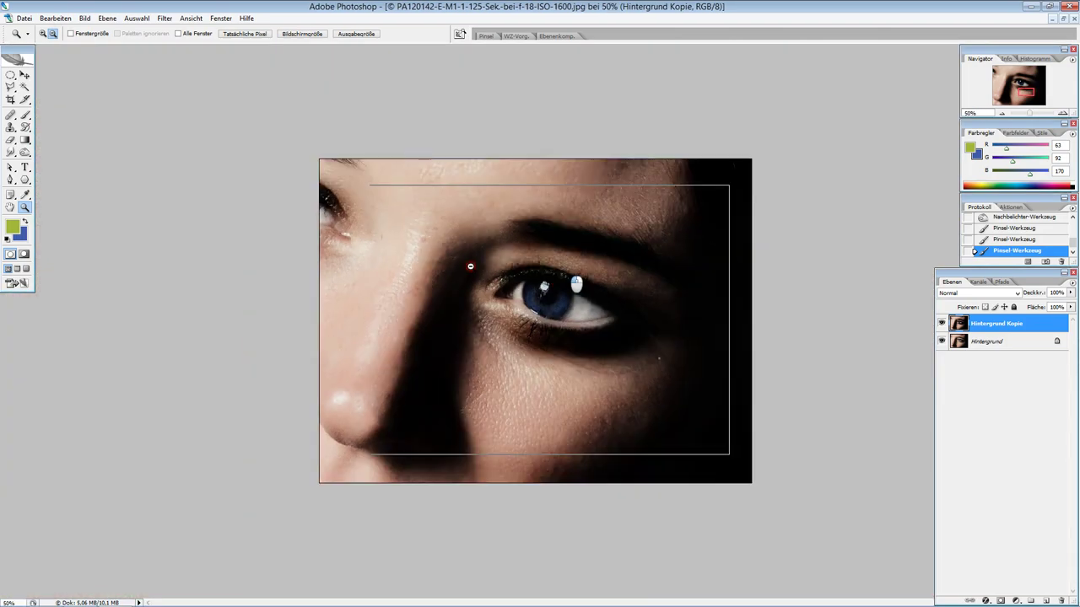
{"action": "left_click", "coordinate": [80, 192], "text": "alt"}
Zoom in on the eye, pan to frame the lower eyelid, and reselect the brush
{"action": "left_click", "coordinate": [43, 33]}
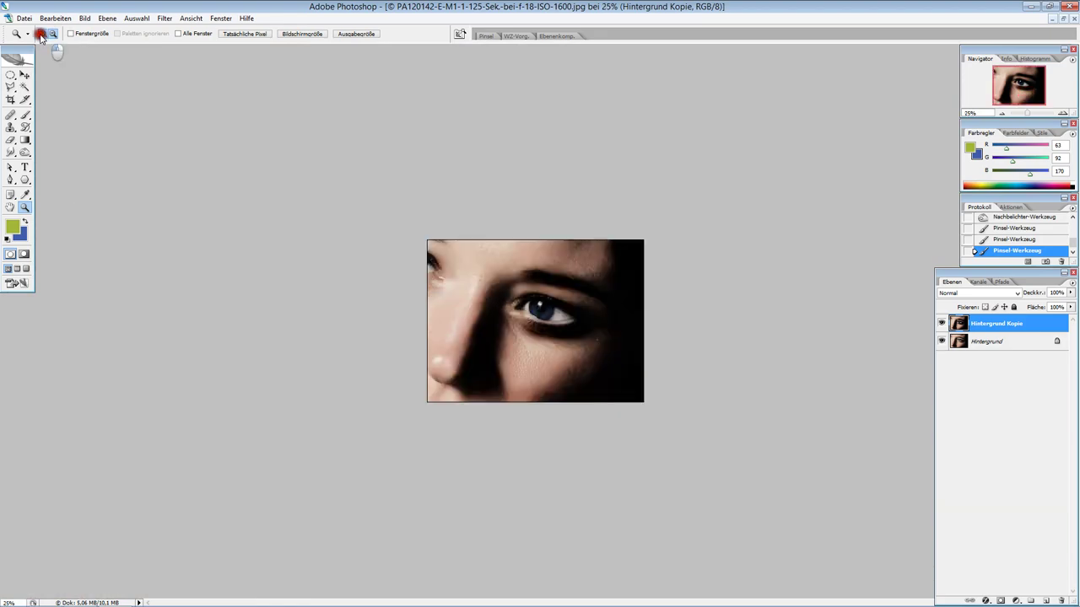
{"action": "left_click", "coordinate": [558, 321]}
{"action": "left_click", "coordinate": [559, 334]}
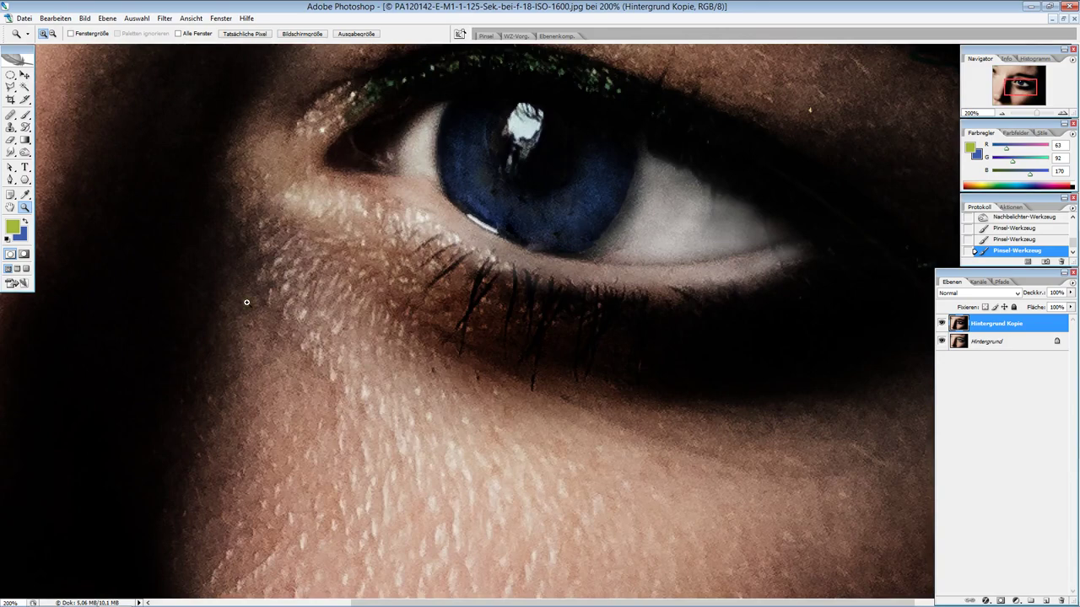
{"action": "left_click", "coordinate": [10, 207]}
{"action": "left_click_drag", "start_coordinate": [333, 296], "coordinate": [160, 274]}
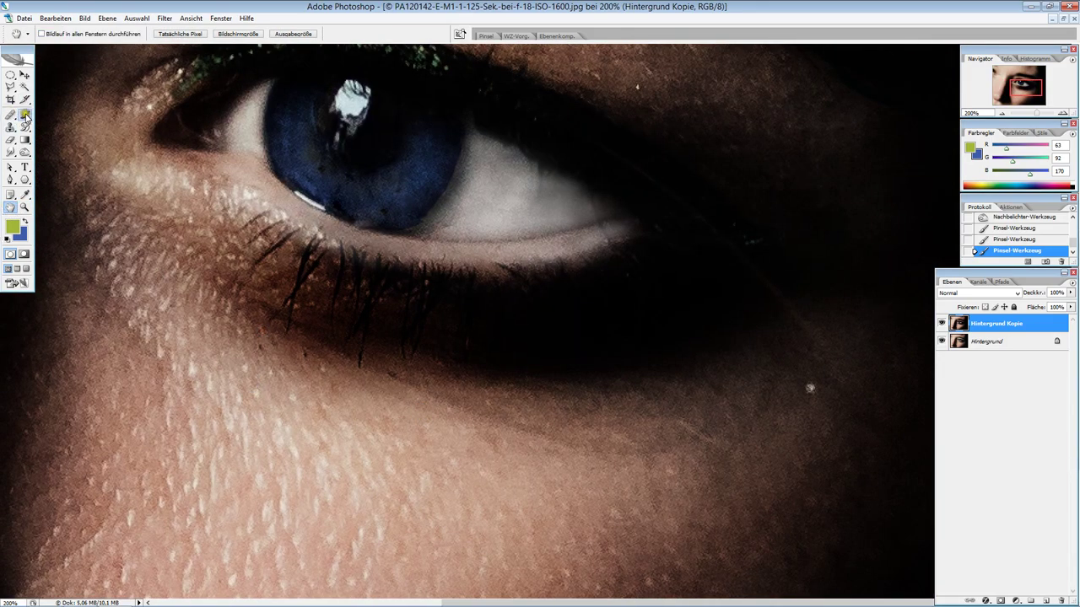
{"action": "left_click_drag", "start_coordinate": [26, 114], "coordinate": [72, 110]}
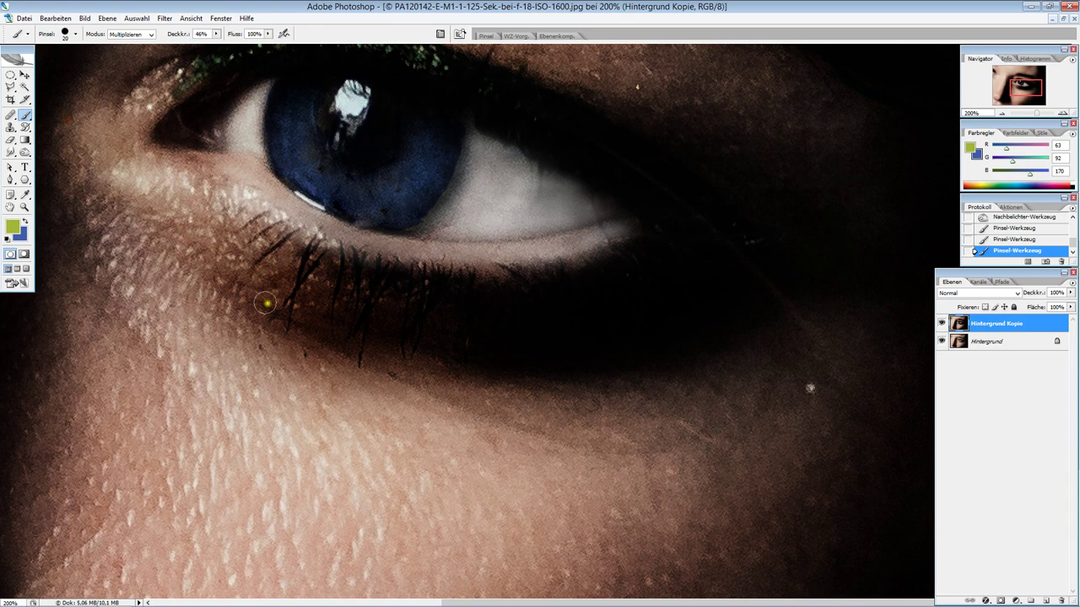
With a 59 px brush, paint green shadow on the lower eyelid skin
{"action": "left_click", "coordinate": [75, 35]}
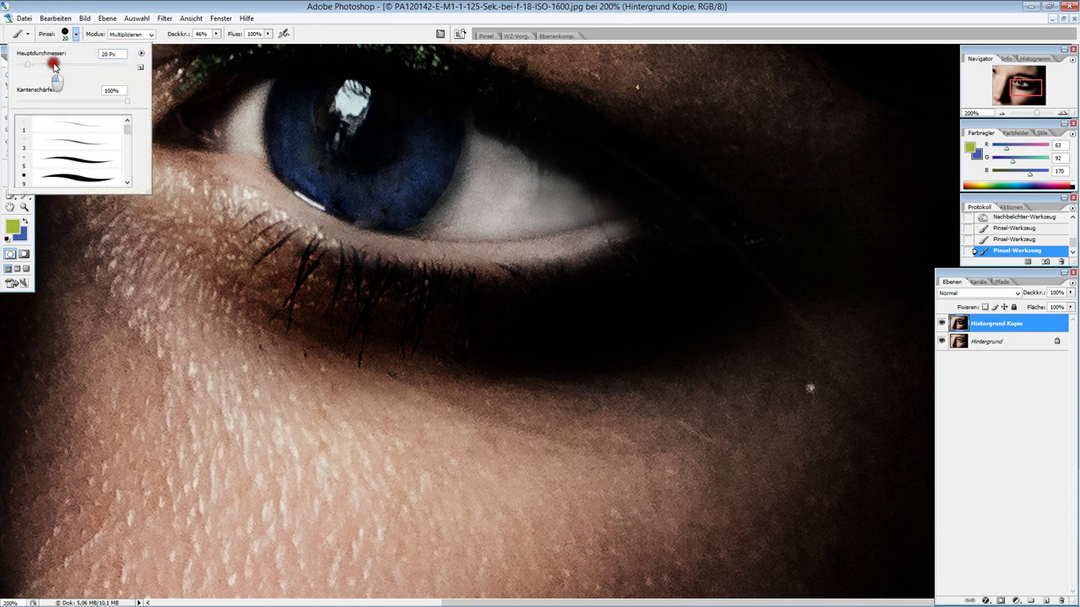
{"action": "mouse_move", "coordinate": [28, 67]}
{"action": "left_mouse_down"}
{"action": "mouse_move", "coordinate": [71, 70]}
{"action": "mouse_move", "coordinate": [53, 66]}
{"action": "left_mouse_up"}
{"action": "left_click", "coordinate": [298, 303]}
{"action": "left_click_drag", "start_coordinate": [298, 303], "coordinate": [290, 285]}
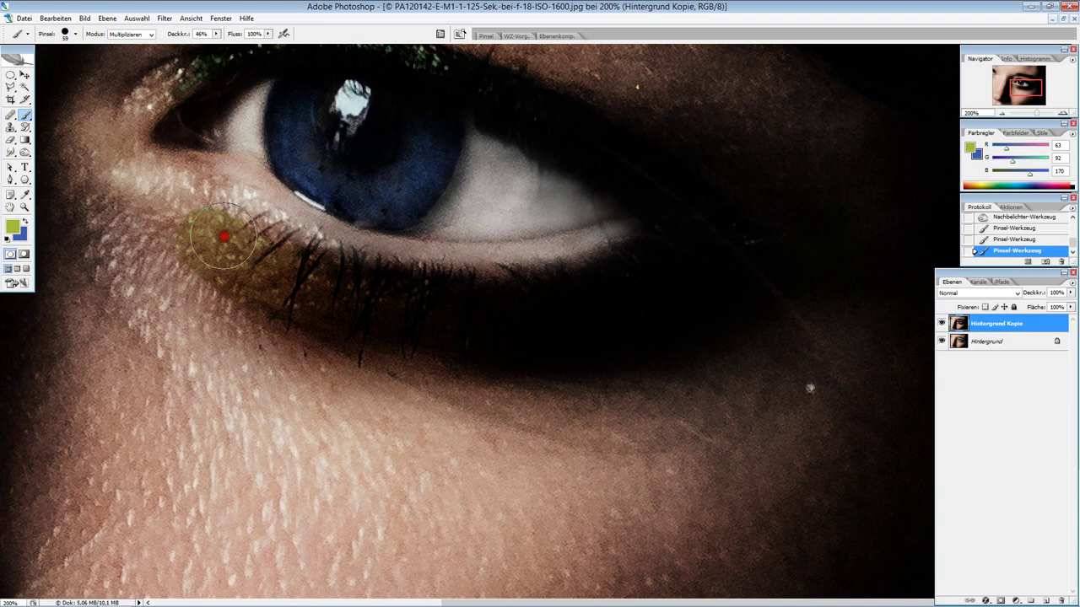
{"action": "left_click_drag", "start_coordinate": [222, 237], "coordinate": [183, 211]}
{"action": "left_click_drag", "start_coordinate": [375, 336], "coordinate": [349, 313]}
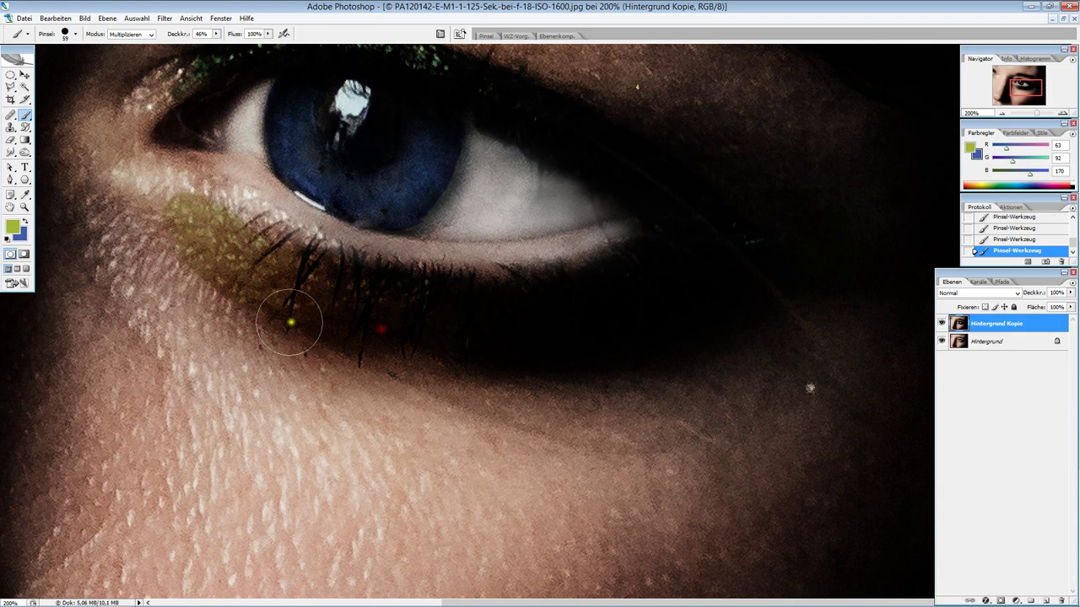
Erase stray green edges with a 62 px eraser, then step back in History before the erasing
{"action": "right_click", "coordinate": [11, 140]}
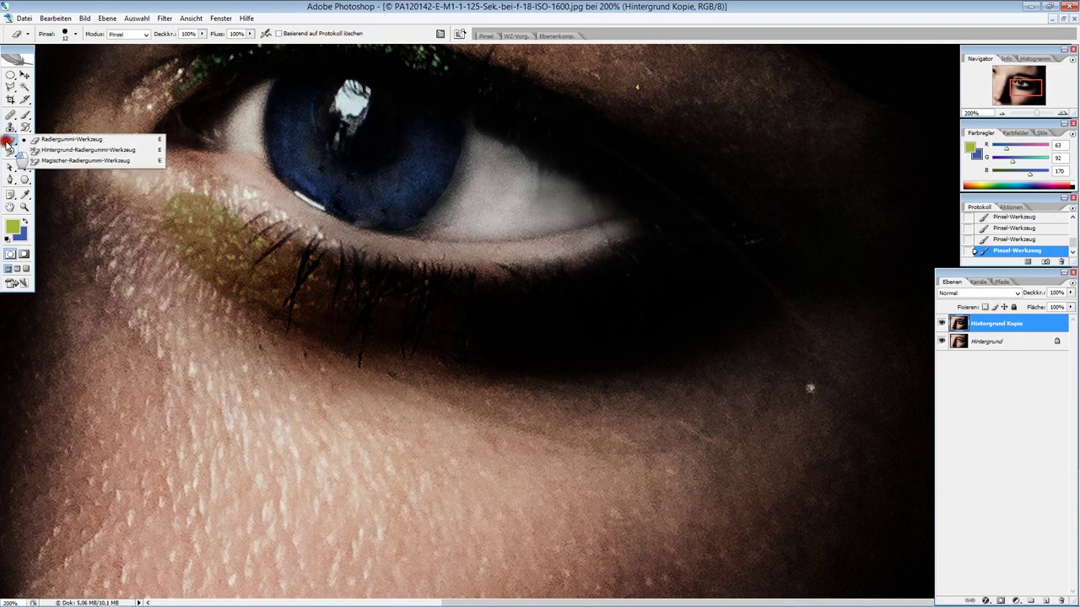
{"action": "left_click", "coordinate": [72, 141]}
{"action": "mouse_move", "coordinate": [179, 195]}
{"action": "left_mouse_down"}
{"action": "mouse_move", "coordinate": [165, 216]}
{"action": "mouse_move", "coordinate": [219, 203]}
{"action": "mouse_move", "coordinate": [178, 238]}
{"action": "left_mouse_up"}
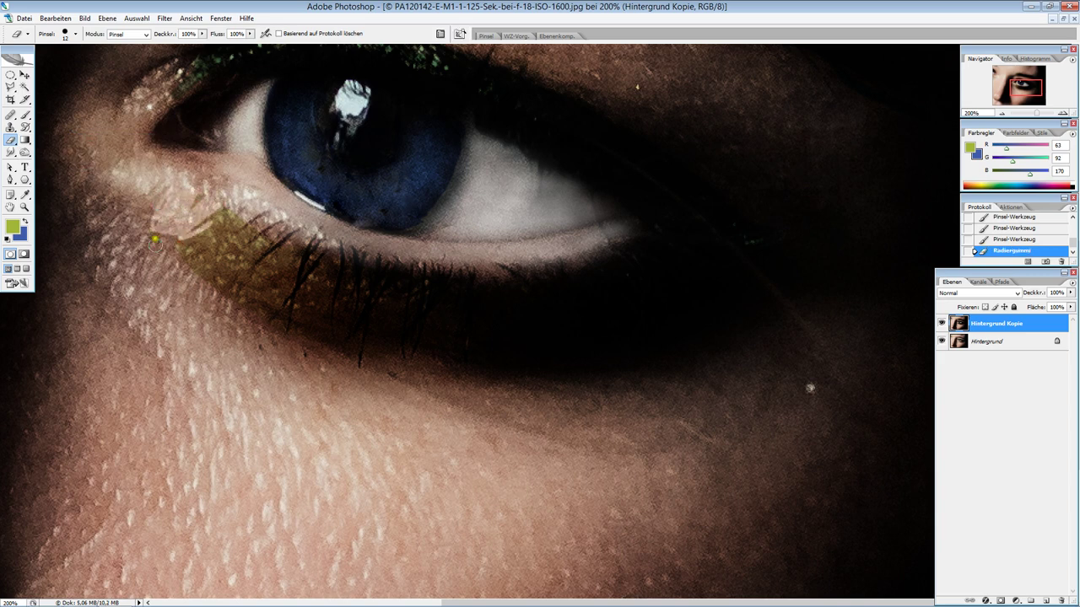
{"action": "left_click", "coordinate": [61, 34]}
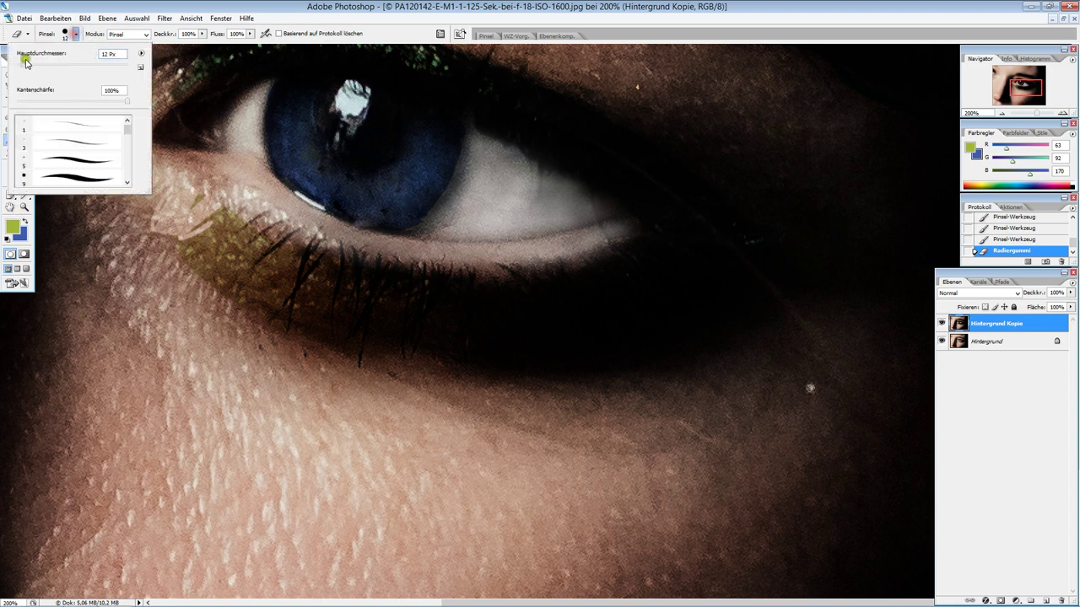
{"action": "left_click_drag", "start_coordinate": [53, 66], "coordinate": [55, 66]}
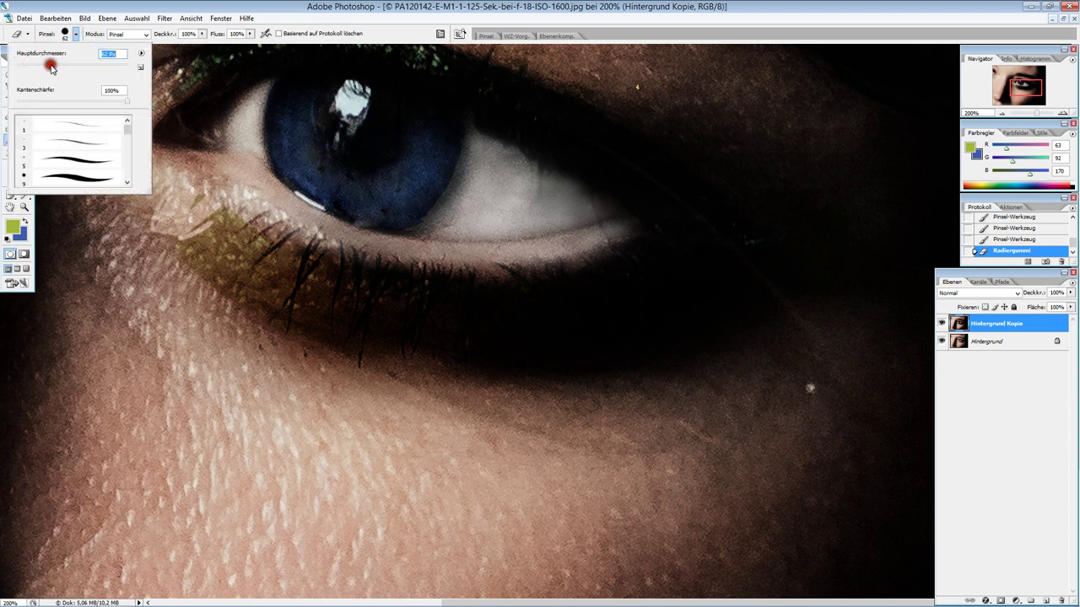
{"action": "left_click", "coordinate": [194, 270]}
{"action": "mouse_move", "coordinate": [180, 258]}
{"action": "left_mouse_down"}
{"action": "mouse_move", "coordinate": [224, 205]}
{"action": "mouse_move", "coordinate": [174, 212]}
{"action": "mouse_move", "coordinate": [229, 241]}
{"action": "mouse_move", "coordinate": [248, 236]}
{"action": "mouse_move", "coordinate": [232, 246]}
{"action": "left_mouse_up"}
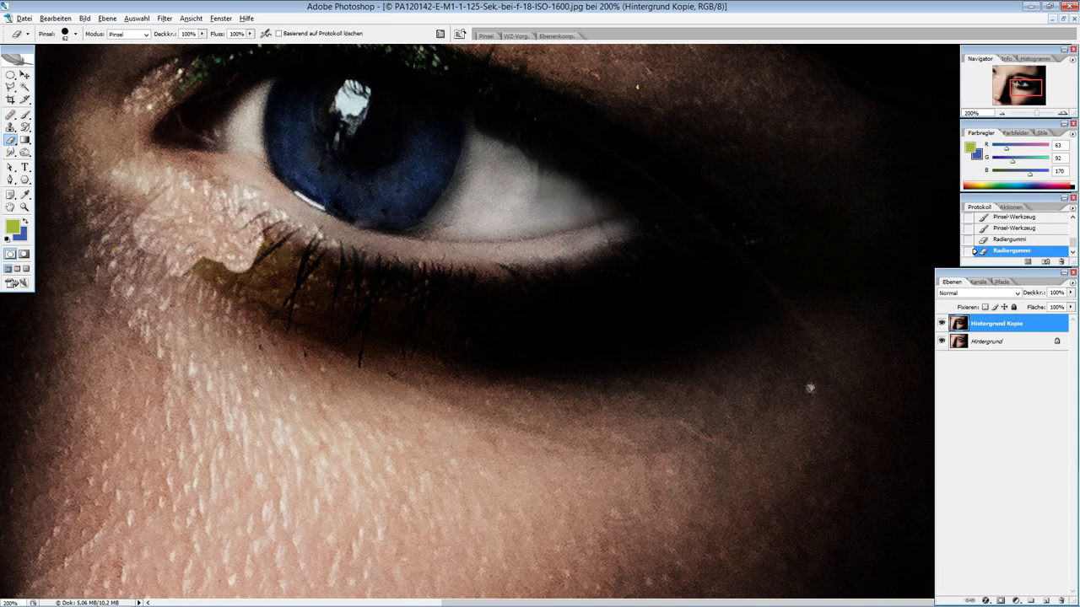
{"action": "left_click", "coordinate": [974, 239]}
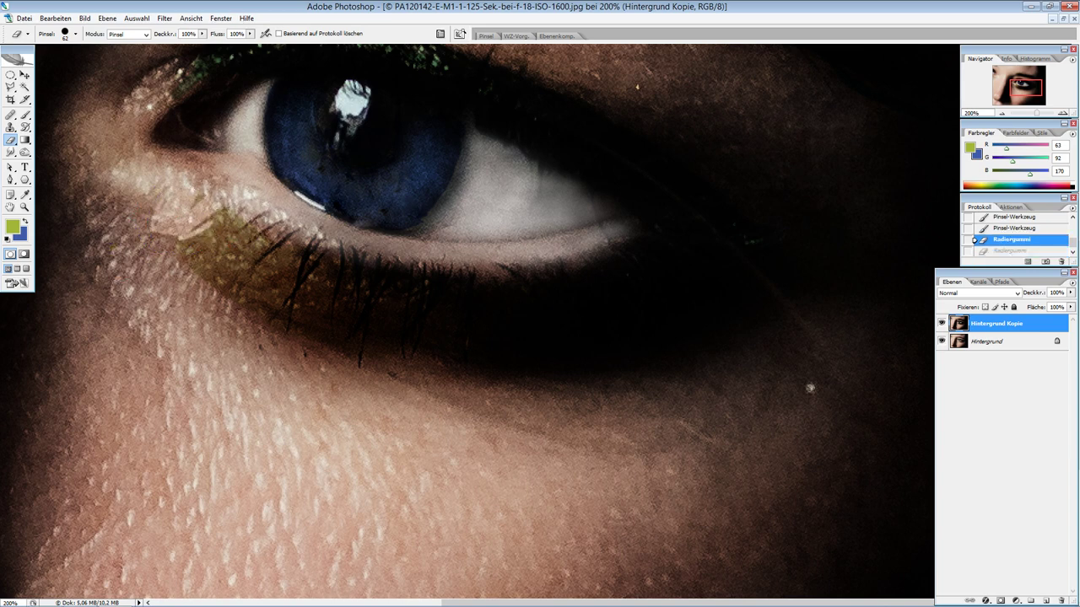
{"action": "left_click", "coordinate": [976, 229]}
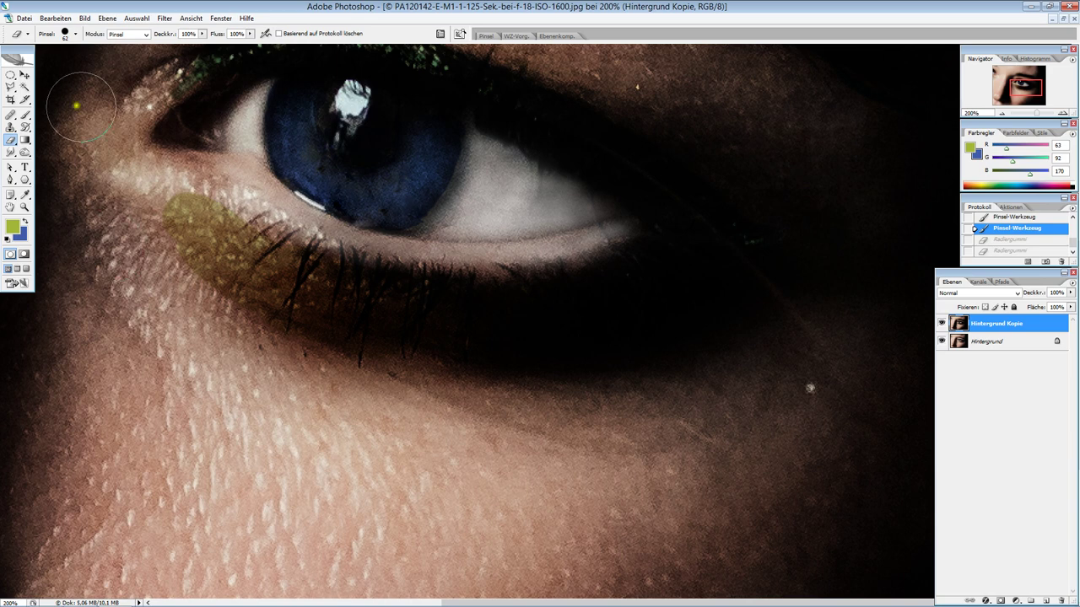
Heal the green patch below the eye using nearby skin as the source
{"action": "left_click", "coordinate": [11, 113]}
{"action": "left_click", "coordinate": [76, 123]}
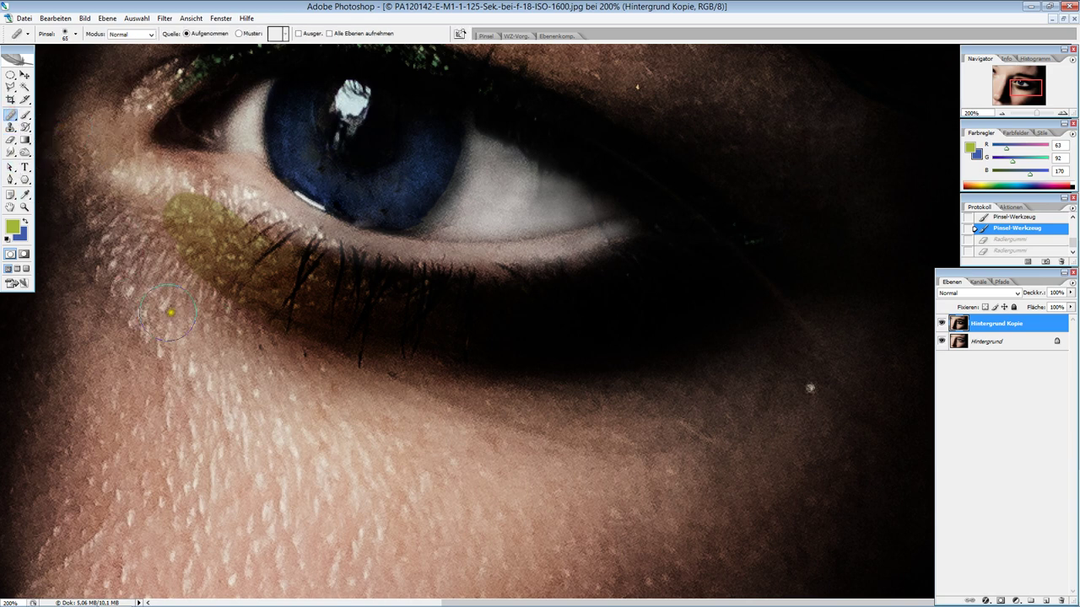
{"action": "left_click", "coordinate": [145, 175], "text": "alt"}
{"action": "mouse_move", "coordinate": [168, 196]}
{"action": "left_mouse_down"}
{"action": "mouse_move", "coordinate": [201, 218]}
{"action": "mouse_move", "coordinate": [201, 243]}
{"action": "mouse_move", "coordinate": [205, 225]}
{"action": "mouse_move", "coordinate": [228, 251]}
{"action": "mouse_move", "coordinate": [225, 267]}
{"action": "mouse_move", "coordinate": [231, 234]}
{"action": "mouse_move", "coordinate": [204, 212]}
{"action": "mouse_move", "coordinate": [234, 228]}
{"action": "mouse_move", "coordinate": [245, 298]}
{"action": "mouse_move", "coordinate": [214, 277]}
{"action": "mouse_move", "coordinate": [274, 330]}
{"action": "mouse_move", "coordinate": [248, 296]}
{"action": "mouse_move", "coordinate": [253, 239]}
{"action": "mouse_move", "coordinate": [273, 337]}
{"action": "mouse_move", "coordinate": [236, 284]}
{"action": "mouse_move", "coordinate": [242, 237]}
{"action": "left_mouse_up"}
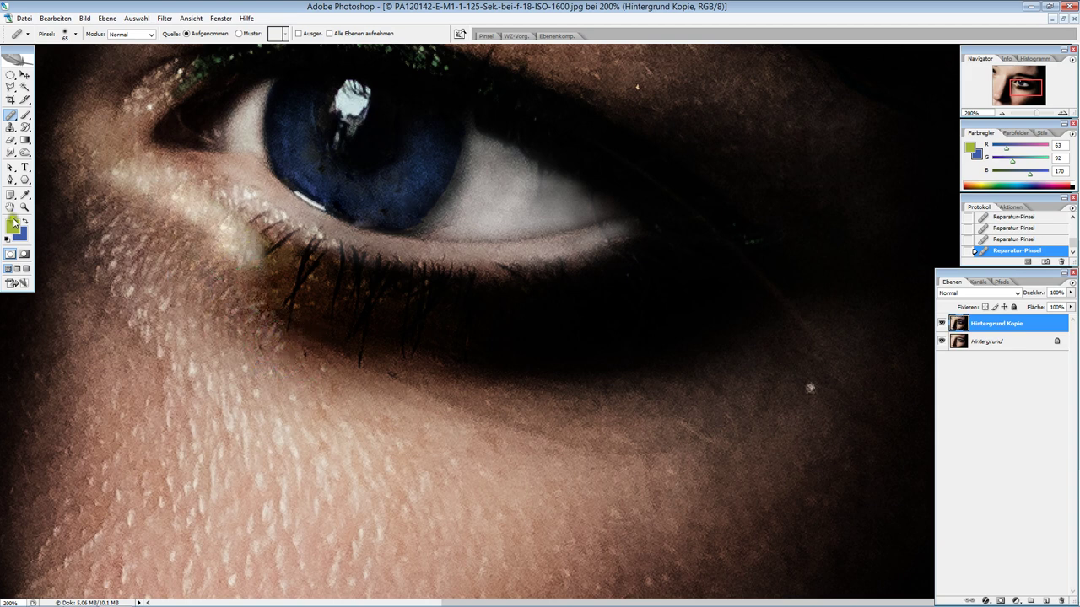
Dab green paint near the inner eye corner, then undo both dabs
{"action": "left_click", "coordinate": [24, 111]}
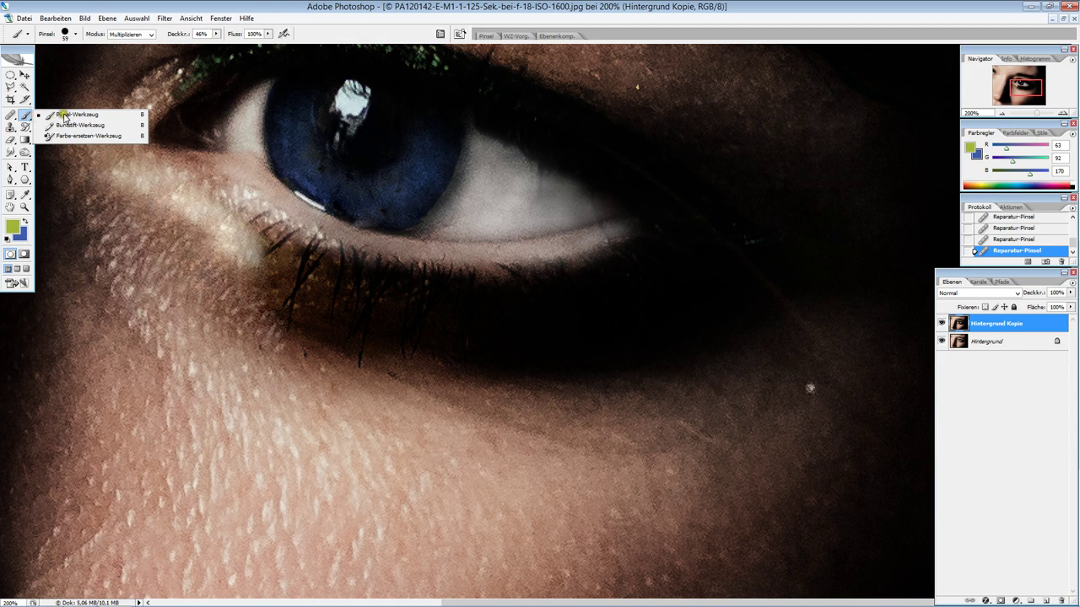
{"action": "left_click", "coordinate": [61, 116]}
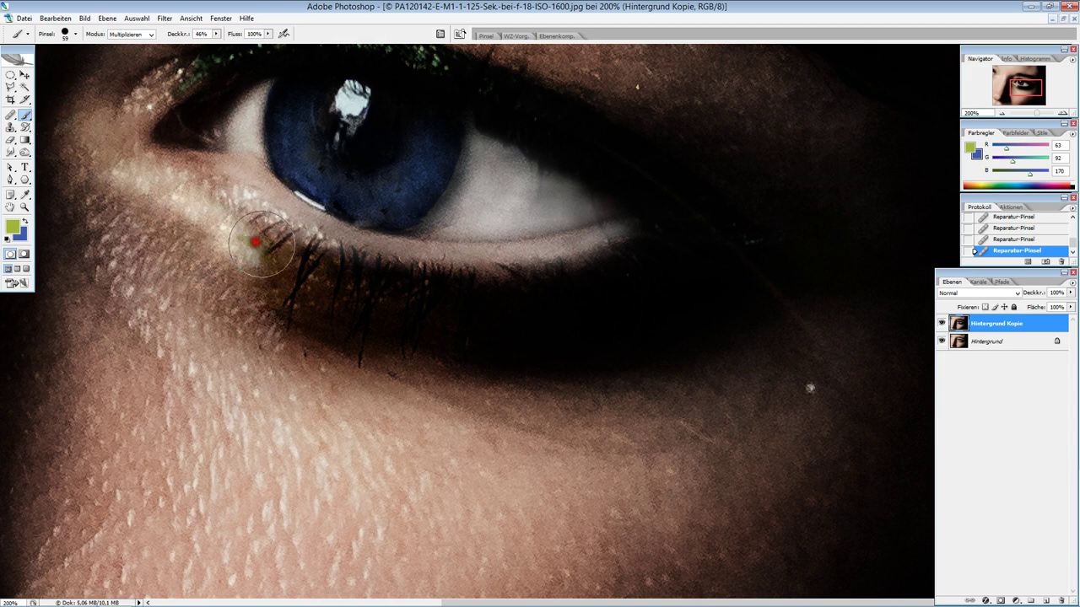
{"action": "left_click", "coordinate": [246, 243]}
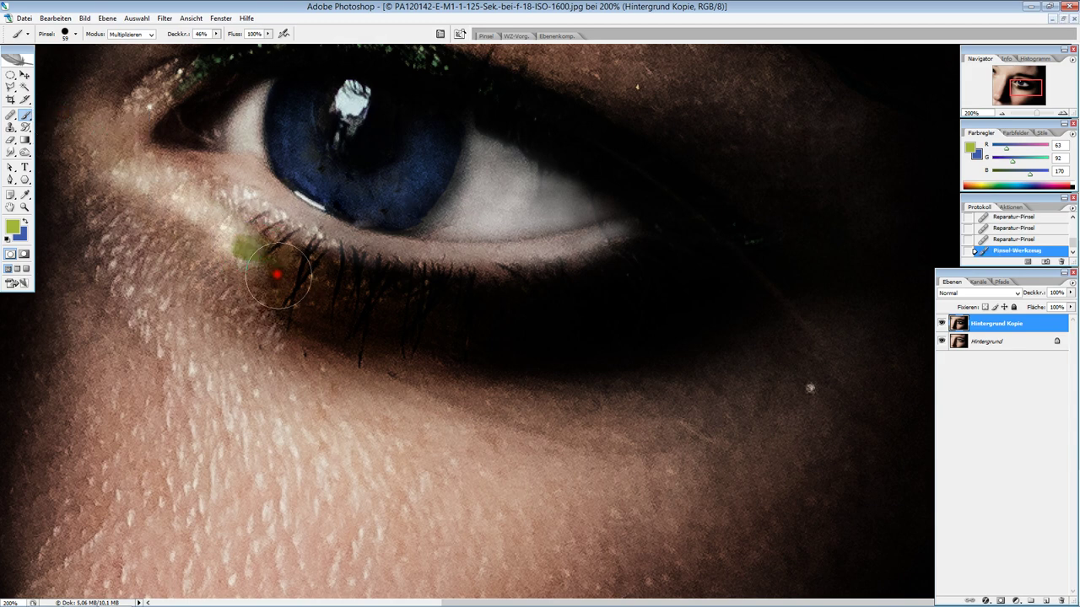
{"action": "left_click", "coordinate": [243, 246]}
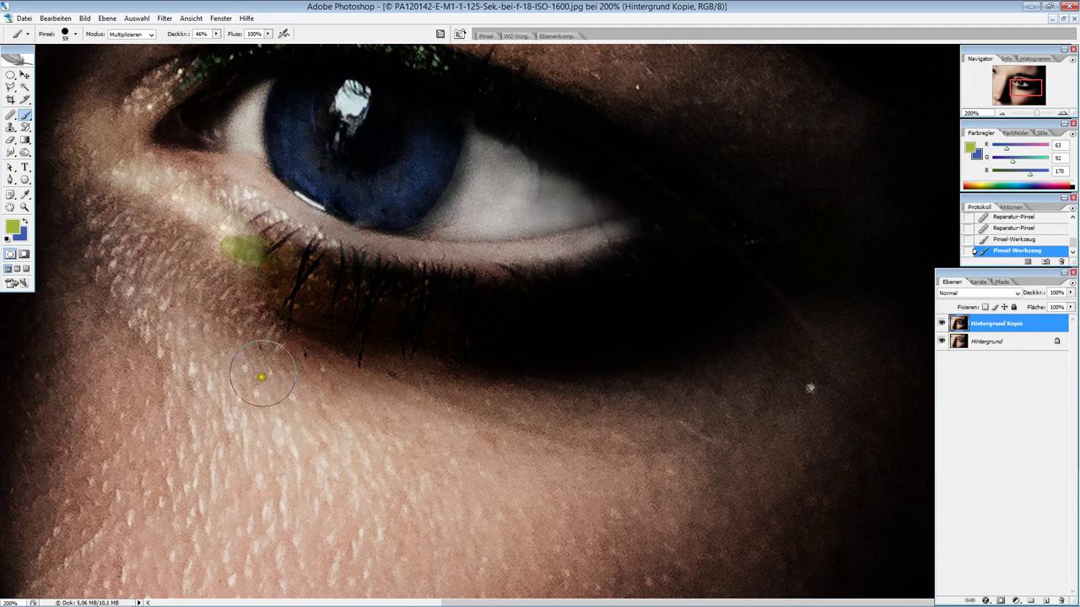
{"action": "key", "text": "ctrl+z"}
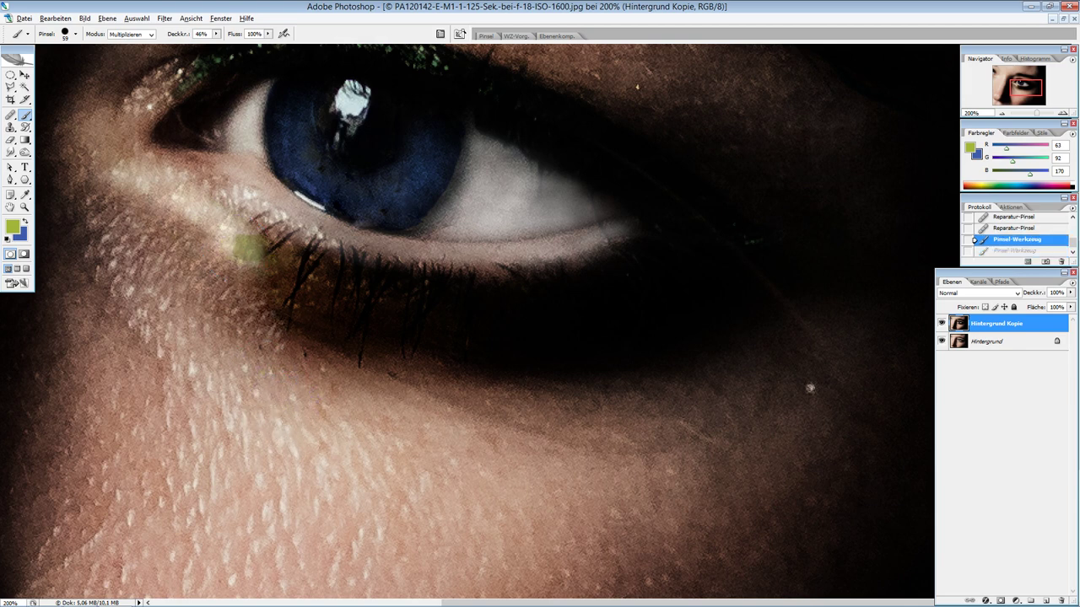
{"action": "key", "text": "ctrl+alt+z"}
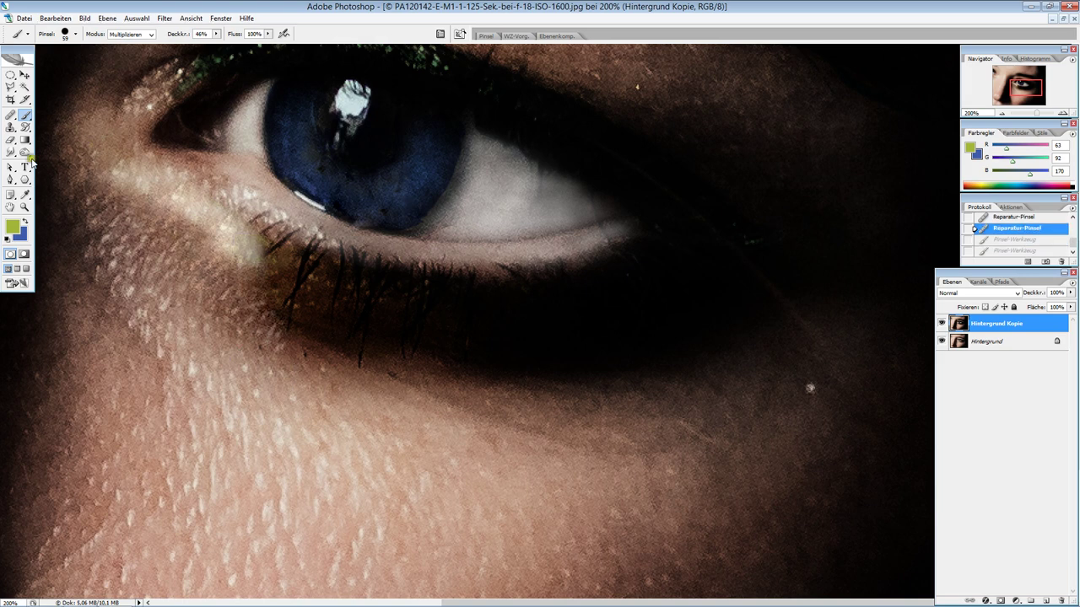
Burn the skin under the inner eye corner darker, then zoom out to 66.7% to show the whole portrait
{"action": "left_click_drag", "start_coordinate": [26, 152], "coordinate": [69, 163]}
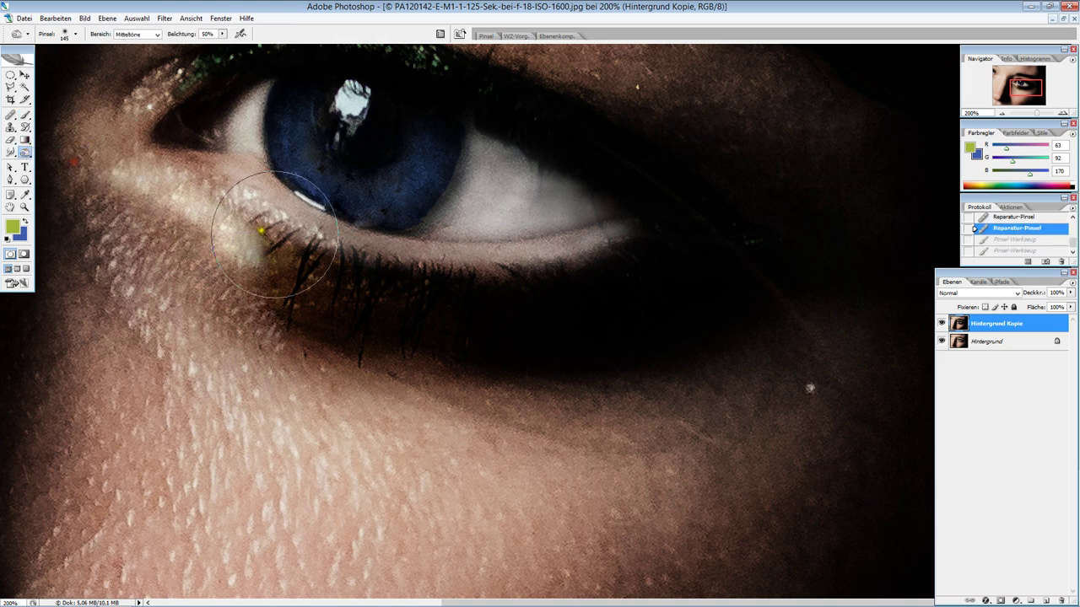
{"action": "mouse_move", "coordinate": [217, 234]}
{"action": "left_mouse_down"}
{"action": "mouse_move", "coordinate": [260, 266]}
{"action": "mouse_move", "coordinate": [150, 222]}
{"action": "mouse_move", "coordinate": [166, 213]}
{"action": "mouse_move", "coordinate": [211, 246]}
{"action": "mouse_move", "coordinate": [210, 270]}
{"action": "mouse_move", "coordinate": [193, 285]}
{"action": "mouse_move", "coordinate": [181, 203]}
{"action": "mouse_move", "coordinate": [211, 245]}
{"action": "mouse_move", "coordinate": [231, 224]}
{"action": "mouse_move", "coordinate": [250, 238]}
{"action": "mouse_move", "coordinate": [190, 221]}
{"action": "mouse_move", "coordinate": [202, 207]}
{"action": "mouse_move", "coordinate": [253, 337]}
{"action": "left_mouse_up"}
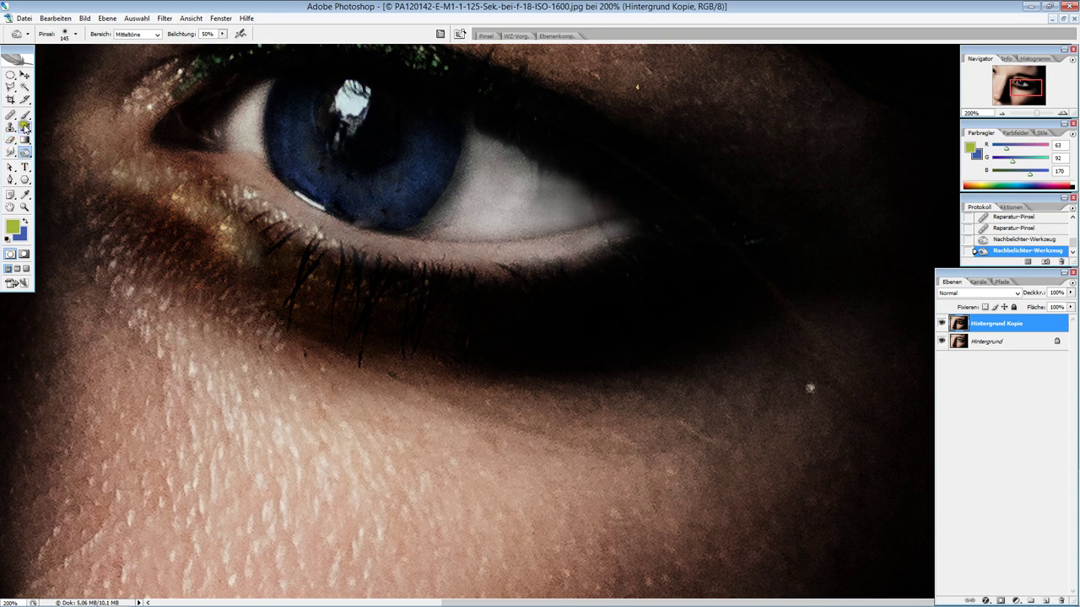
{"action": "left_click", "coordinate": [26, 208]}
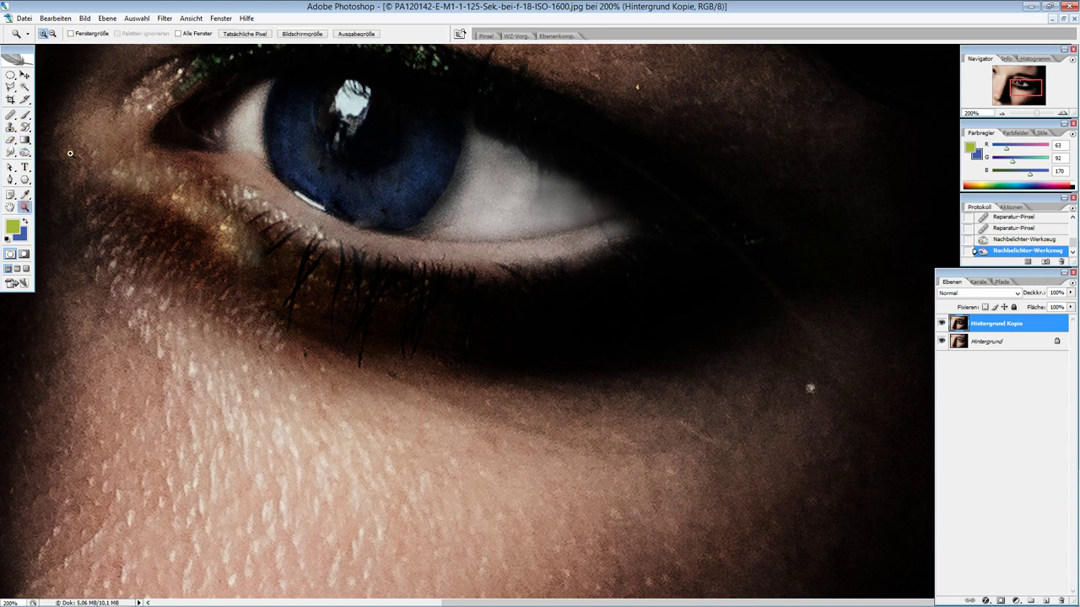
{"action": "left_click", "coordinate": [52, 34]}
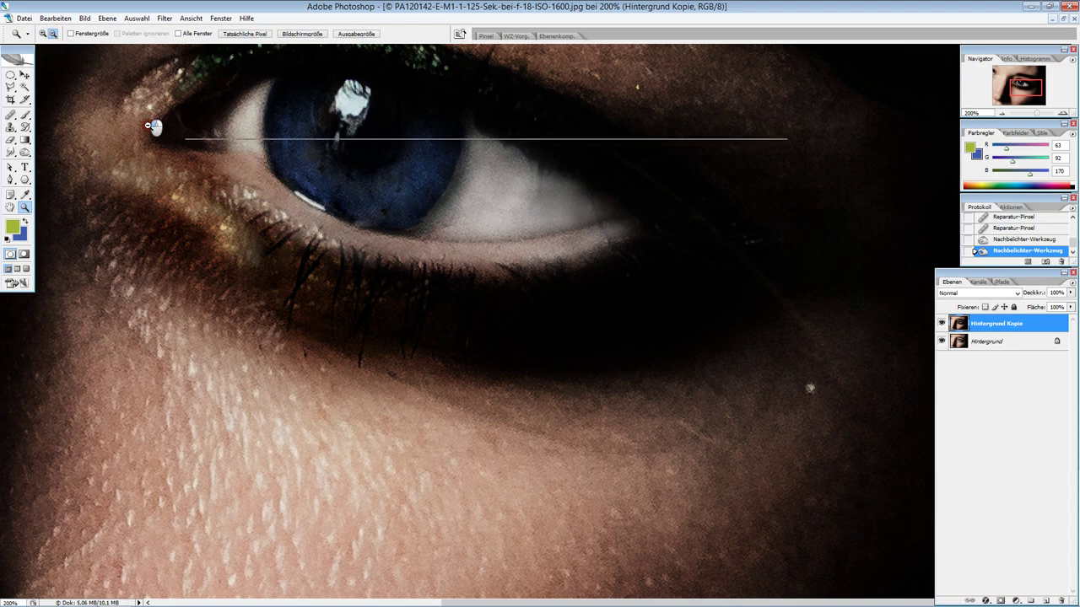
{"action": "left_click", "coordinate": [150, 135]}
{"action": "left_click", "coordinate": [192, 169]}
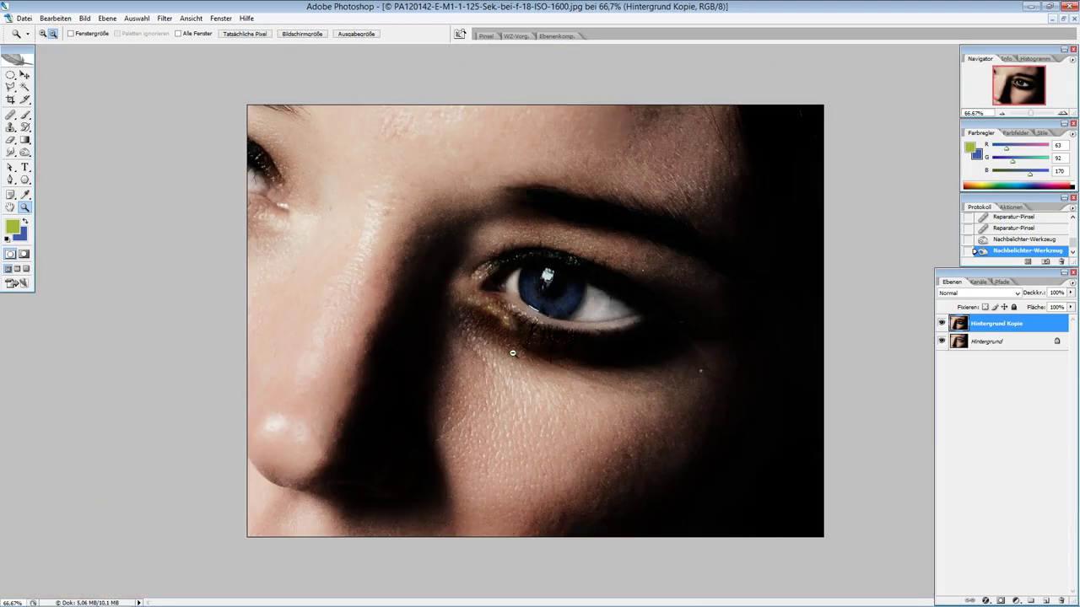
Burn below the inner lower lashes, then undo two passes and redo one
{"action": "left_click", "coordinate": [25, 152]}
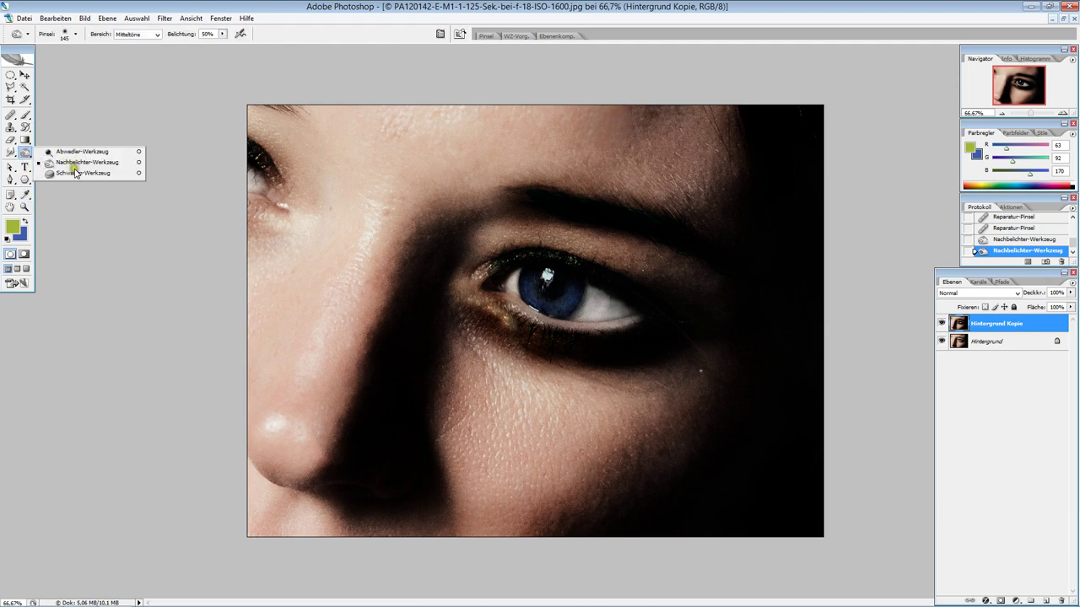
{"action": "left_click", "coordinate": [77, 163]}
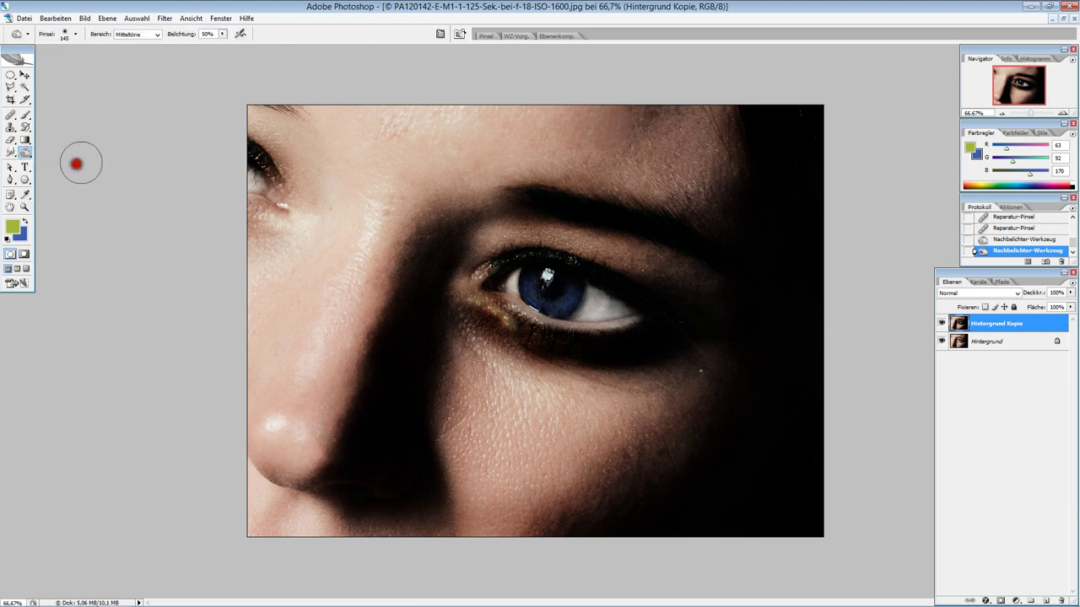
{"action": "mouse_move", "coordinate": [531, 337]}
{"action": "left_mouse_down"}
{"action": "mouse_move", "coordinate": [494, 341]}
{"action": "mouse_move", "coordinate": [483, 319]}
{"action": "left_mouse_up"}
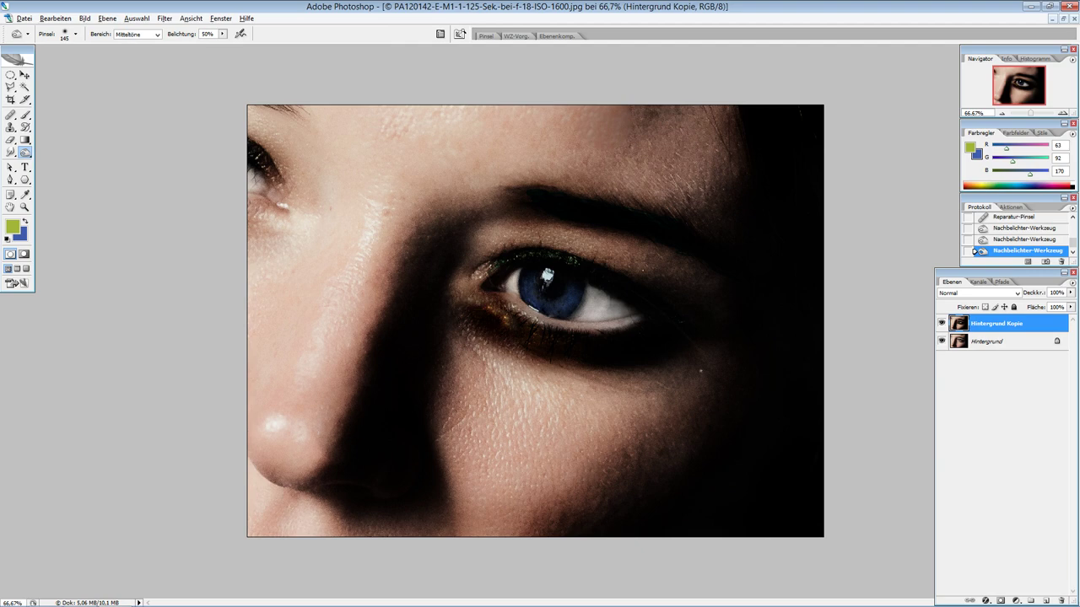
{"action": "key", "text": "ctrl+alt+z"}
{"action": "key", "text": "ctrl+alt+z"}
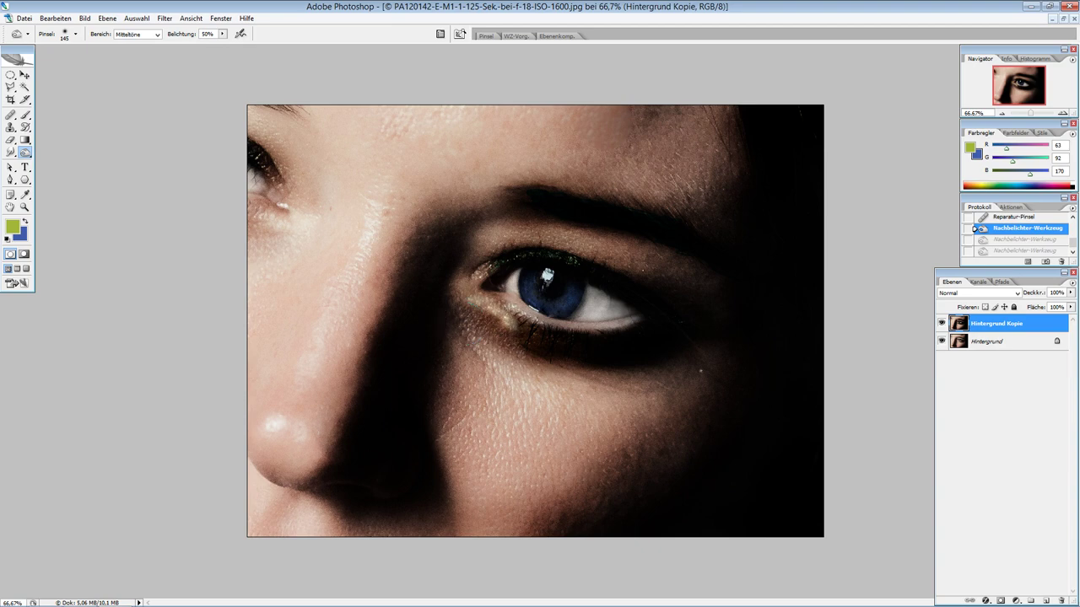
{"action": "key", "text": "ctrl+shift+z"}
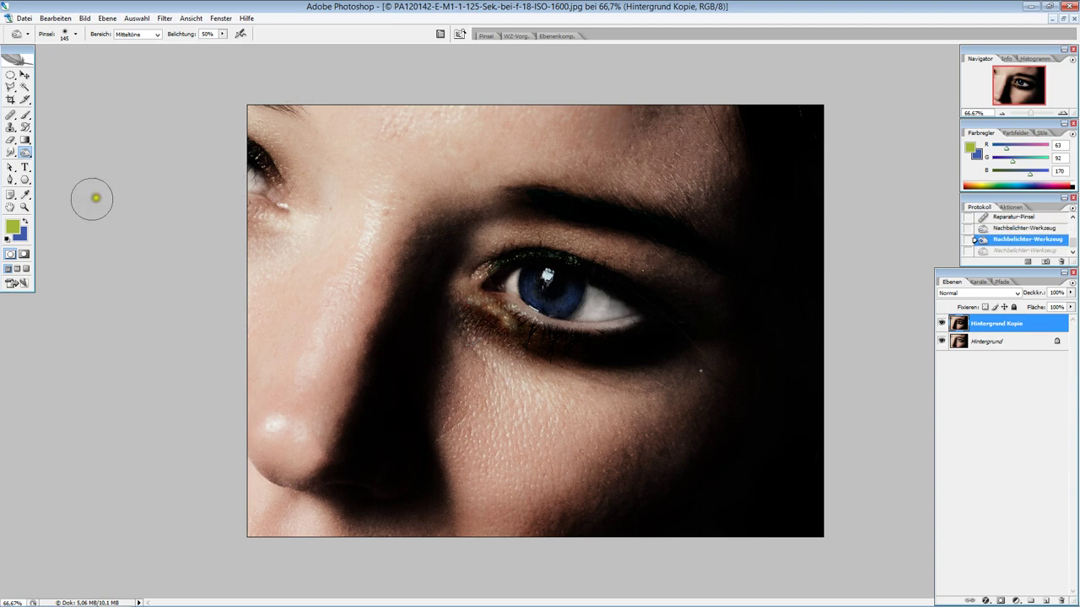
Heal blemishes along the lower eyelid with the healing brush
{"action": "left_click", "coordinate": [11, 120]}
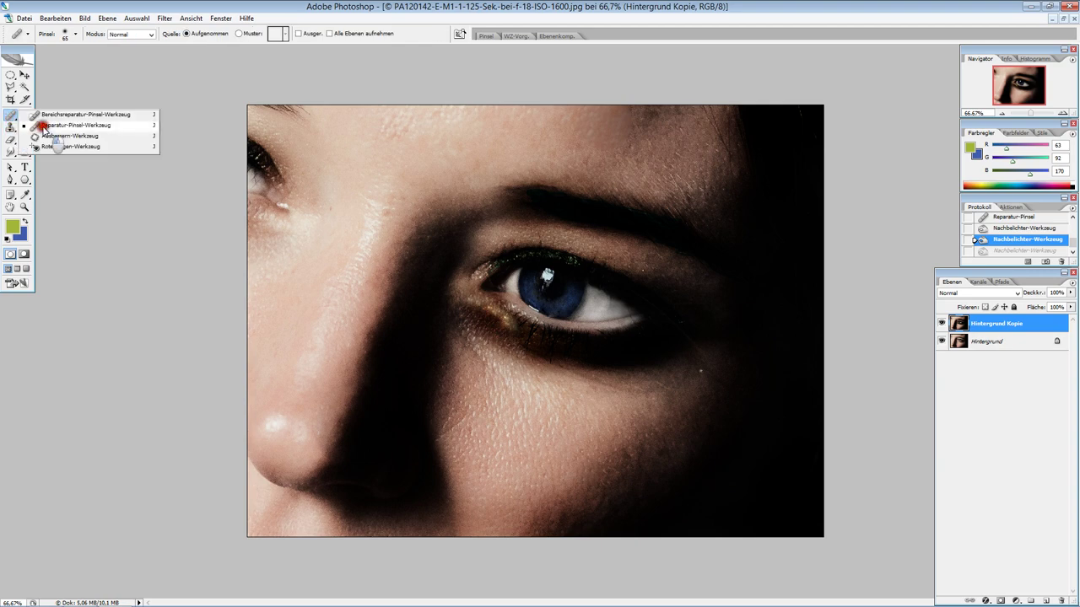
{"action": "left_click", "coordinate": [48, 127]}
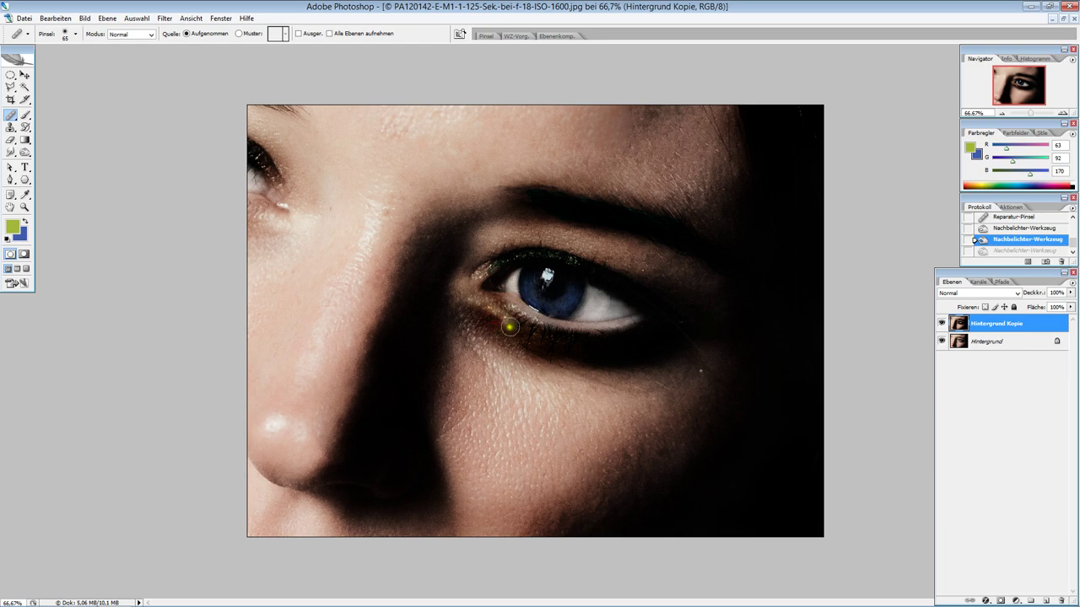
{"action": "left_click", "coordinate": [508, 325]}
{"action": "left_click_drag", "start_coordinate": [507, 325], "coordinate": [478, 308]}
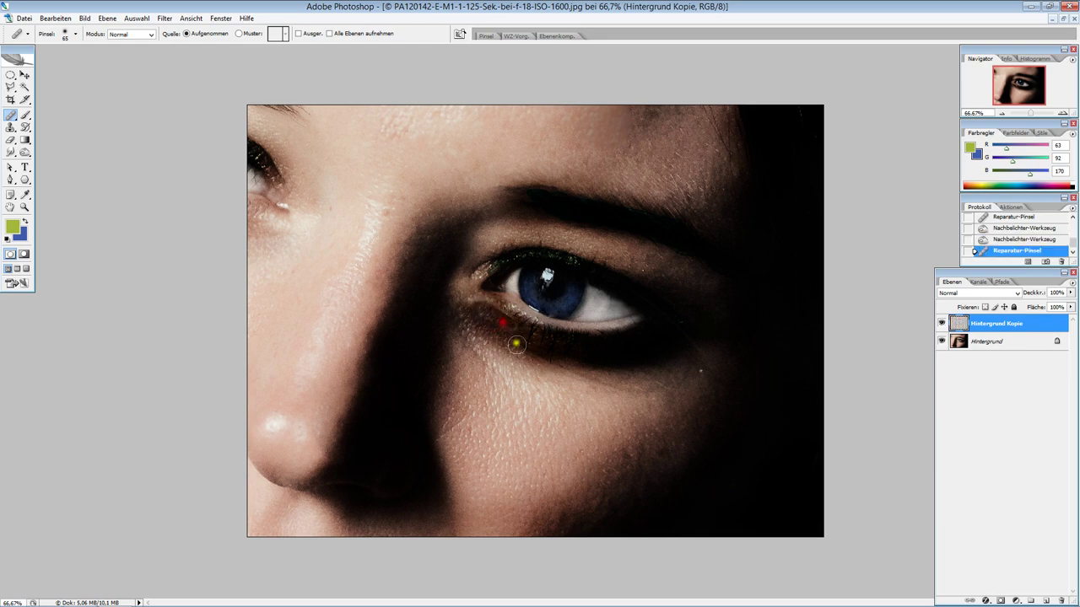
{"action": "left_click", "coordinate": [474, 314]}
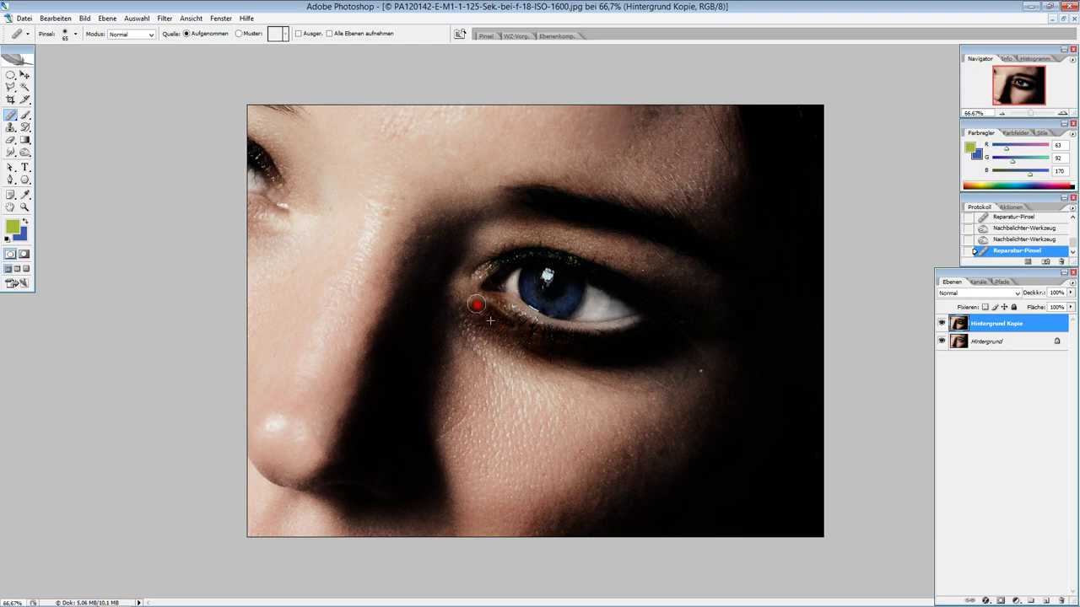
{"action": "left_click", "coordinate": [477, 313]}
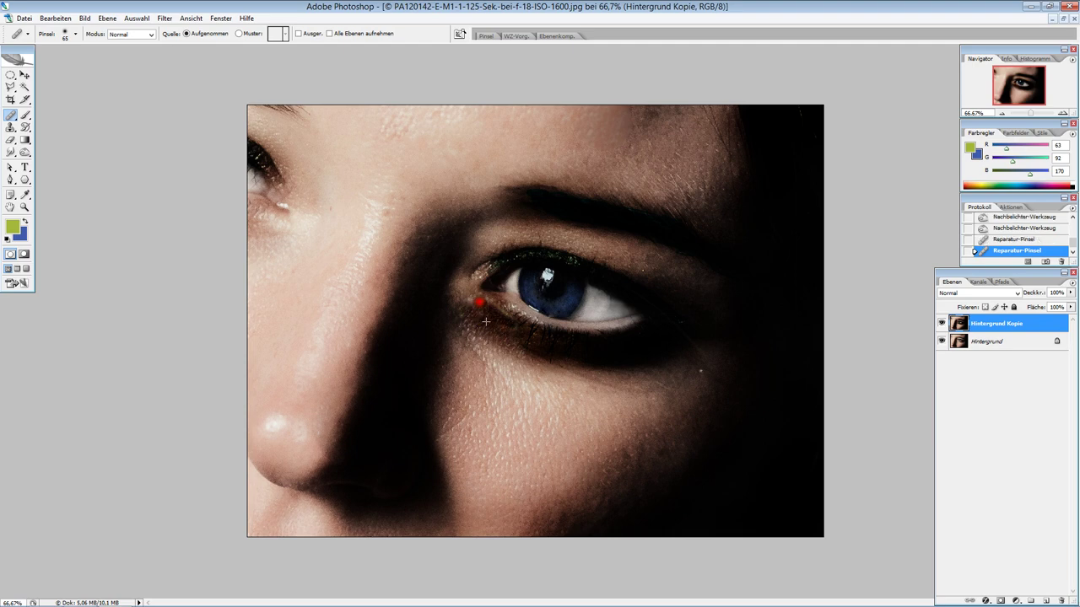
Finish smoothing the lower eyelid toward the inner corner, then hide Hintergrund Kopie to compare
{"action": "left_click", "coordinate": [480, 311]}
{"action": "left_click", "coordinate": [479, 311]}
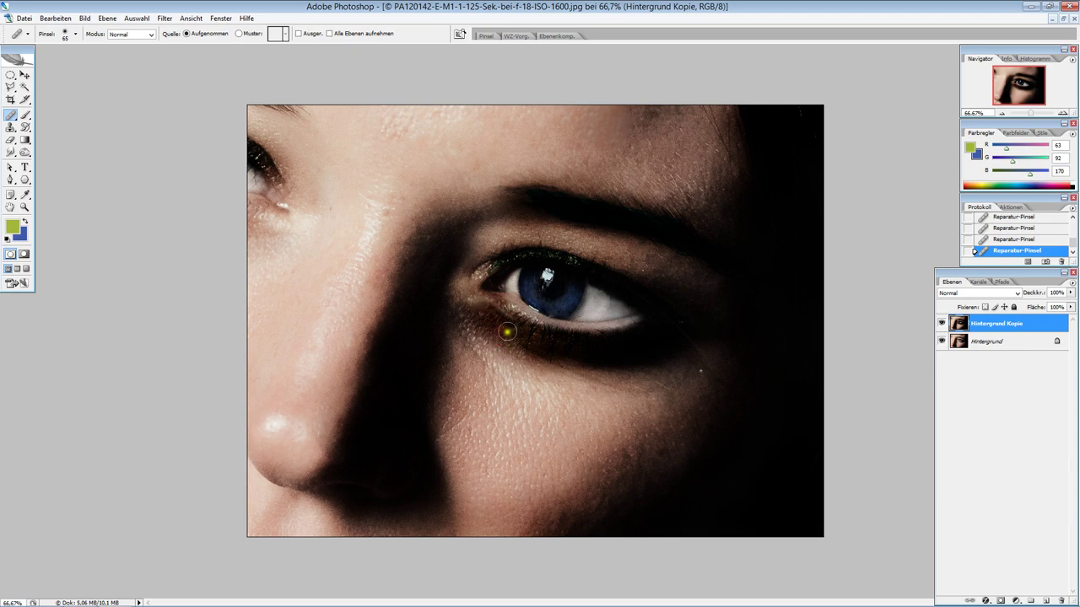
{"action": "left_click", "coordinate": [468, 306]}
{"action": "left_click_drag", "start_coordinate": [512, 329], "coordinate": [512, 339]}
{"action": "left_click_drag", "start_coordinate": [512, 340], "coordinate": [496, 326]}
{"action": "left_click", "coordinate": [941, 324]}
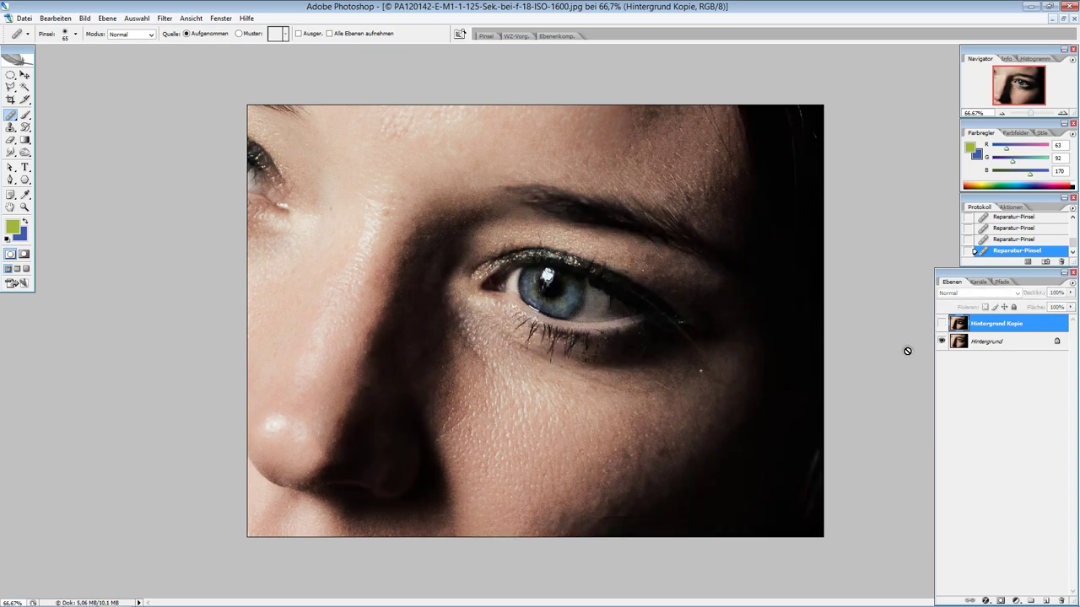
Toggle Hintergrund Kopie's visibility to compare the retouched blue-eyed edit against the original
{"action": "left_click", "coordinate": [941, 323]}
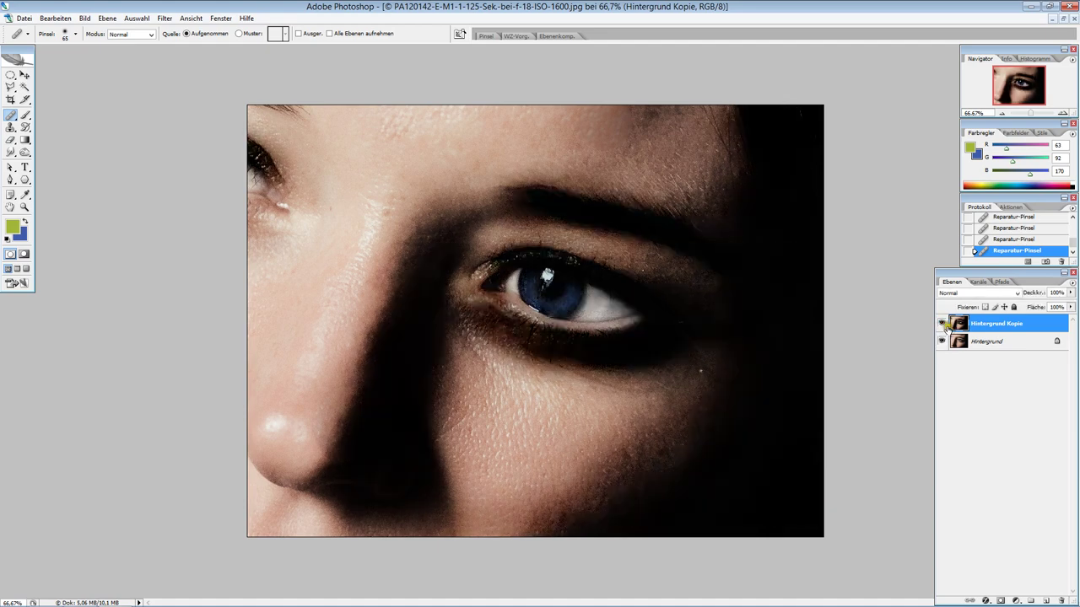
{"action": "left_click", "coordinate": [942, 324]}
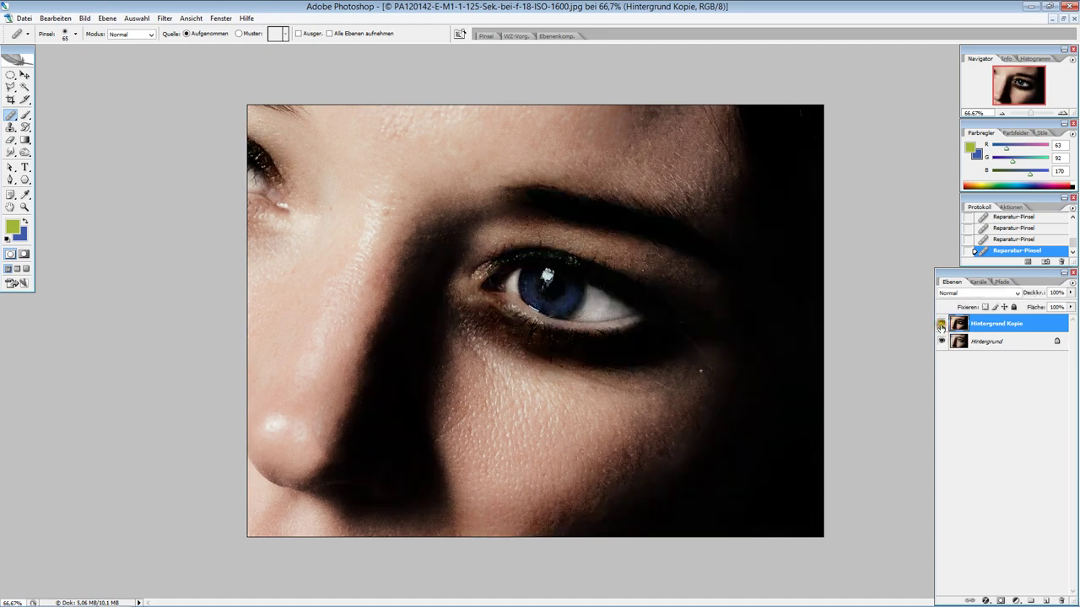